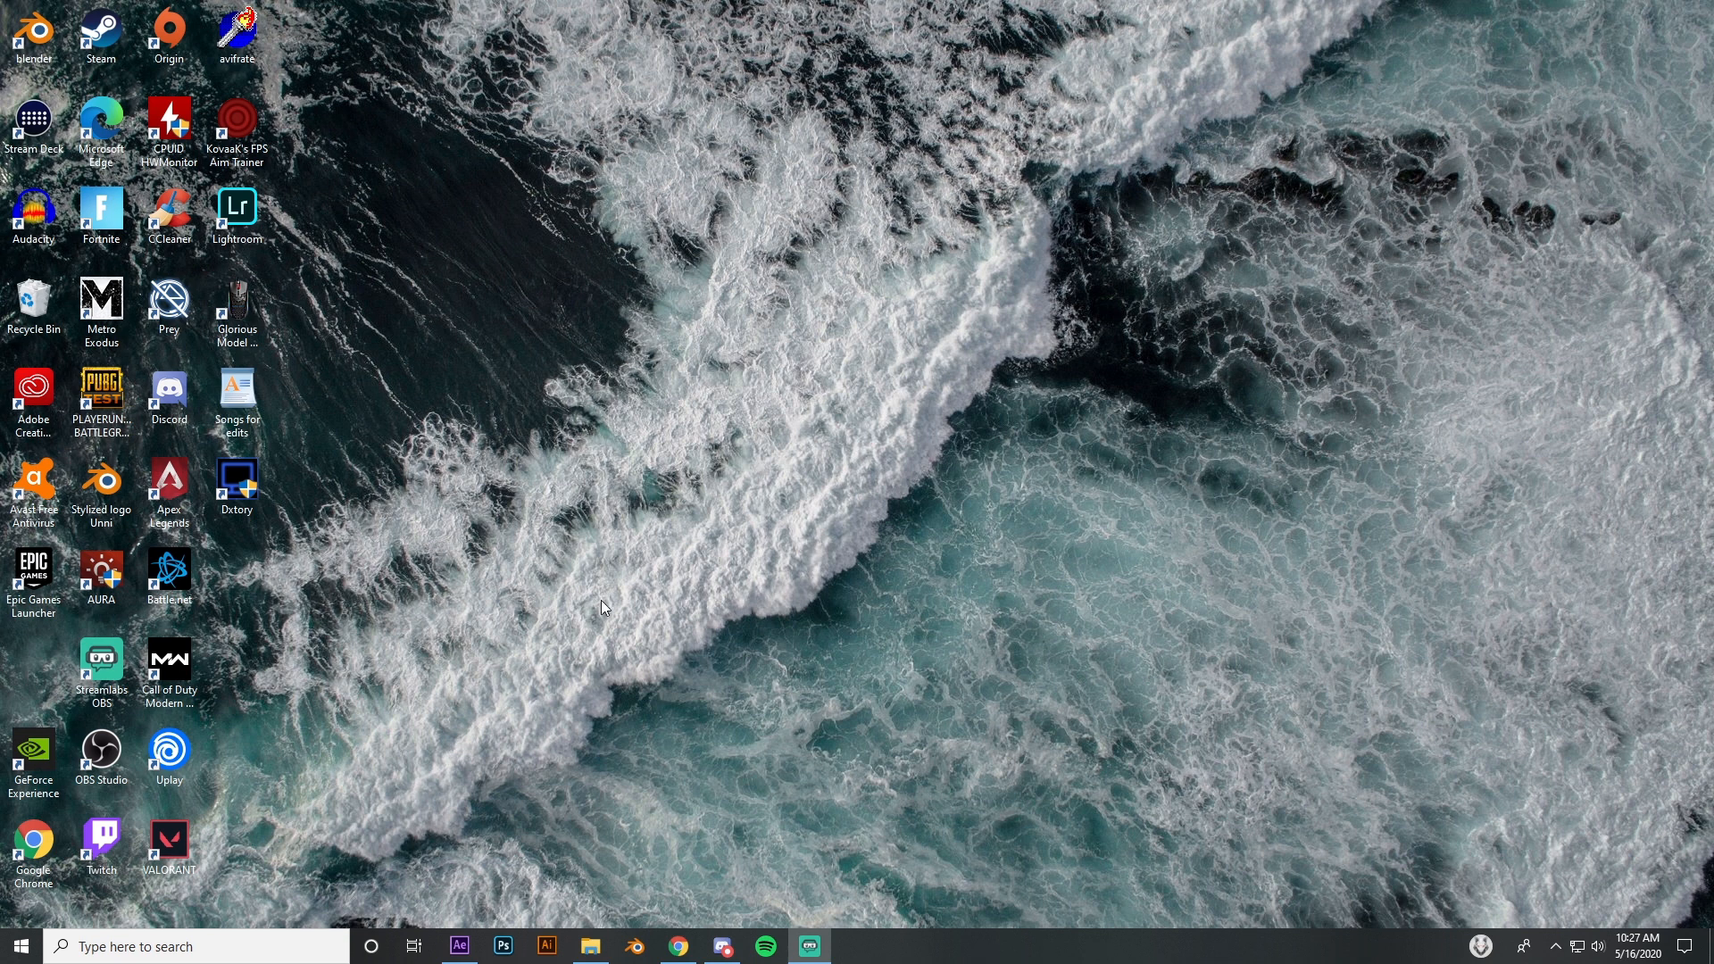
Step: Switch to After Effects and add the imported Fortnite clip to the Comp 1 timeline
click(459, 947)
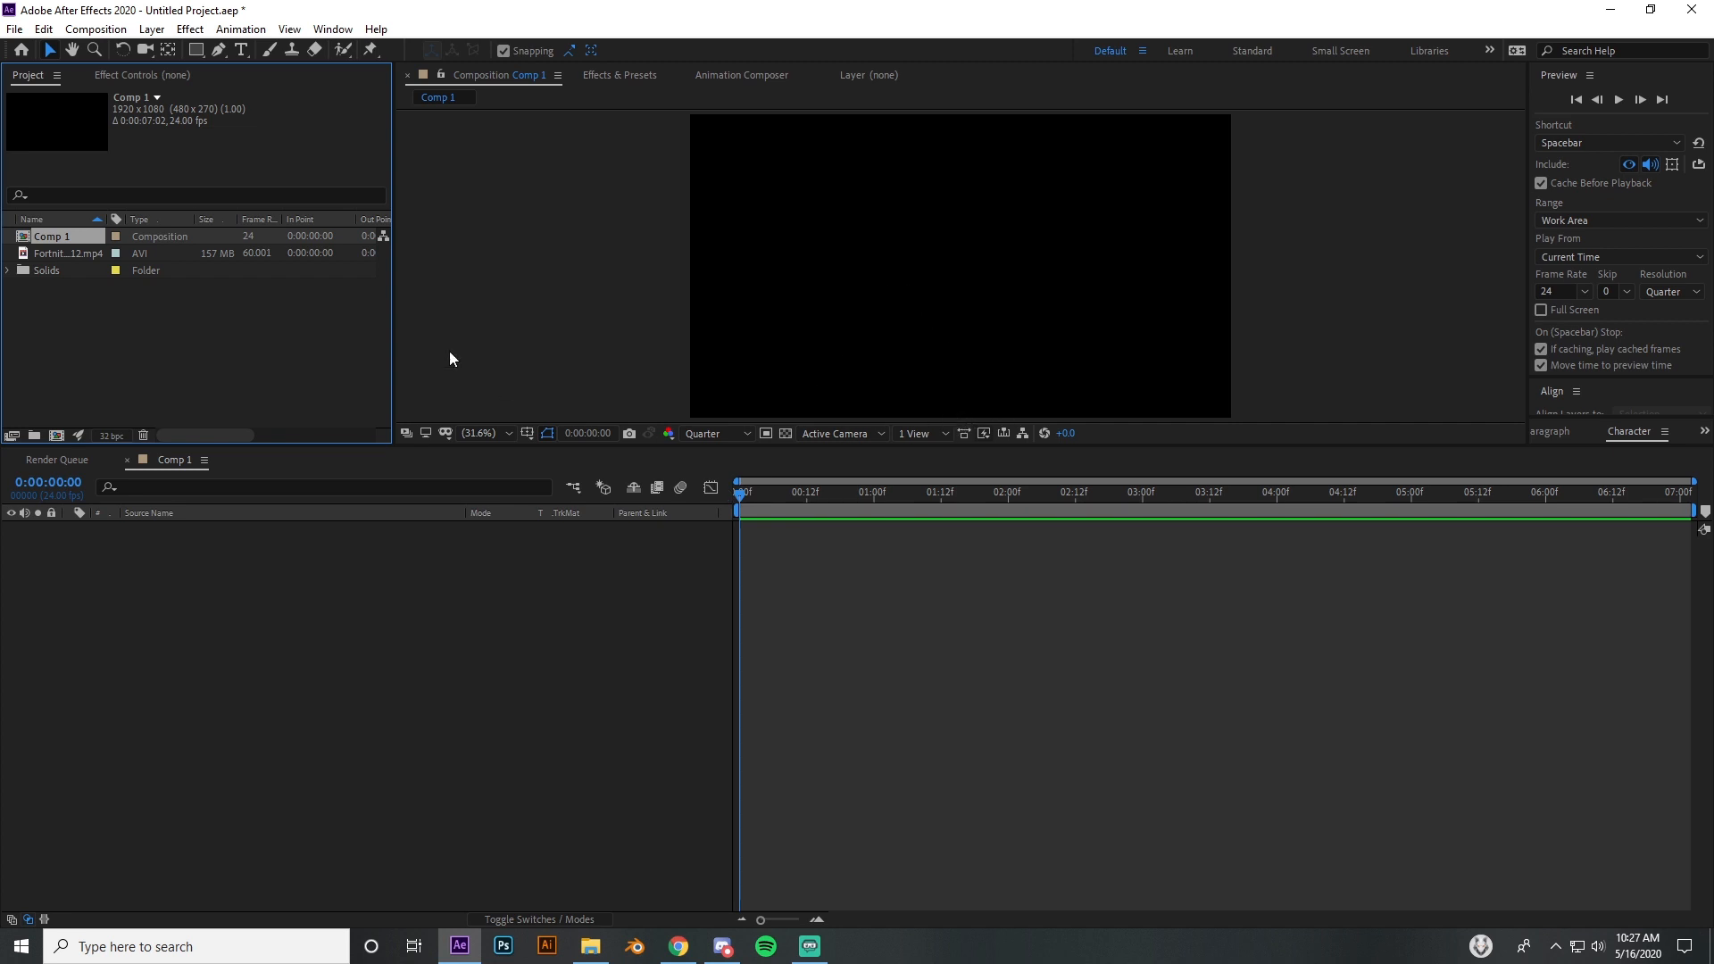
drag(73, 247, 178, 598)
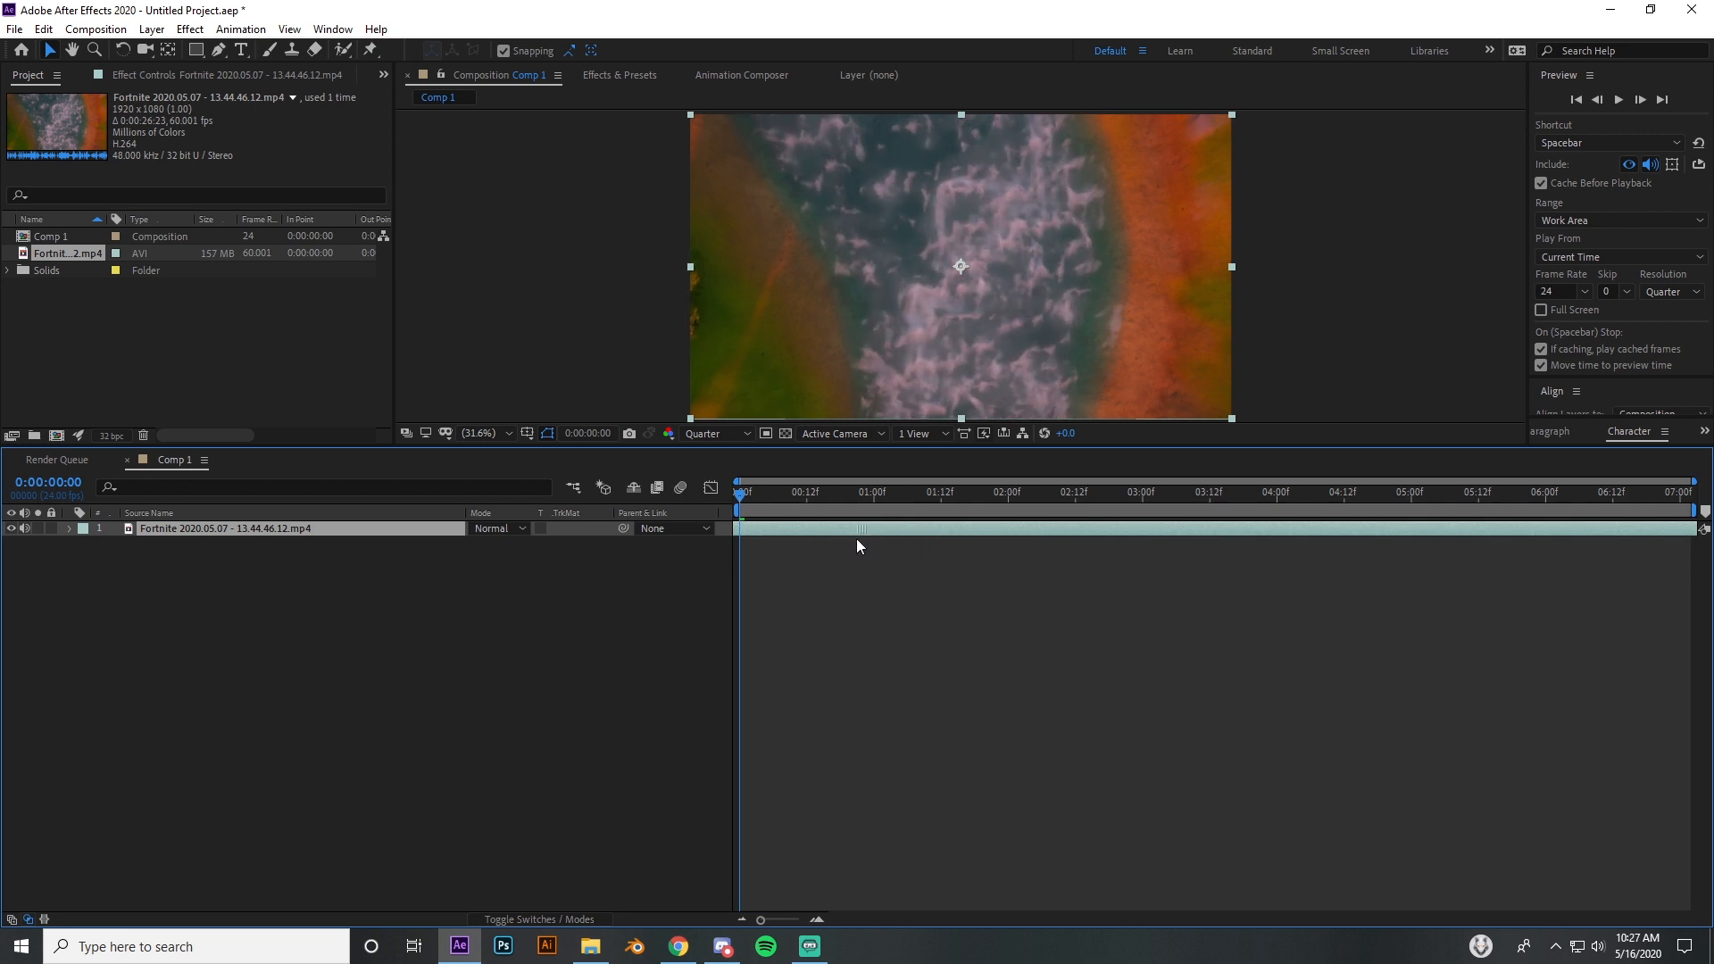
Step: End the work area just past the 2-second mark and trim Comp 1 to it
drag(992, 494, 1008, 493)
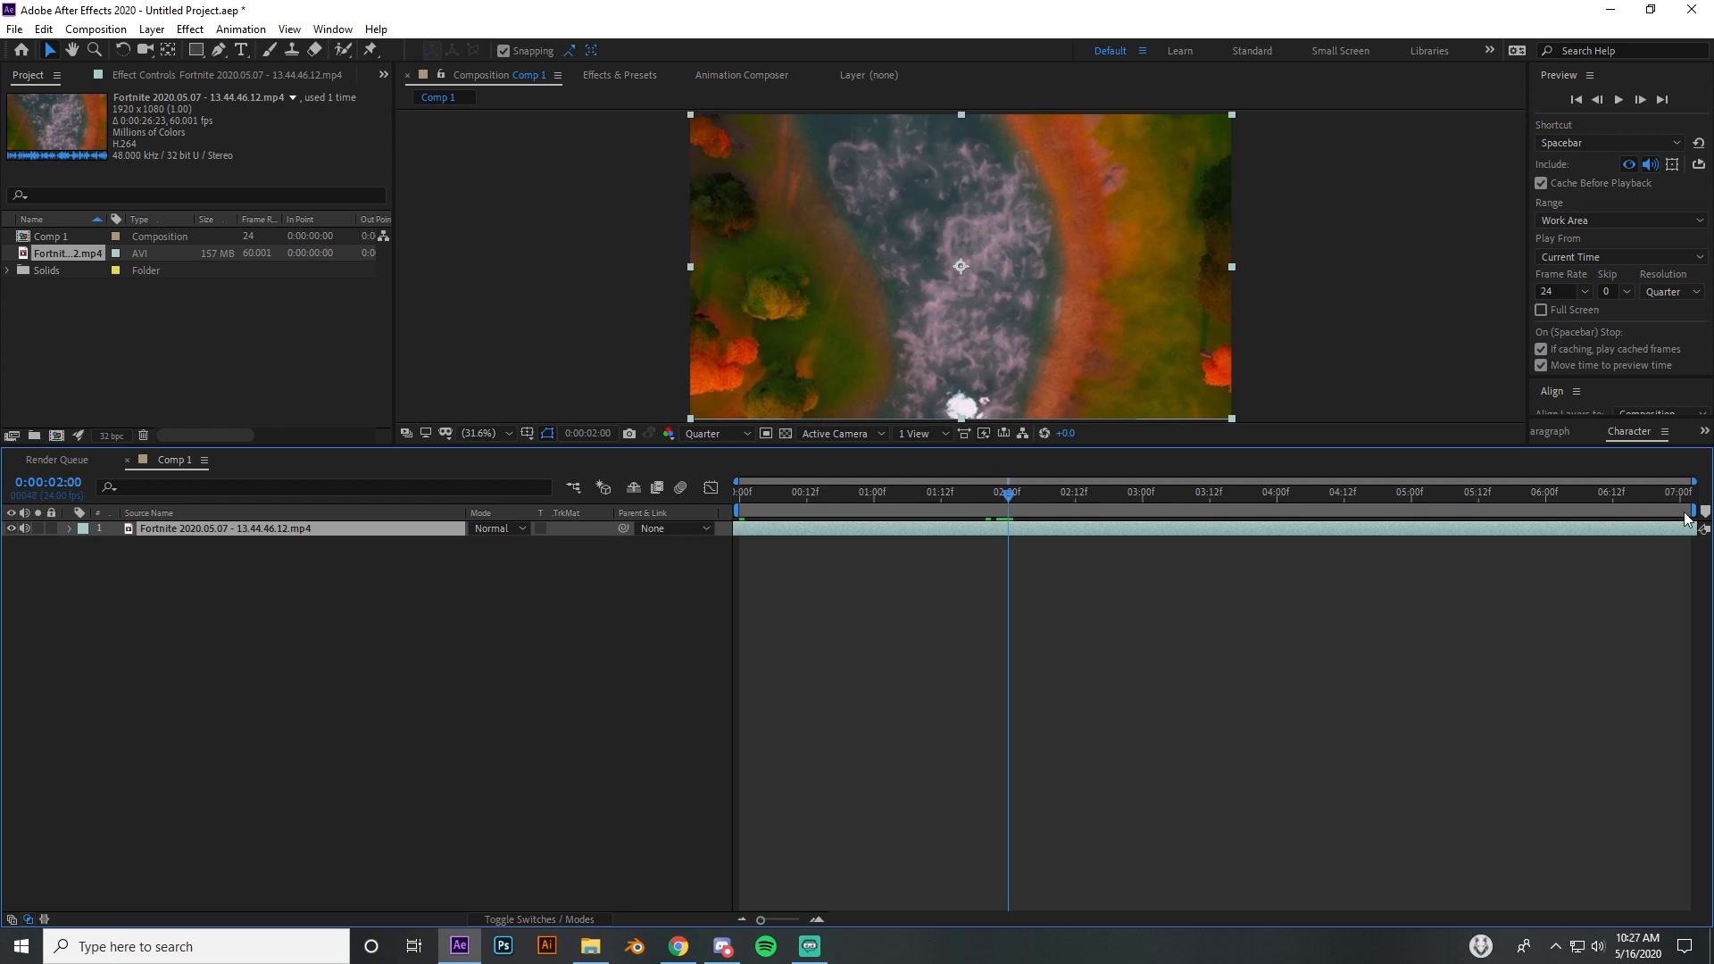
drag(1693, 511, 1017, 544)
right_click(987, 515)
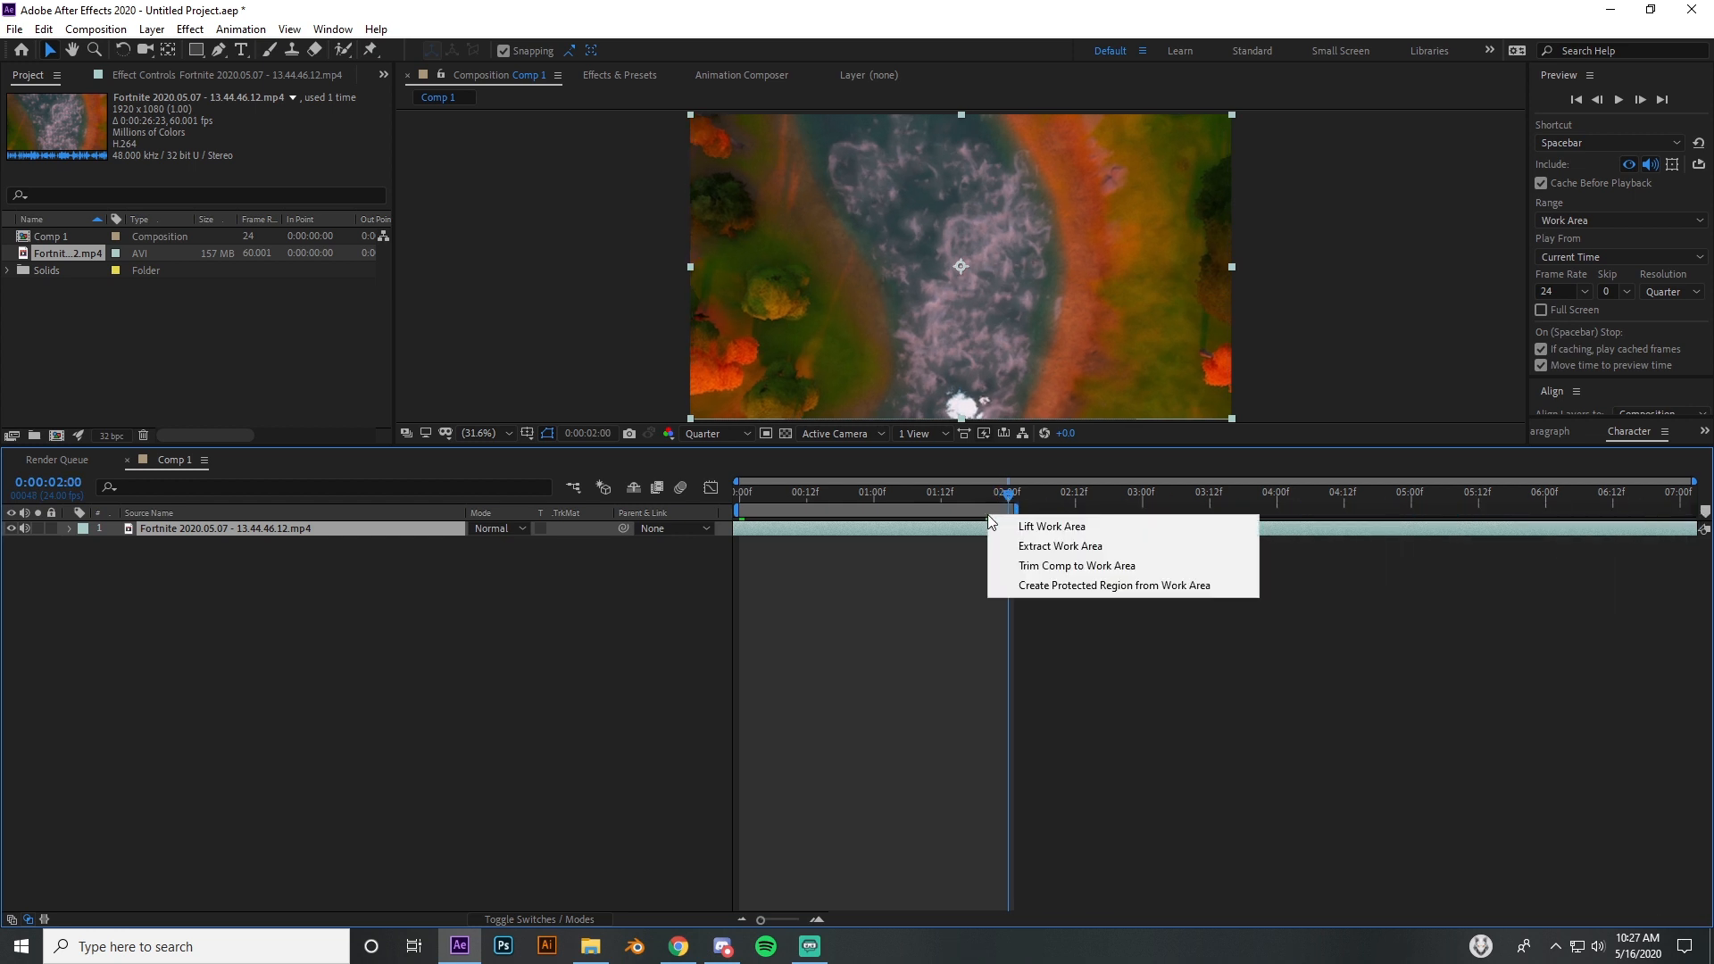
click(1068, 566)
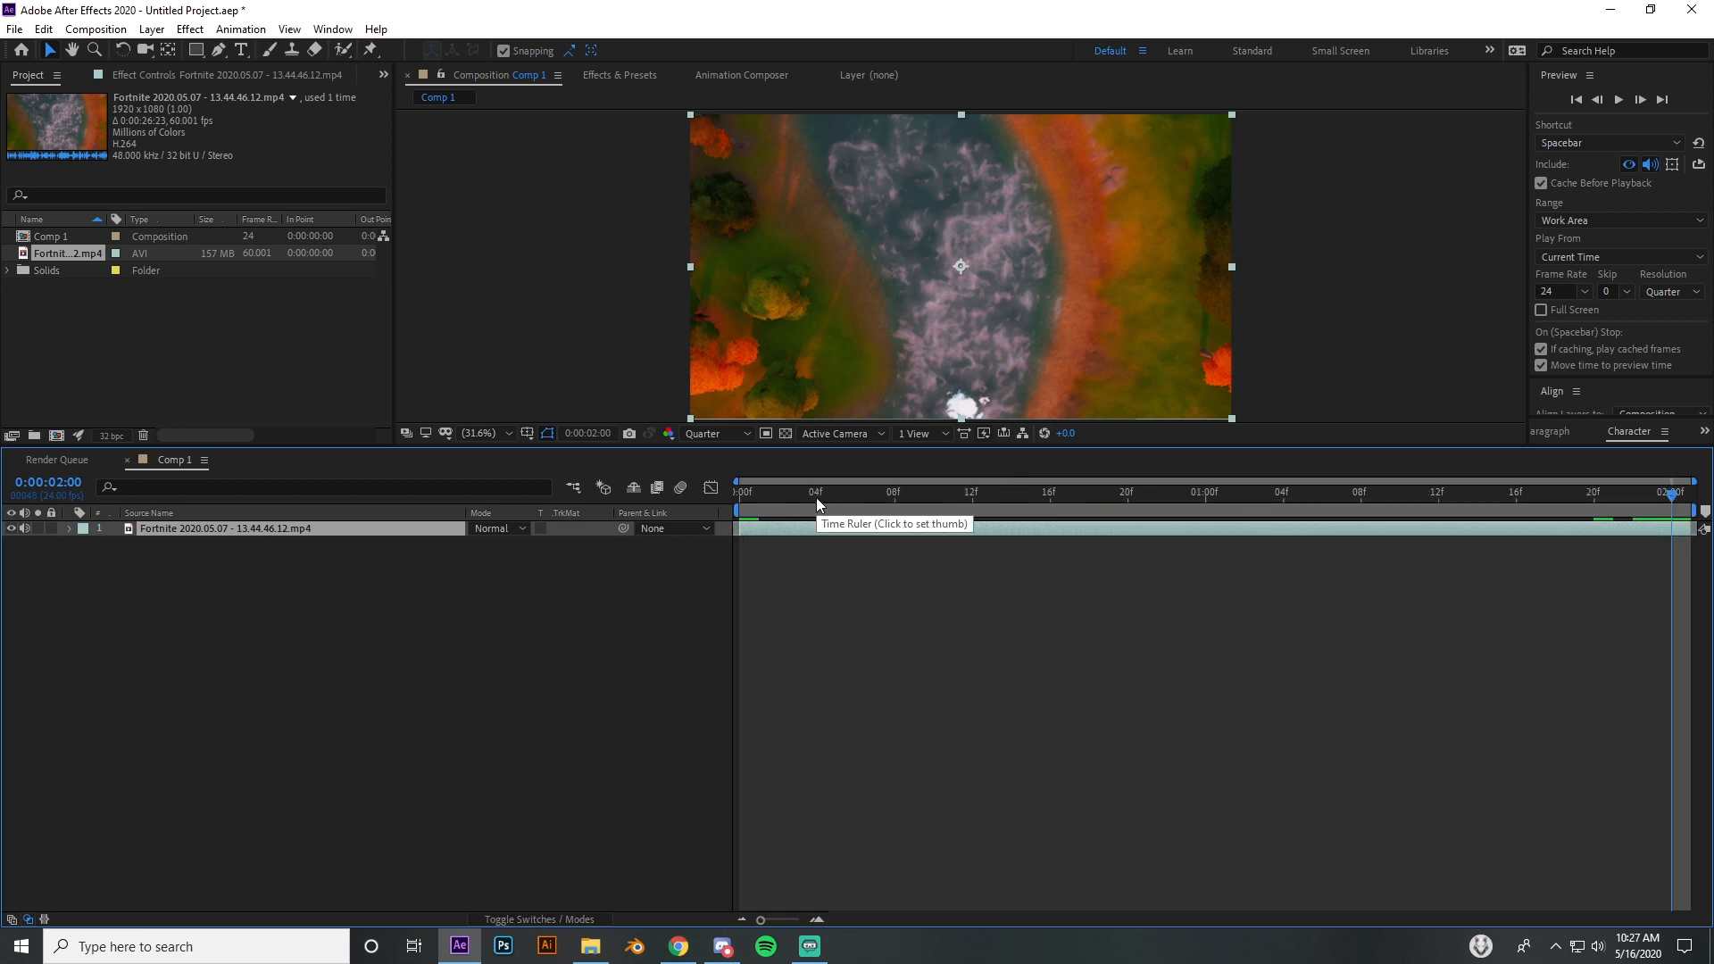
Step: Try 3D camera tracking on the Fortnite clip and toggle Detailed Analysis in its advanced settings
right_click(947, 277)
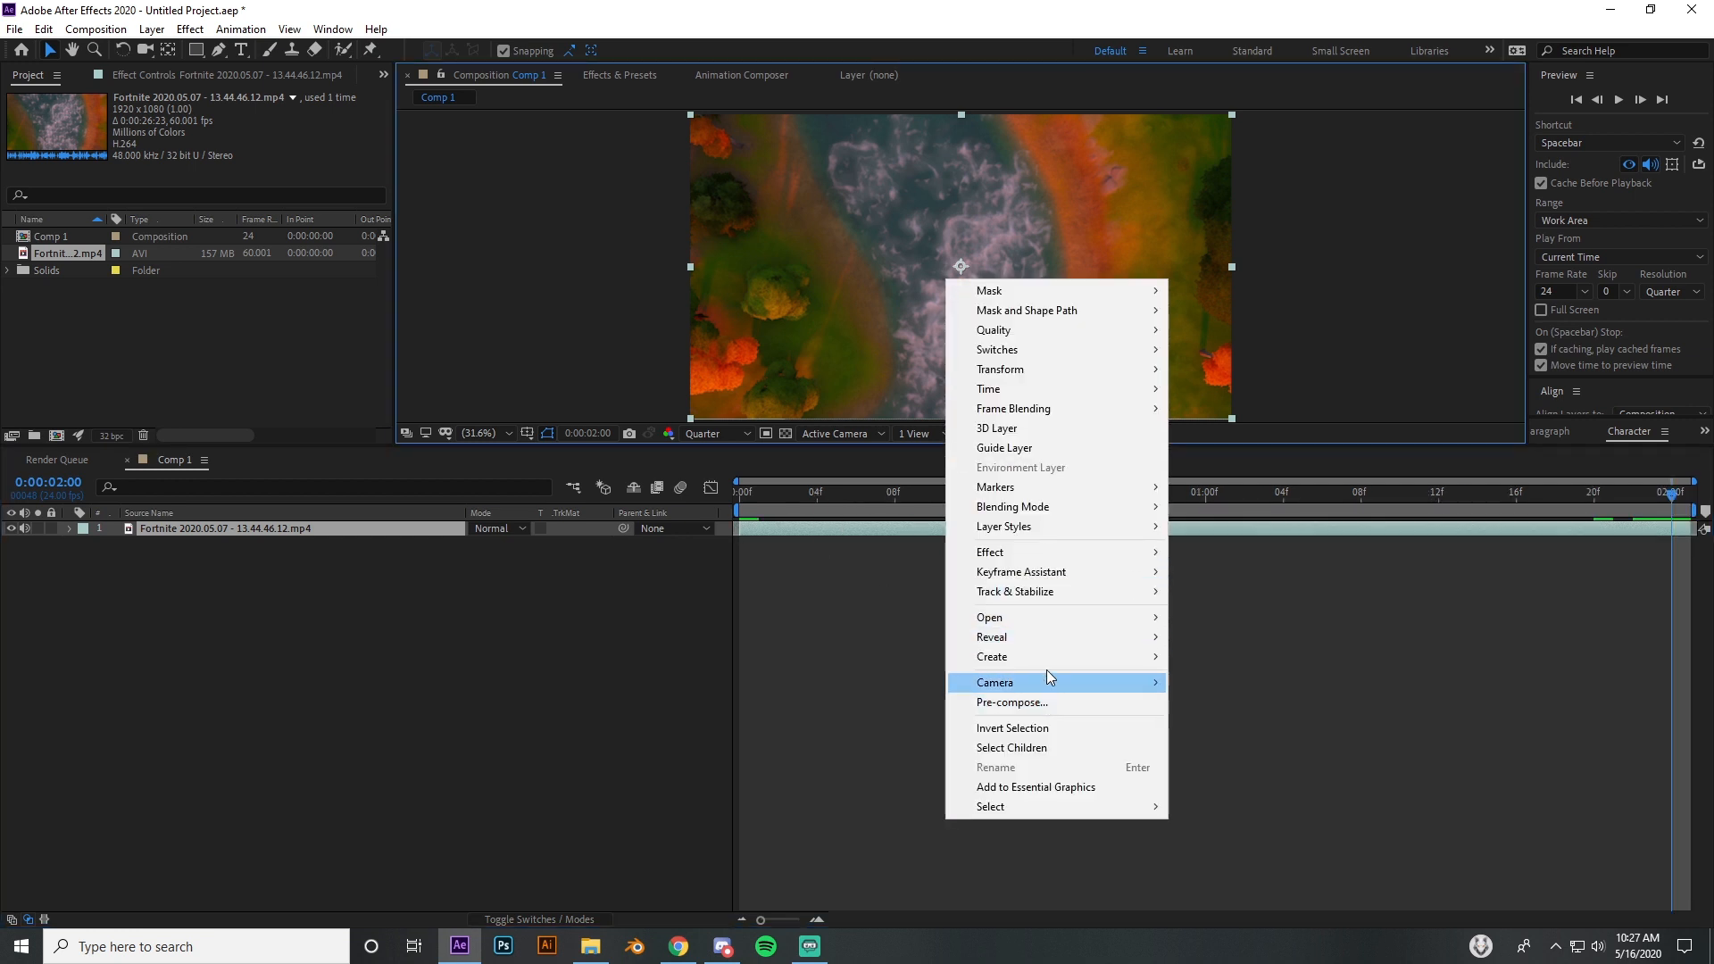
mouse_move(1052, 593)
click(1201, 603)
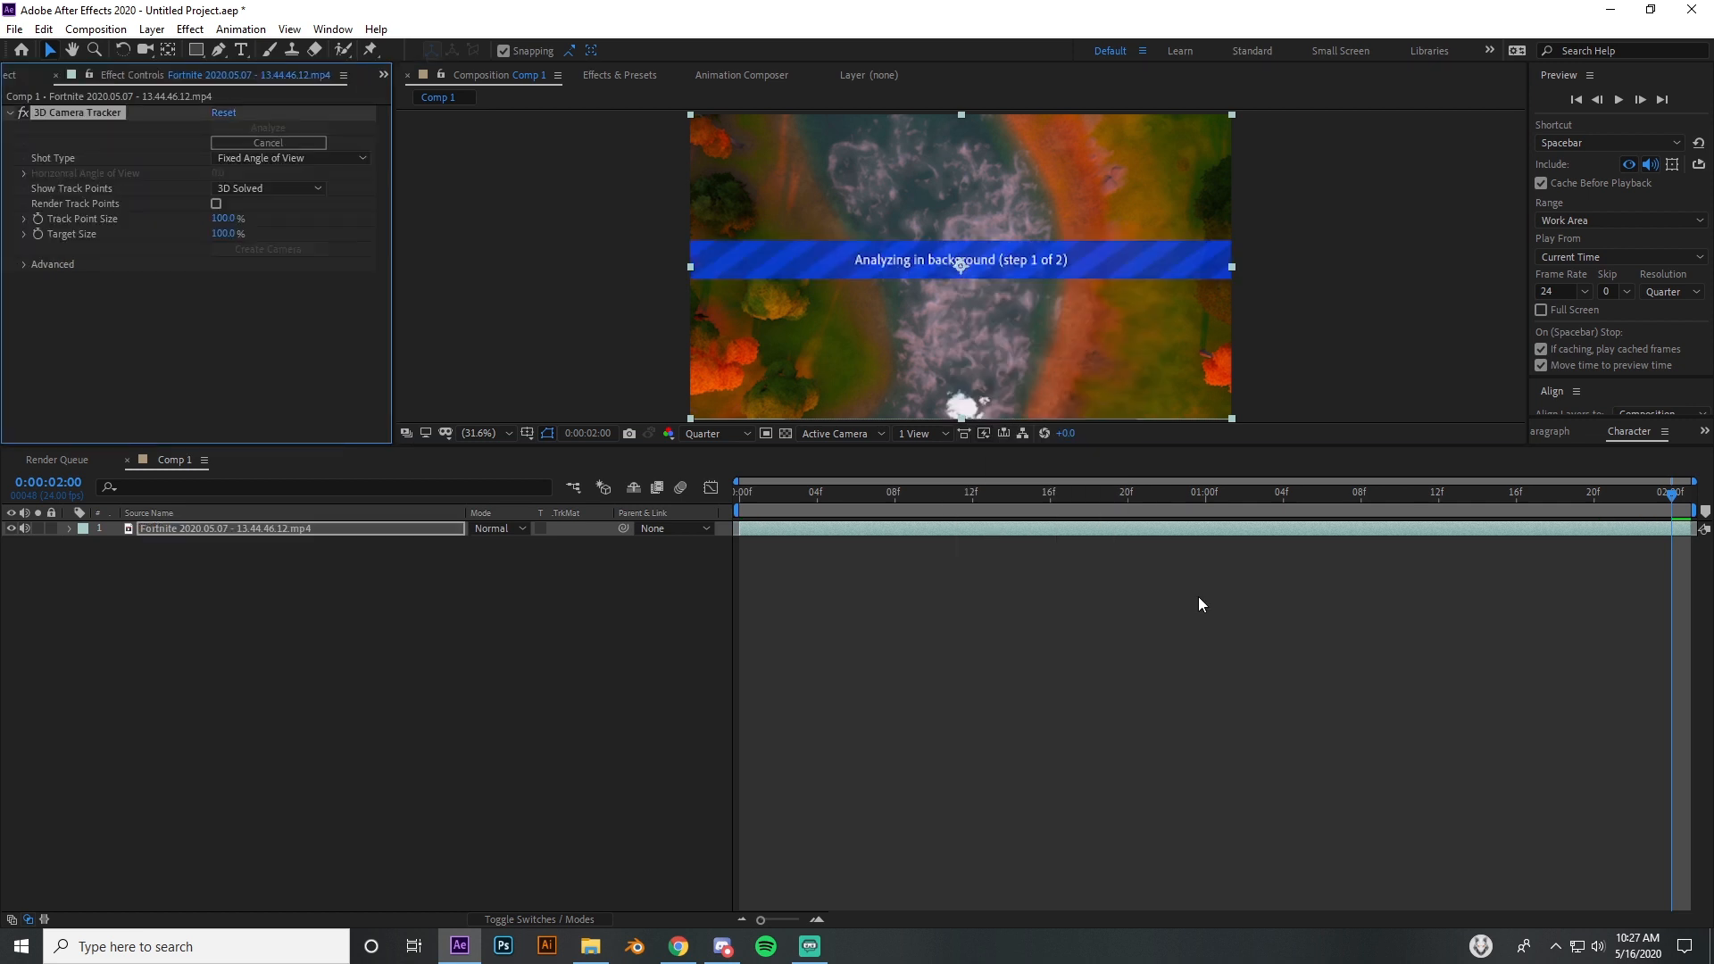
click(23, 265)
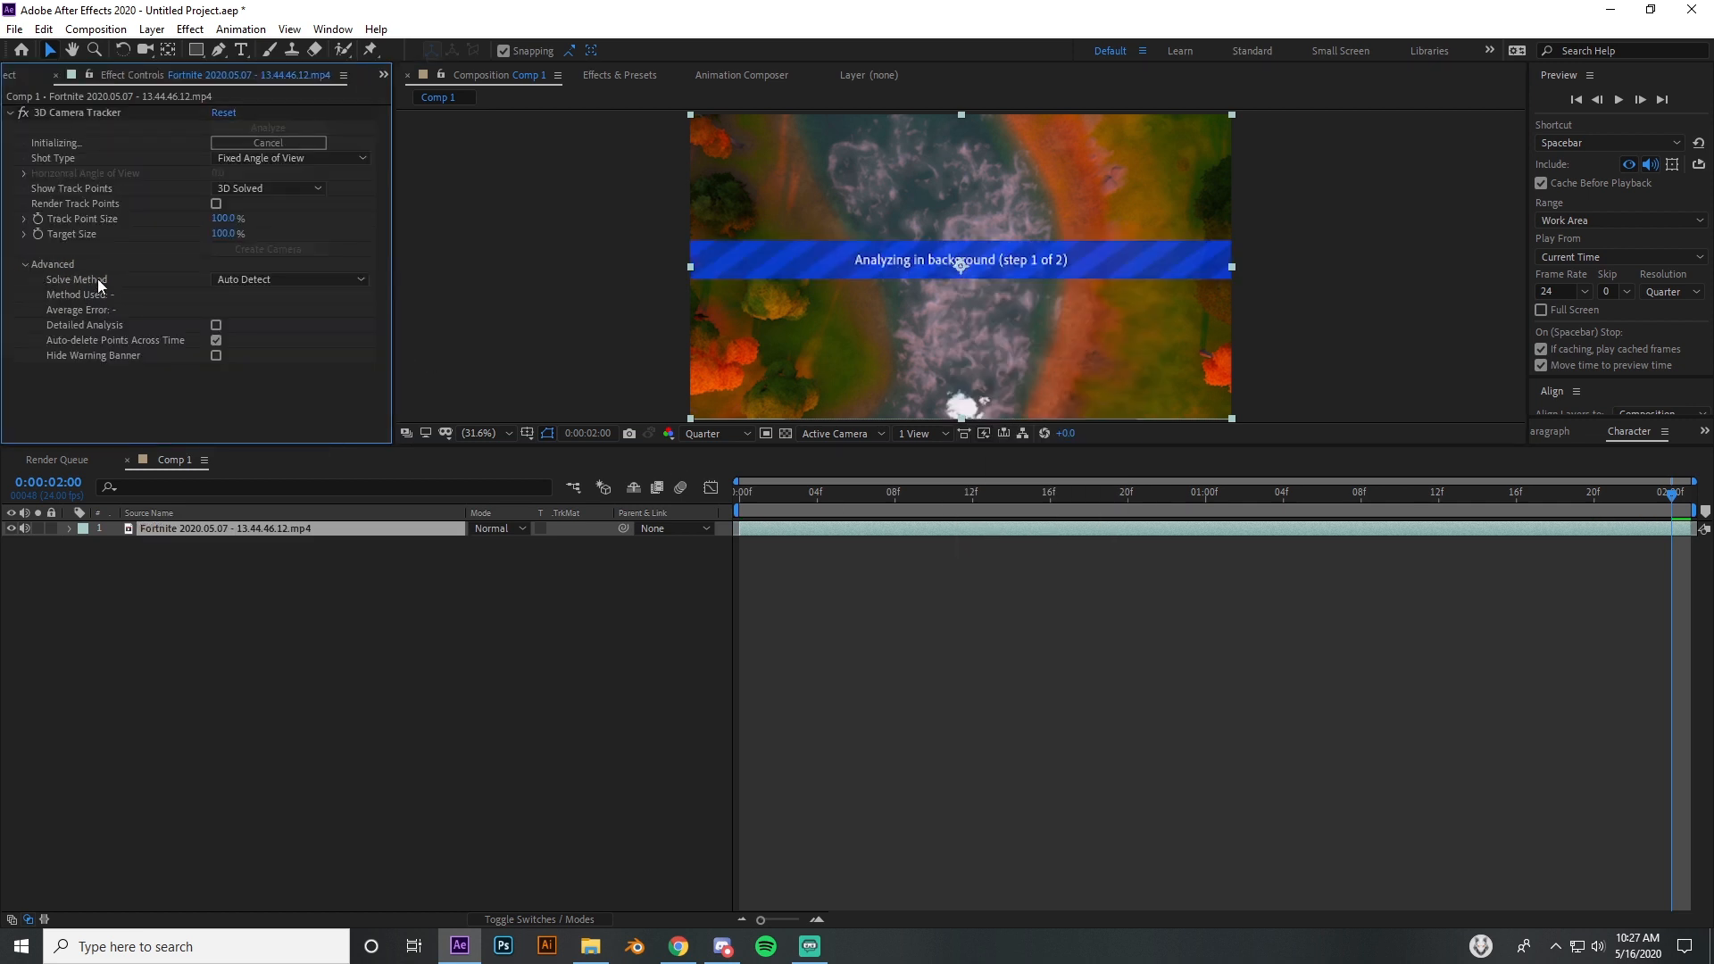
click(216, 325)
click(216, 340)
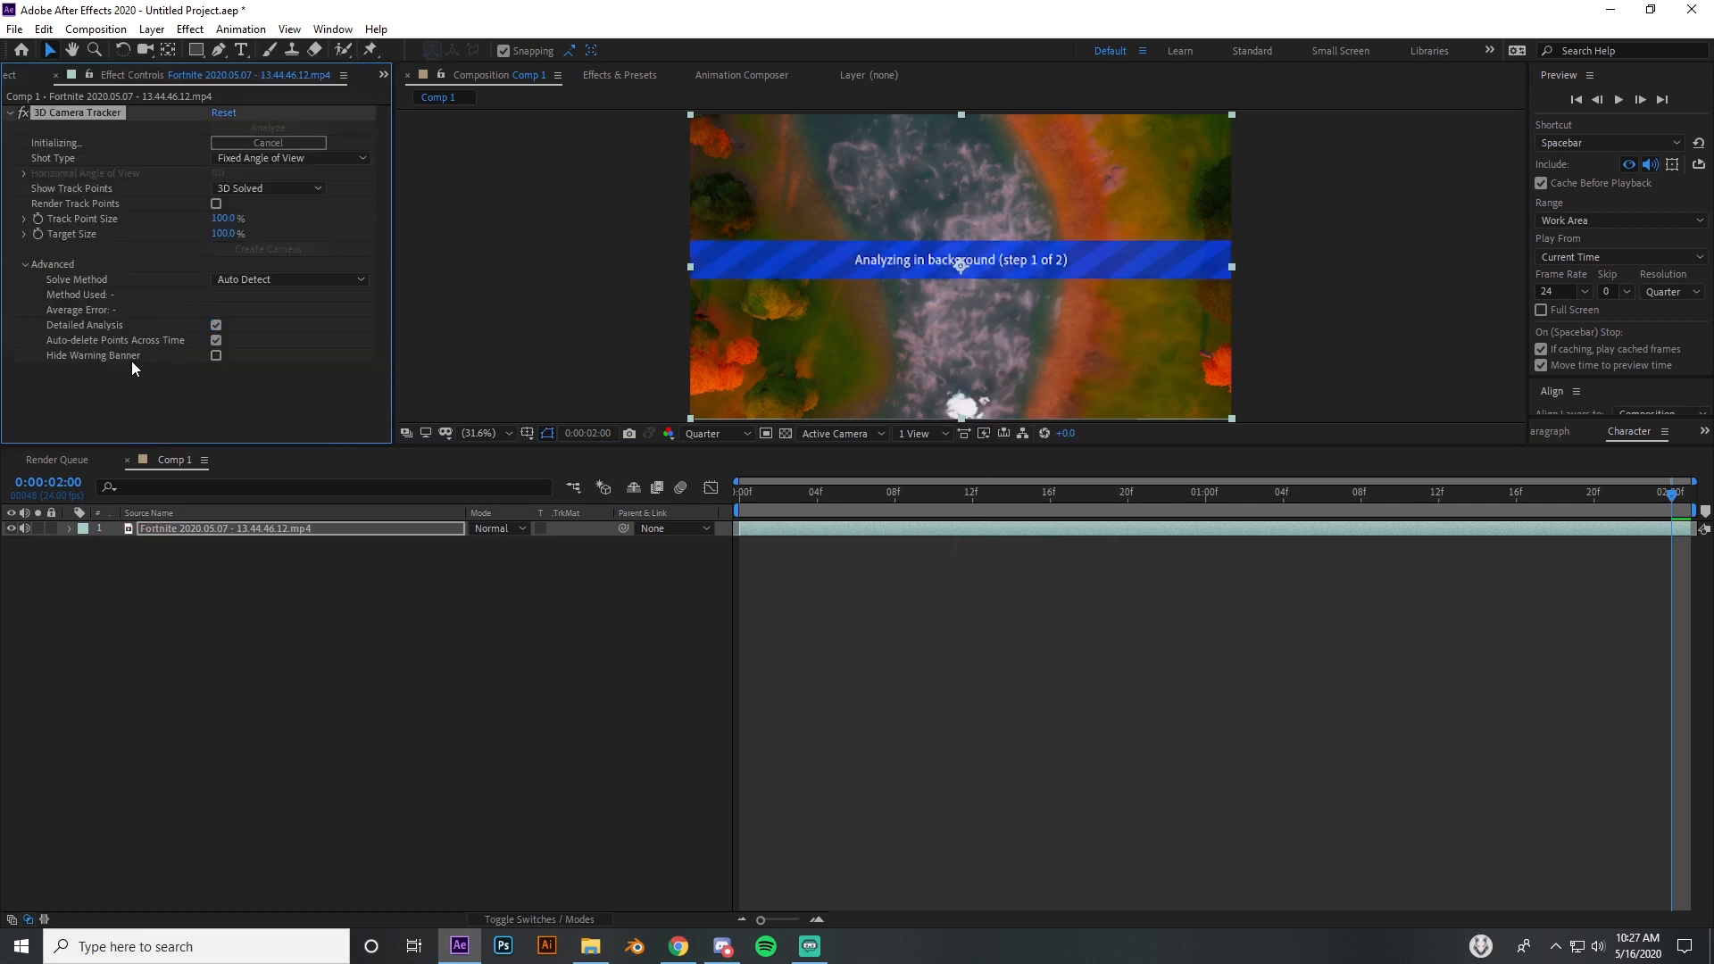
click(25, 266)
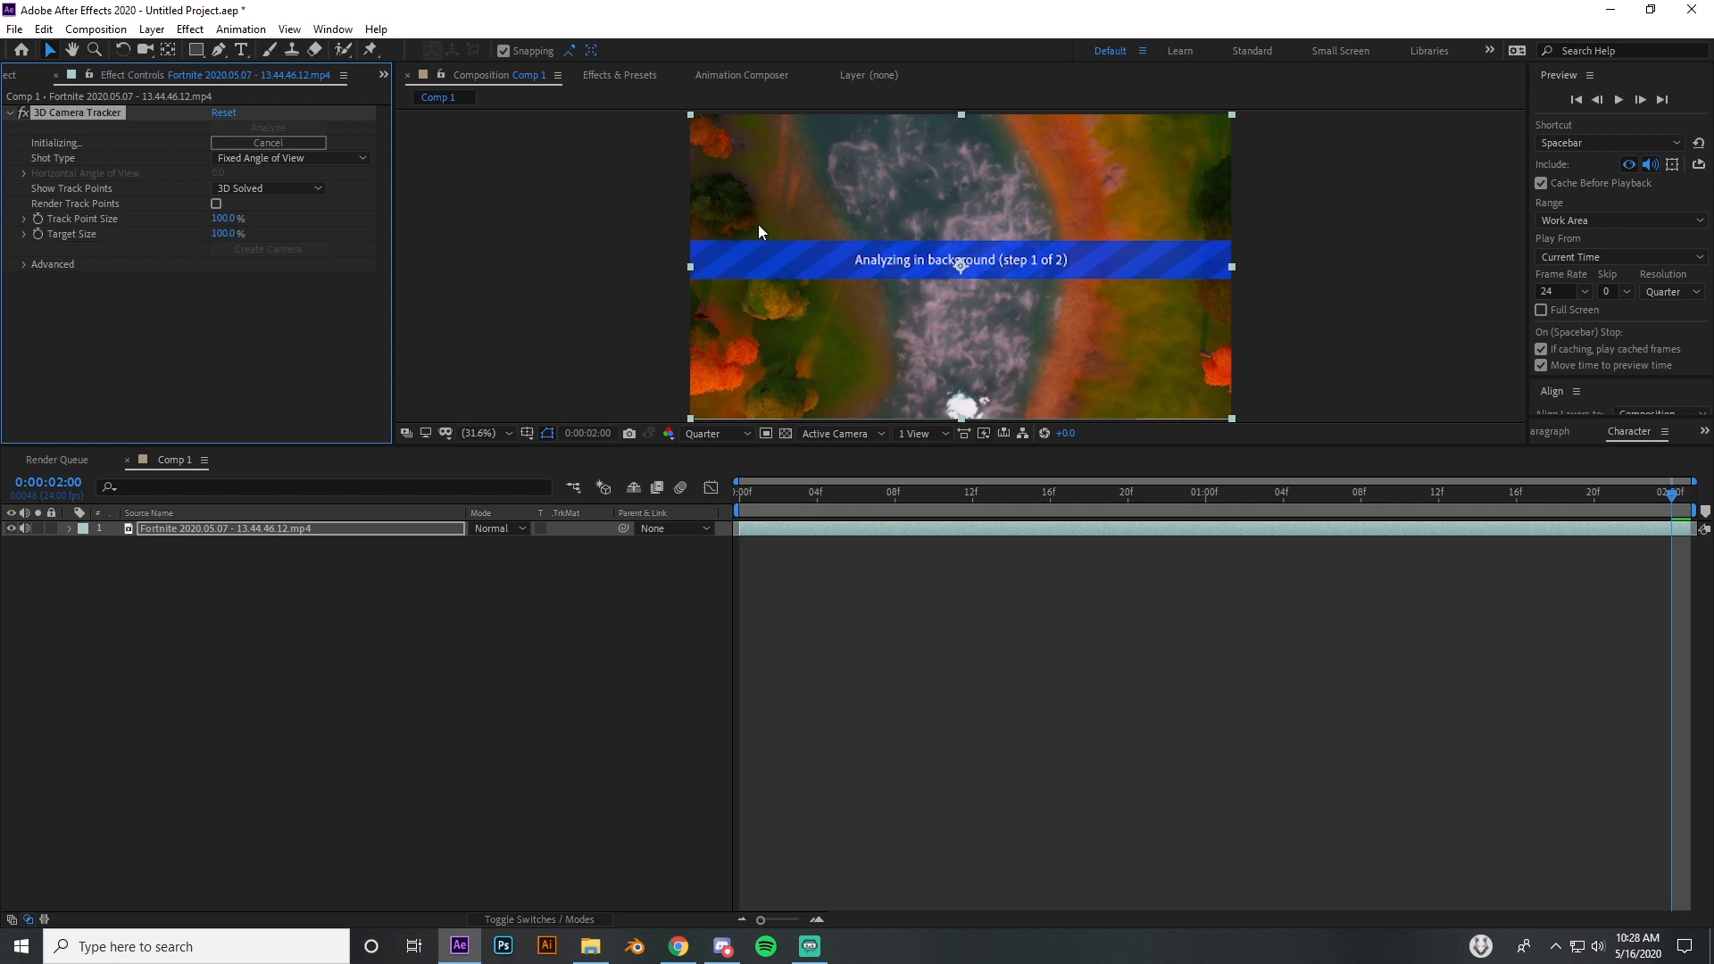
click(24, 264)
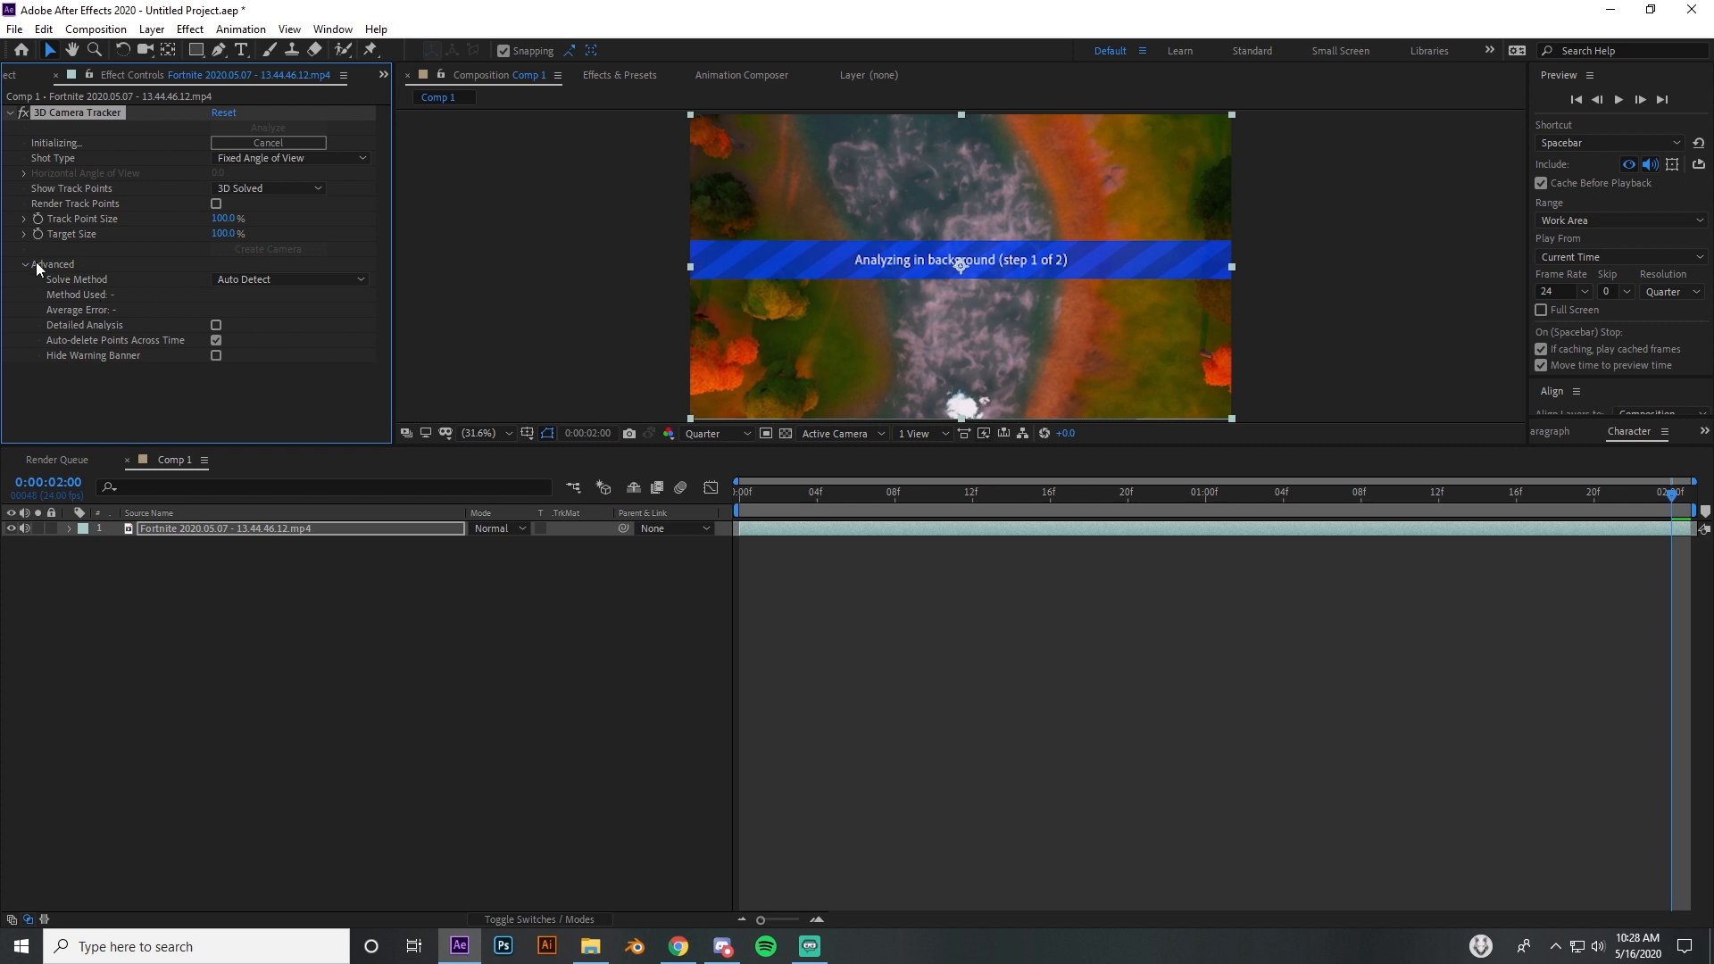
click(25, 265)
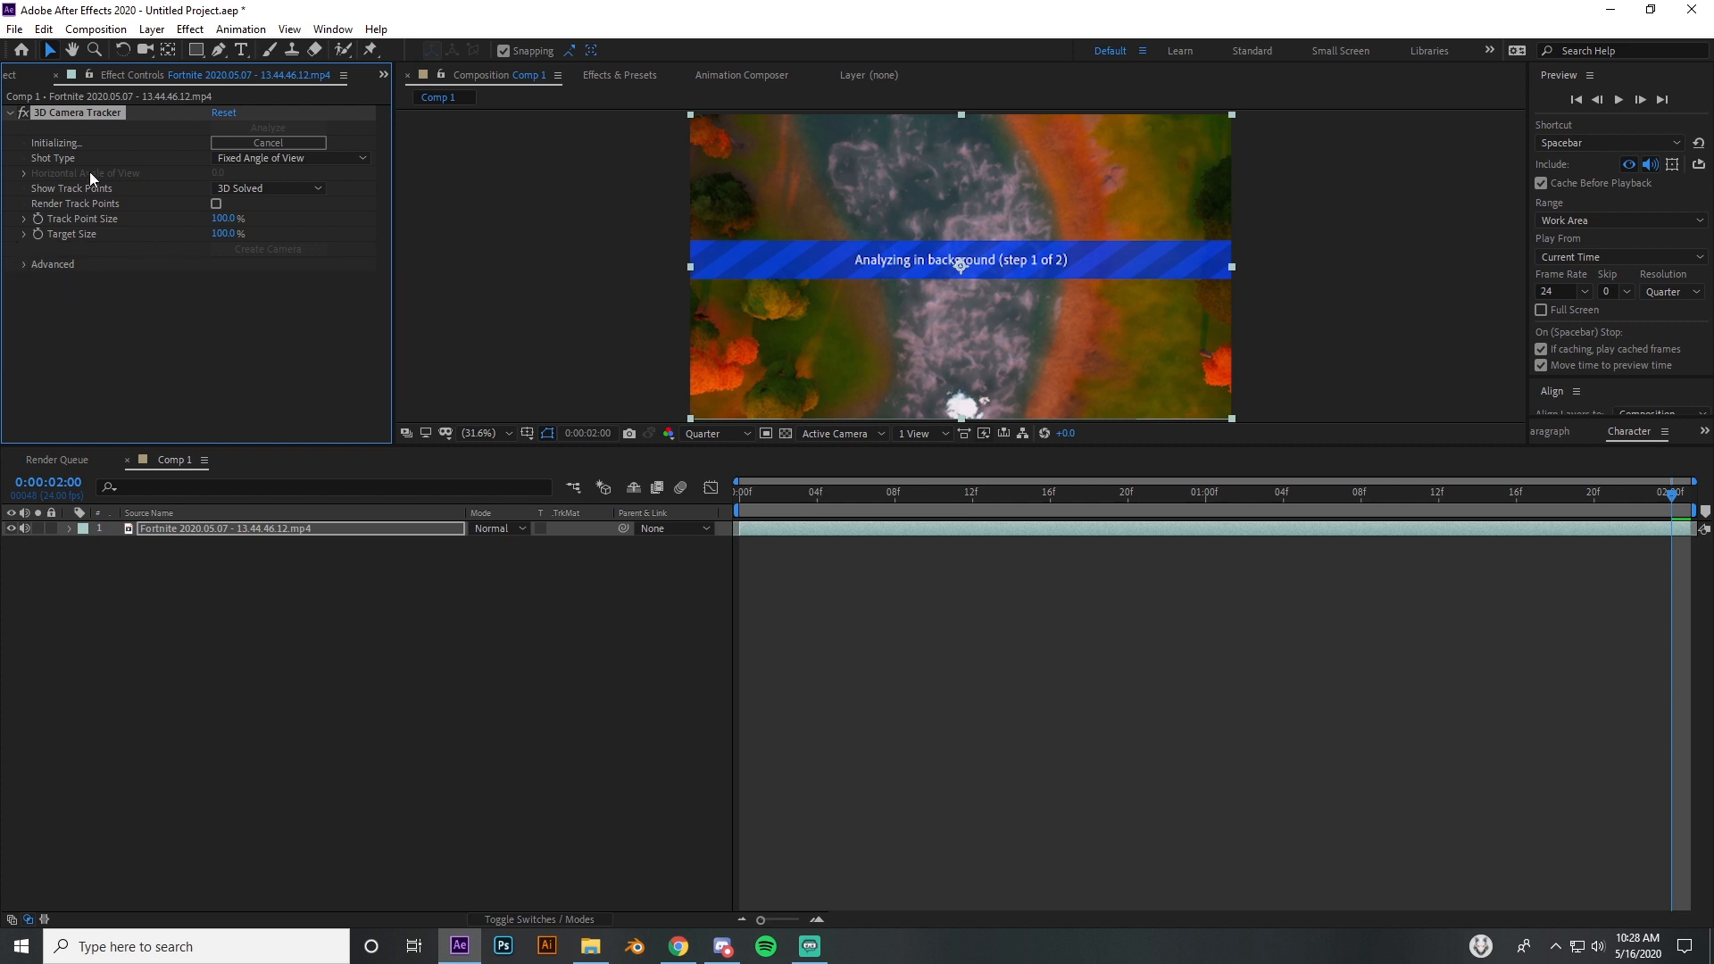
Step: Remove the 3D Camera Tracker effect from the Fortnite clip
click(147, 325)
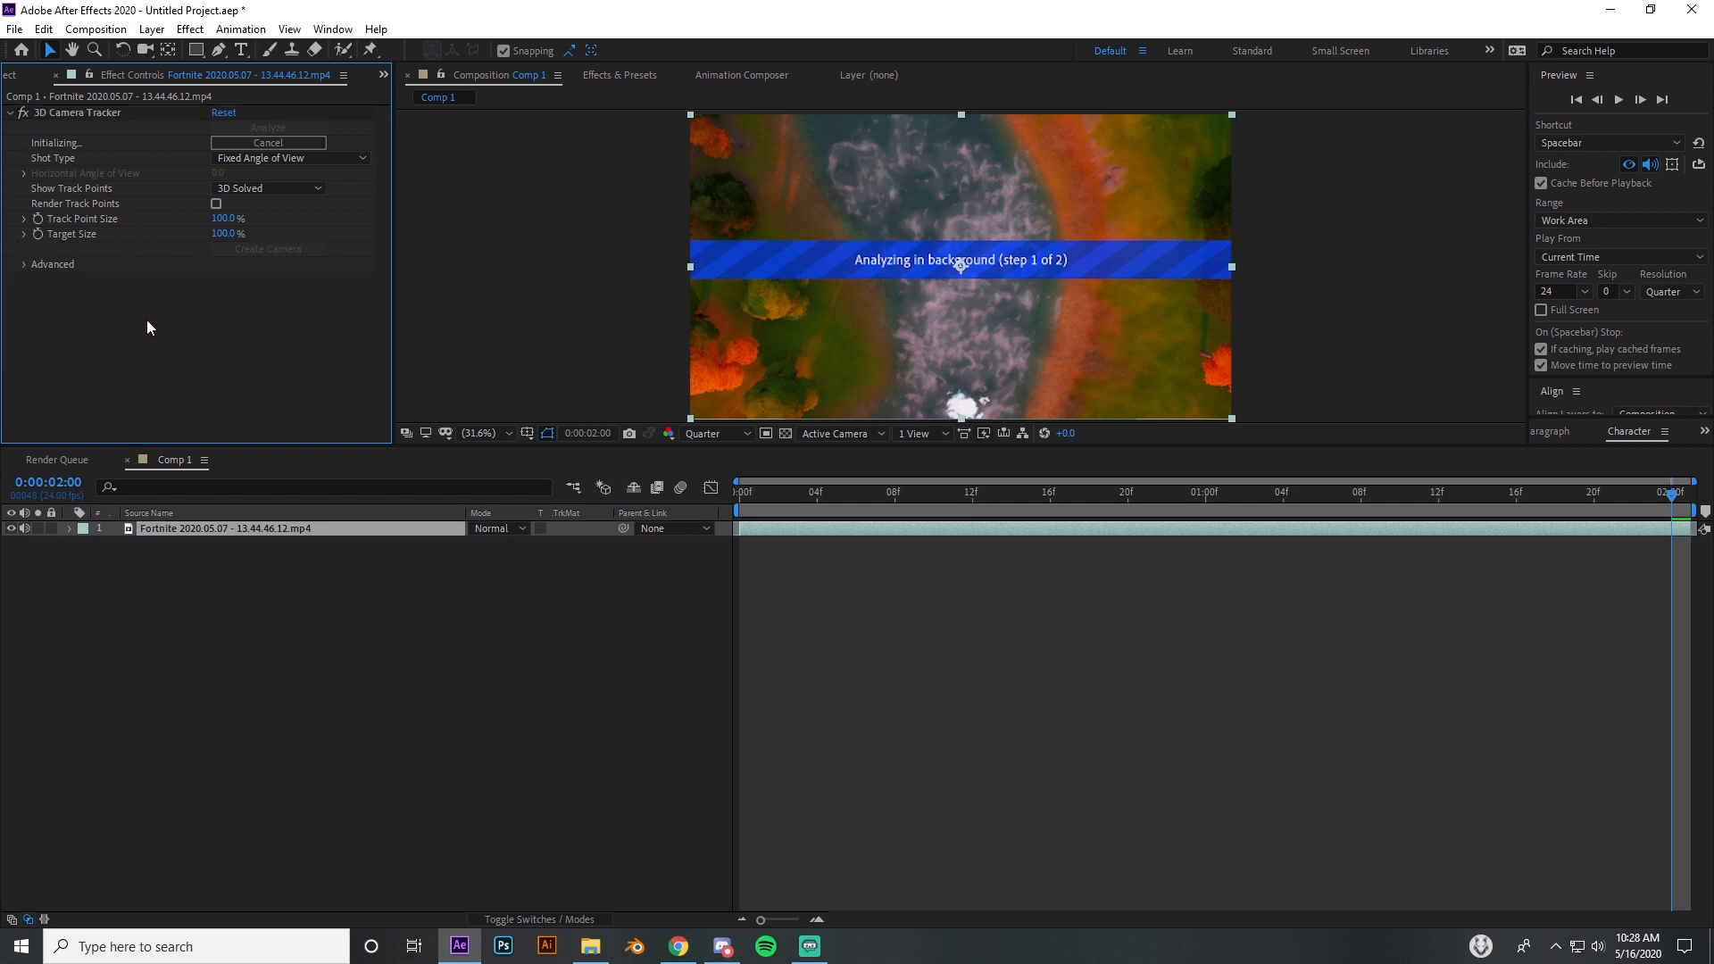
click(98, 117)
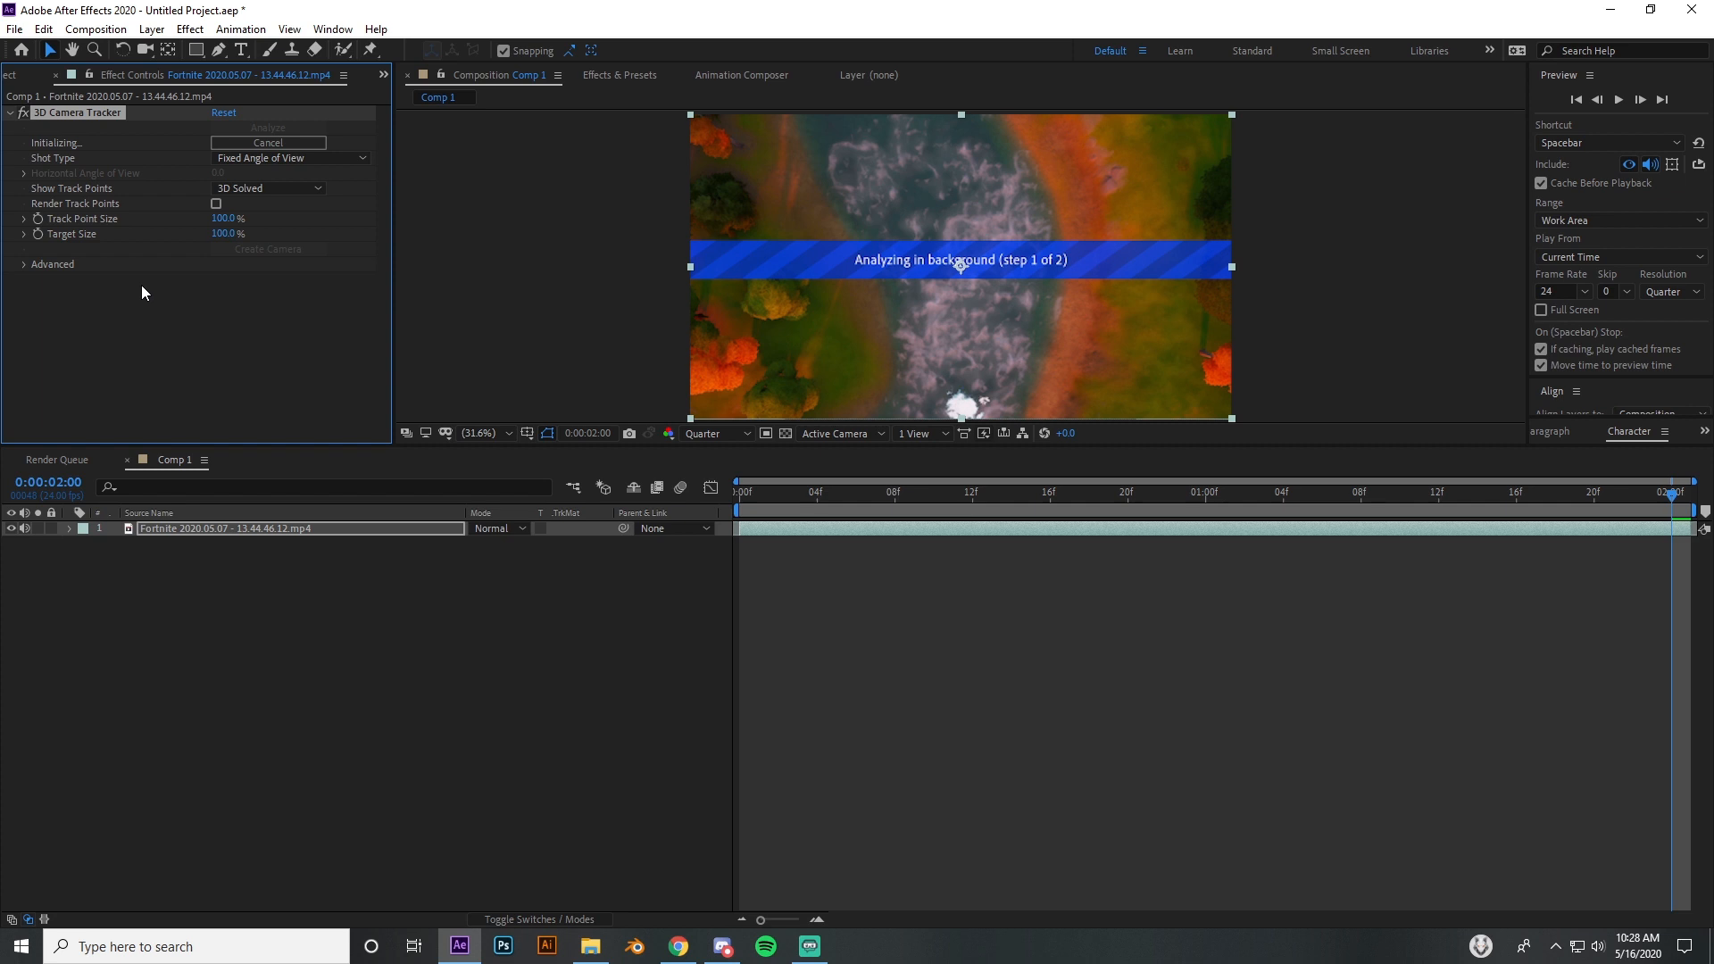
key(Delete)
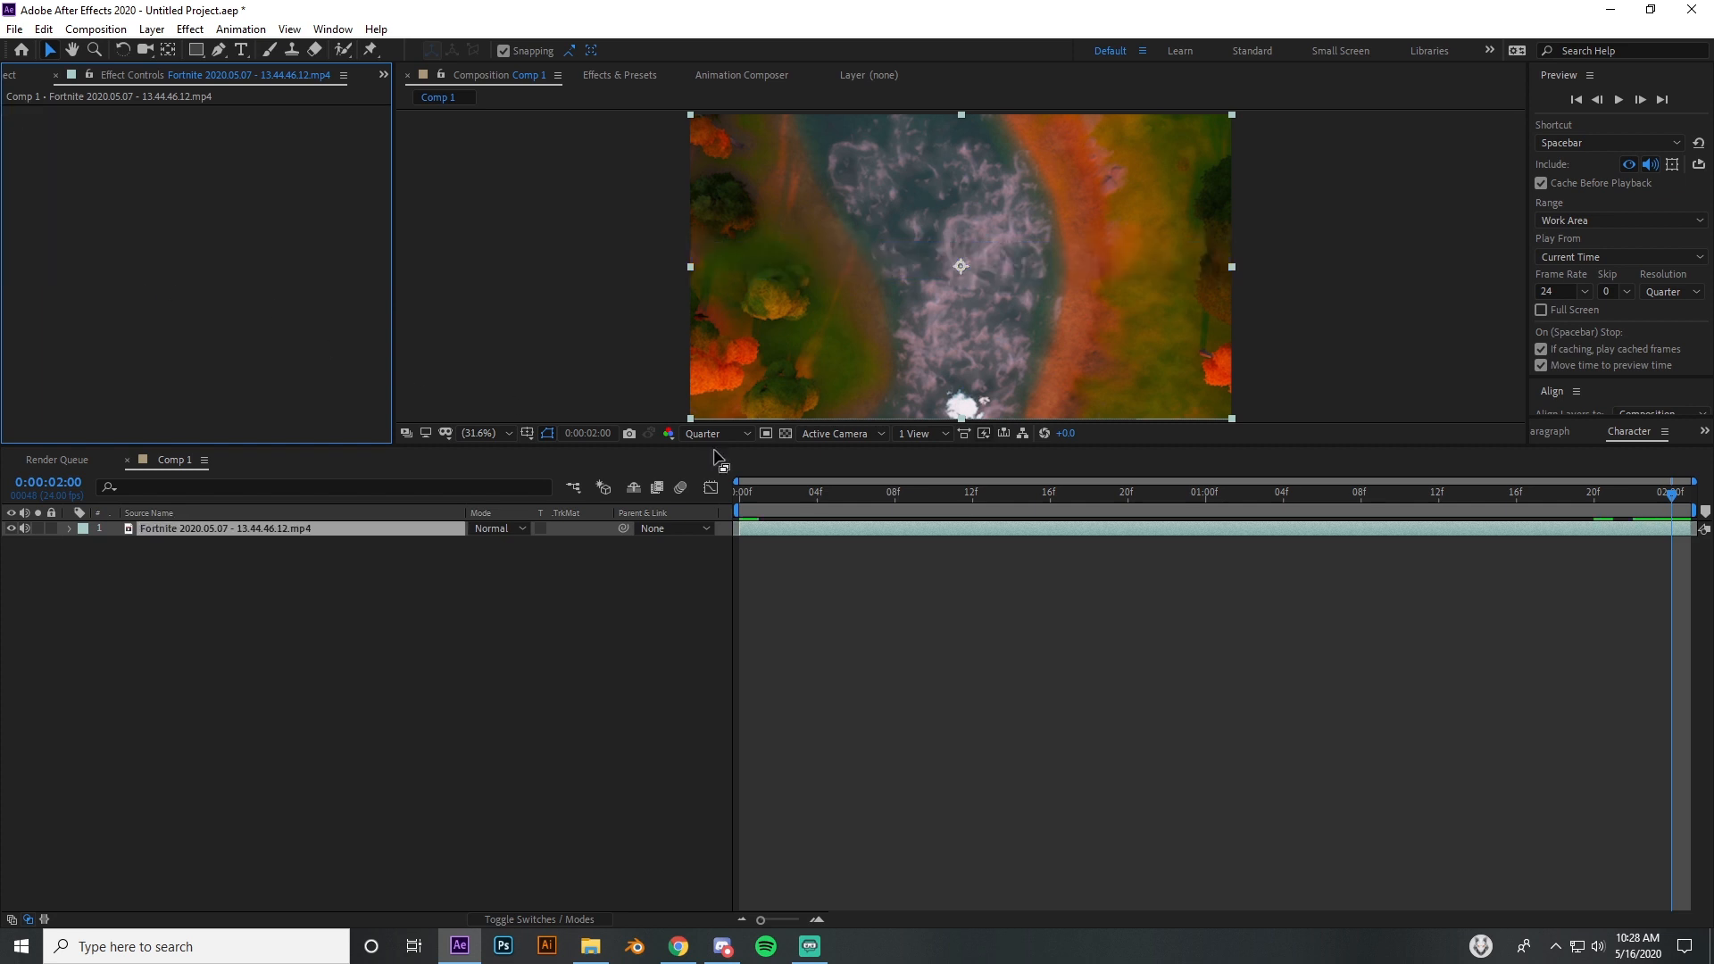
Step: Go to the start of the composition and run the 3D Camera Tracker on the Fortnite clip
click(764, 507)
click(765, 507)
right_click(833, 313)
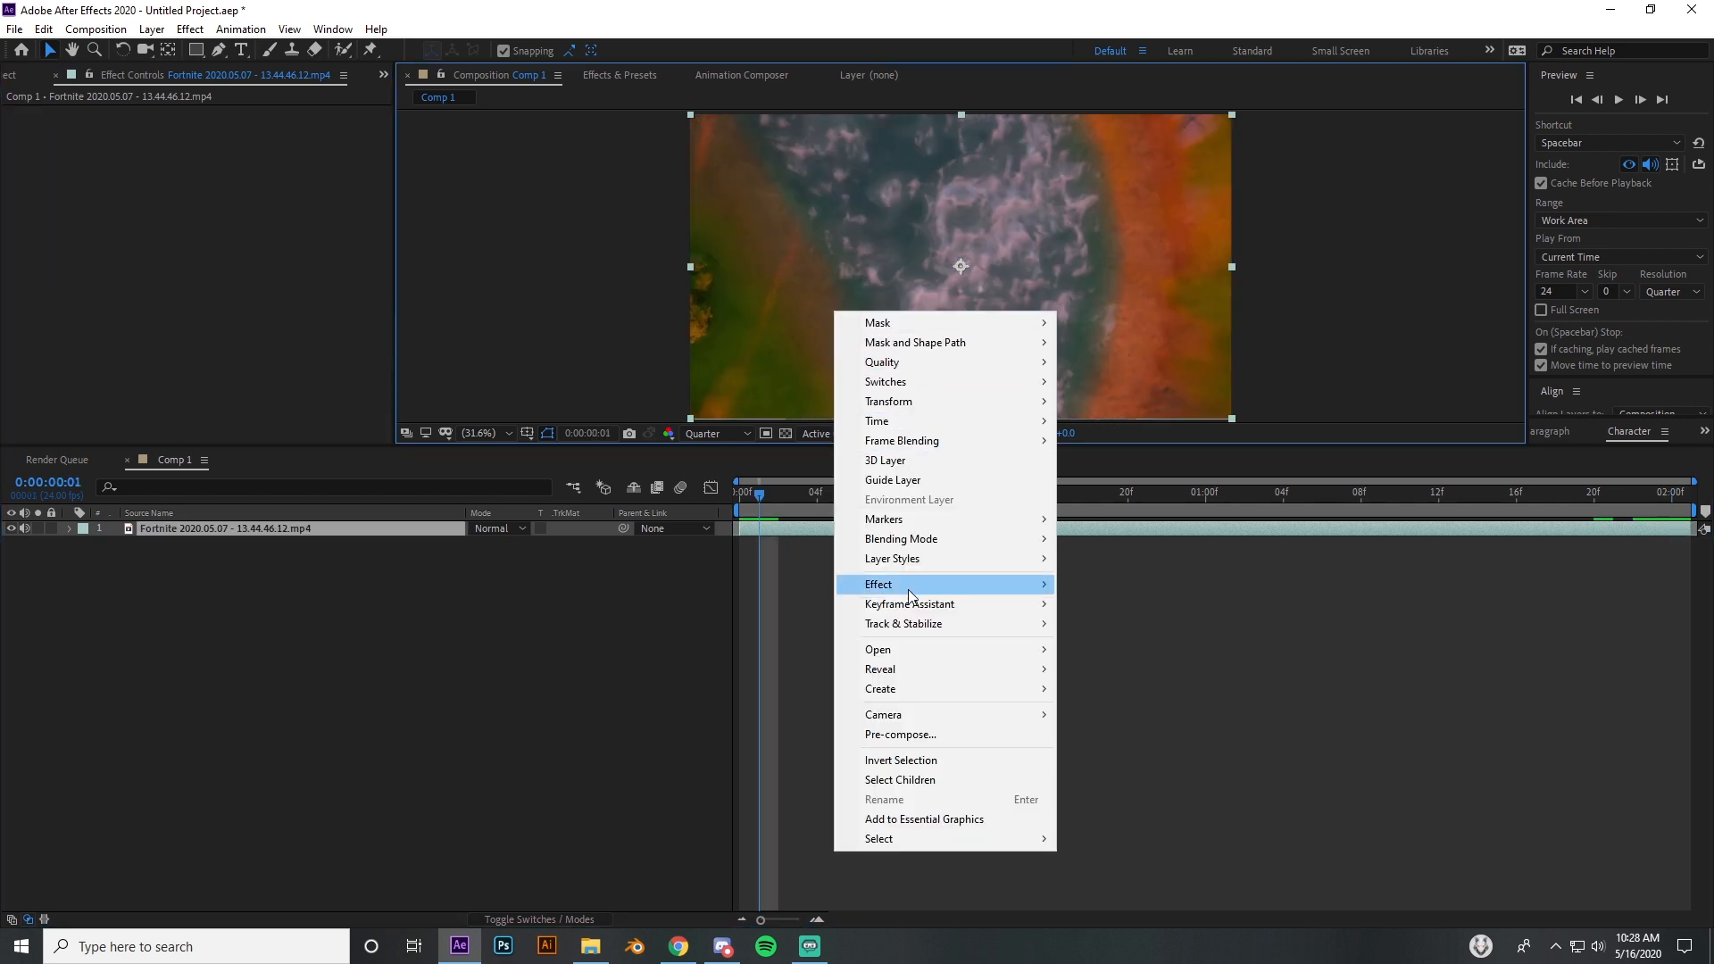
mouse_move(904, 623)
click(1091, 625)
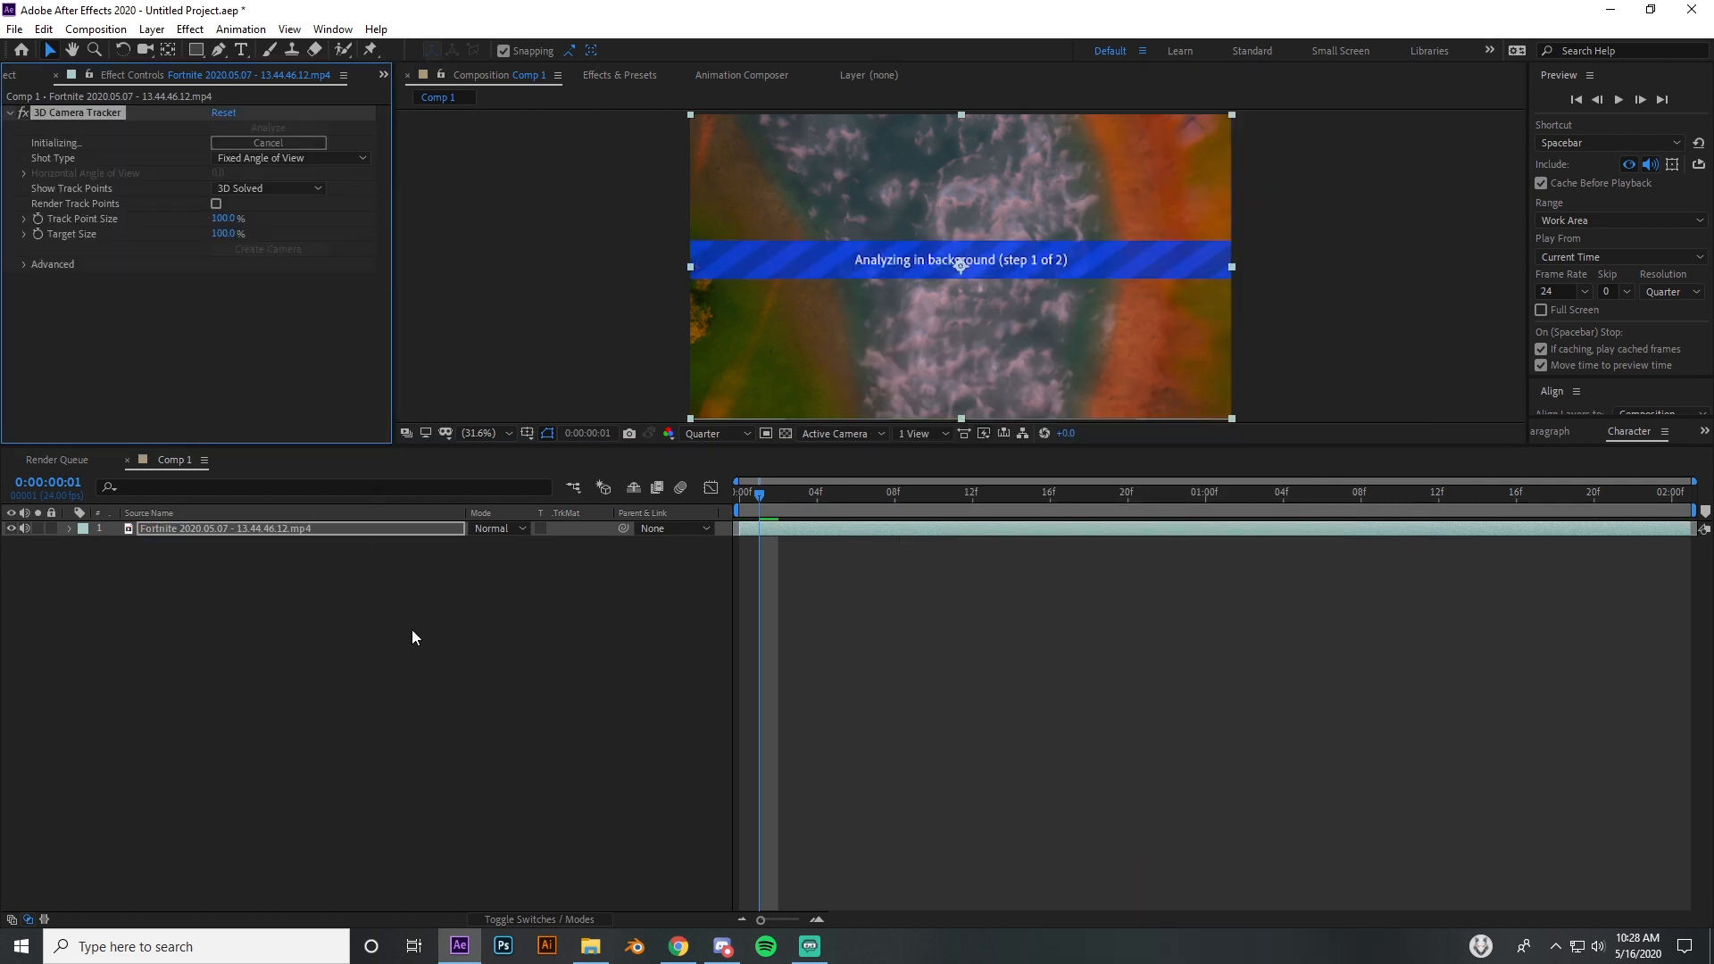
click(24, 265)
click(23, 266)
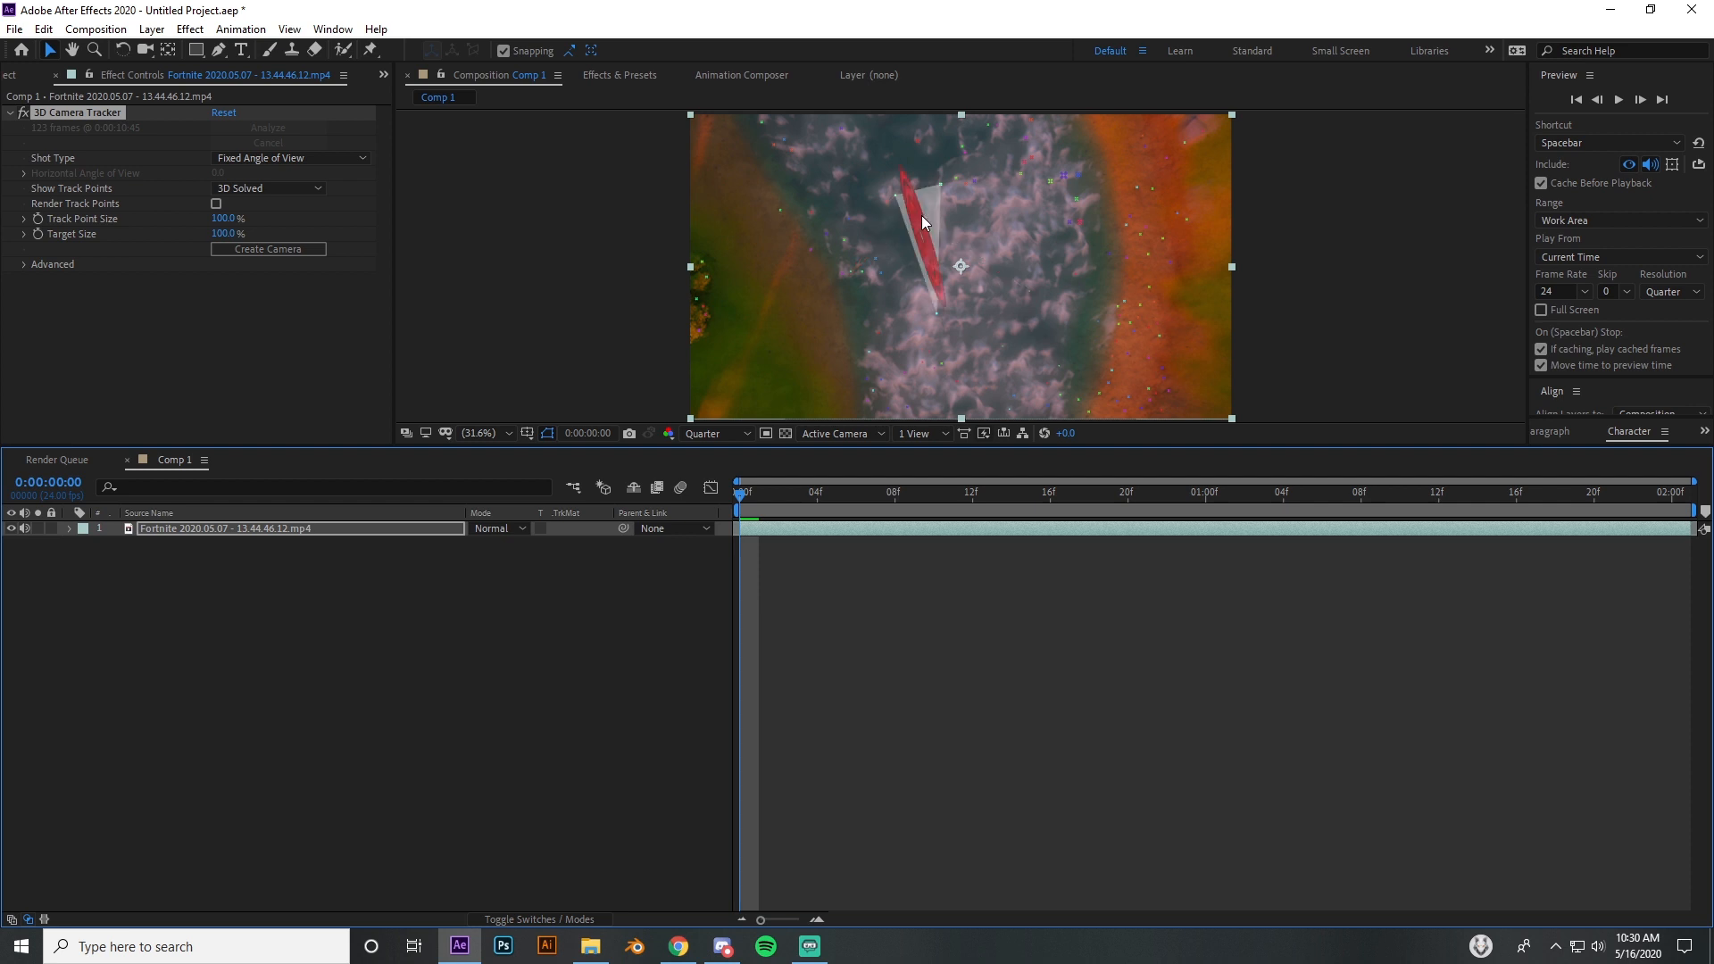
Step: Create a solid and camera from the track points over the upper part of the river
click(914, 235)
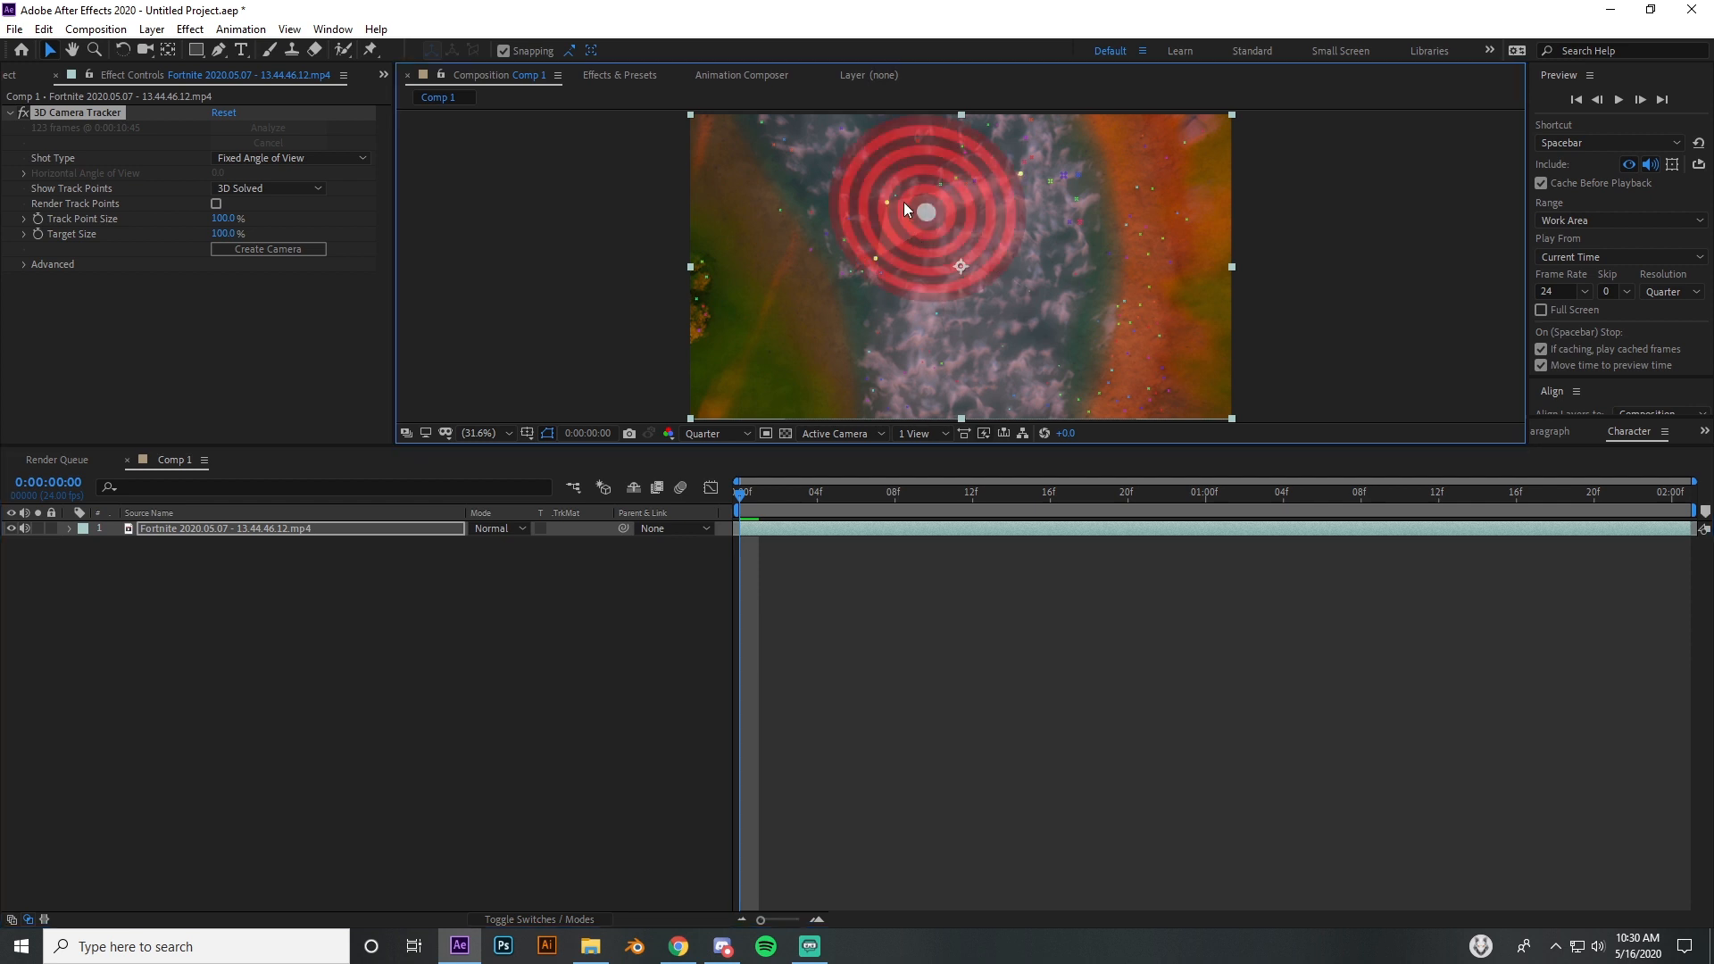
right_click(902, 165)
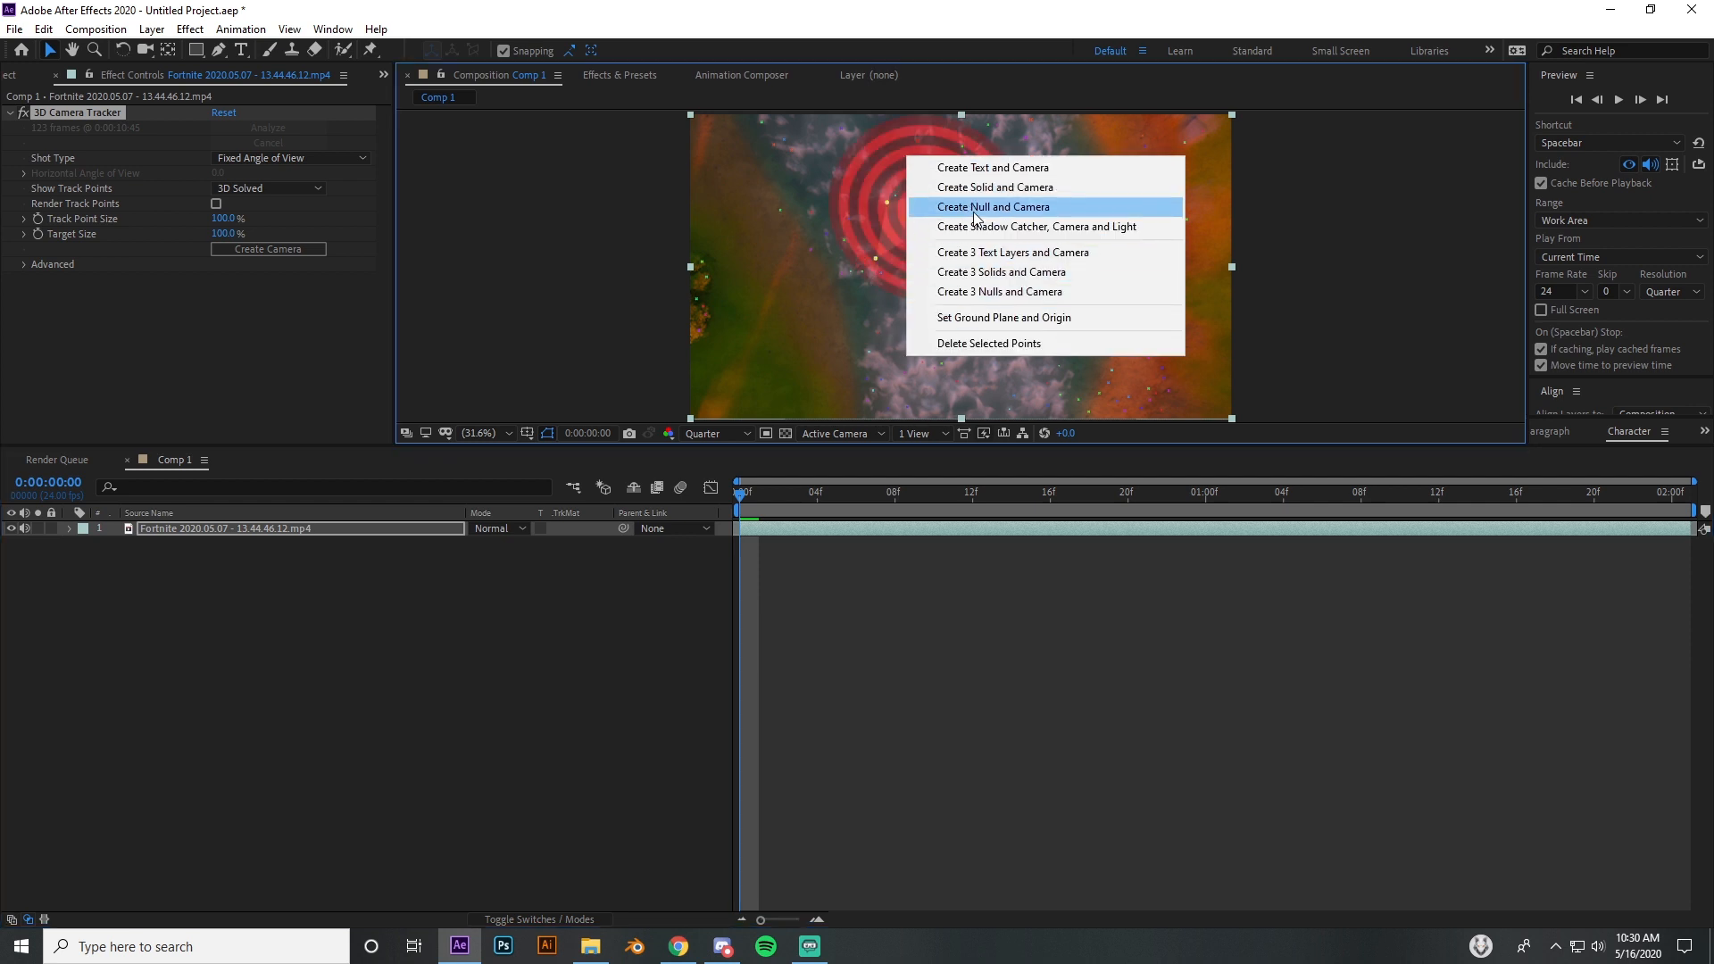
click(996, 190)
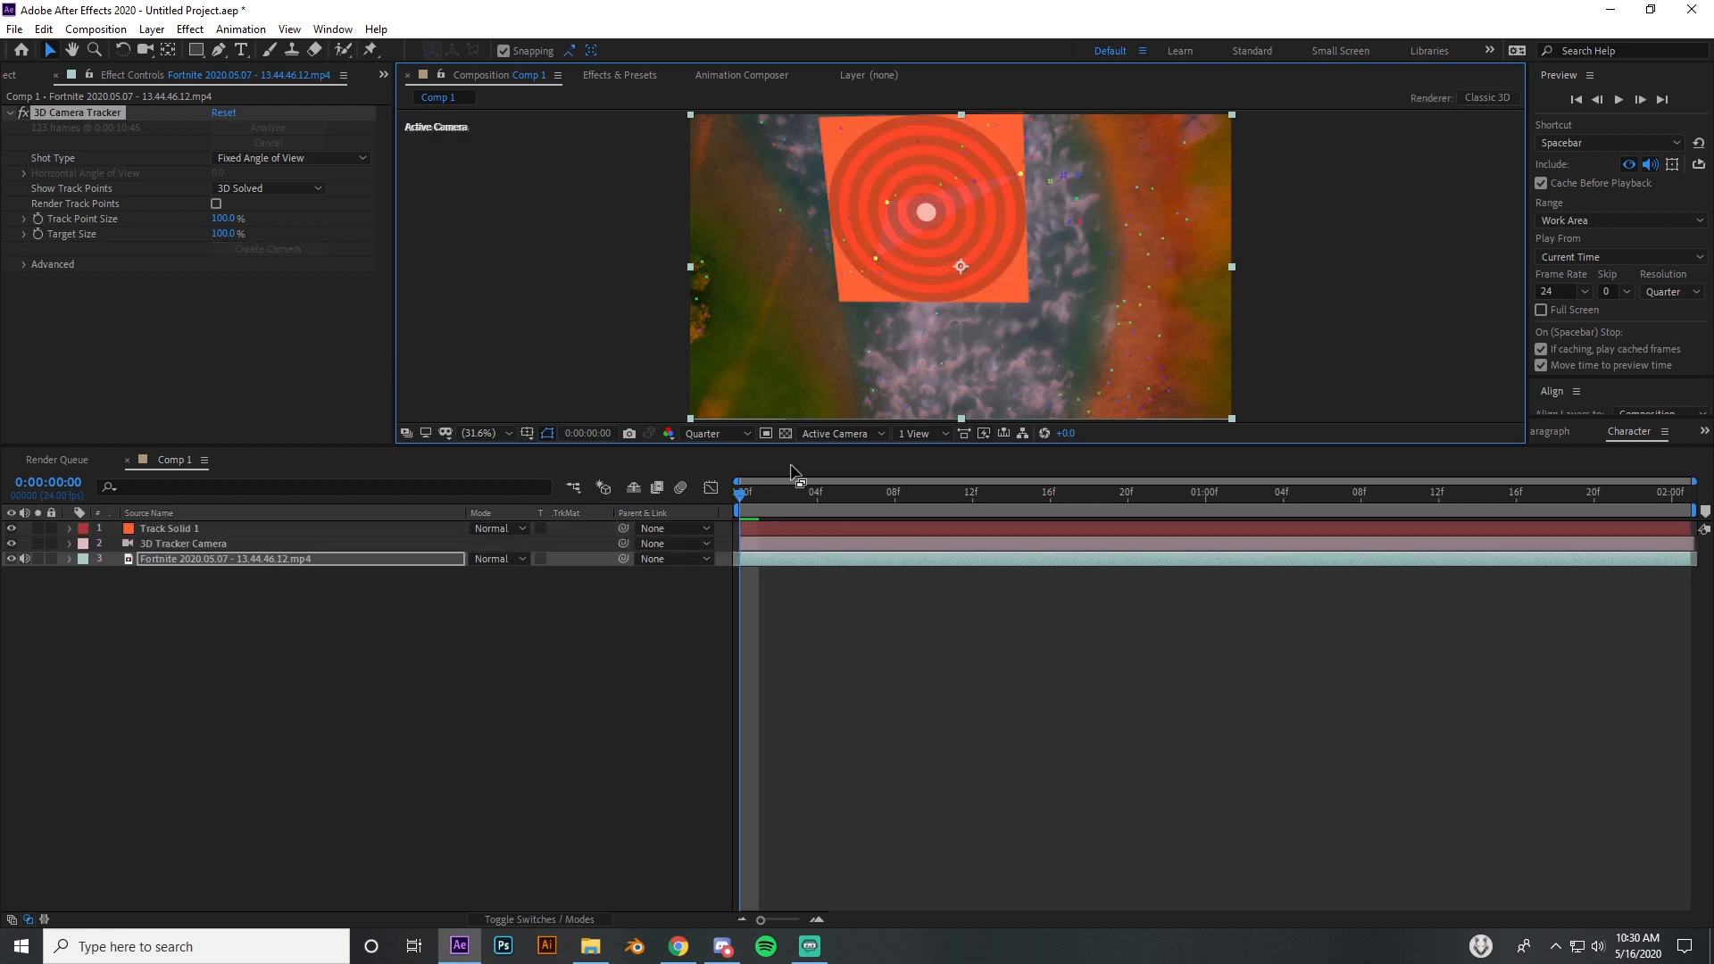
click(53, 52)
click(564, 593)
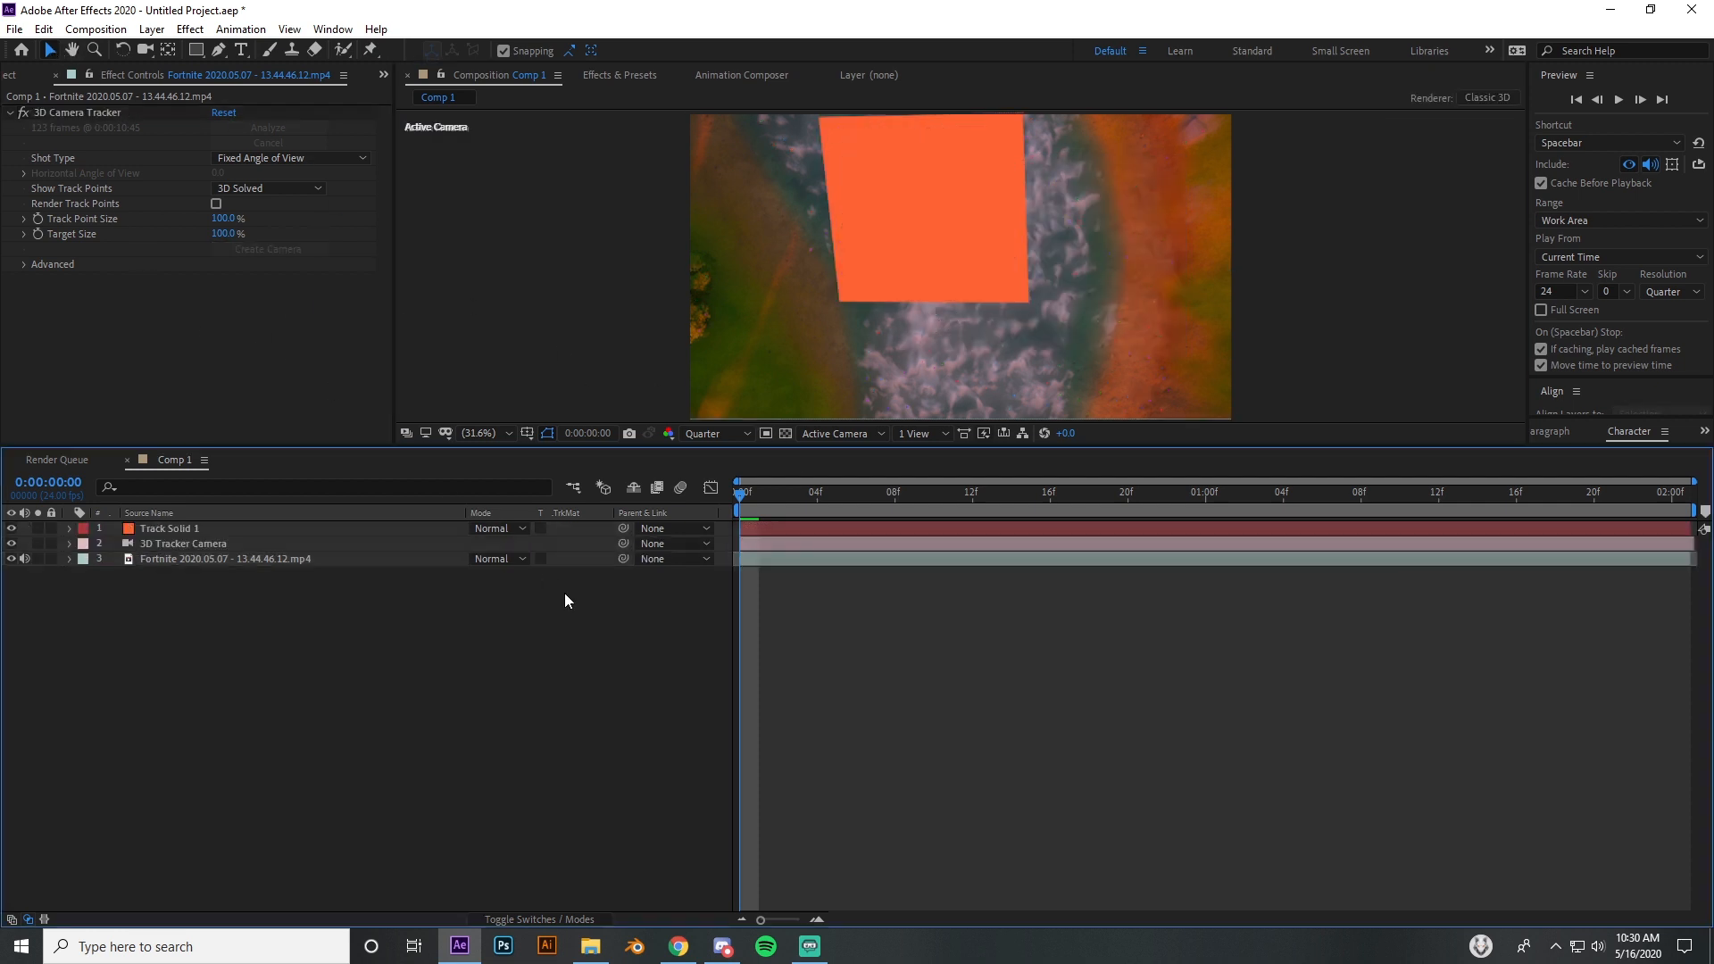
Step: Scrub and play back the composition to check how the tracked solid follows the footage, and return to the first frame
drag(768, 511, 1631, 521)
key(space)
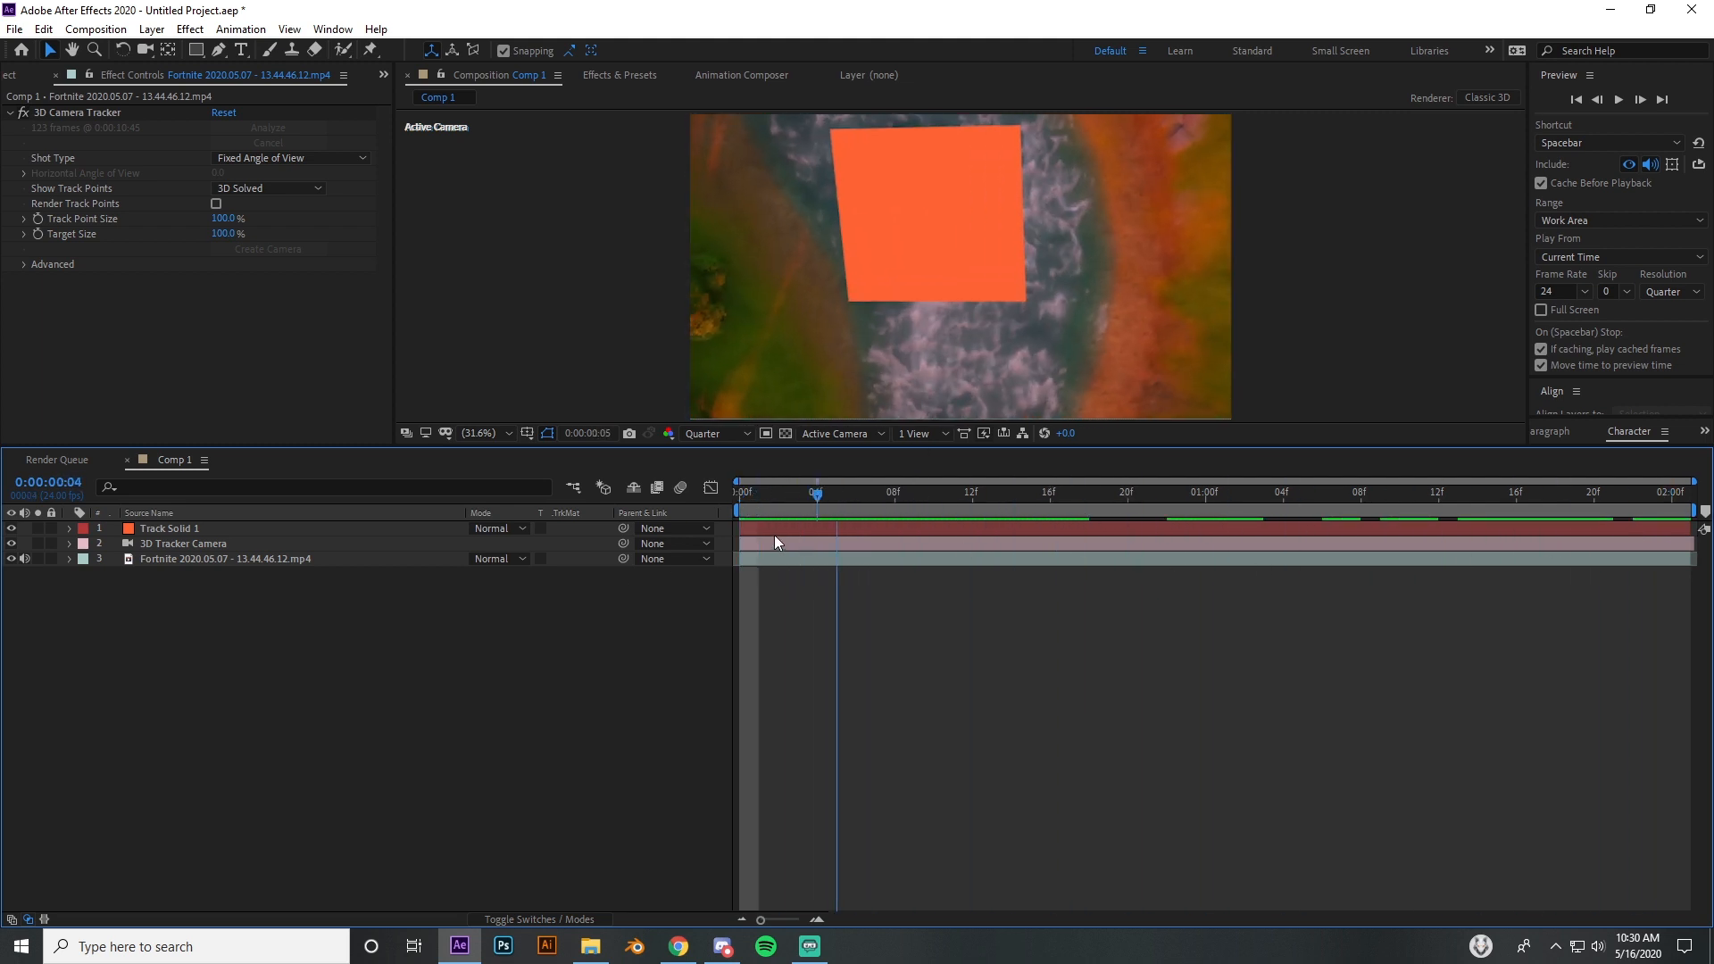
key(Home)
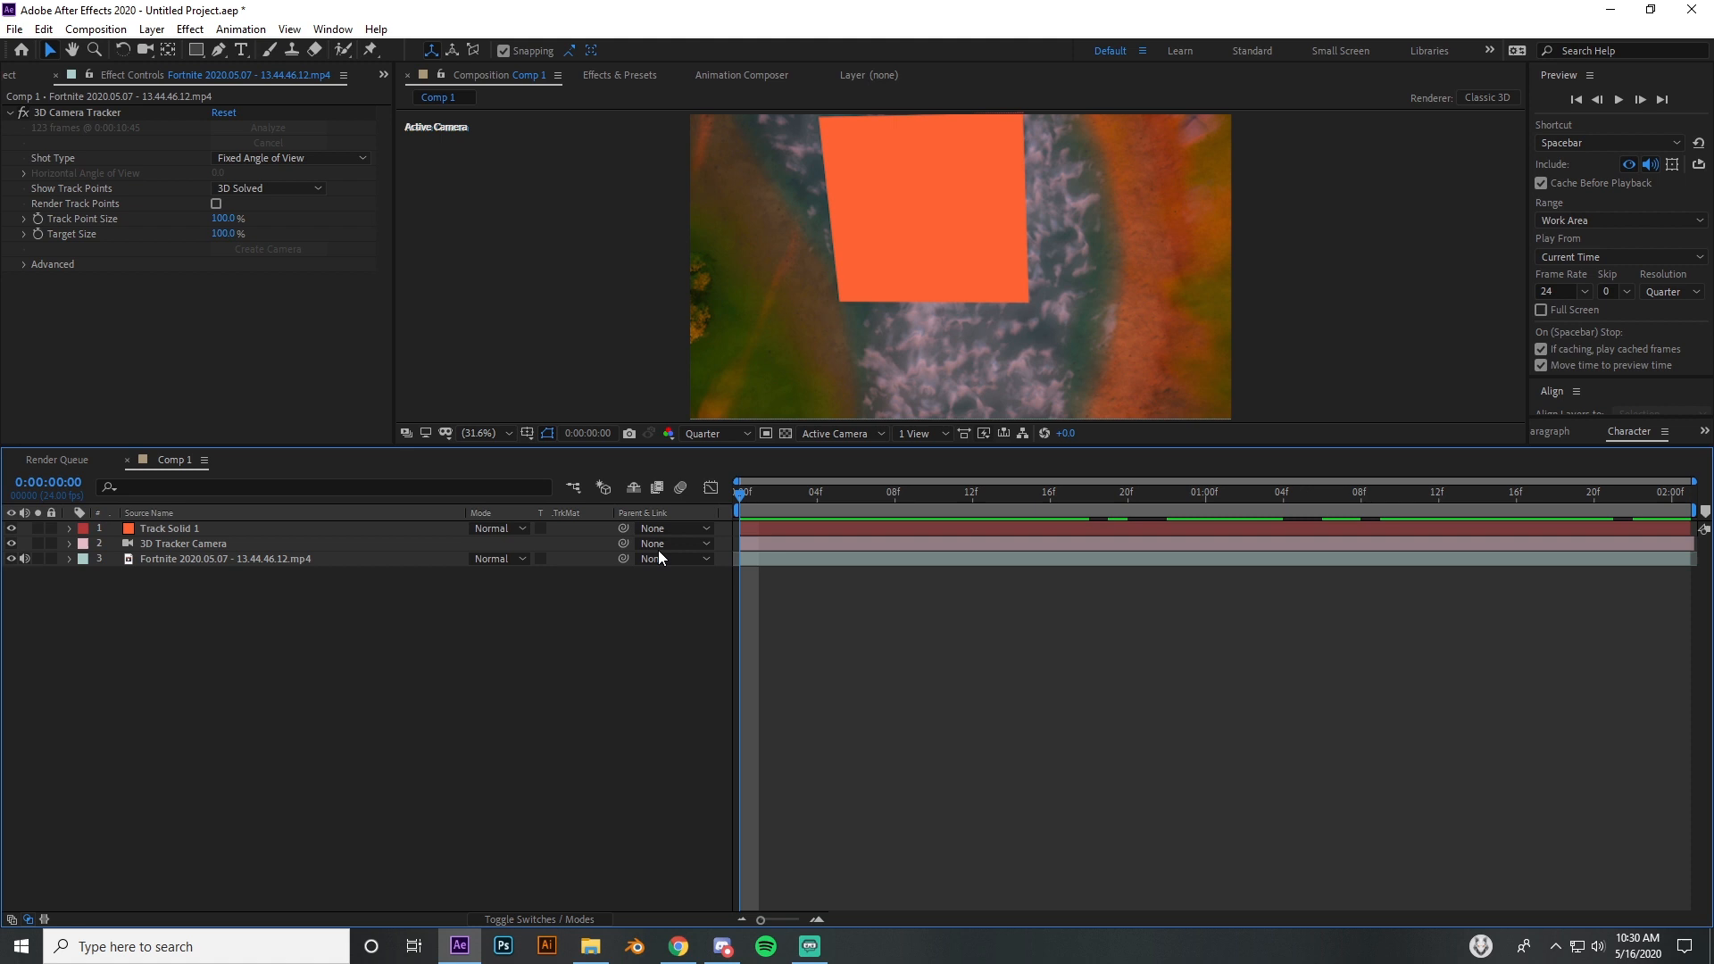
Step: Create a black 1920 × 1080 px solid above Track Solid 1 and name its layer "element"
click(750, 533)
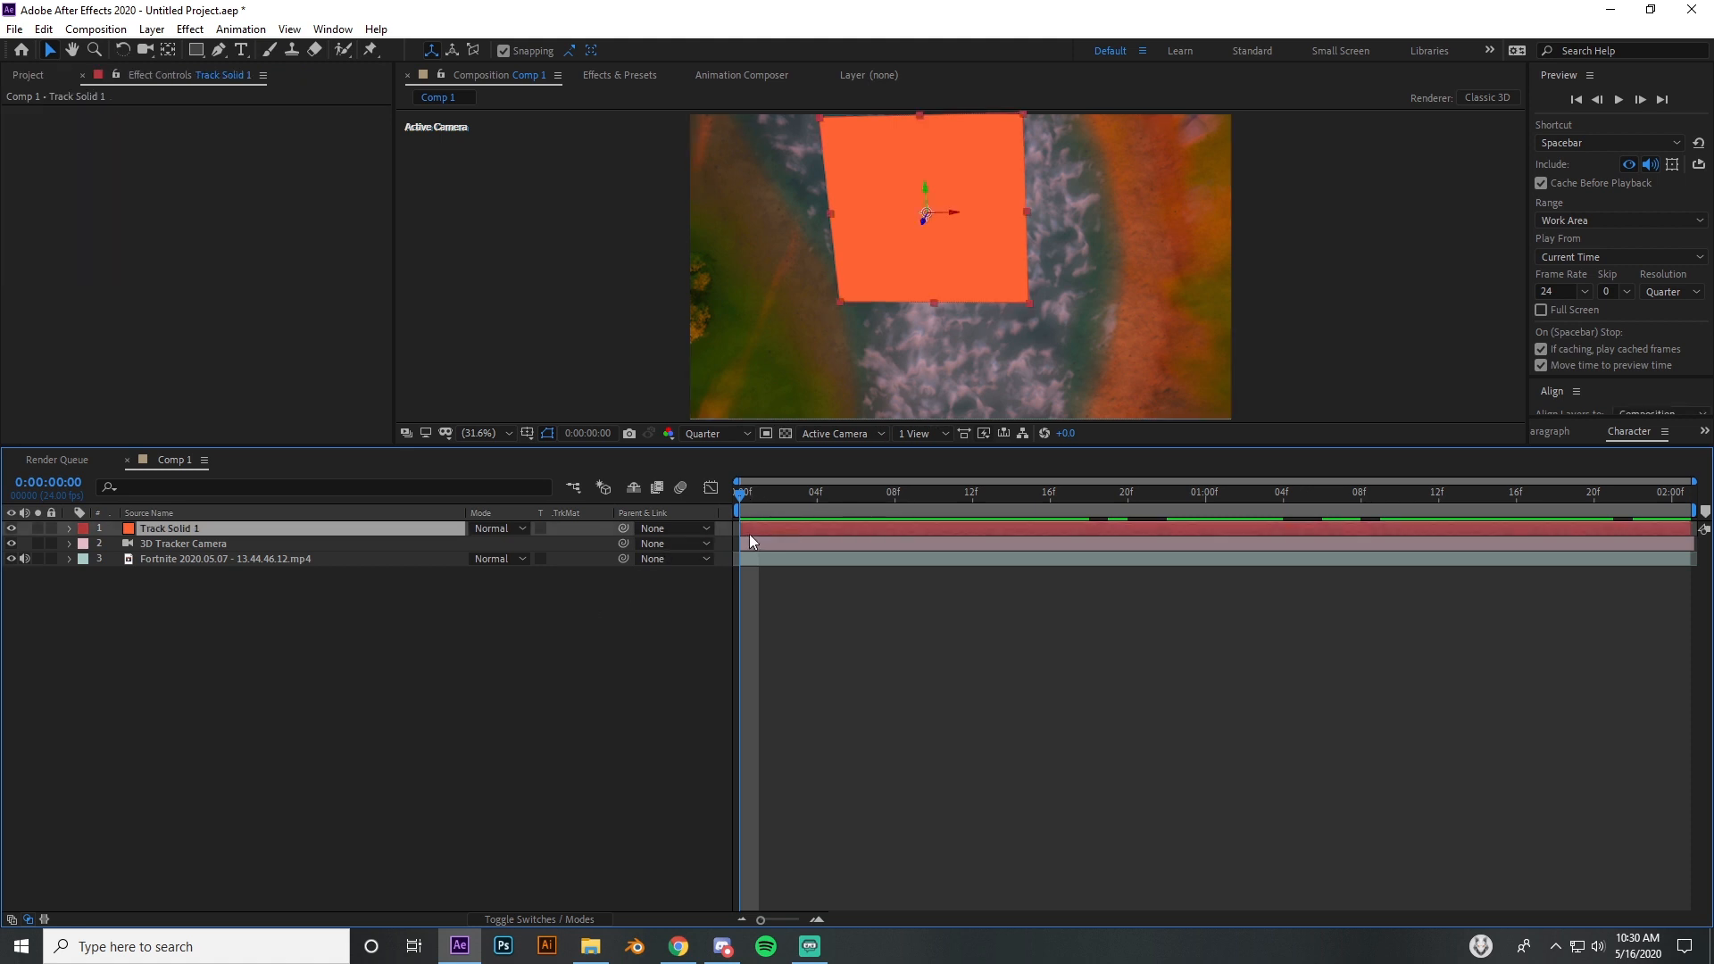
key(ctrl+shift+y)
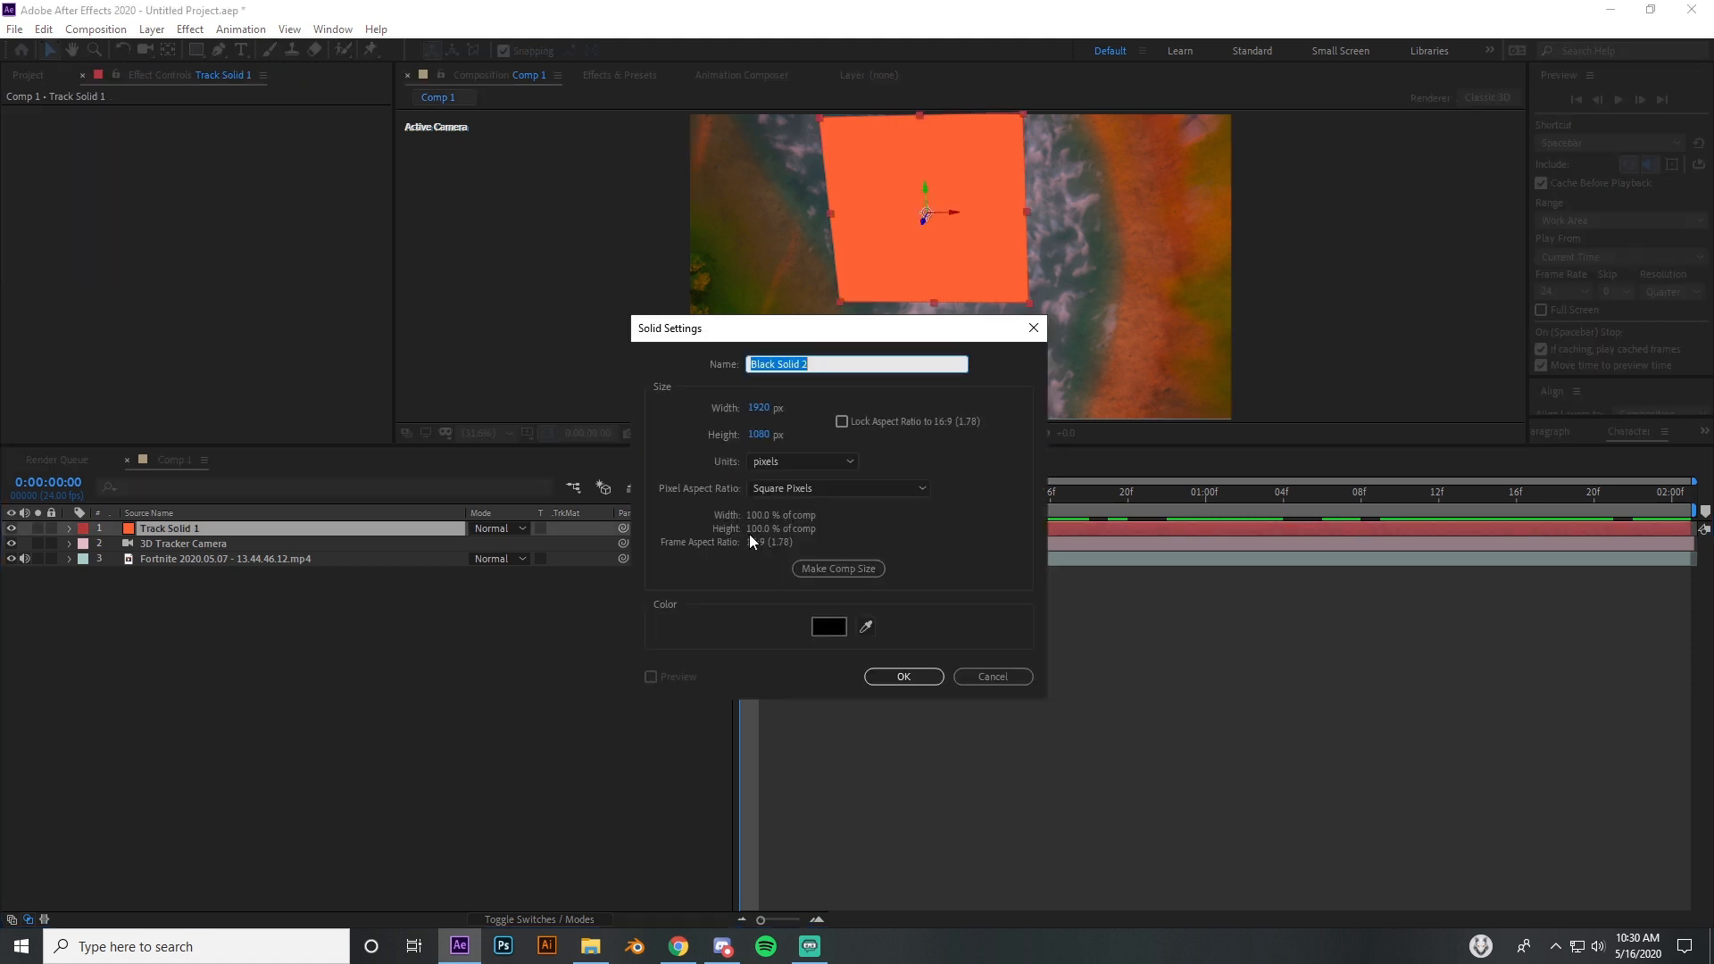
text(e;ement)
key(Return)
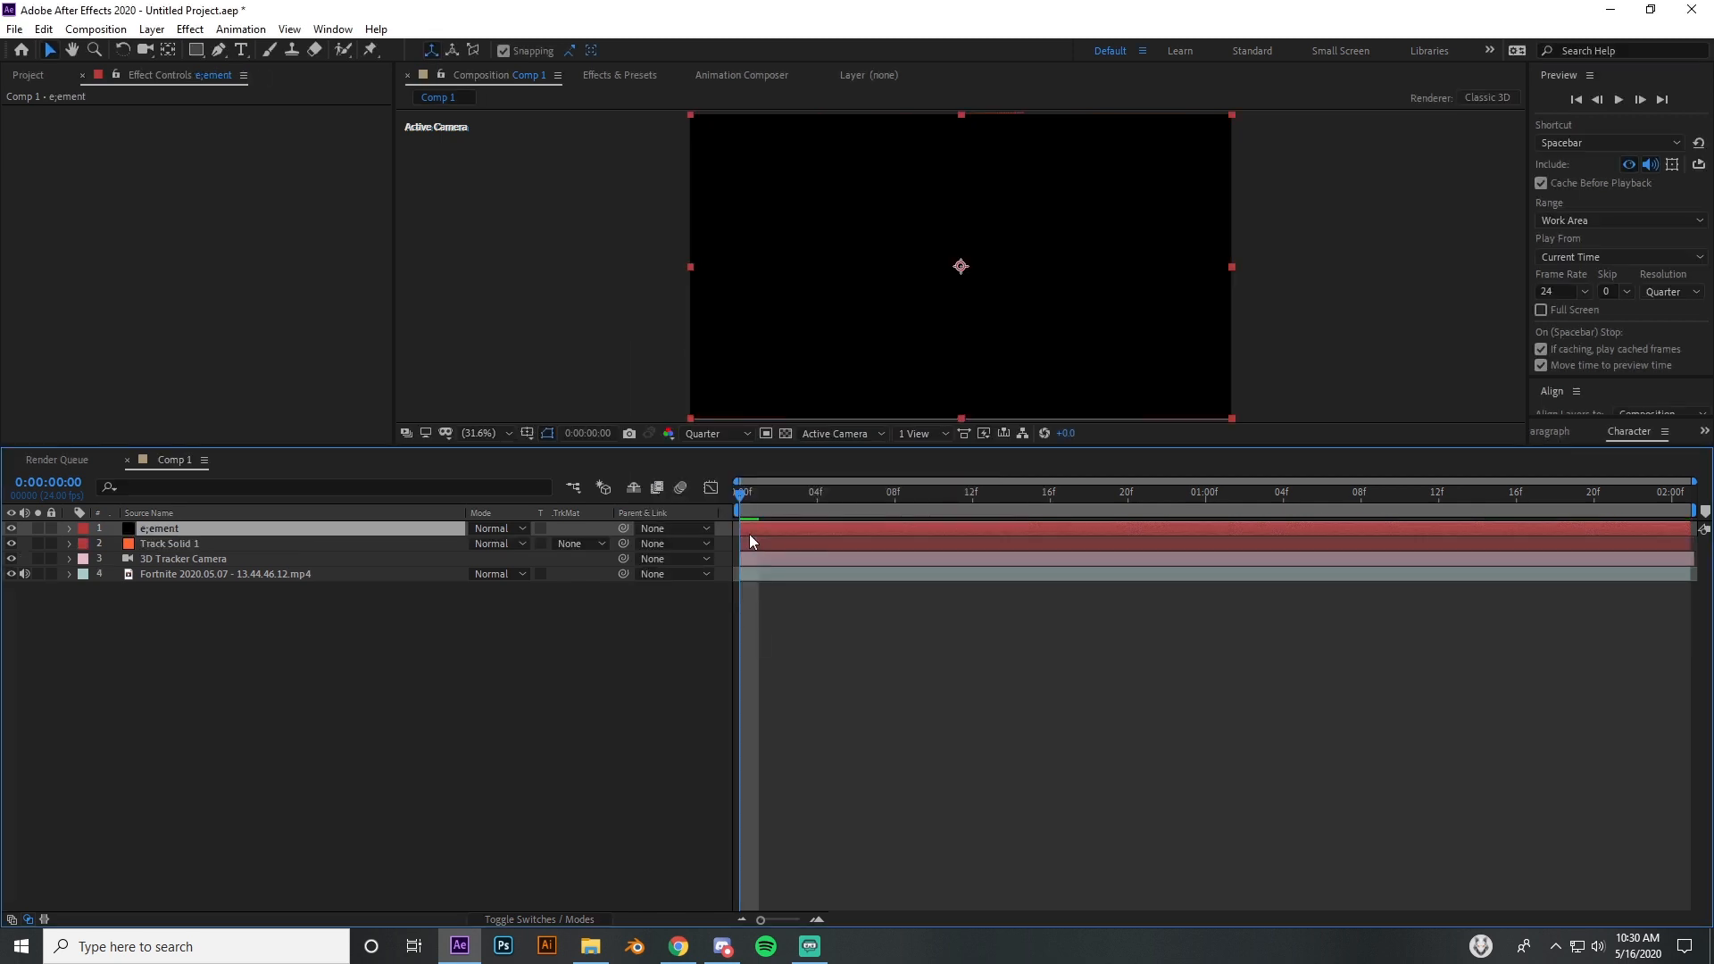
key(Return)
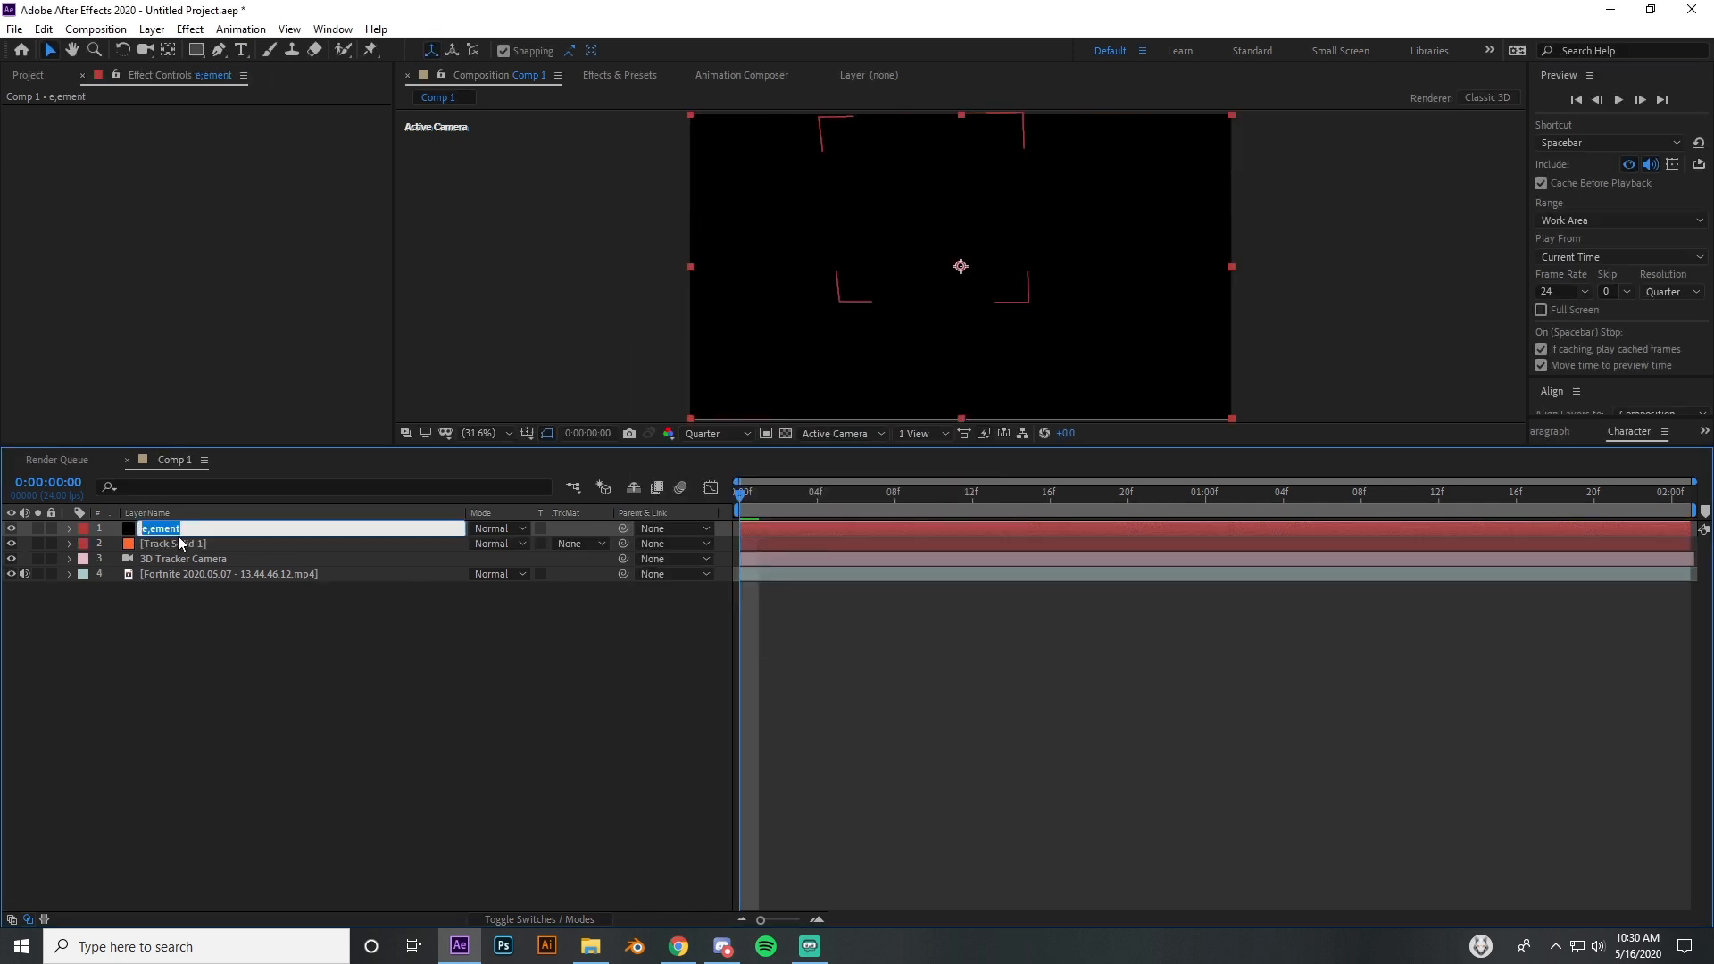
text(element)
key(Return)
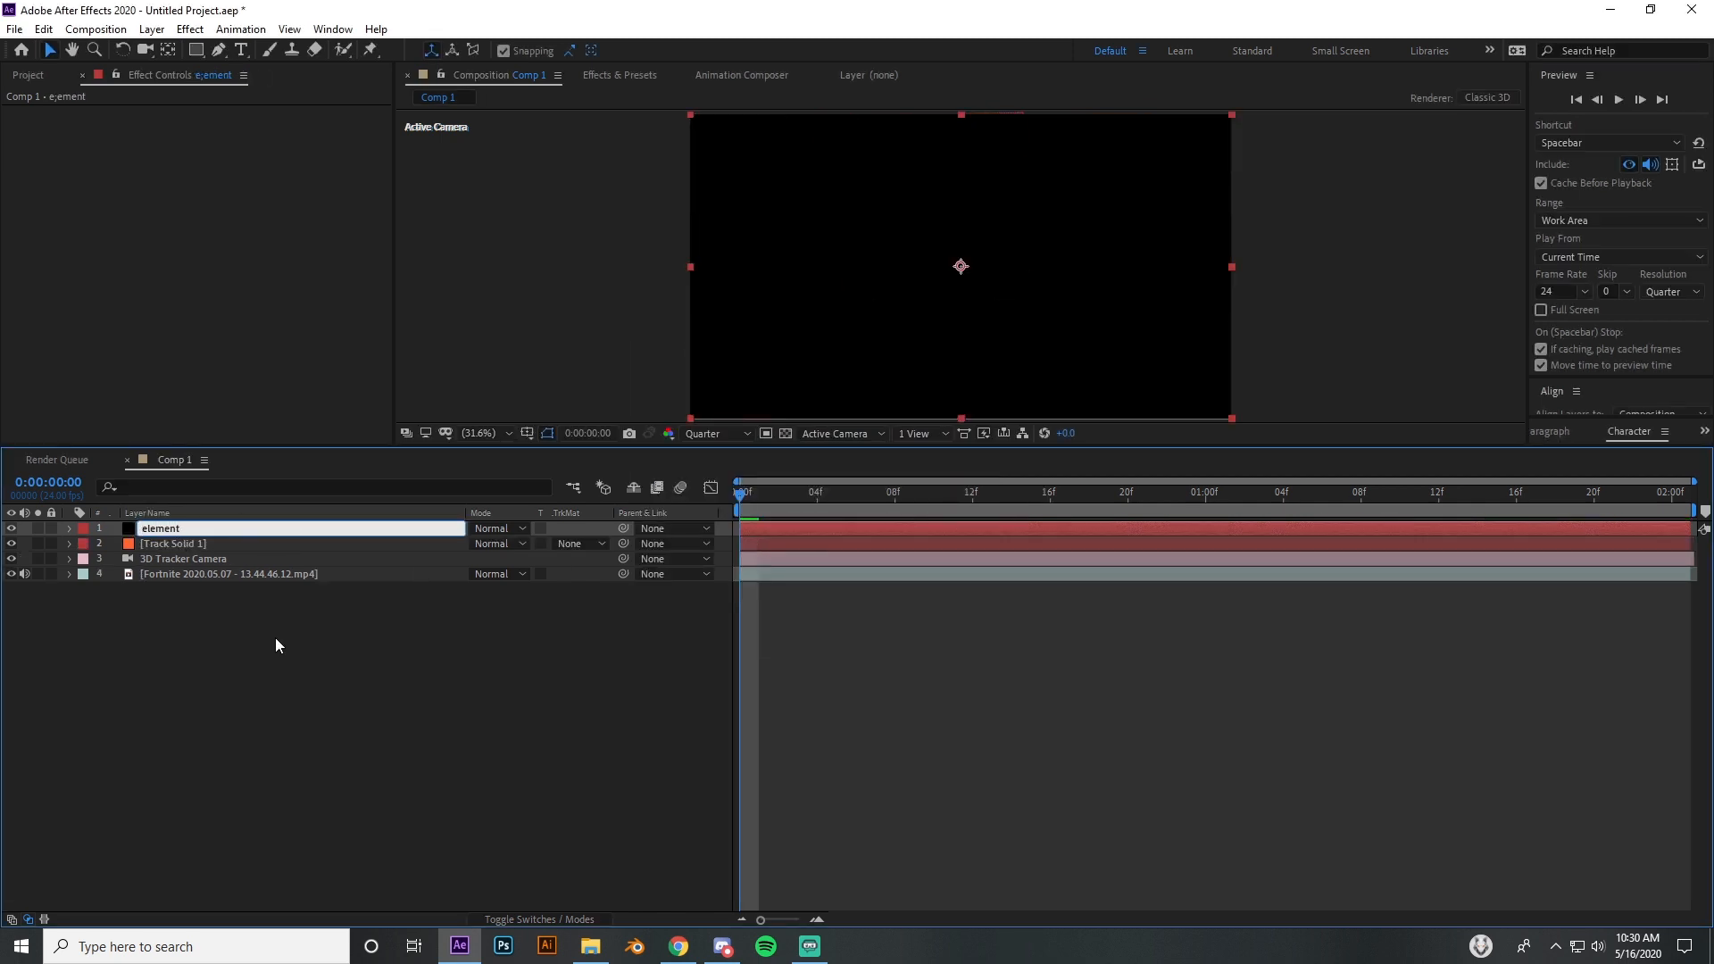
Step: Apply the Element effect to the element layer
key(ctrl+space)
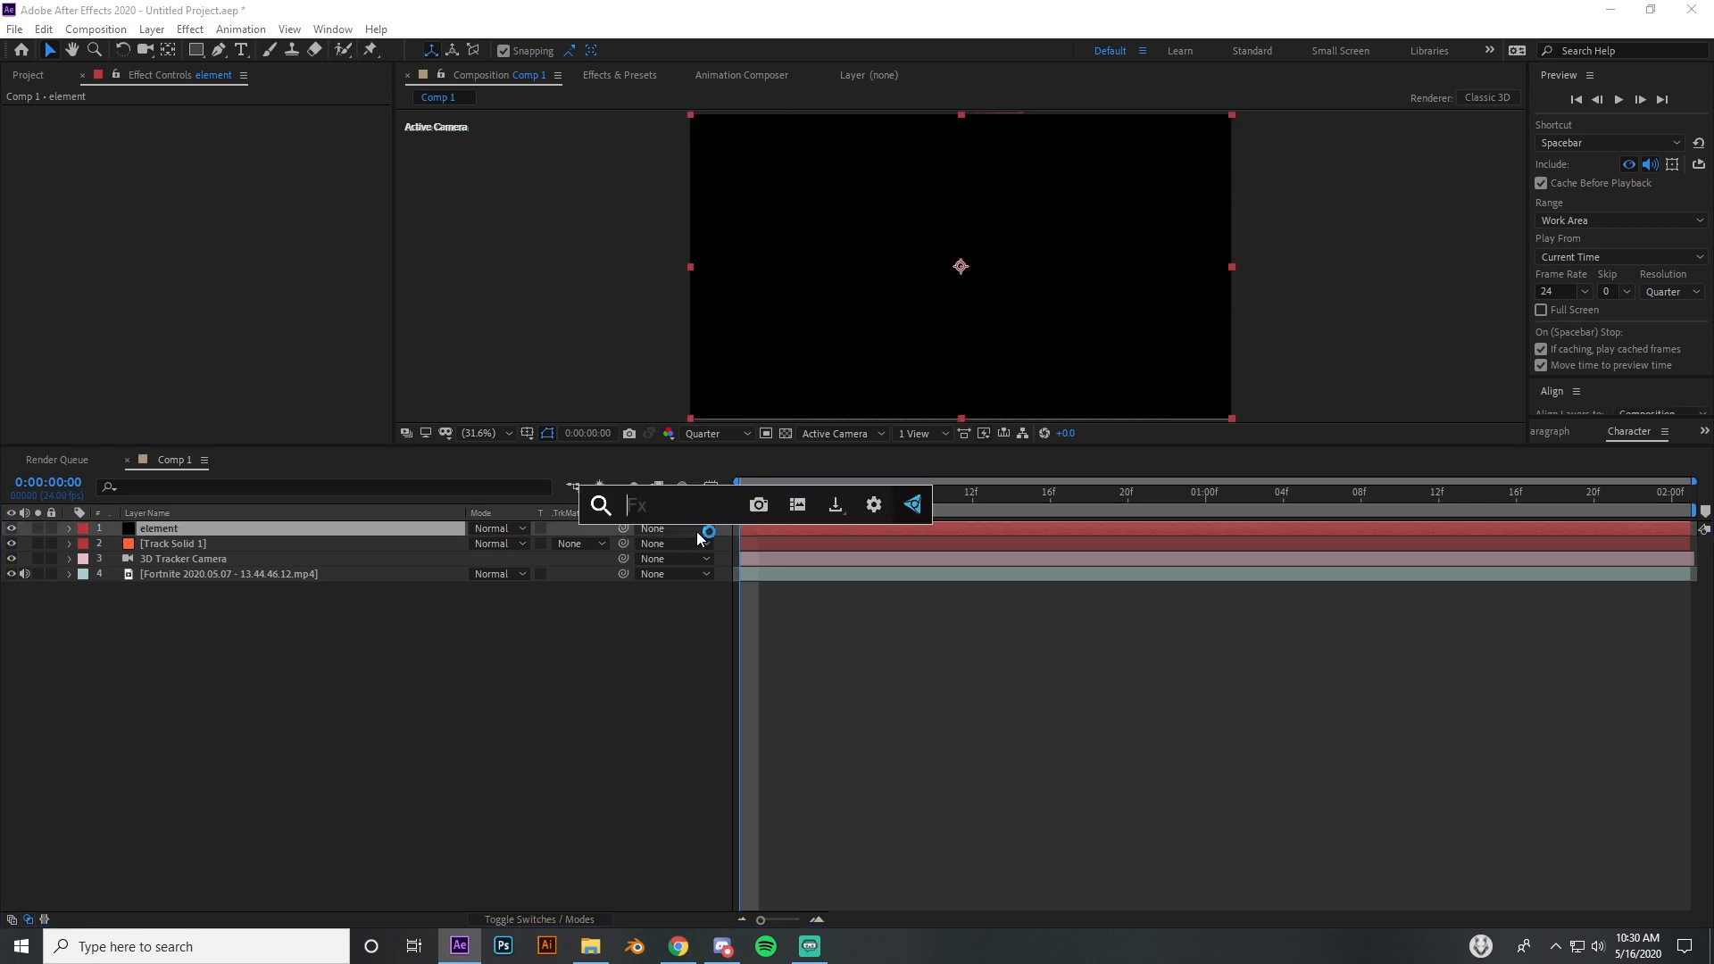
text(elem)
key(Return)
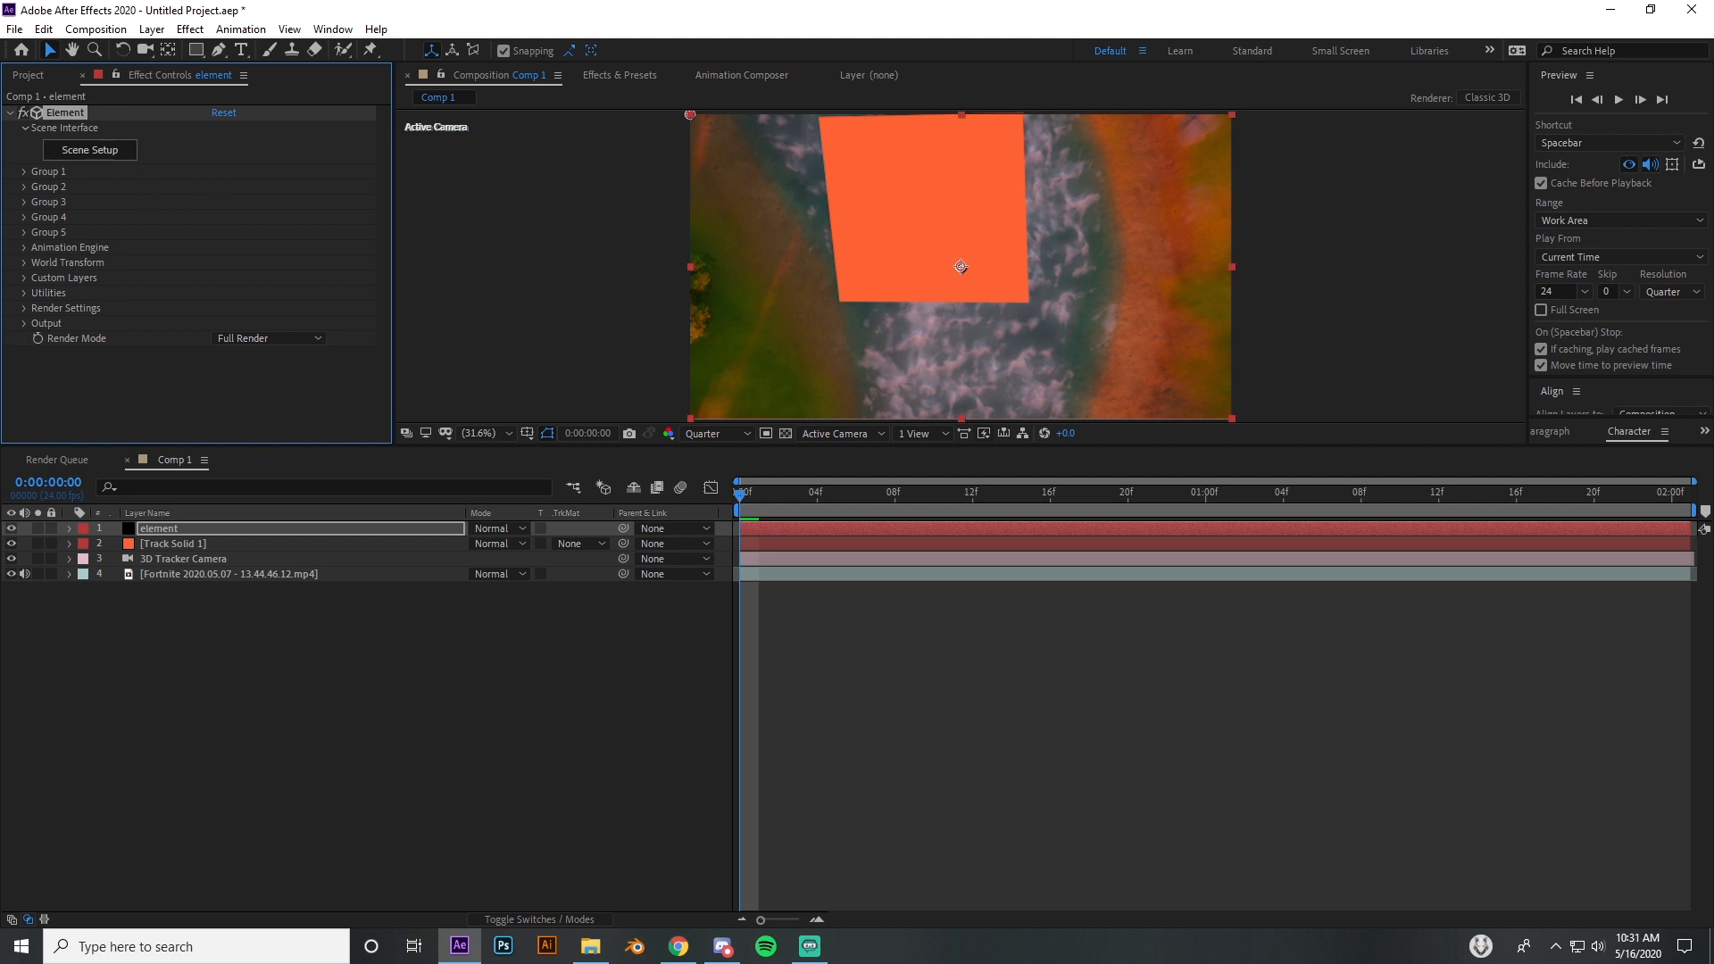
click(25, 278)
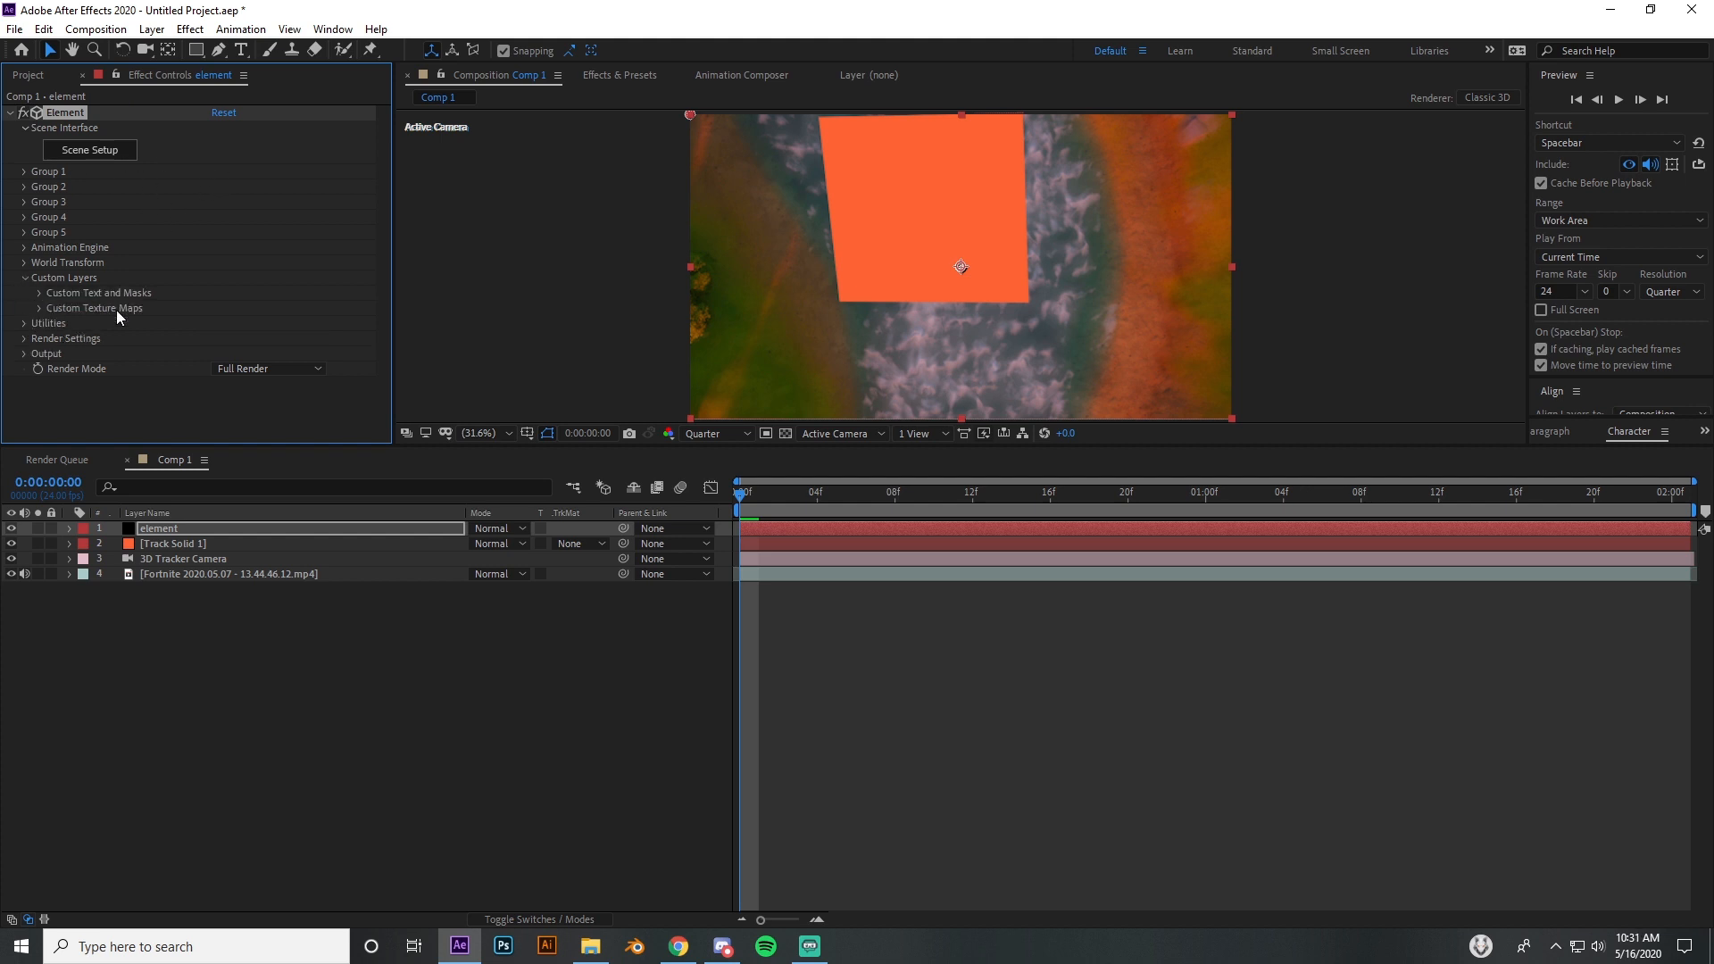
click(40, 293)
scroll(90, 276, down, 2)
click(38, 208)
click(25, 278)
Step: Add a text layer reading "TUTORIAL" in the lower part of the composition
click(596, 520)
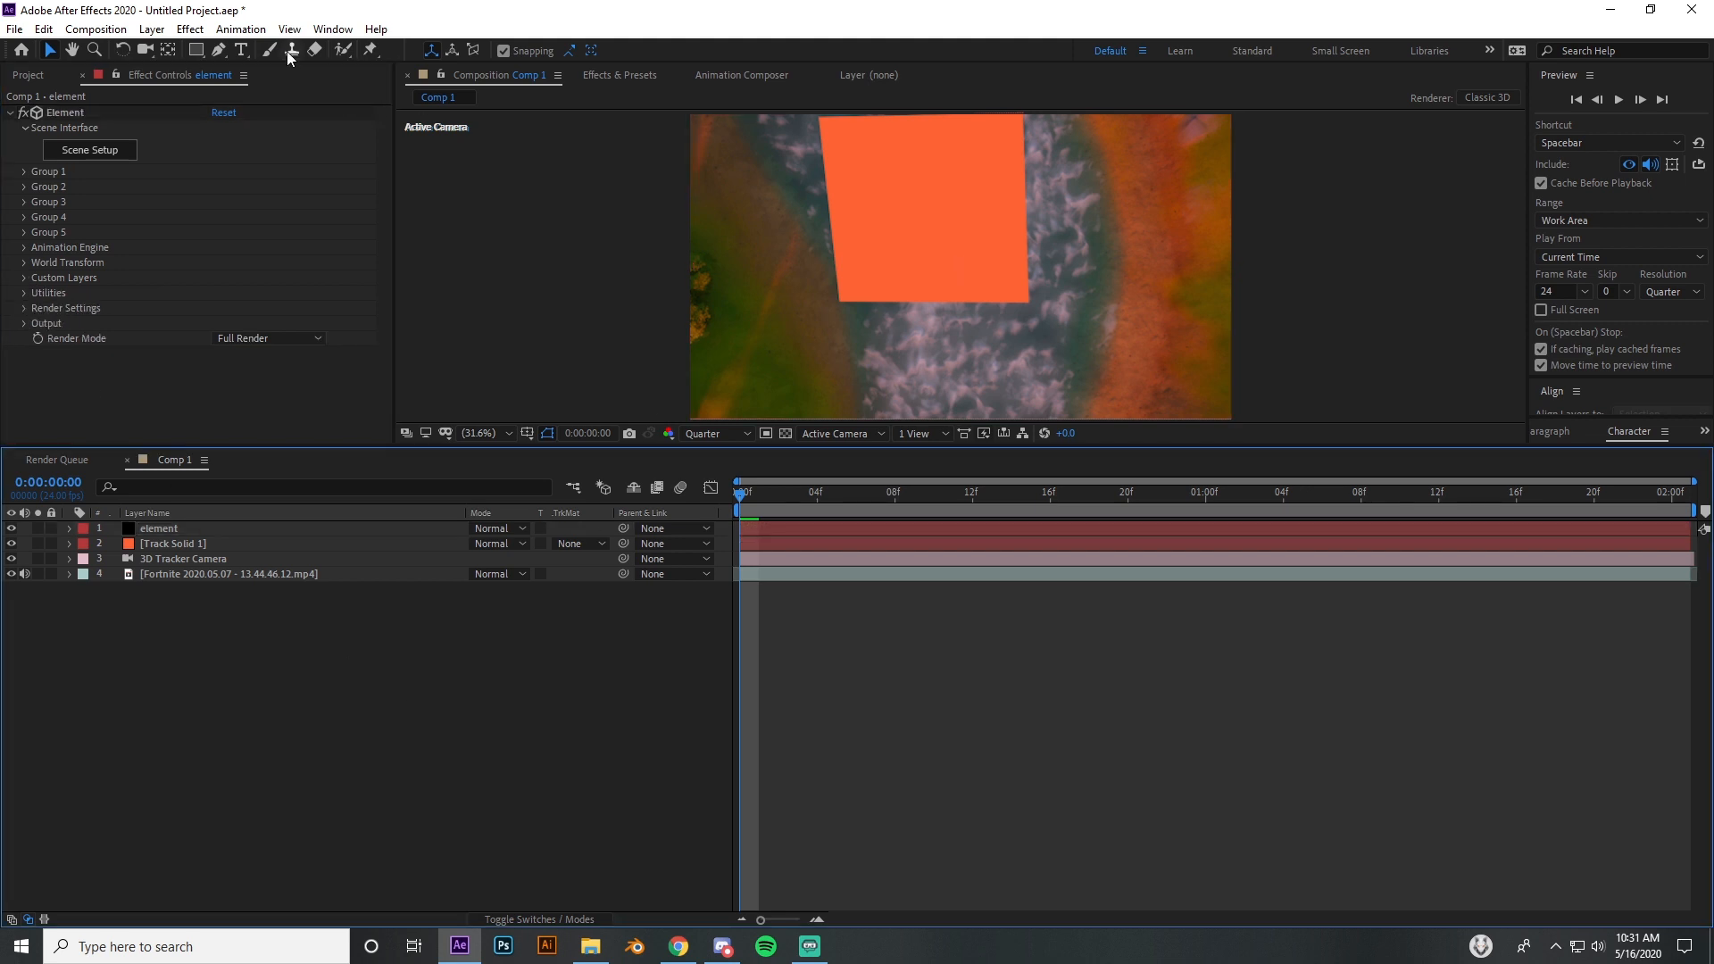
click(241, 50)
click(788, 364)
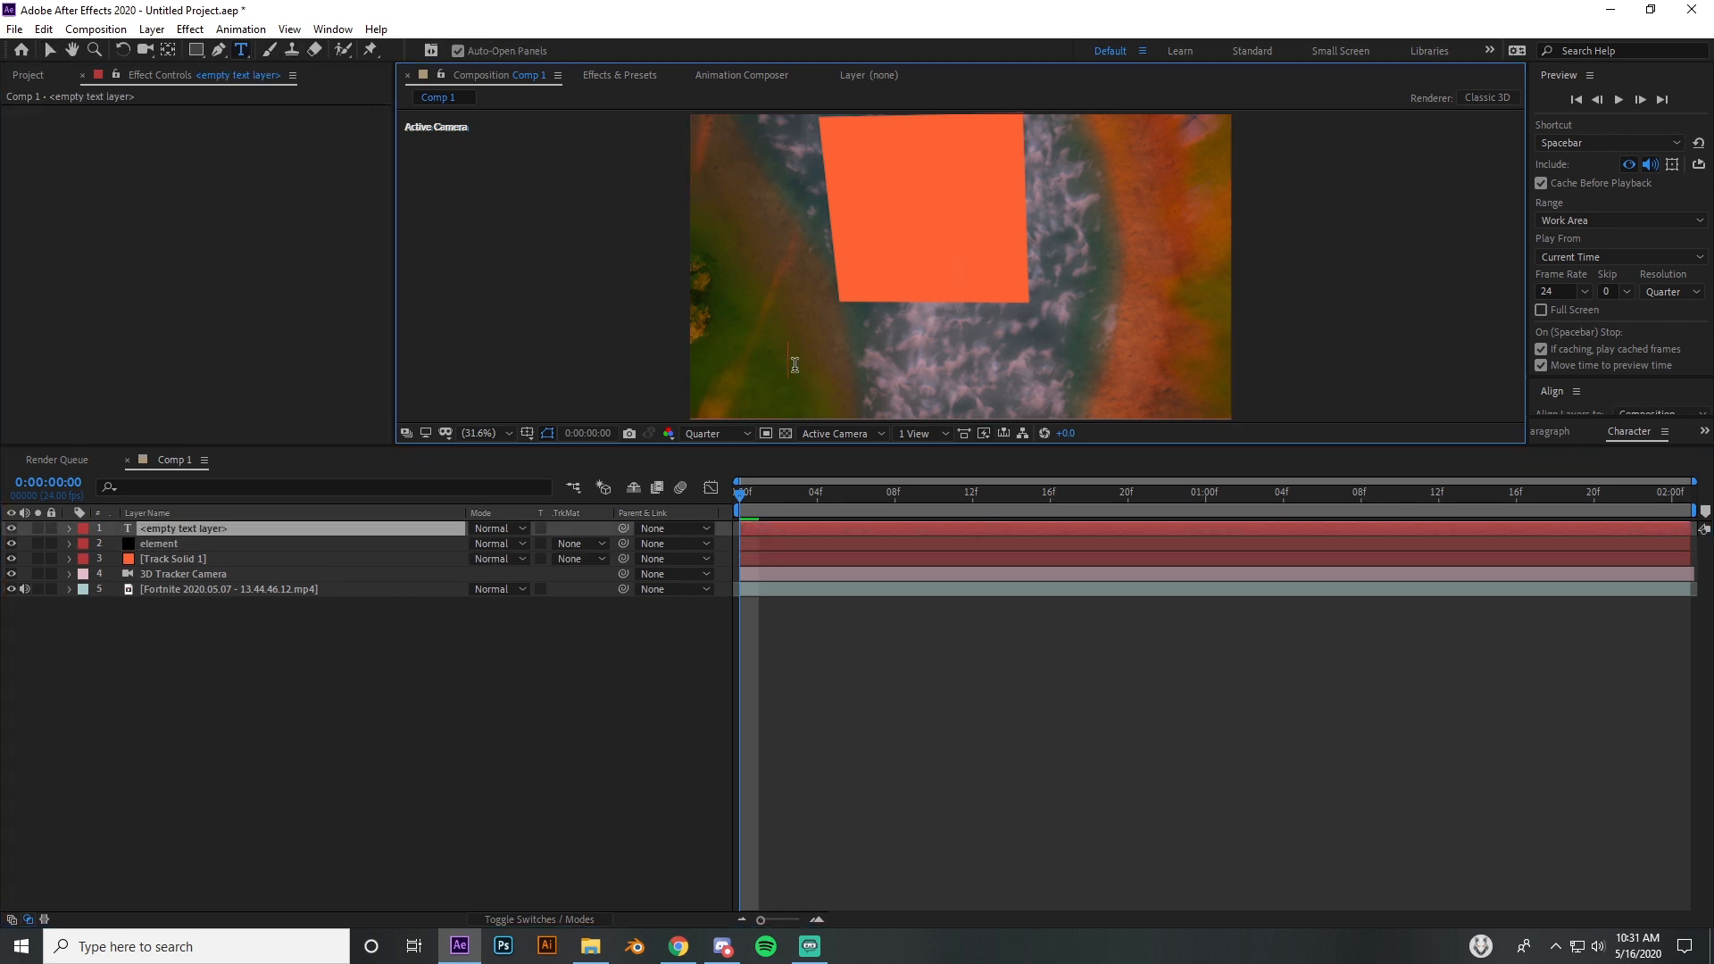
text(TUTORIAL)
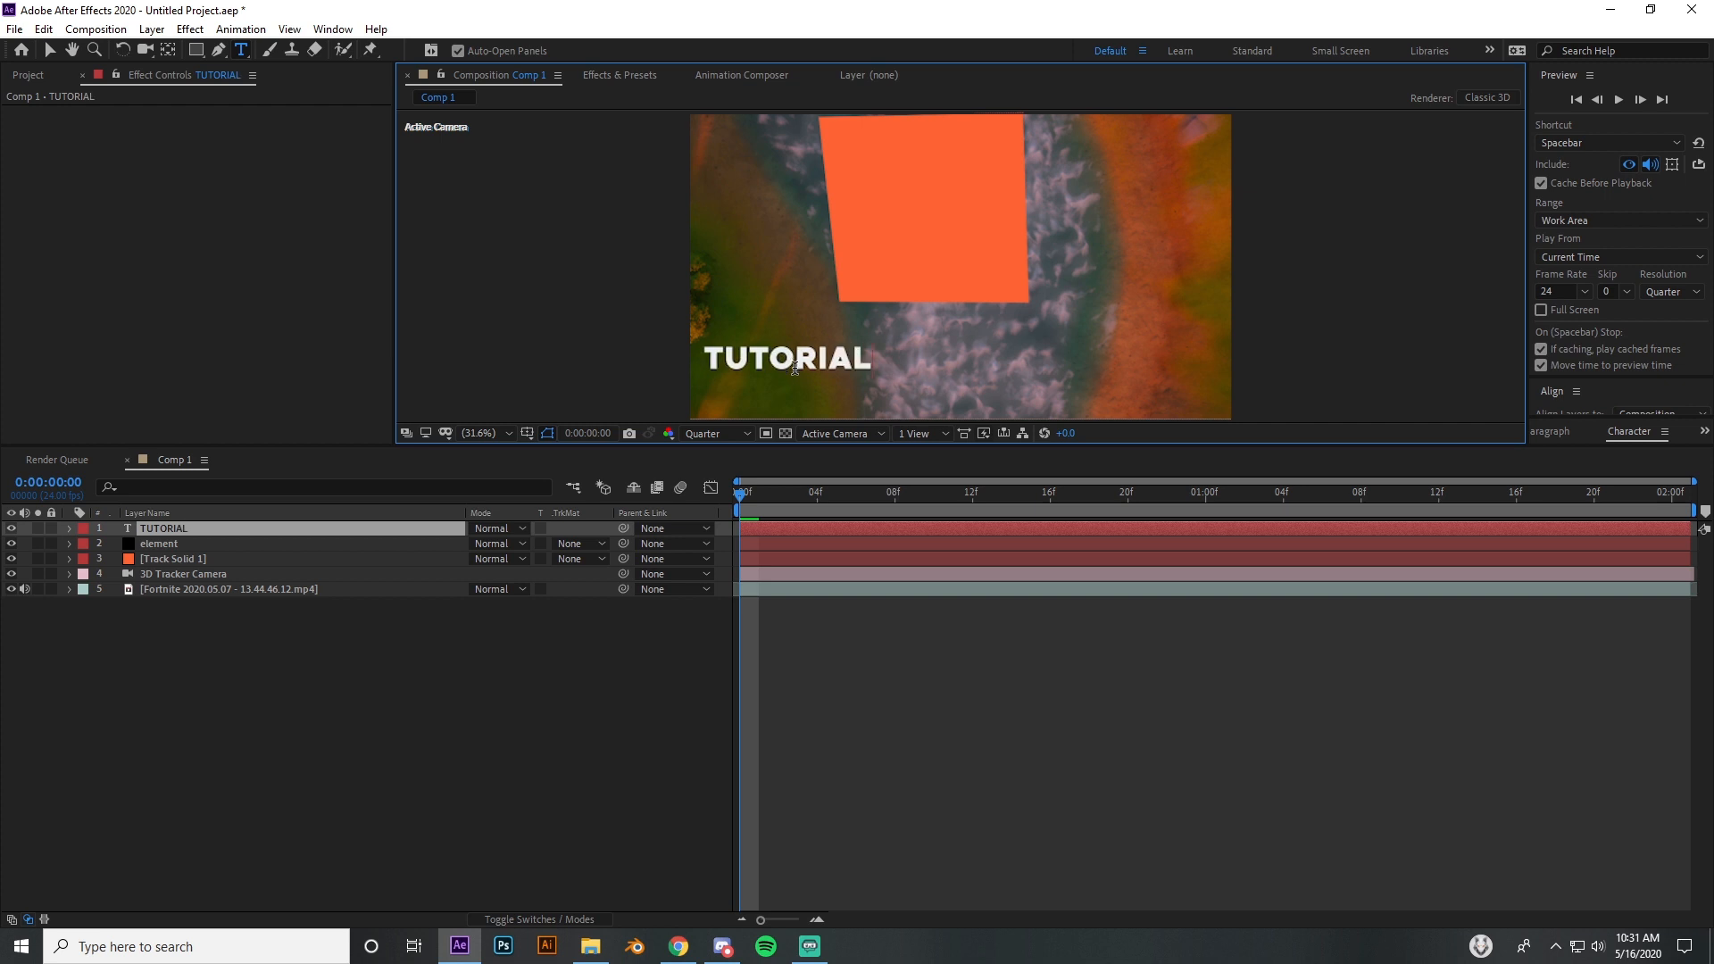
Step: Hide the TUTORIAL text layer and assign it as Path Layer 1 in the Element effect's custom text and masks
click(11, 528)
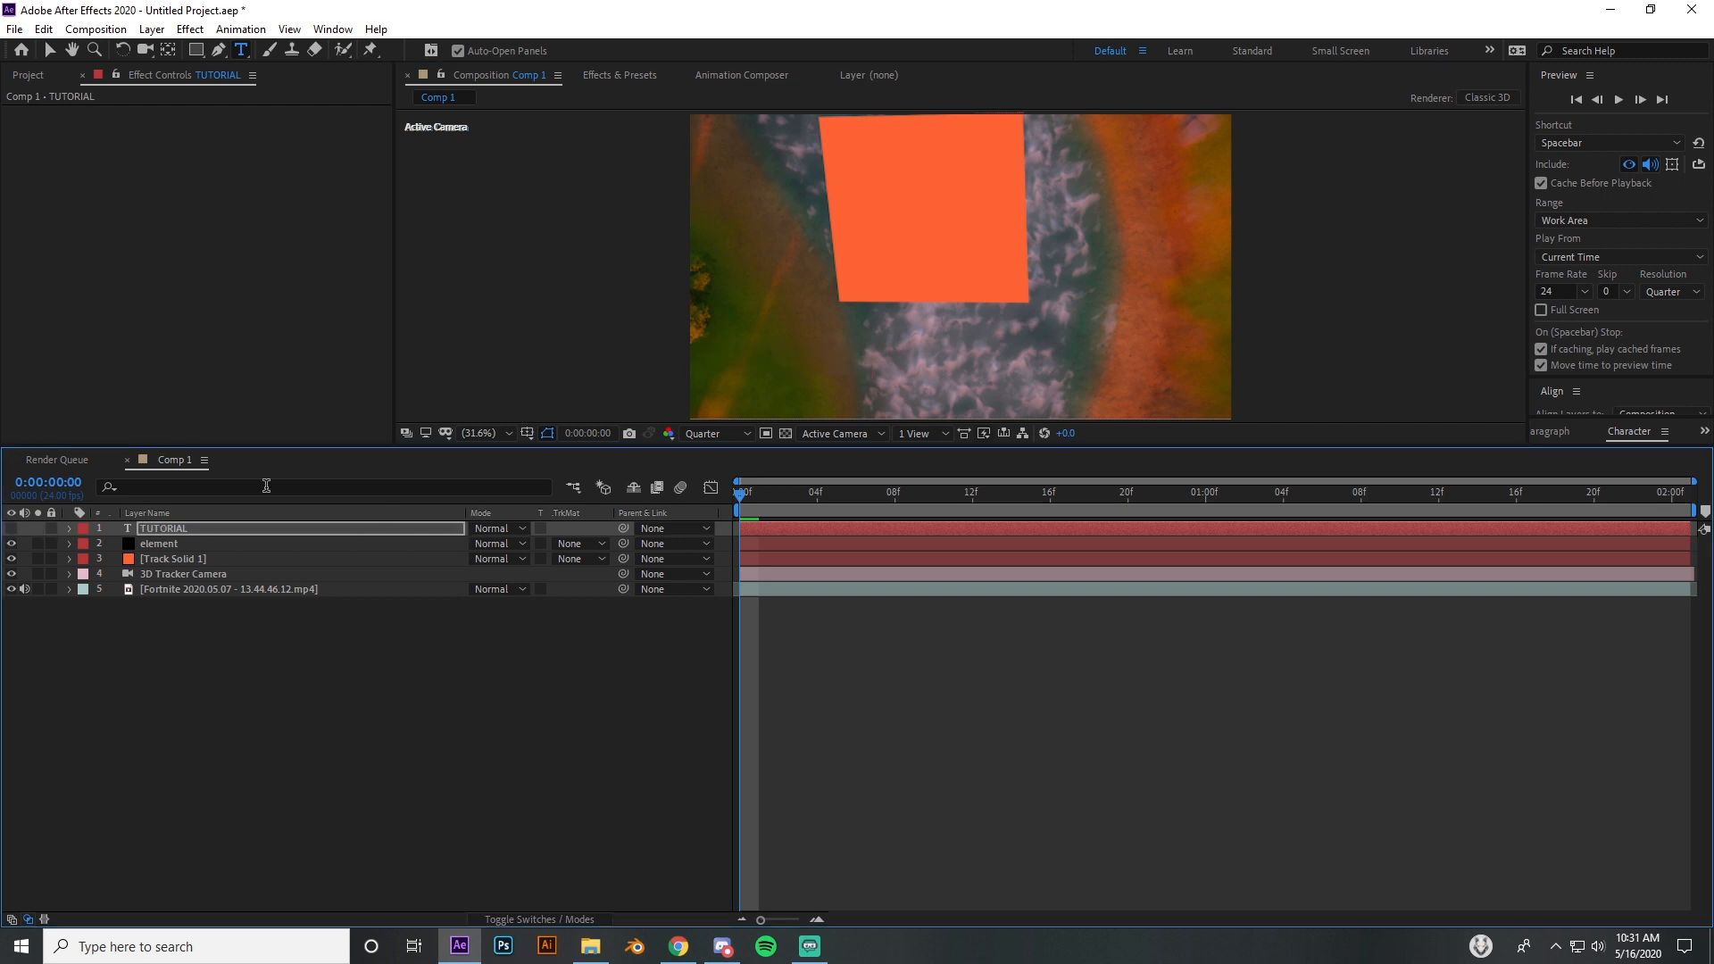
click(184, 543)
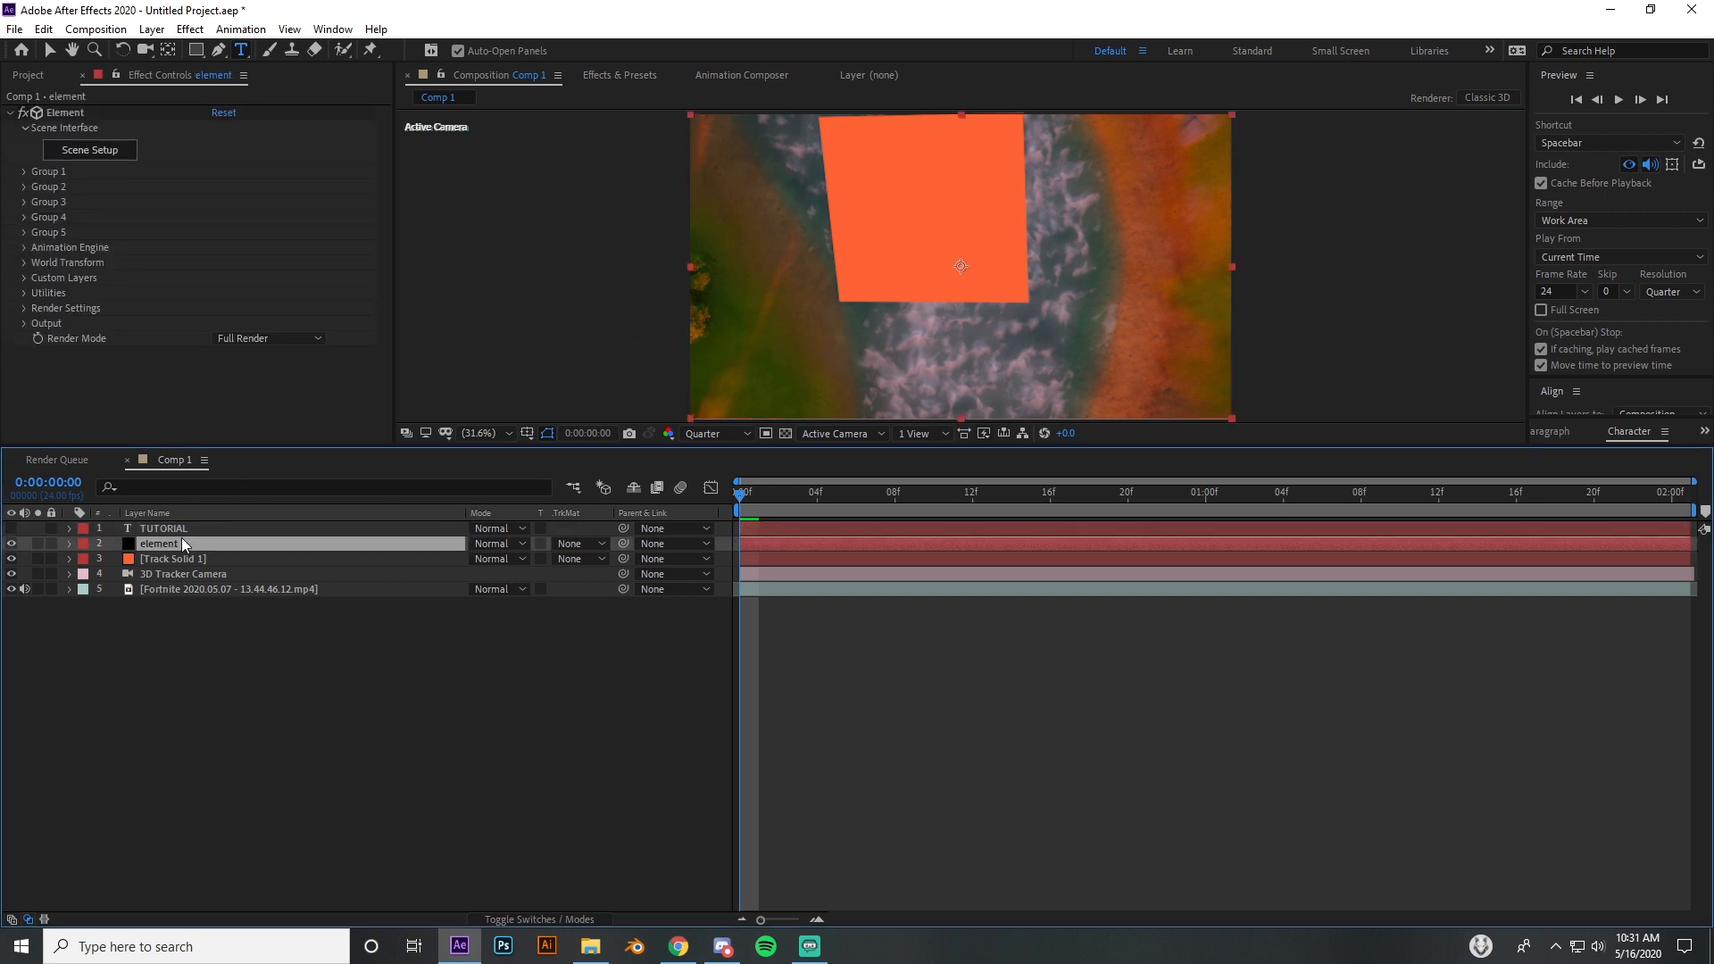
click(25, 277)
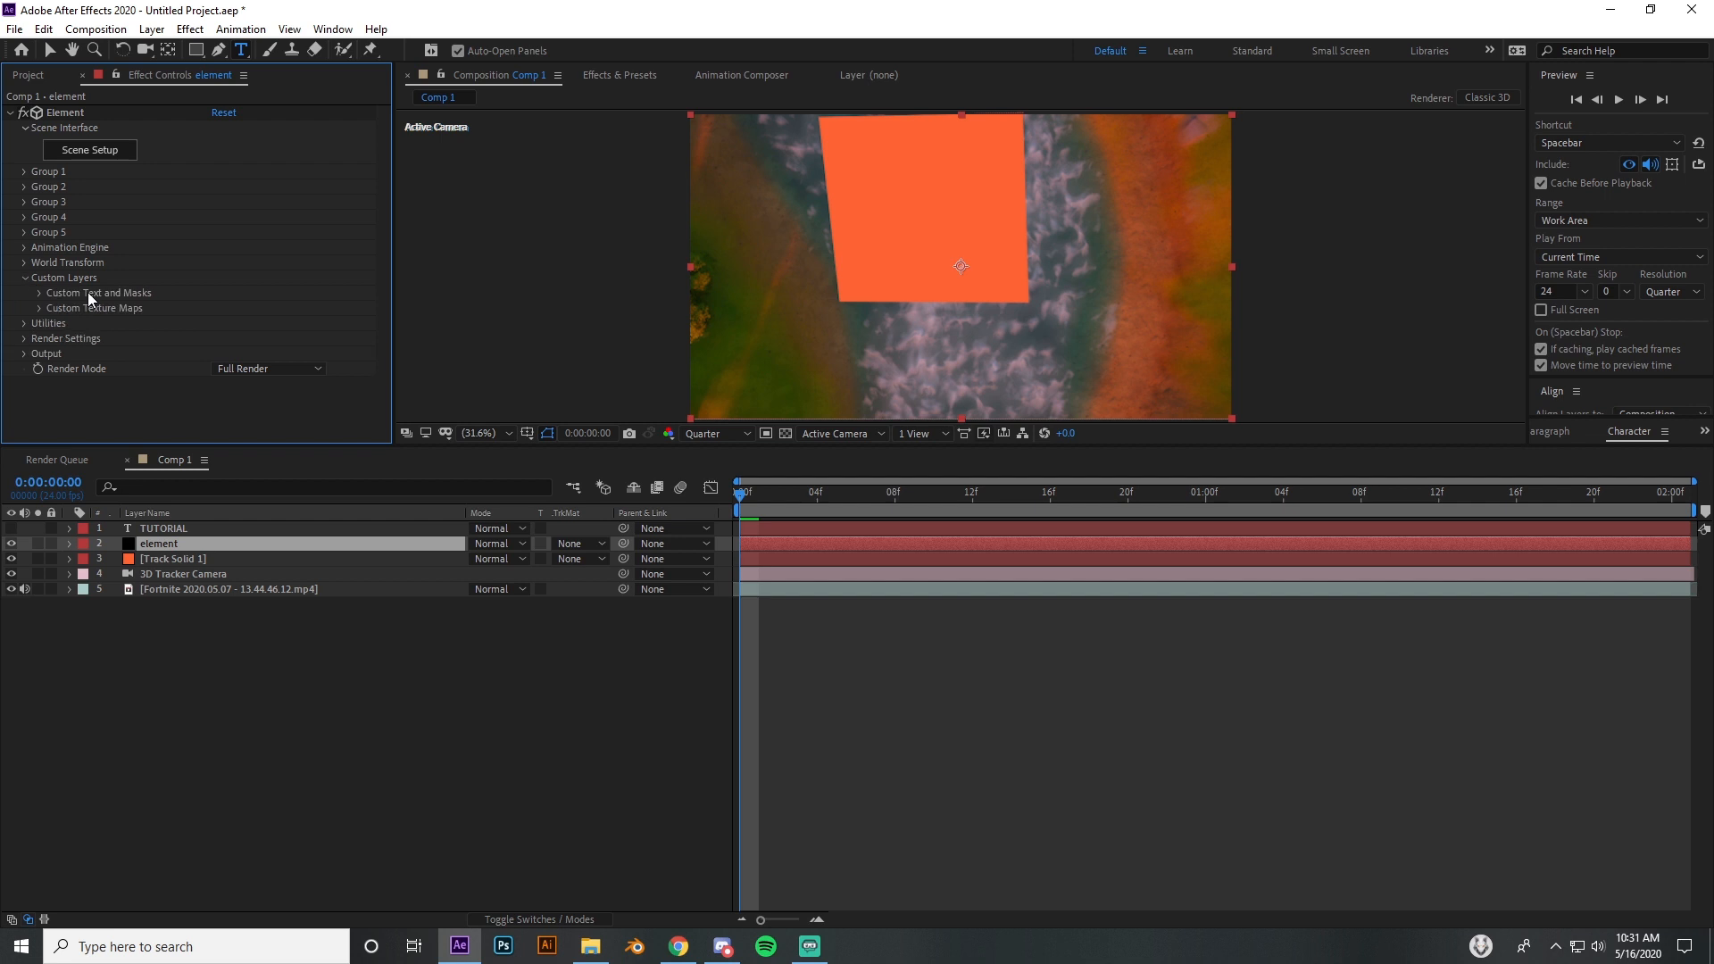
click(39, 293)
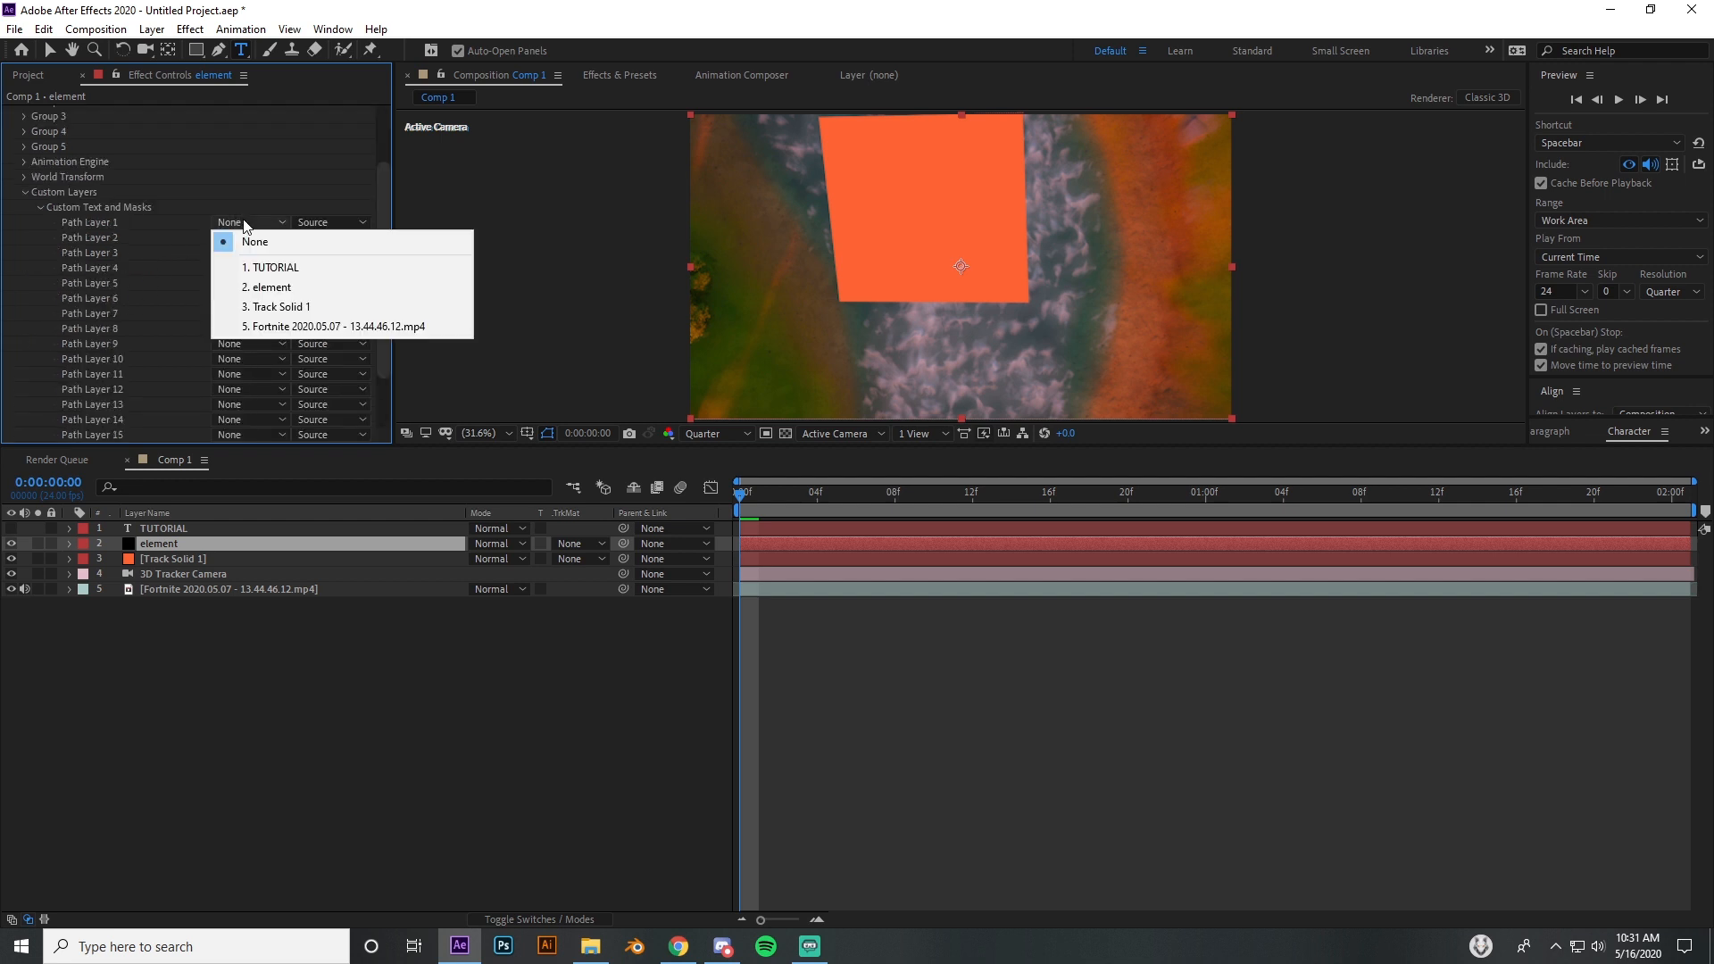
click(308, 268)
click(39, 208)
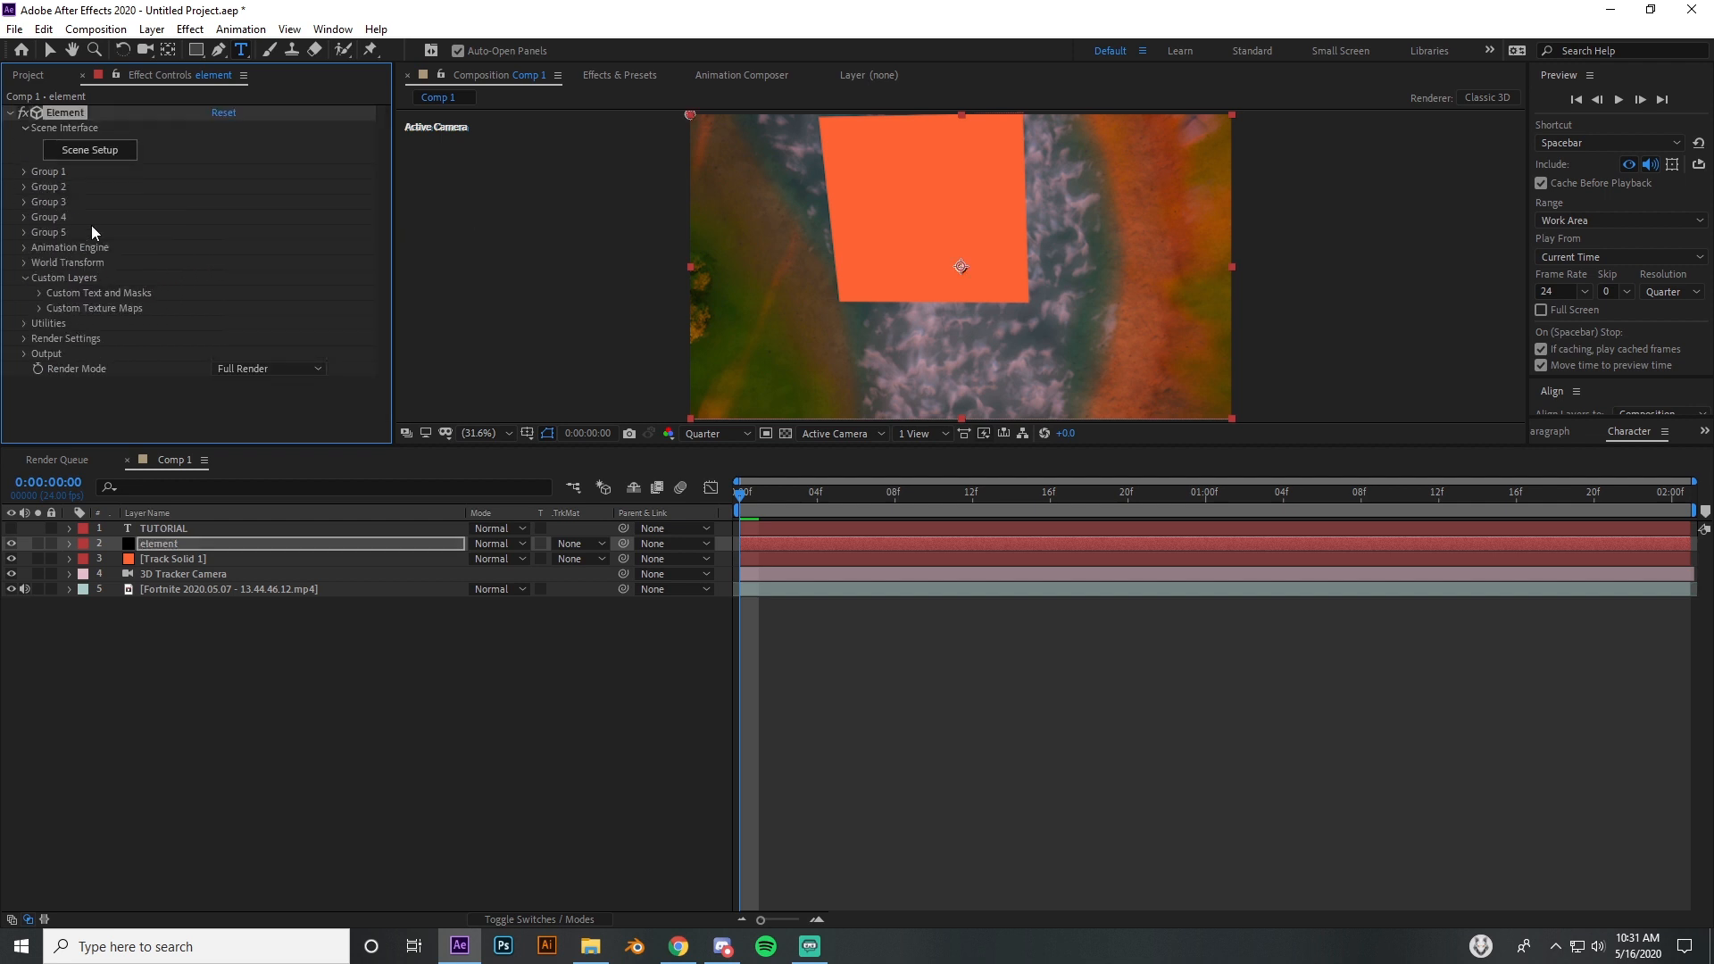
Step: Set Layer 1 of Element's custom texture maps to the Fortnite footage layer
click(39, 308)
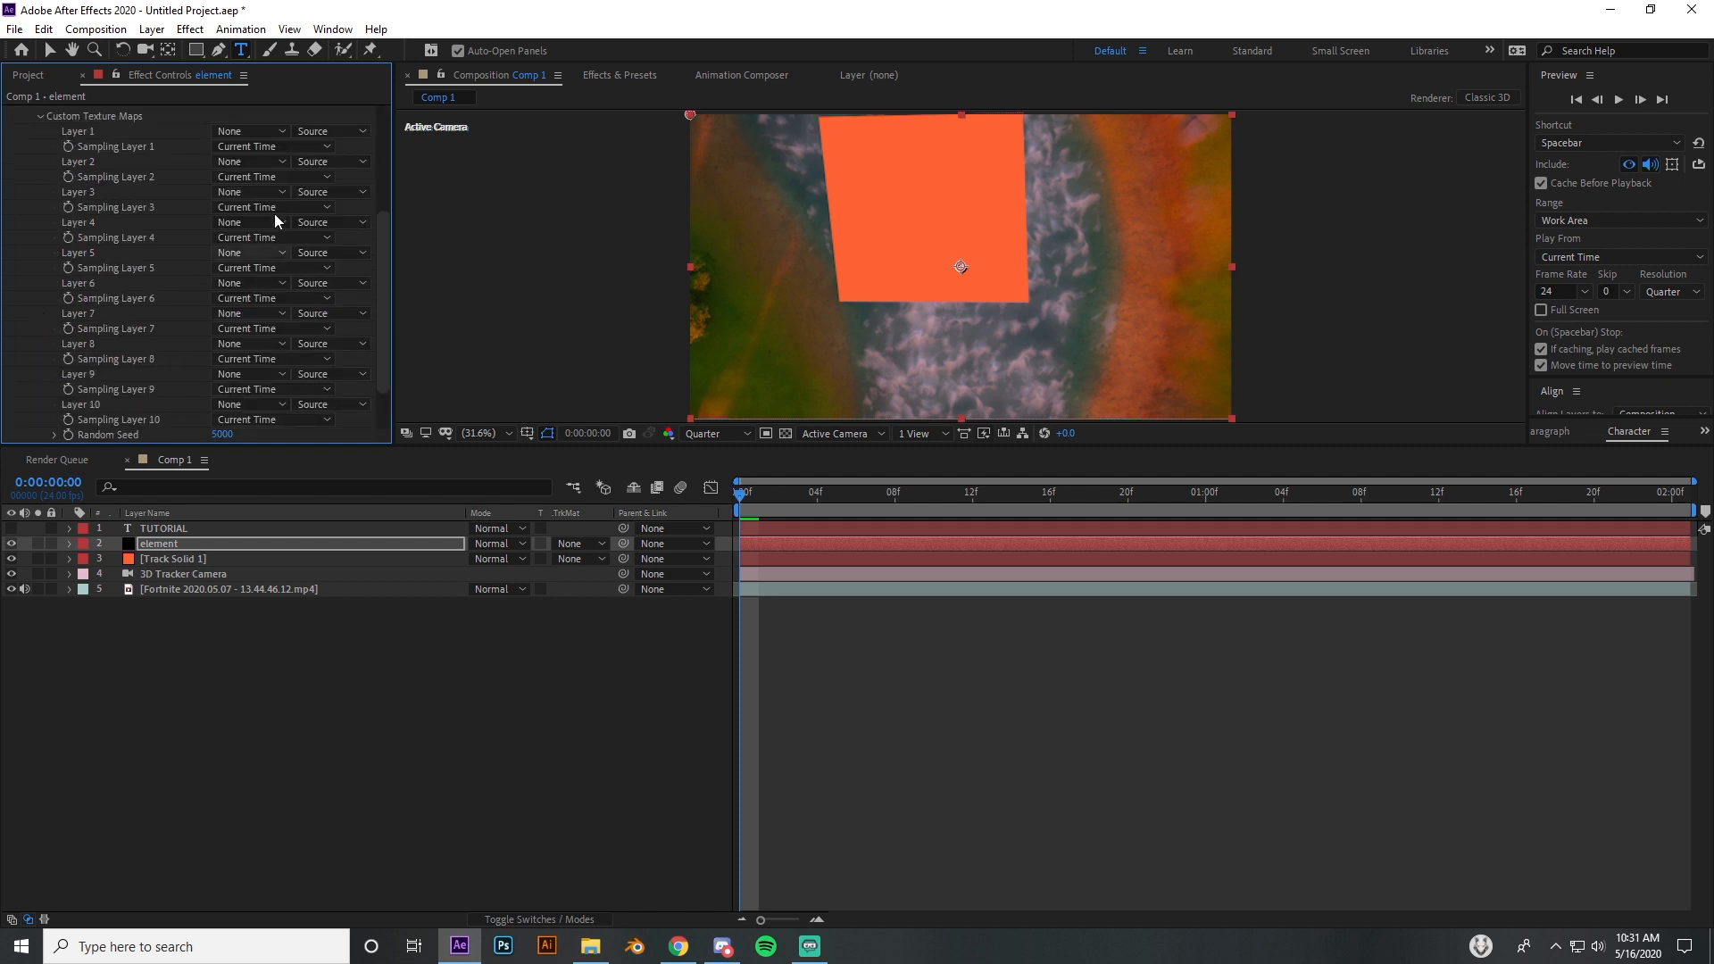
click(215, 130)
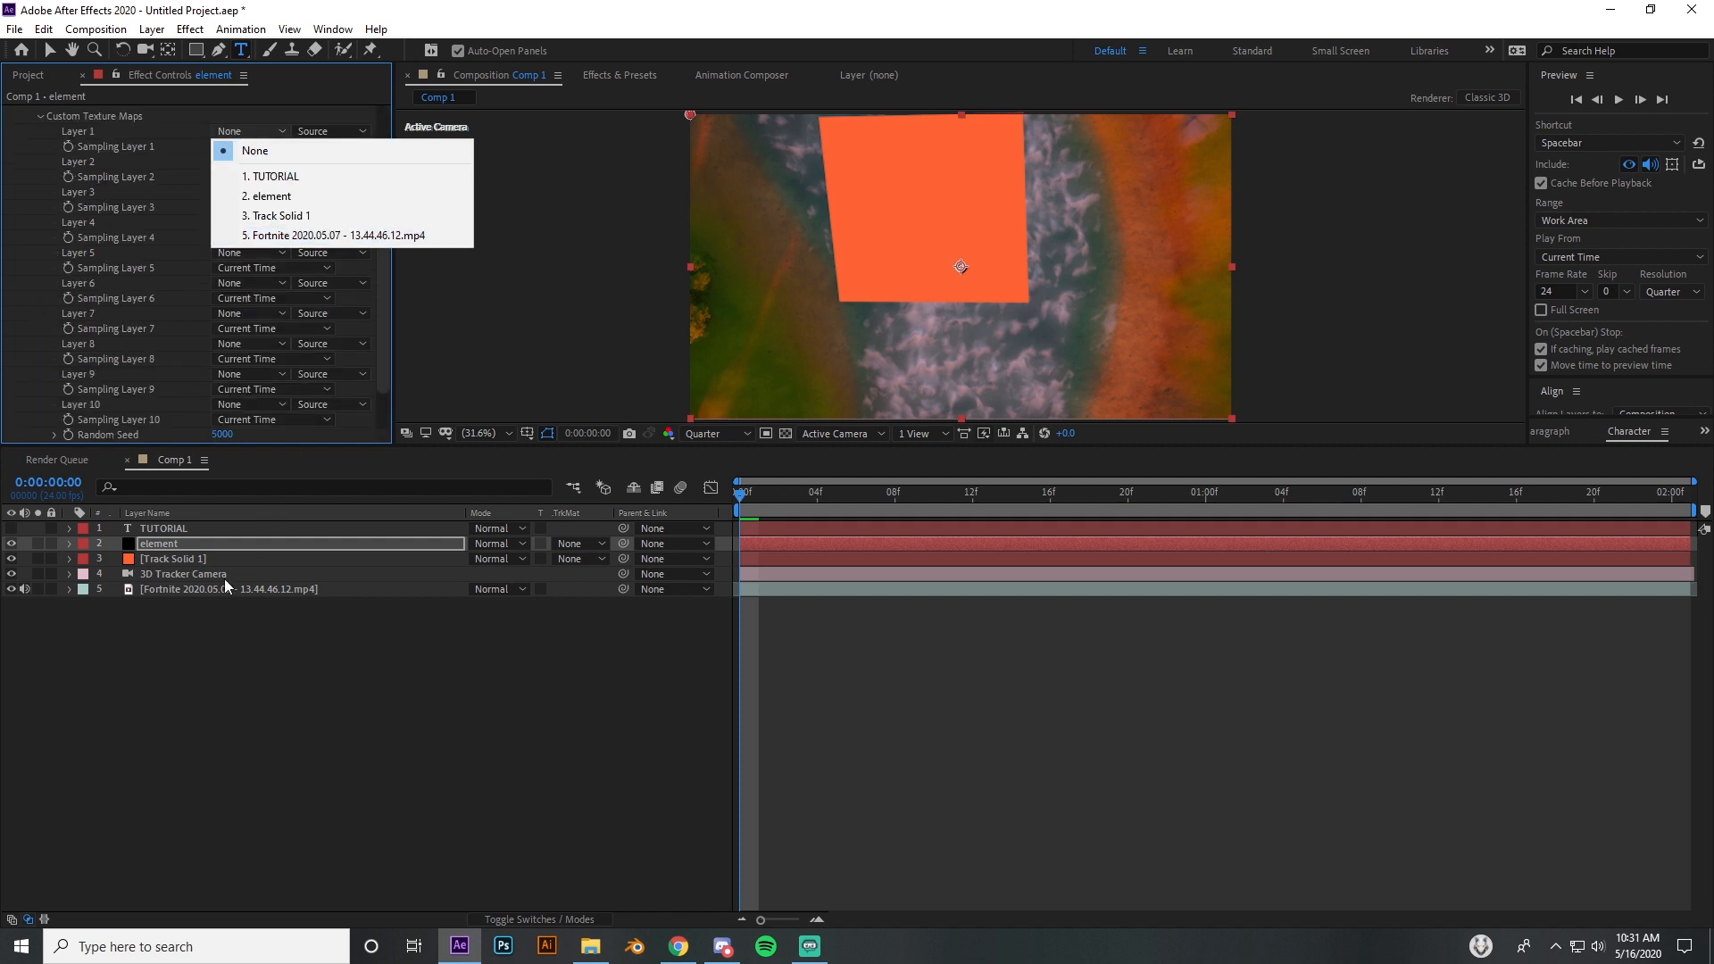
click(297, 236)
scroll(115, 319, up, 3)
click(25, 206)
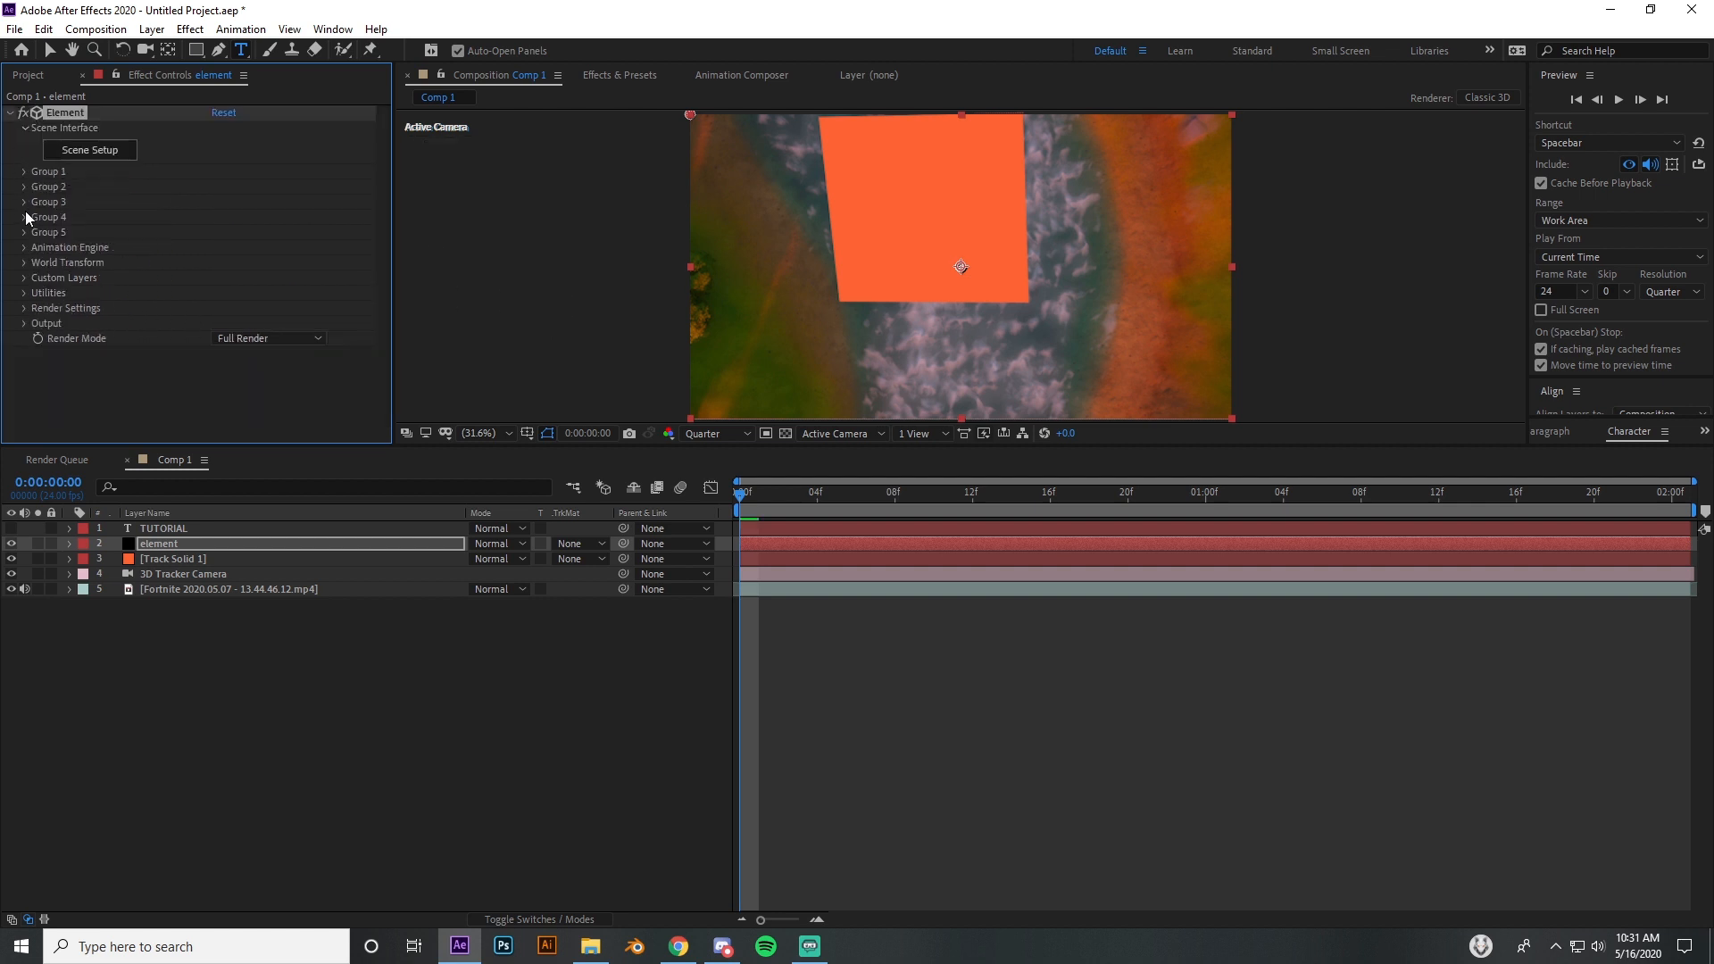
Step: Extrude the TUTORIAL path into a 3D model in Element's Scene Setup and apply it to the composition
click(75, 154)
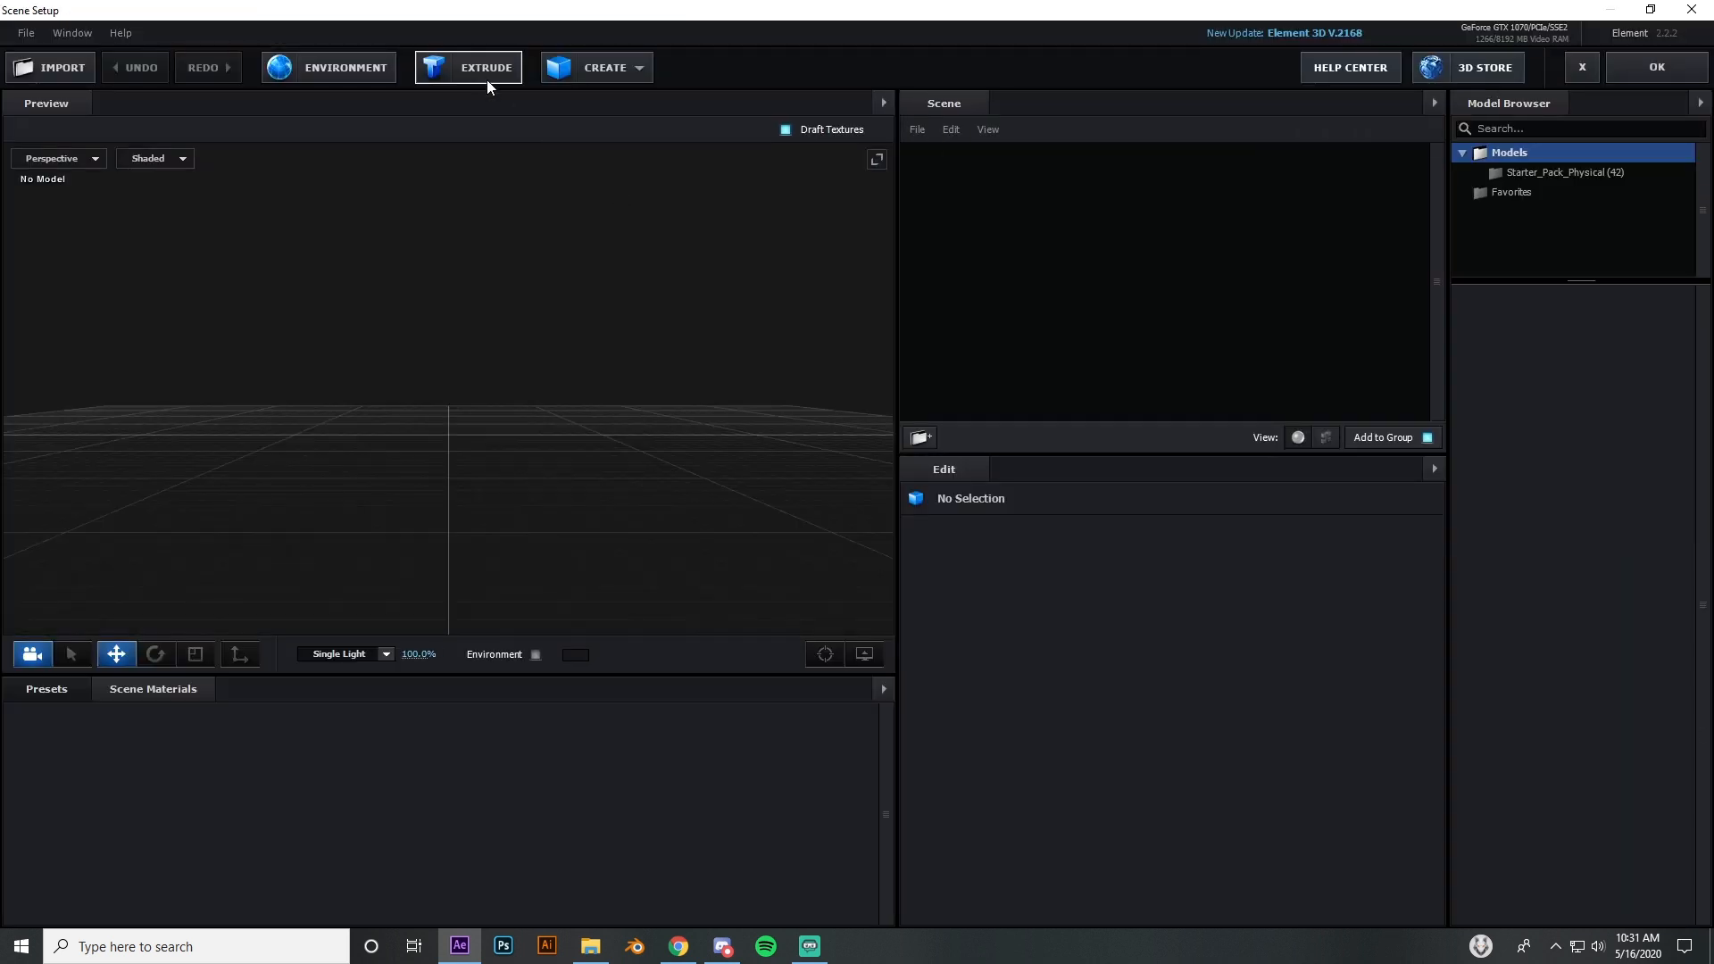
click(486, 78)
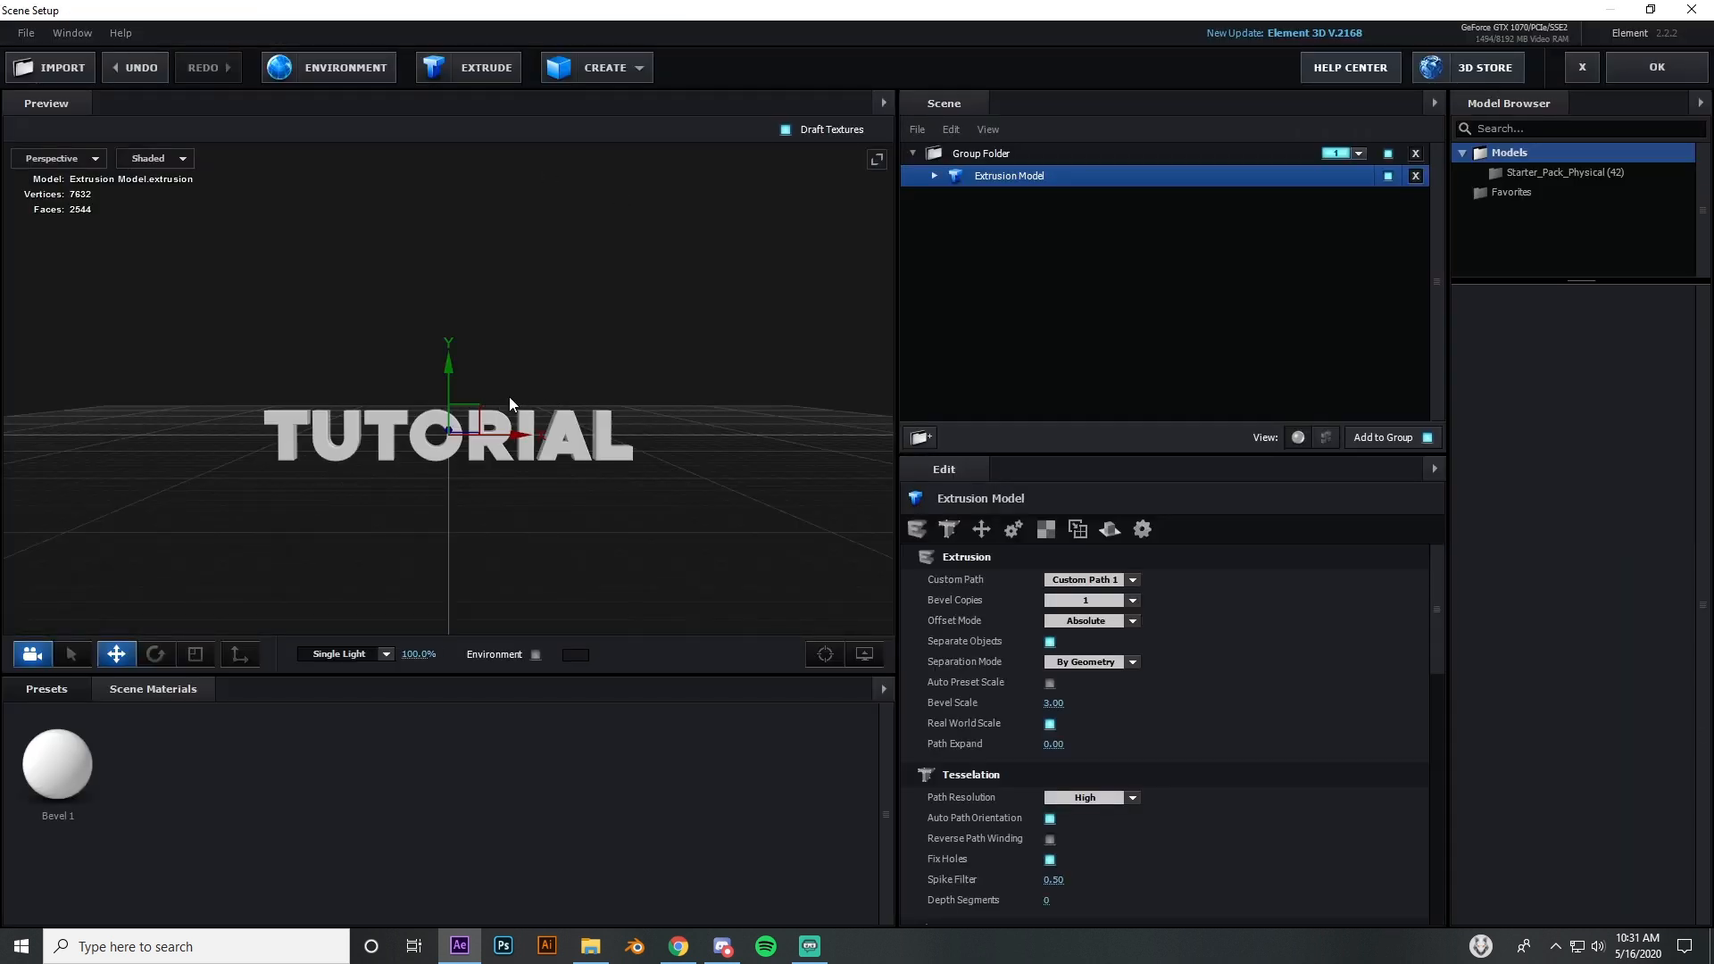
mouse_move(509, 399)
mouse_down()
mouse_move(593, 410)
mouse_move(657, 378)
mouse_move(512, 407)
mouse_move(634, 409)
mouse_move(582, 418)
mouse_move(555, 363)
mouse_move(496, 433)
mouse_move(619, 445)
mouse_move(682, 392)
mouse_move(478, 486)
mouse_move(499, 393)
mouse_up()
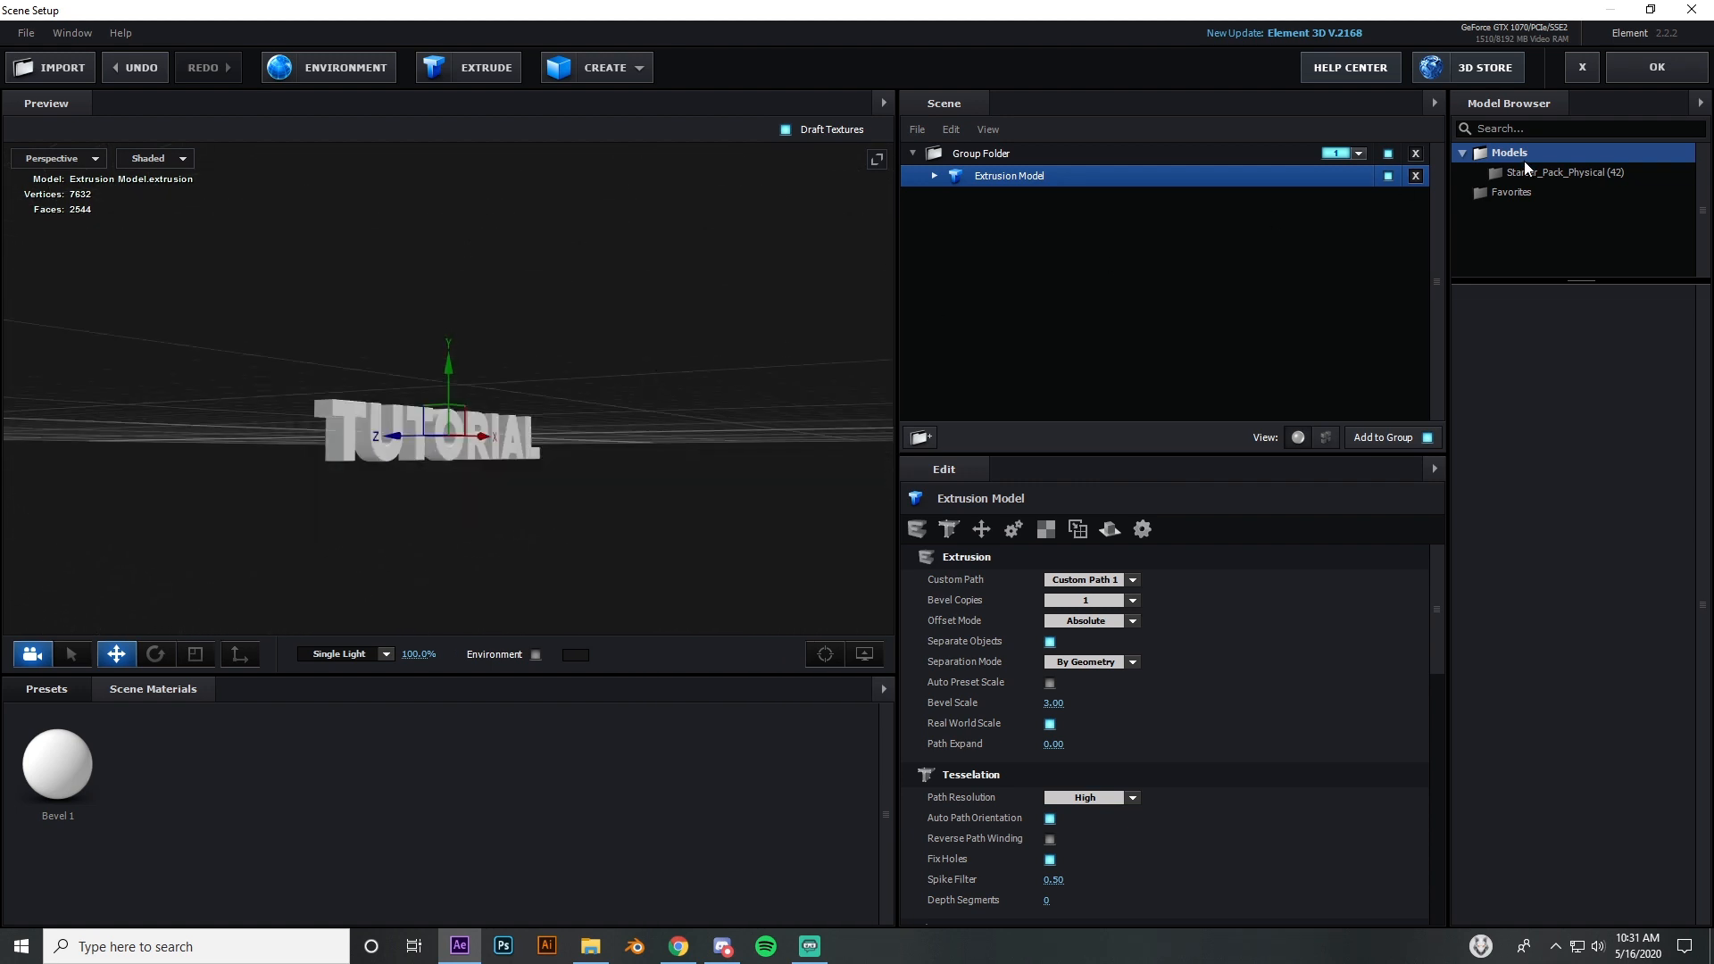
click(1625, 76)
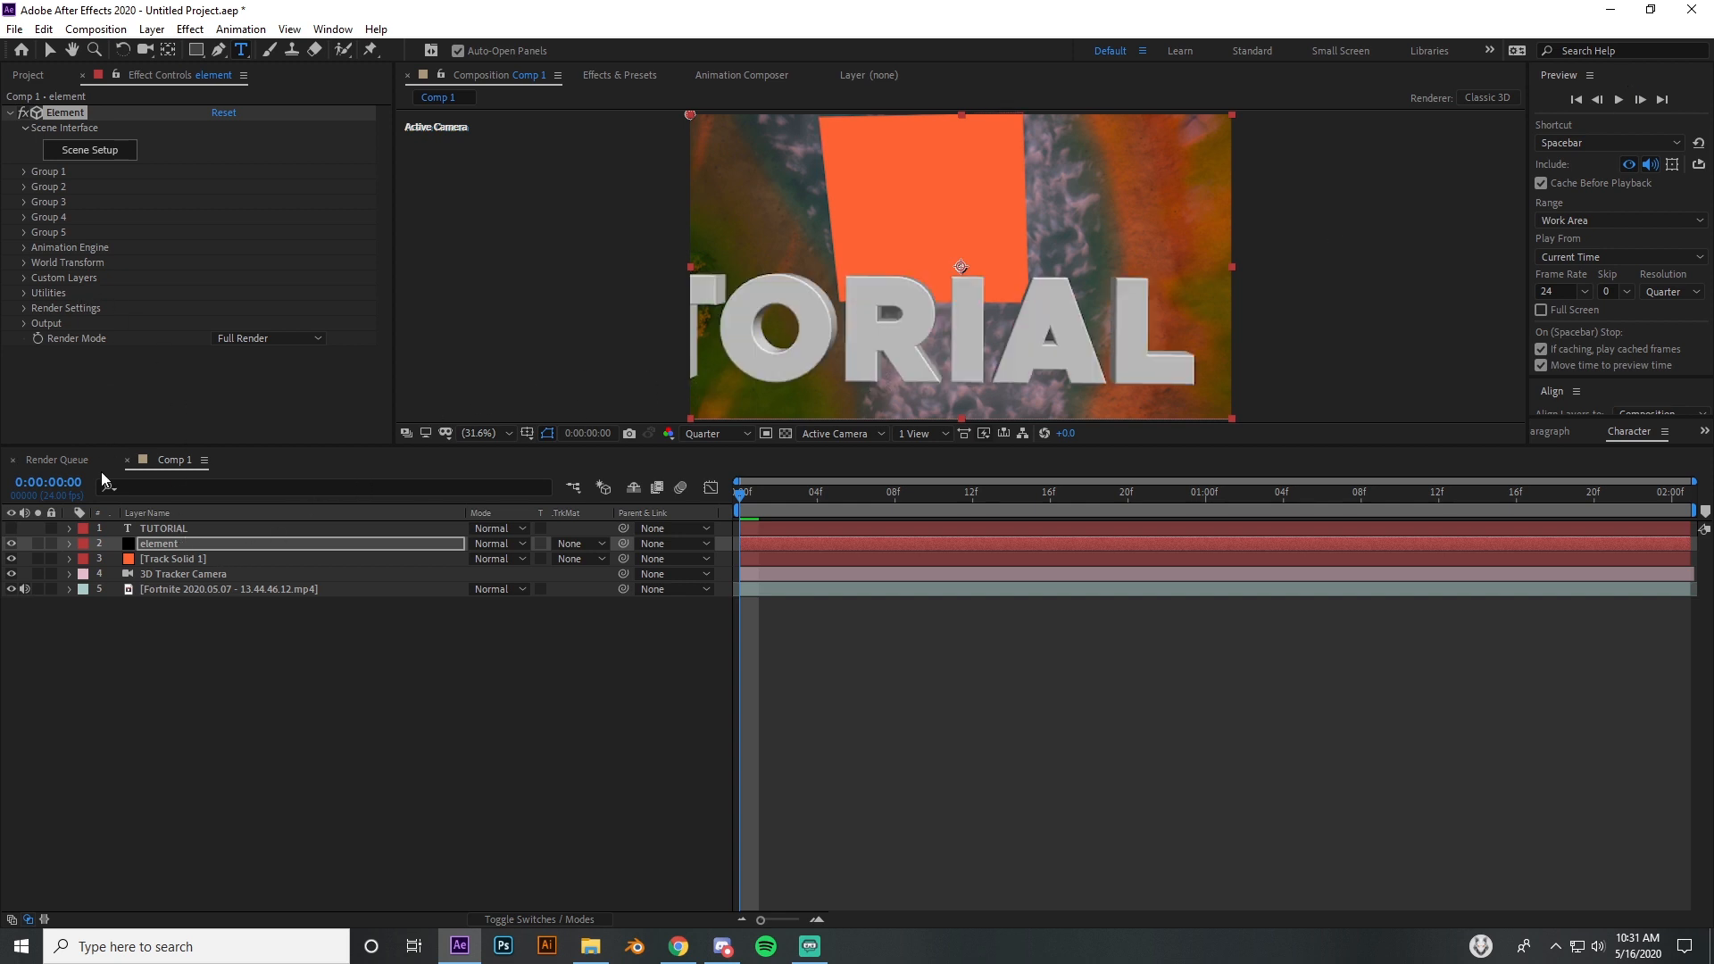
Step: Match Element's Group 1 Position XY to Track Solid 1's position by entering 804.1, 282.9
click(159, 559)
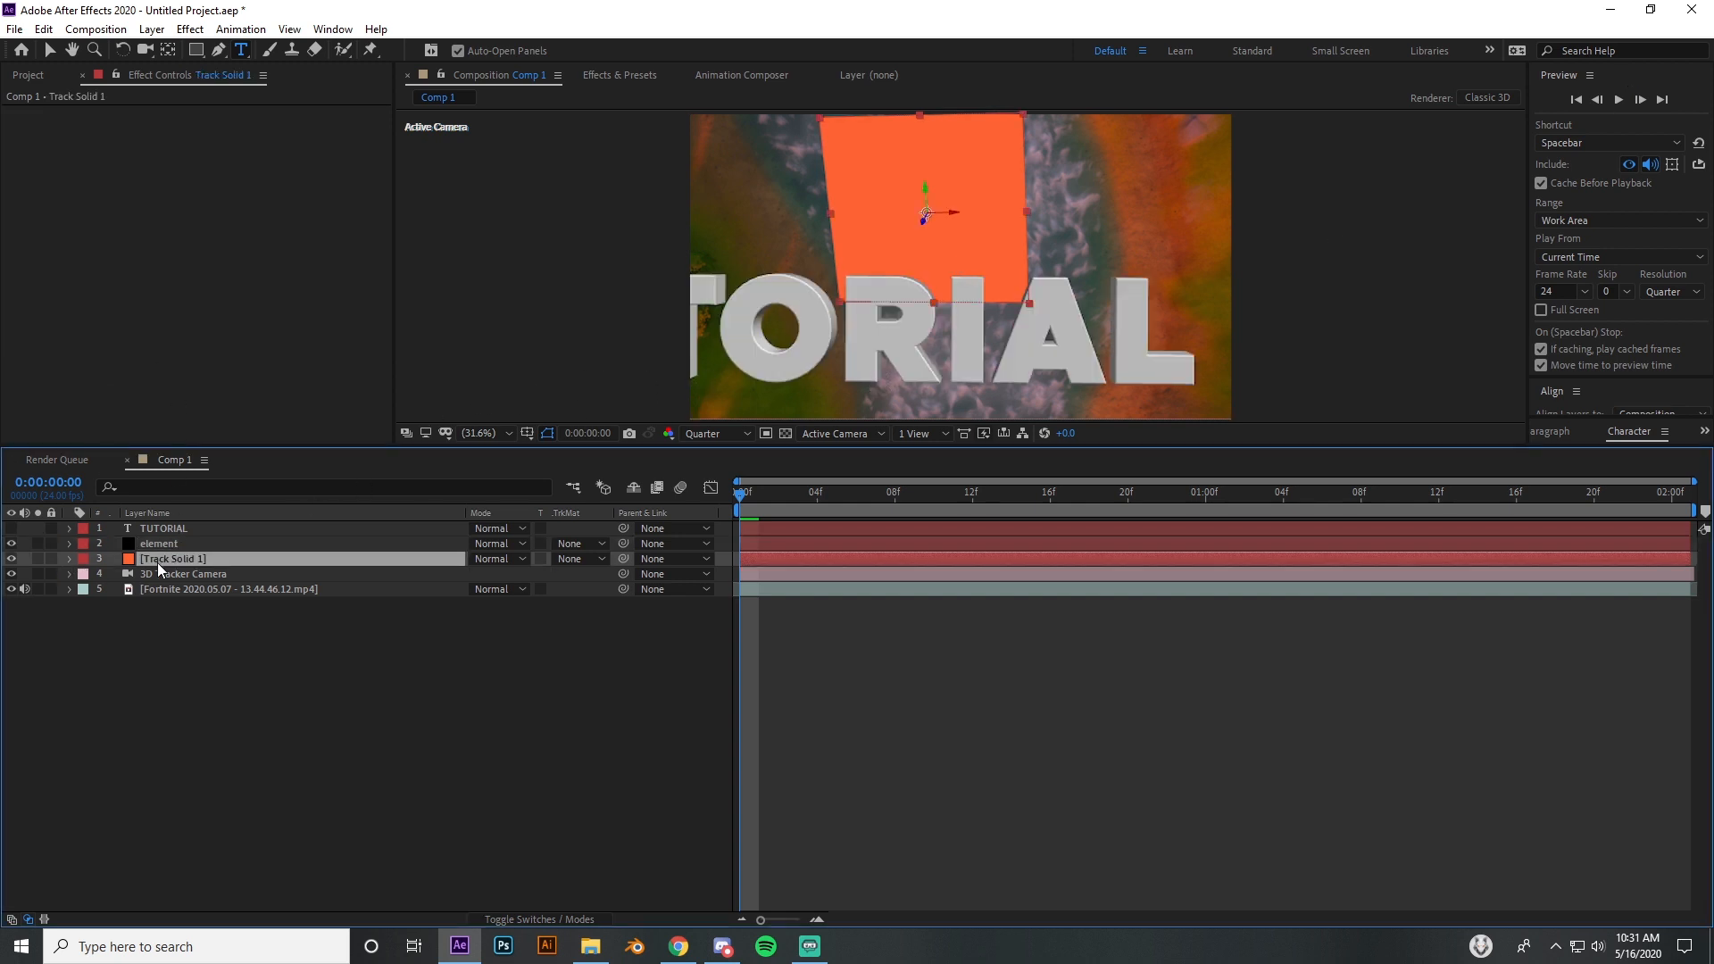
key(p)
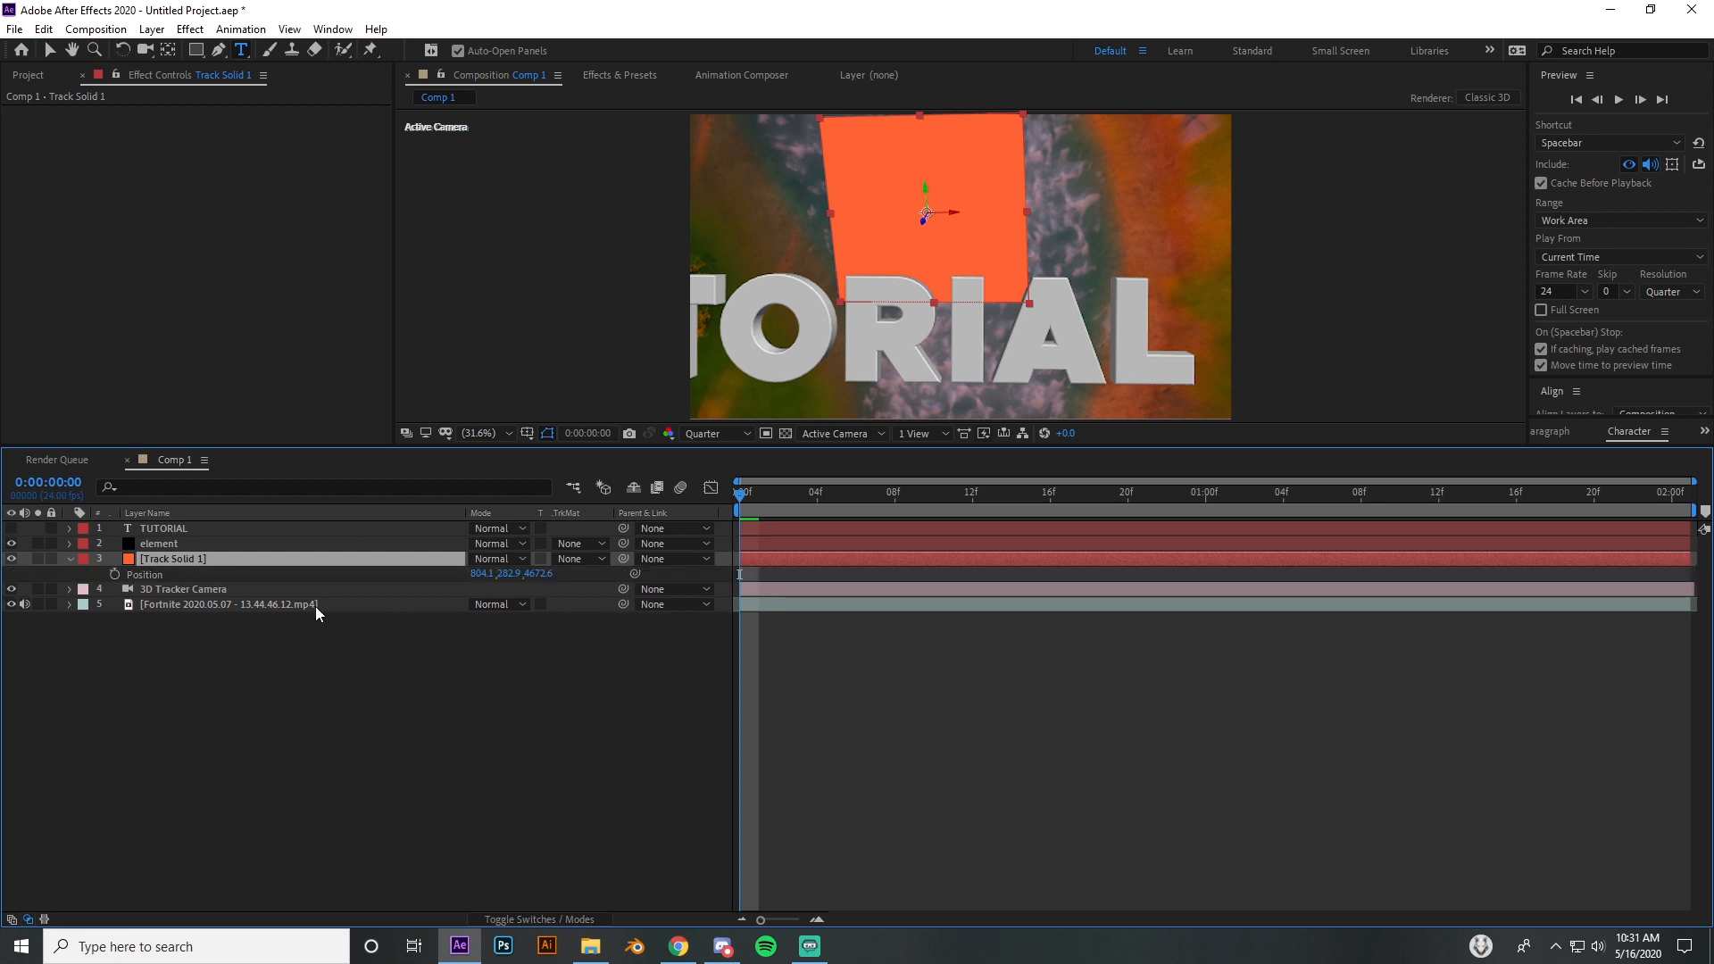
click(175, 544)
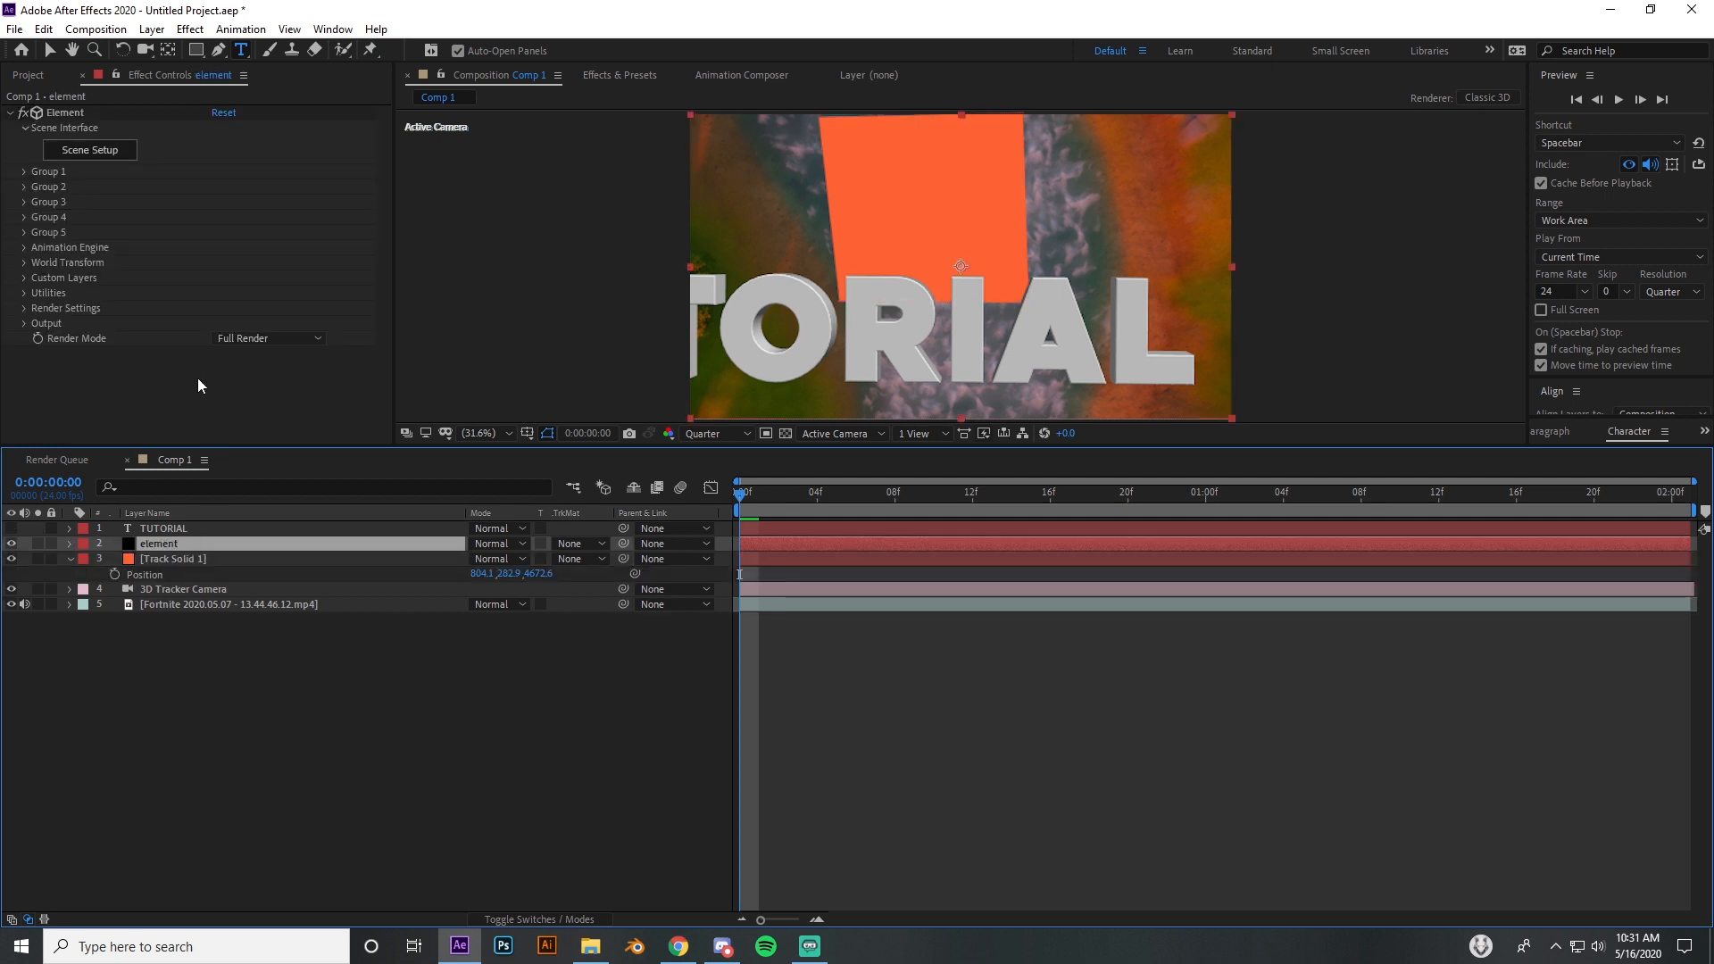
click(24, 172)
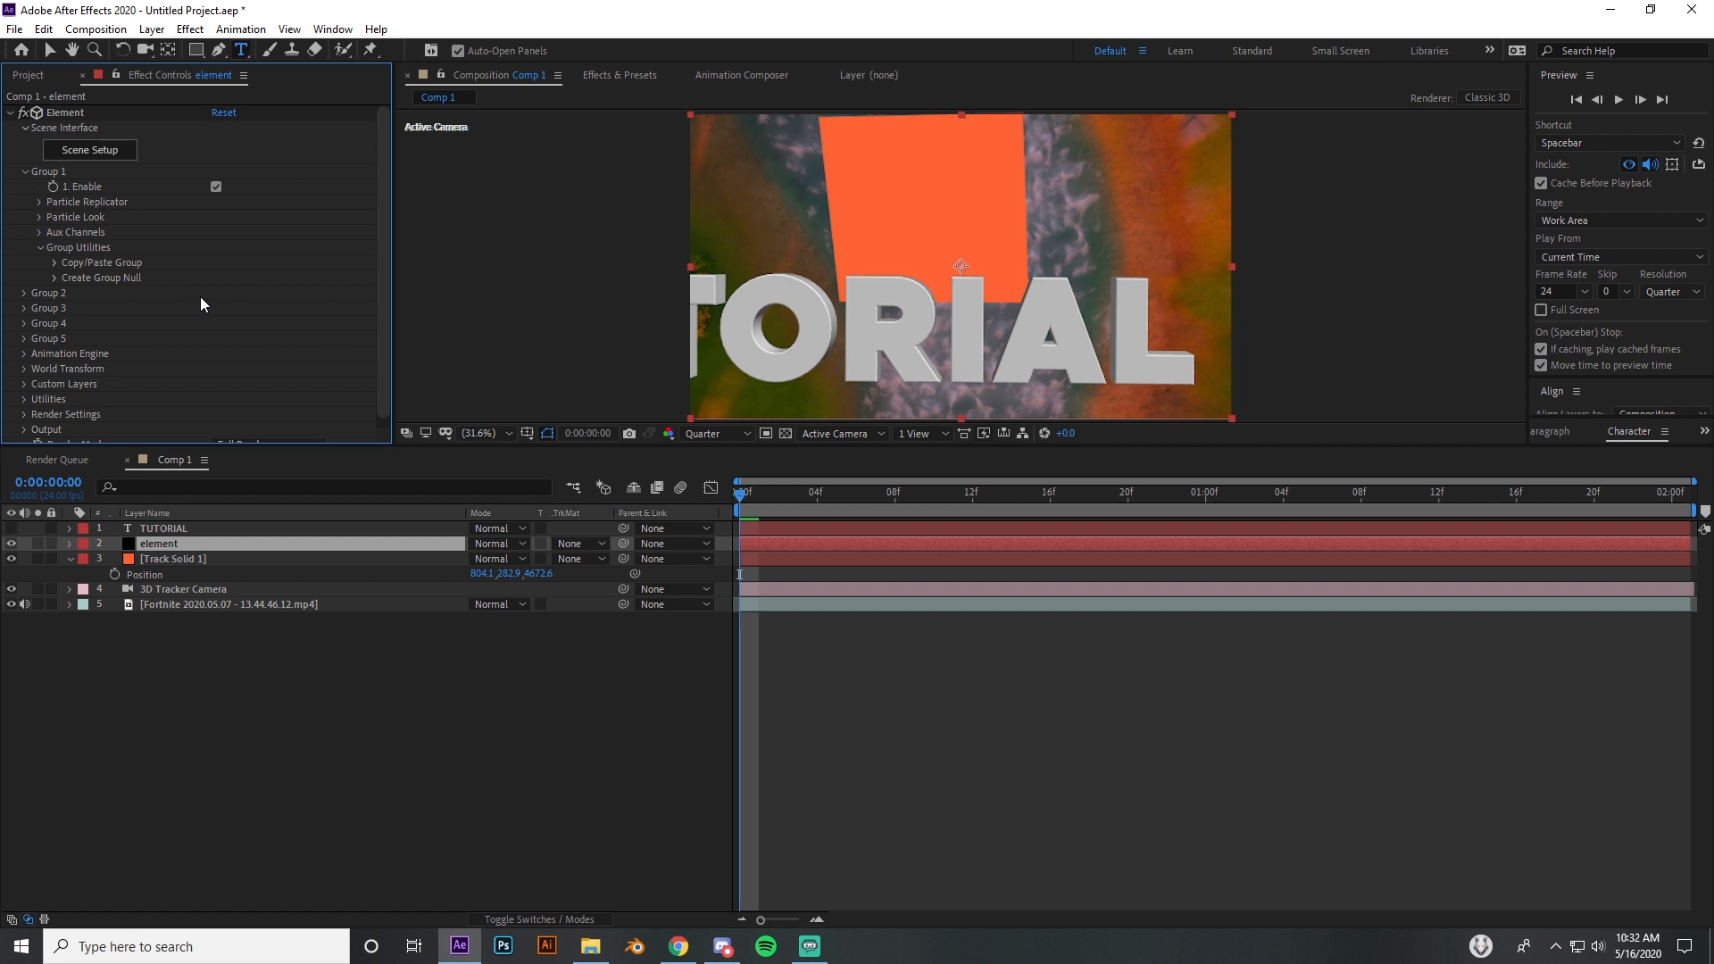
click(39, 202)
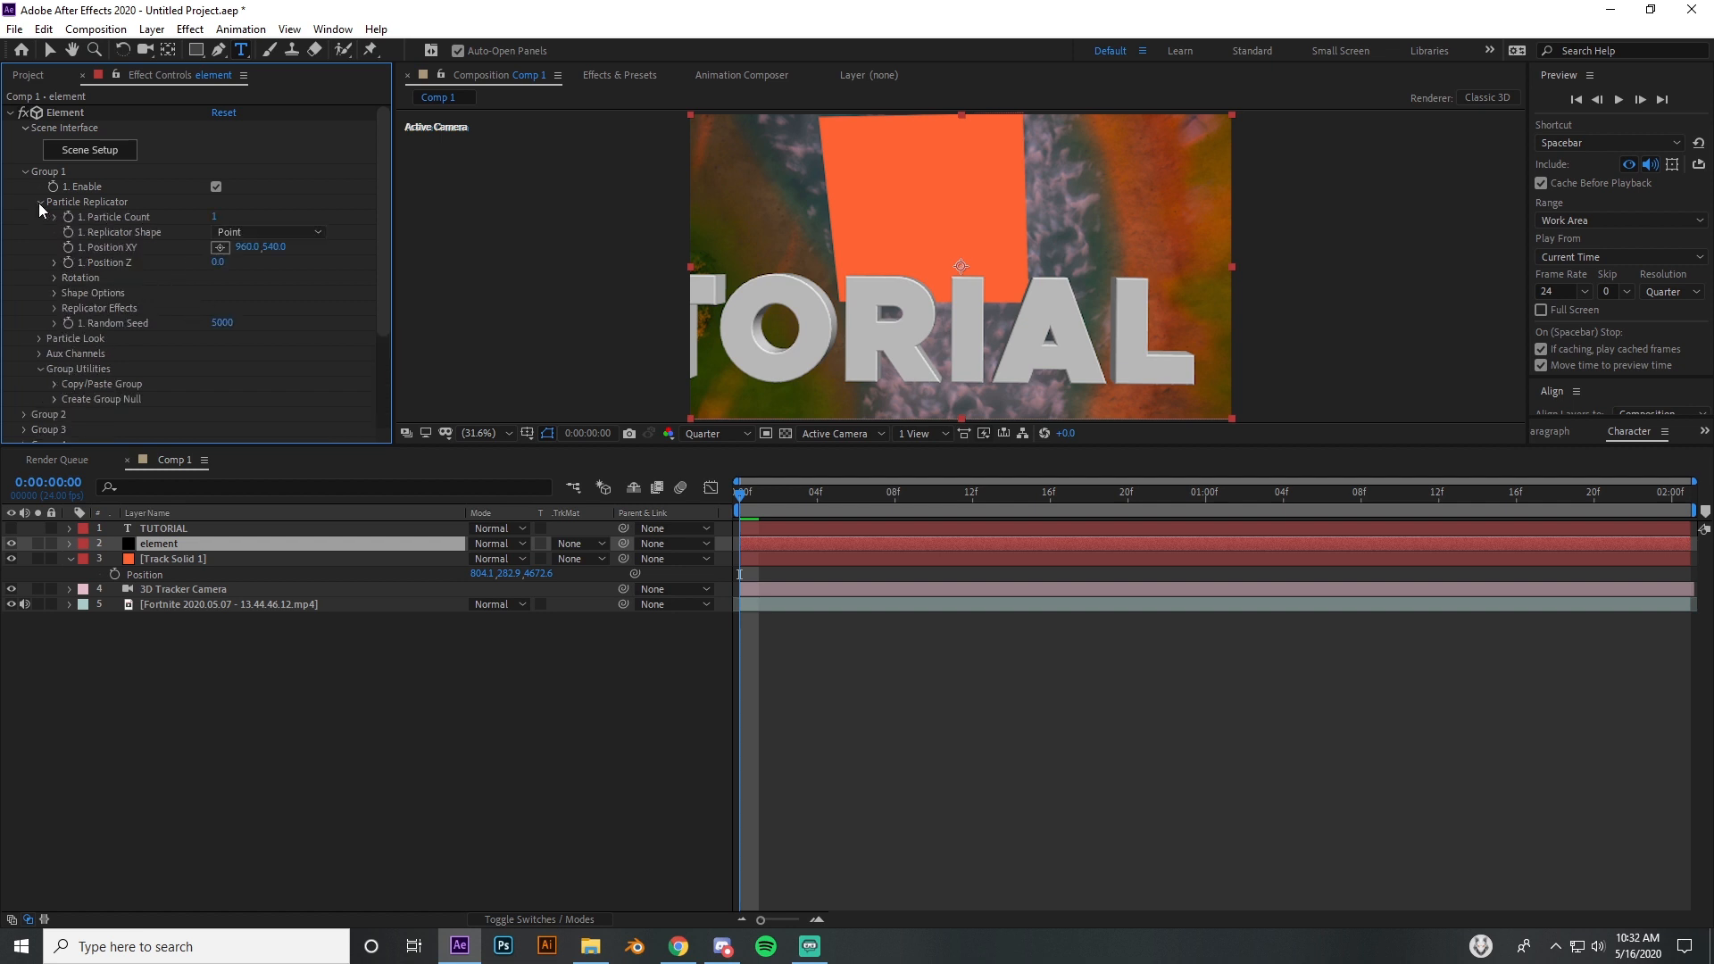
click(482, 574)
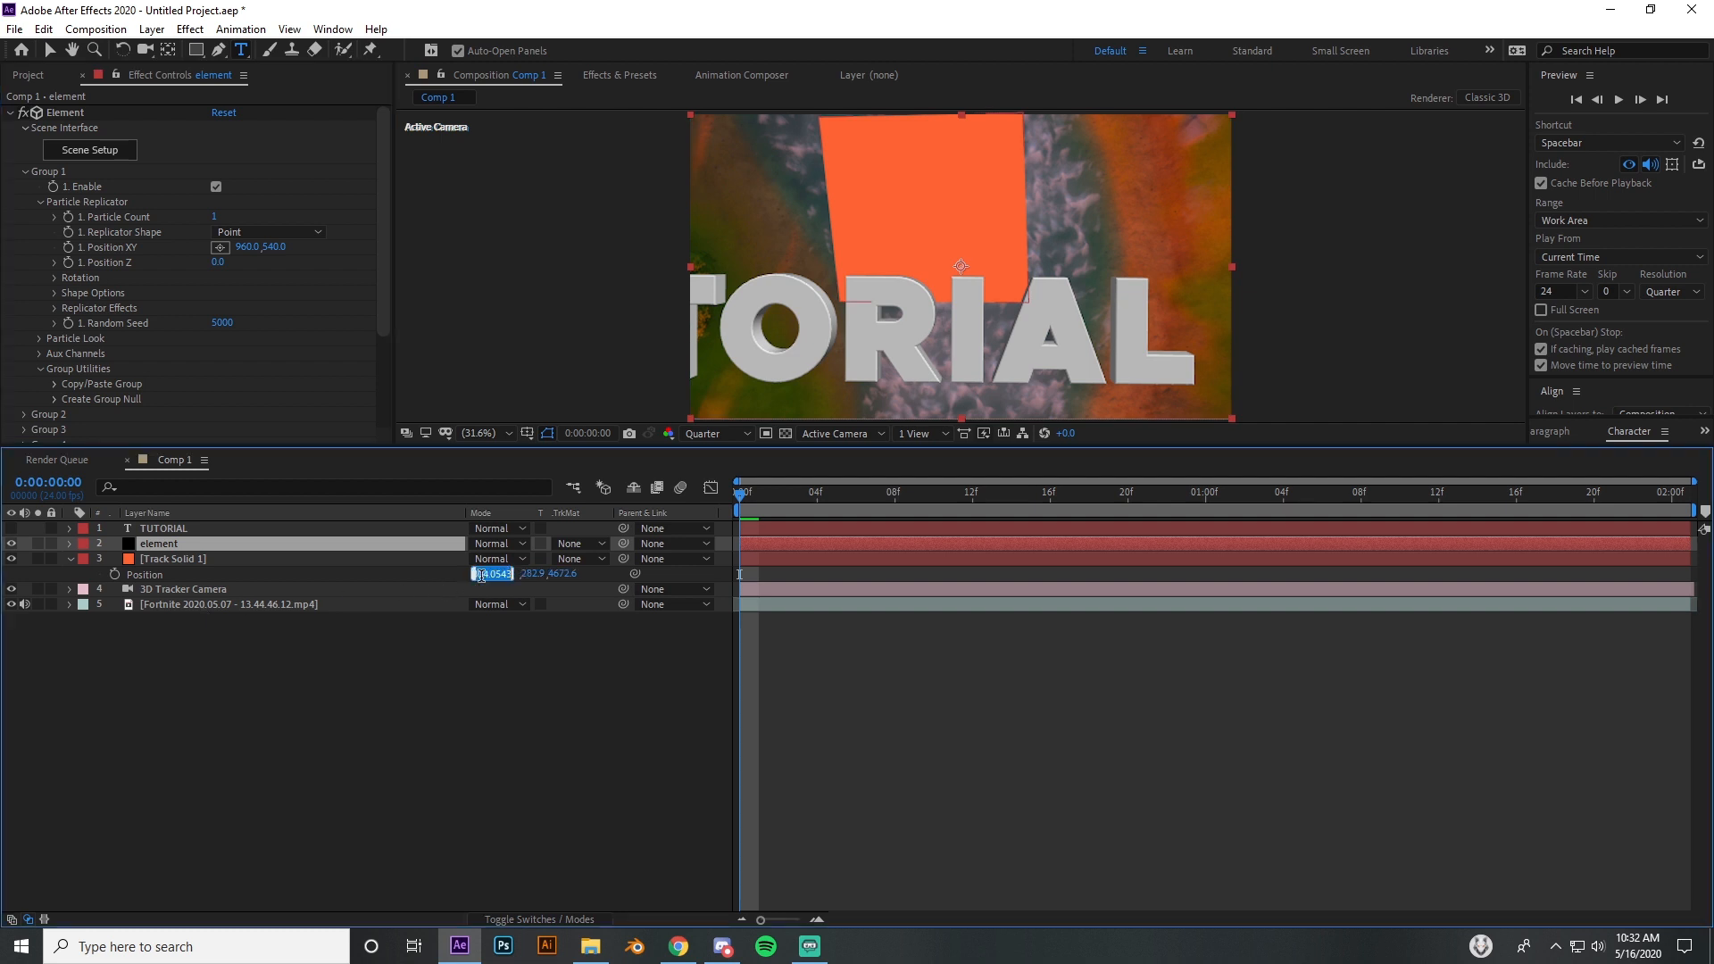
click(247, 248)
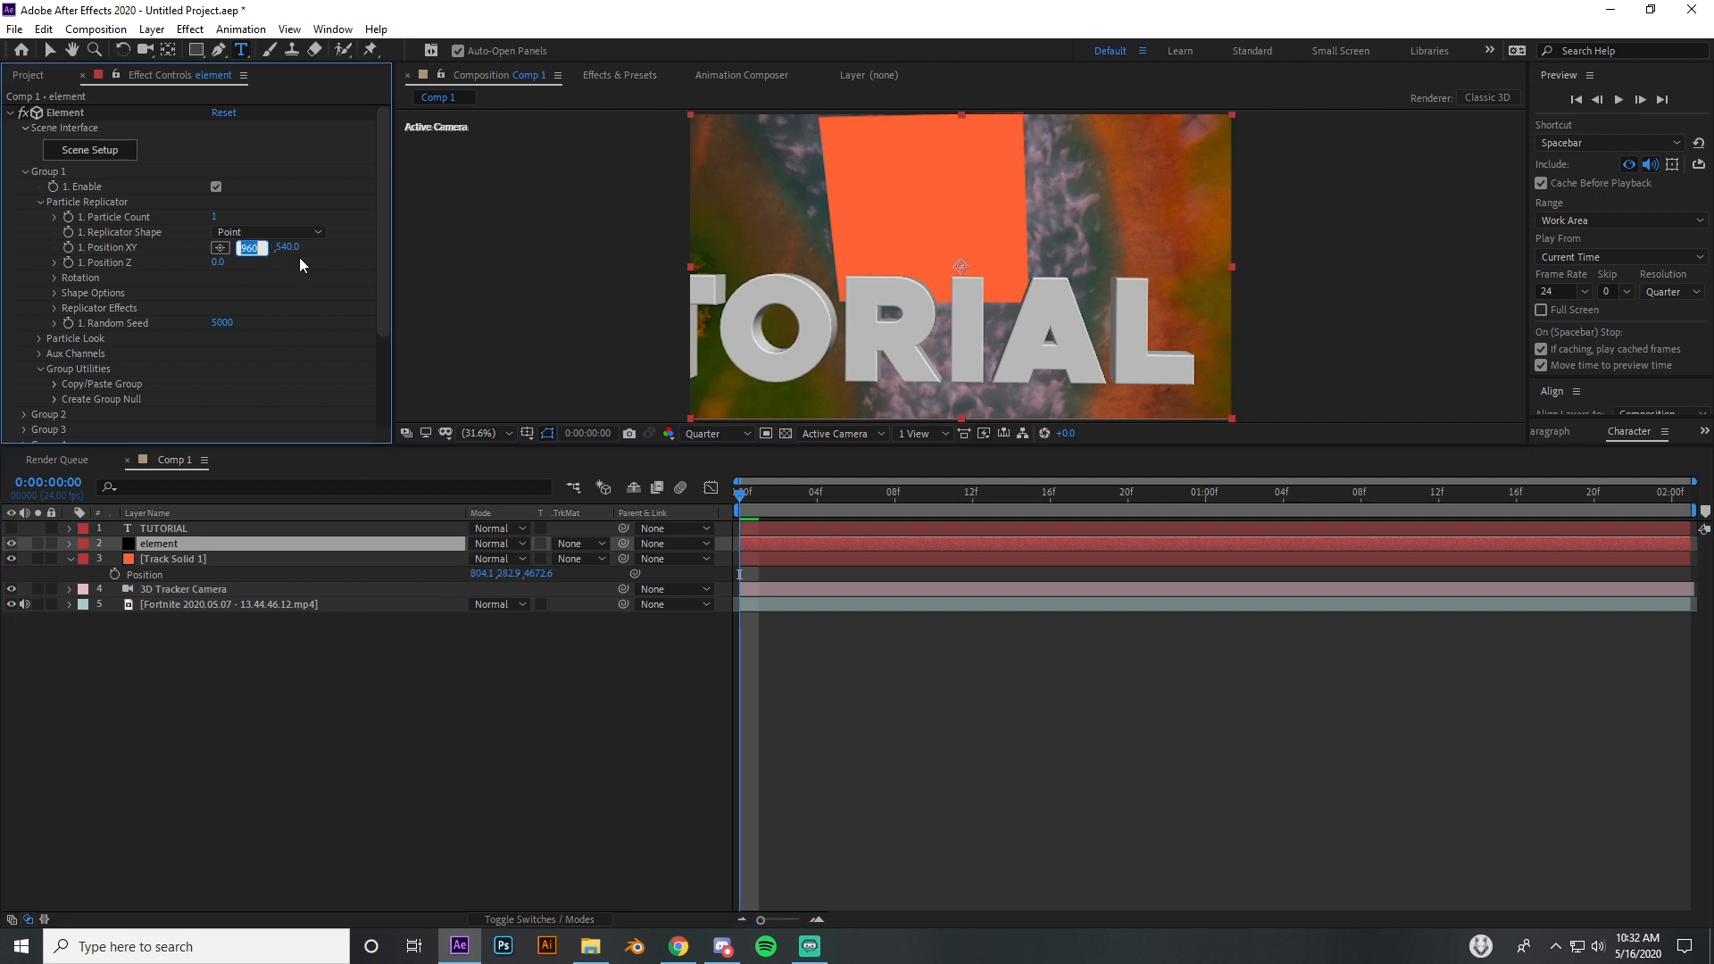
click(518, 574)
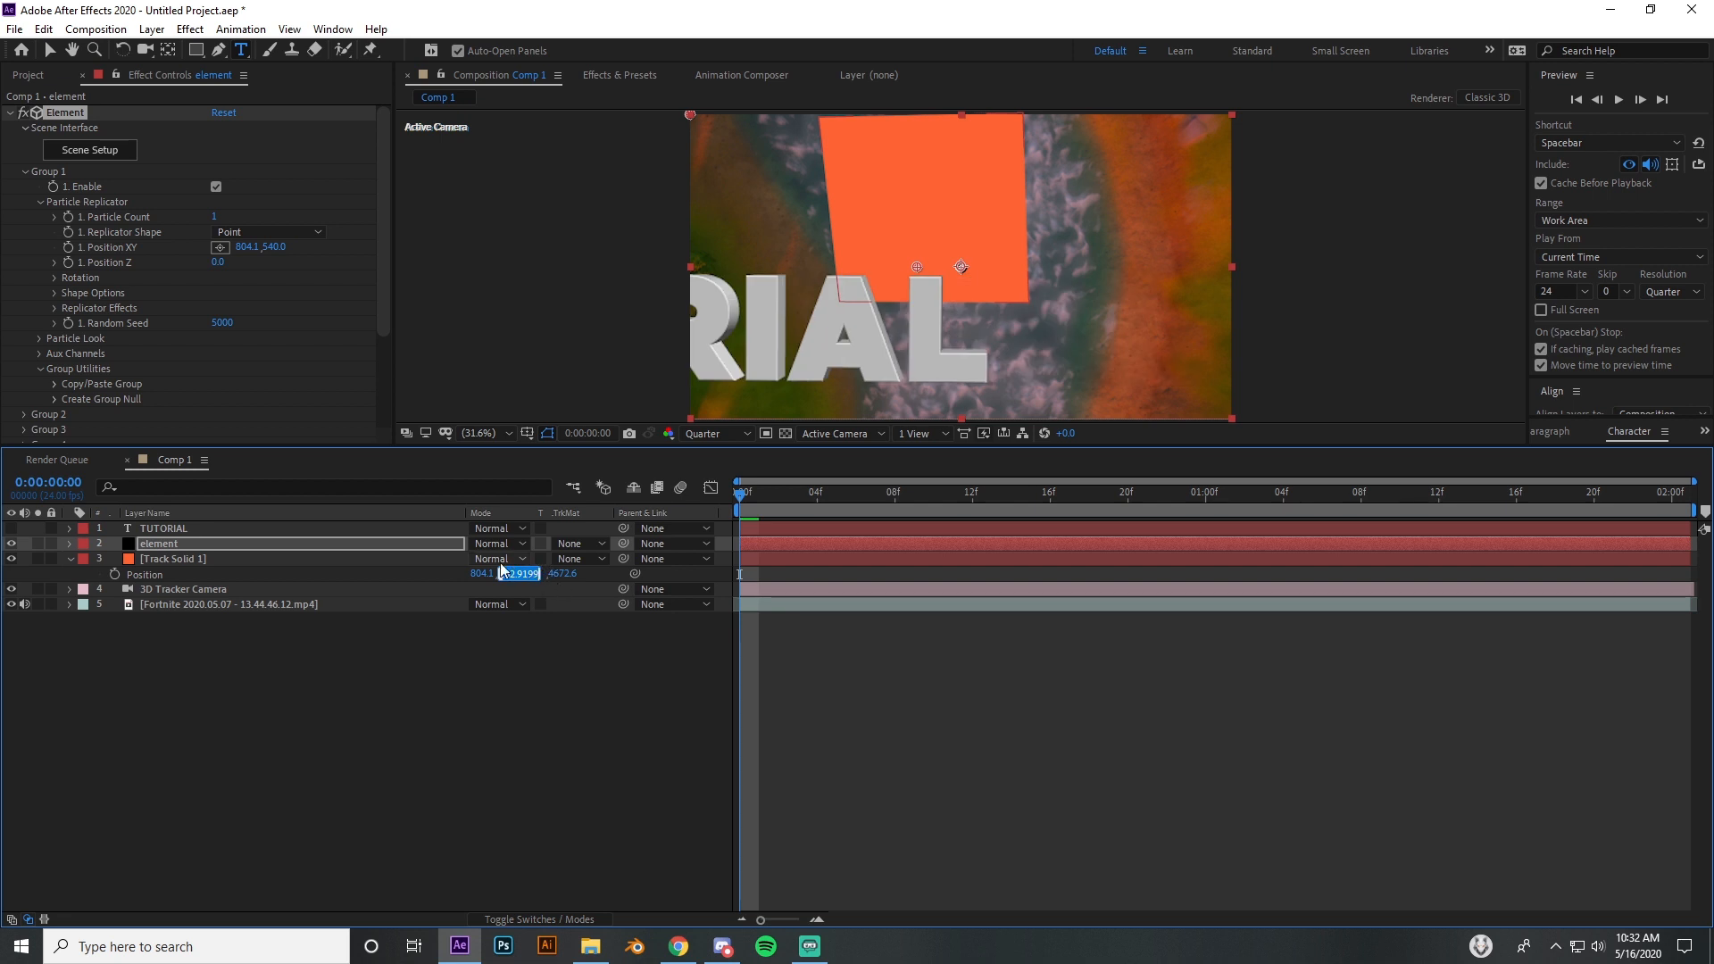
click(276, 248)
text(282.9)
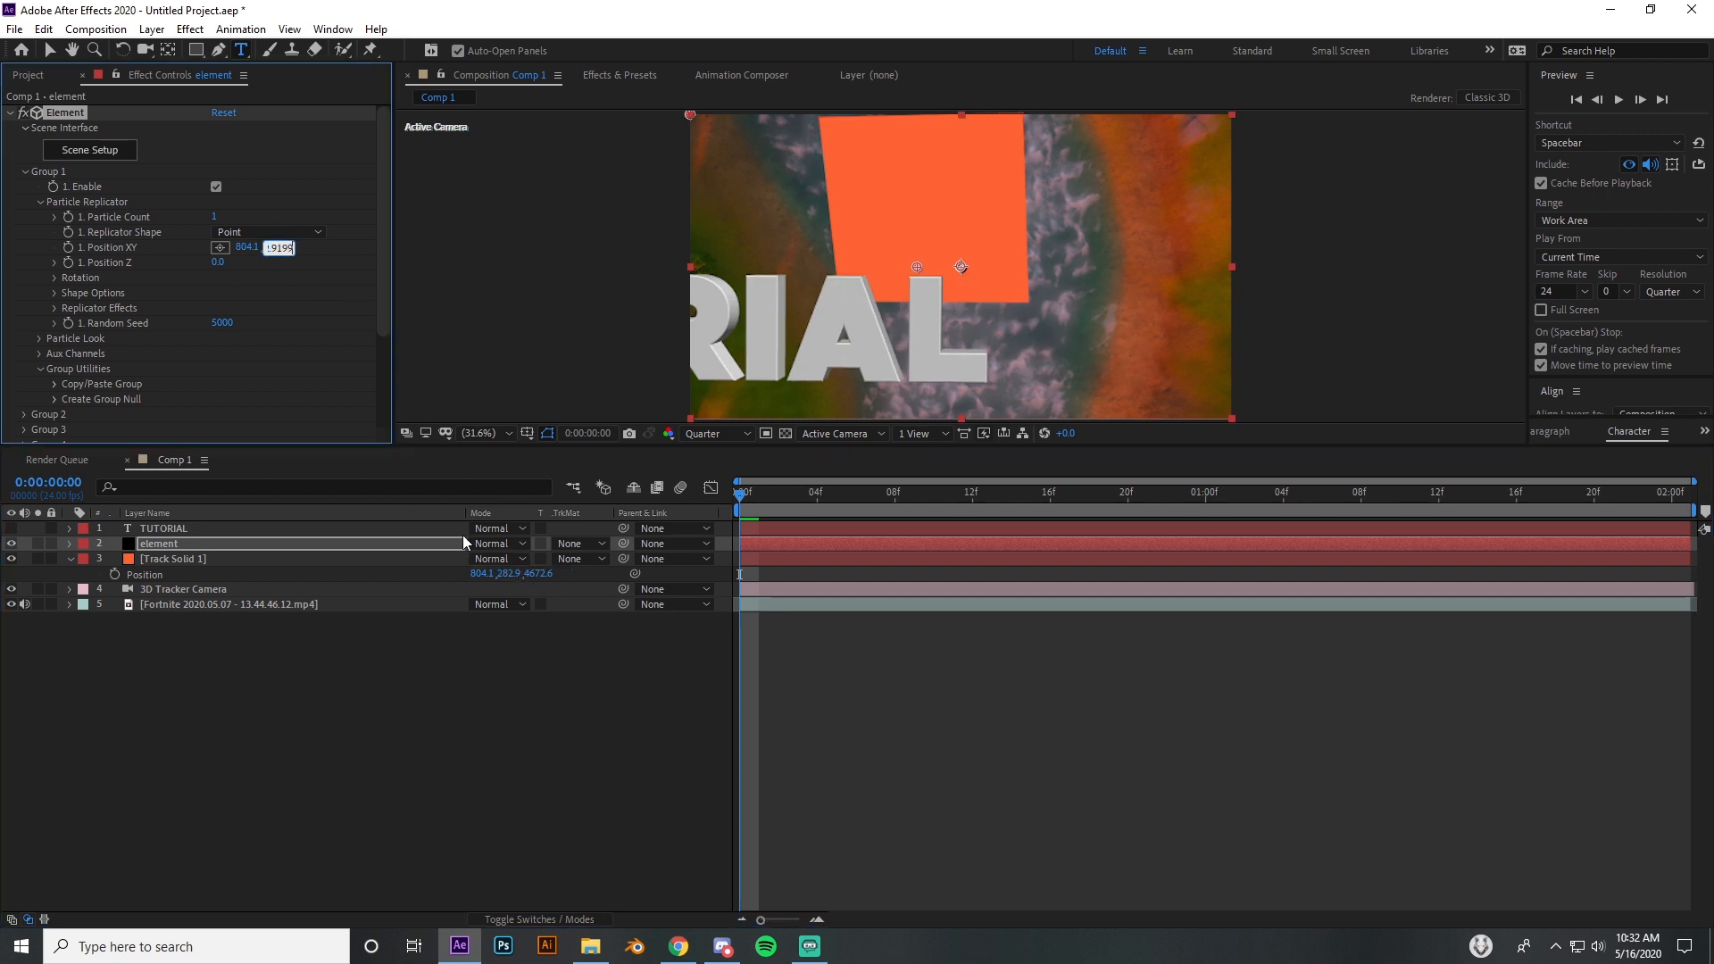
Step: Copy Track Solid 1's Z position, 4672.6, into Element's Group 1 Position Z
click(547, 575)
key(ctrl+c)
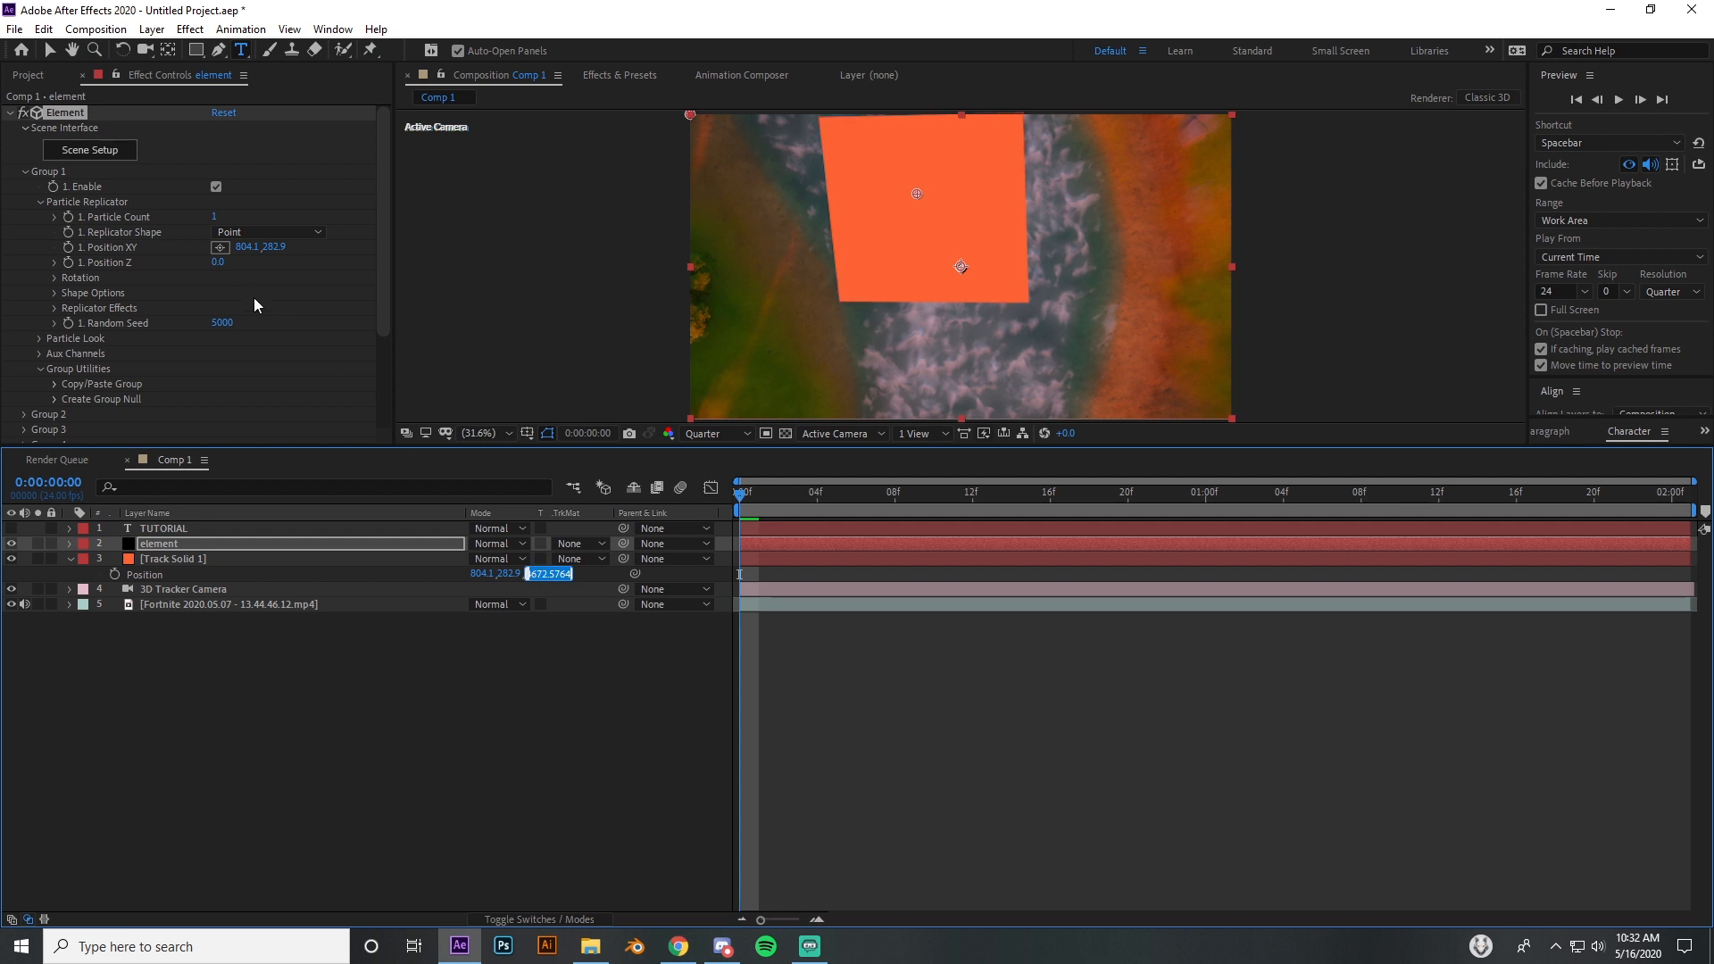
click(219, 264)
key(ctrl+v)
key(Return)
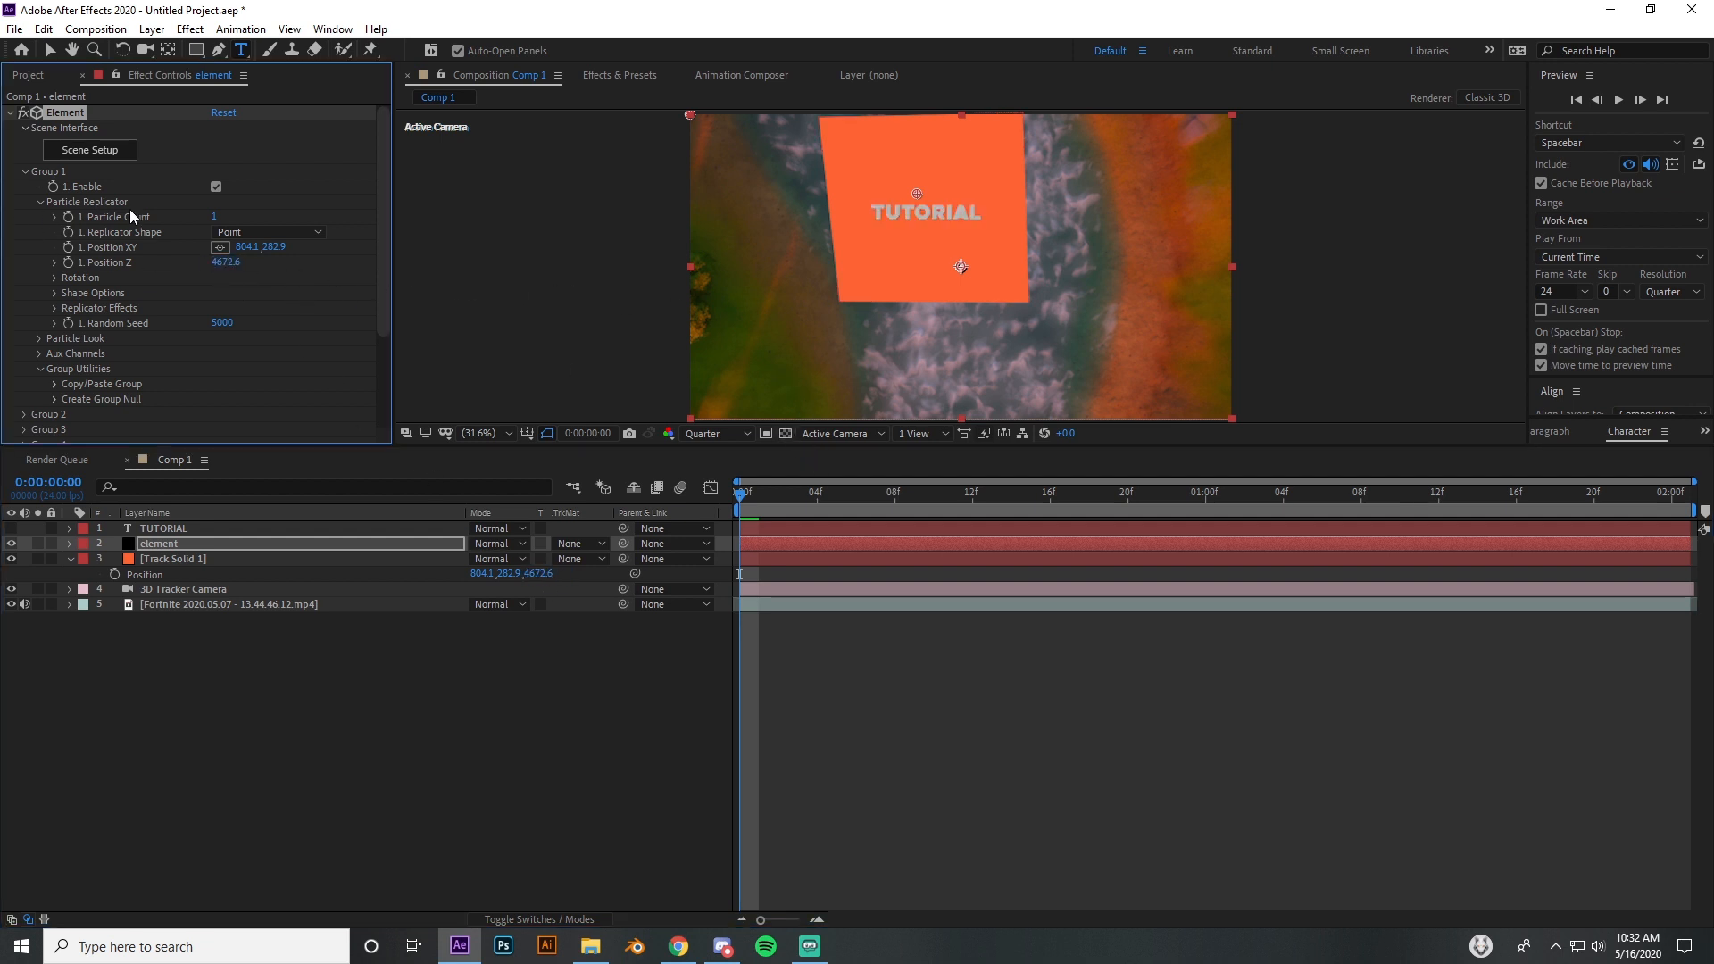
Step: Move the 3D text to Position XY 1053.1, 504.9 and set its Particle Size to 14.10
drag(284, 258, 365, 249)
drag(248, 247, 256, 247)
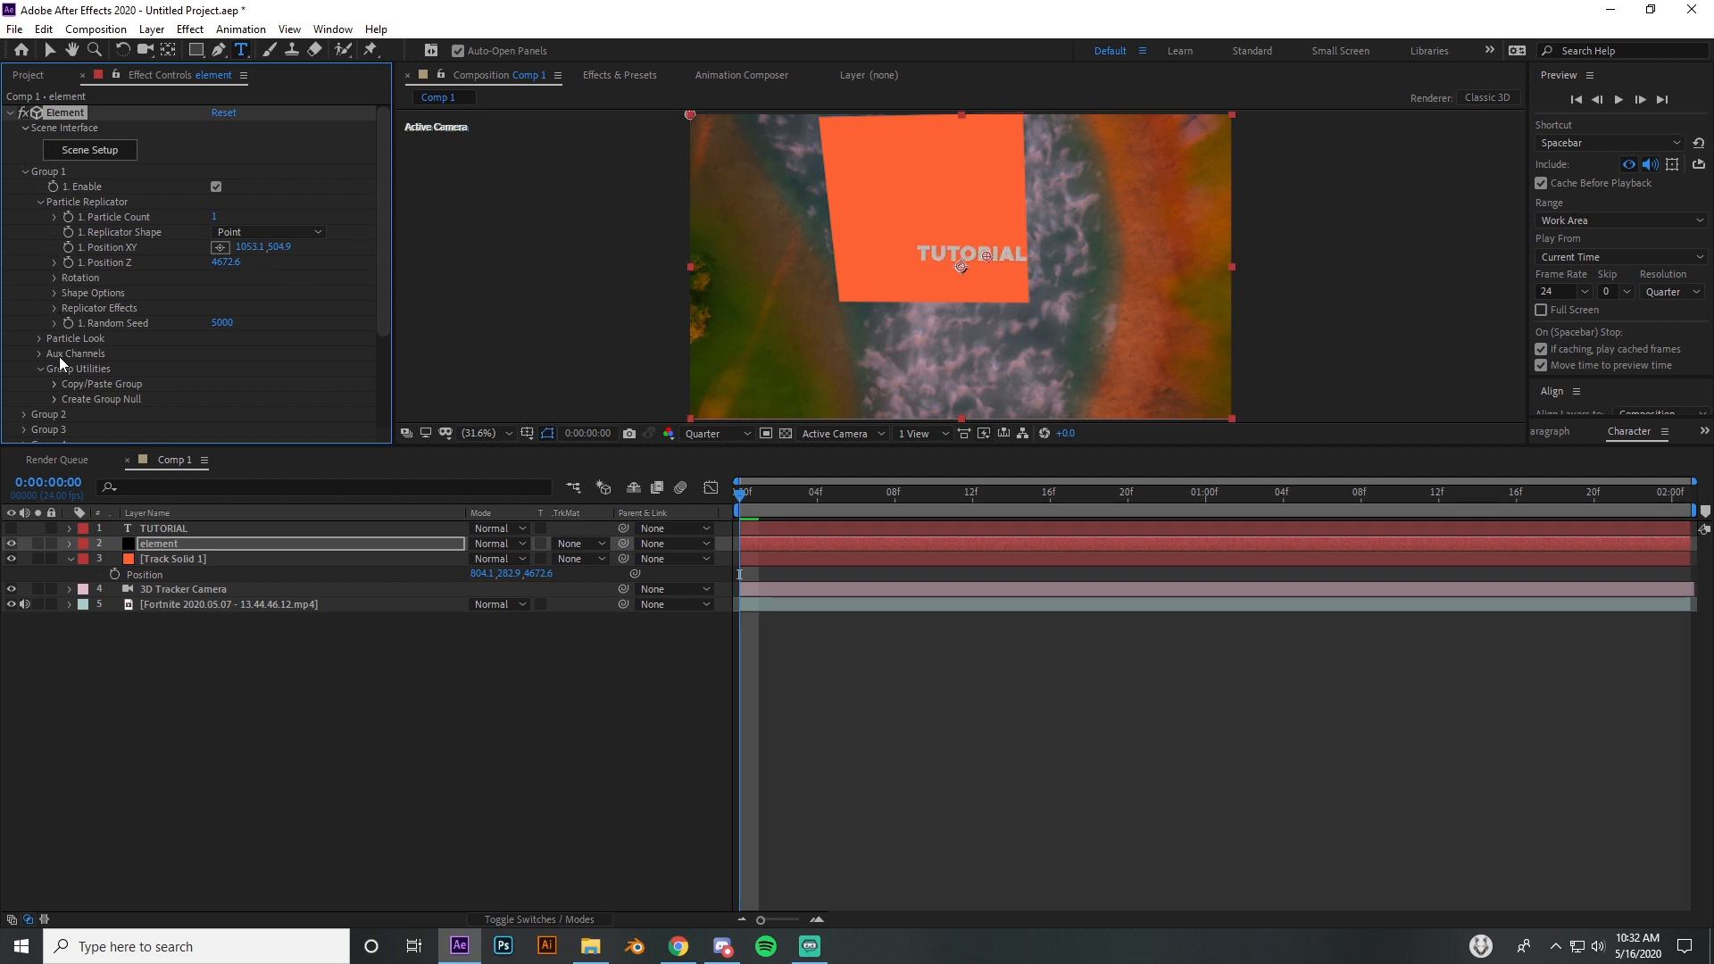
click(39, 339)
drag(221, 298, 265, 303)
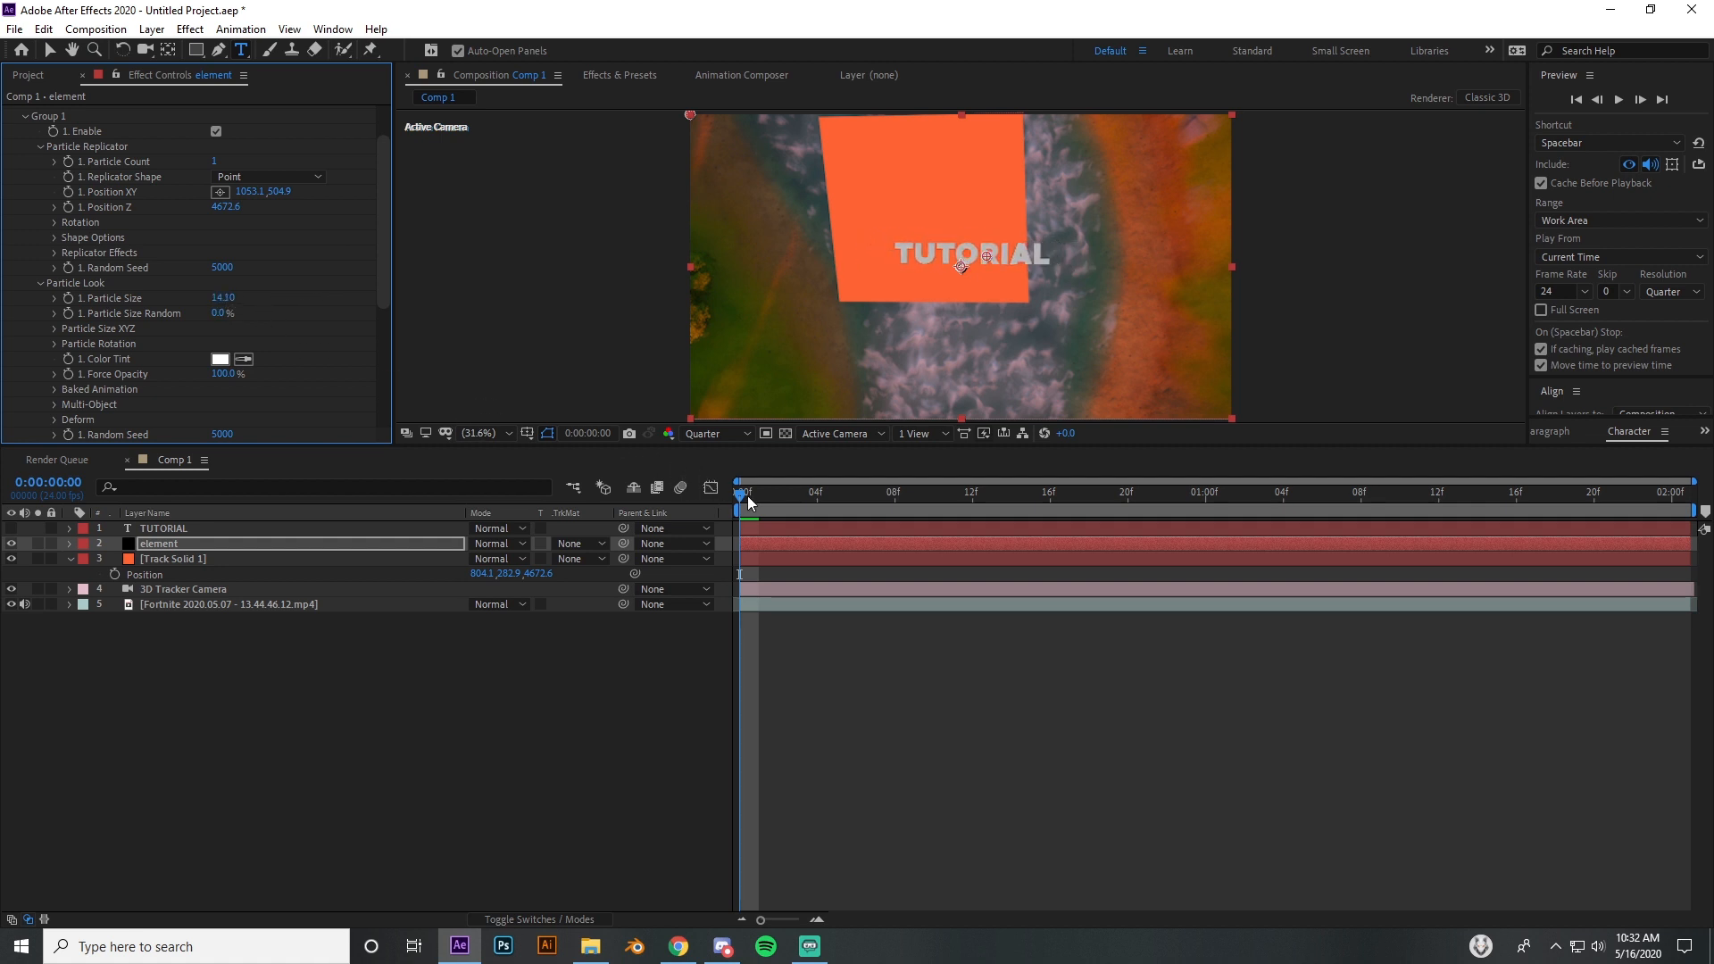
Step: Play back the composition to check how the 3D text follows the tracked footage, and return to the first frame
click(774, 496)
key(space)
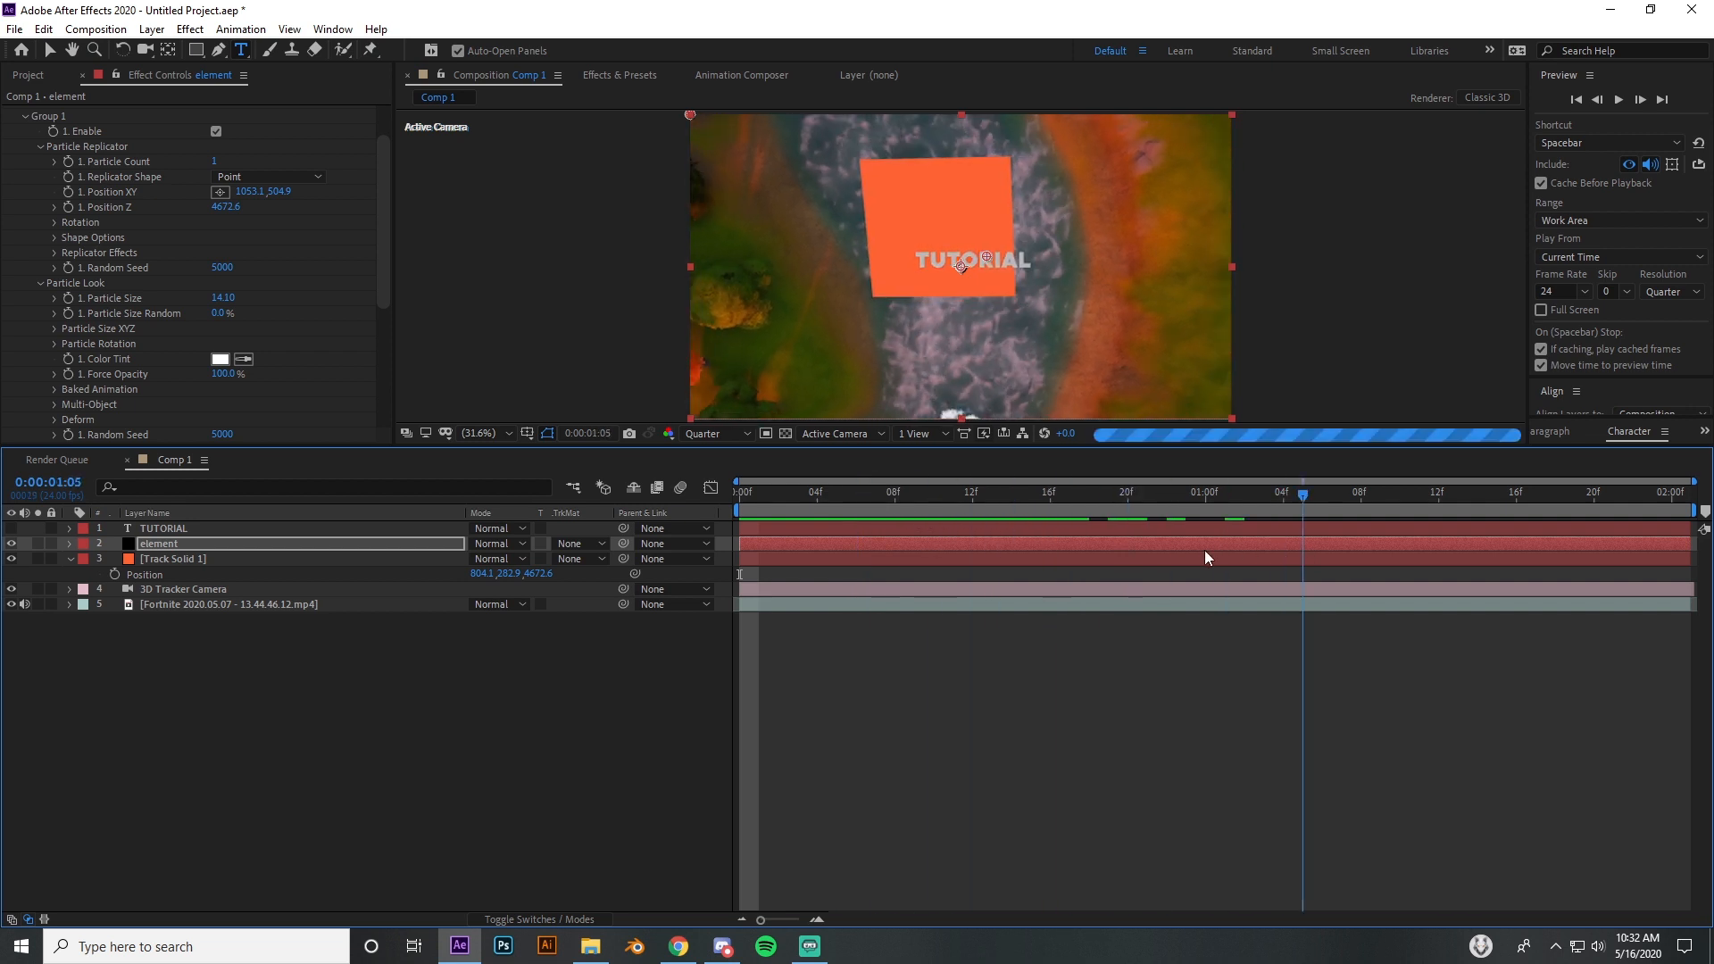
key(space)
key(Home)
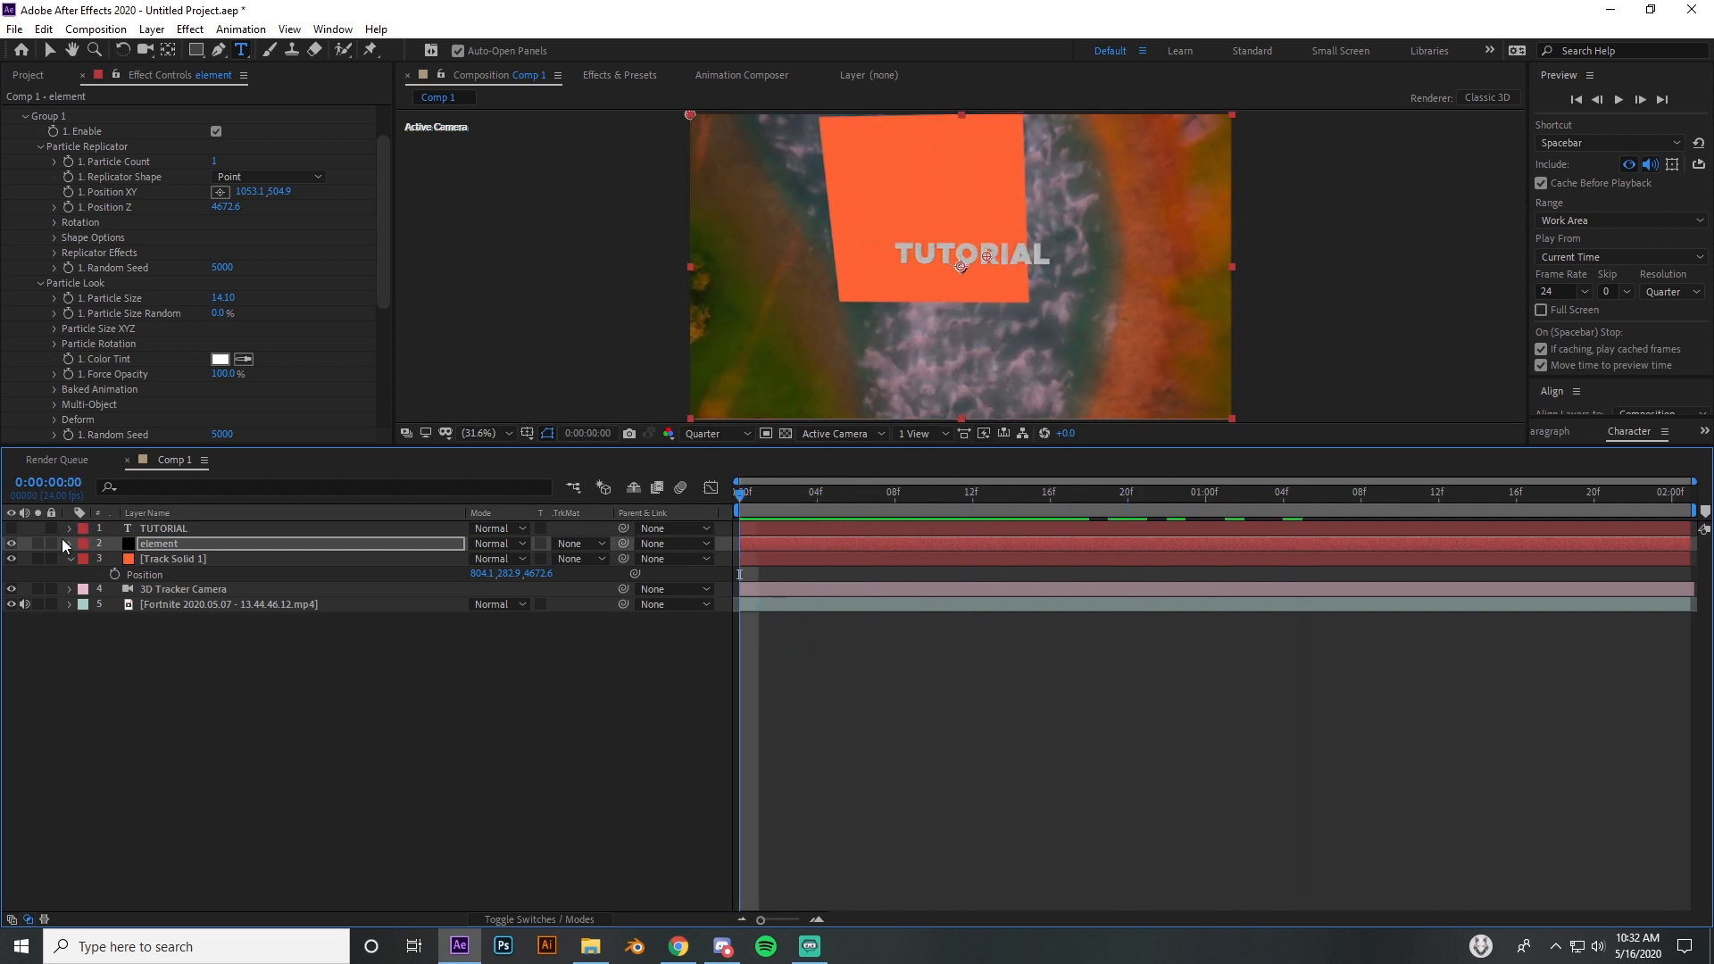
Step: Hide Track Solid 1, set its Z position to 4693.6, and review the text's motion through the clip
click(12, 559)
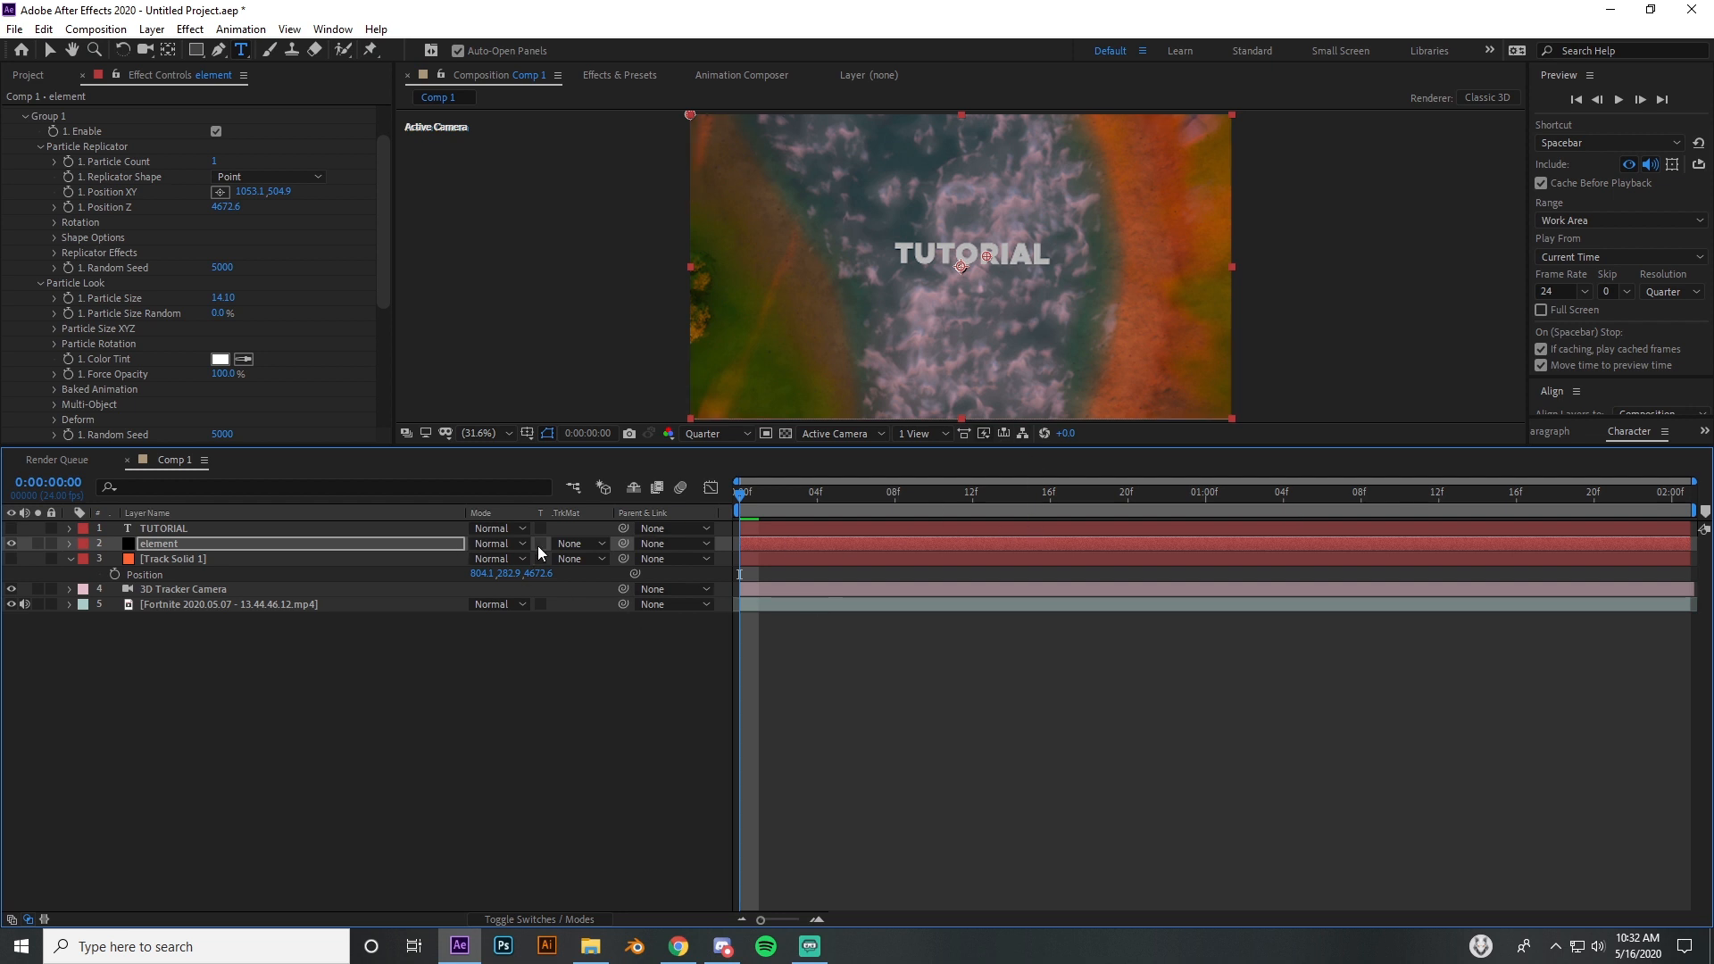
drag(538, 574, 577, 584)
click(730, 607)
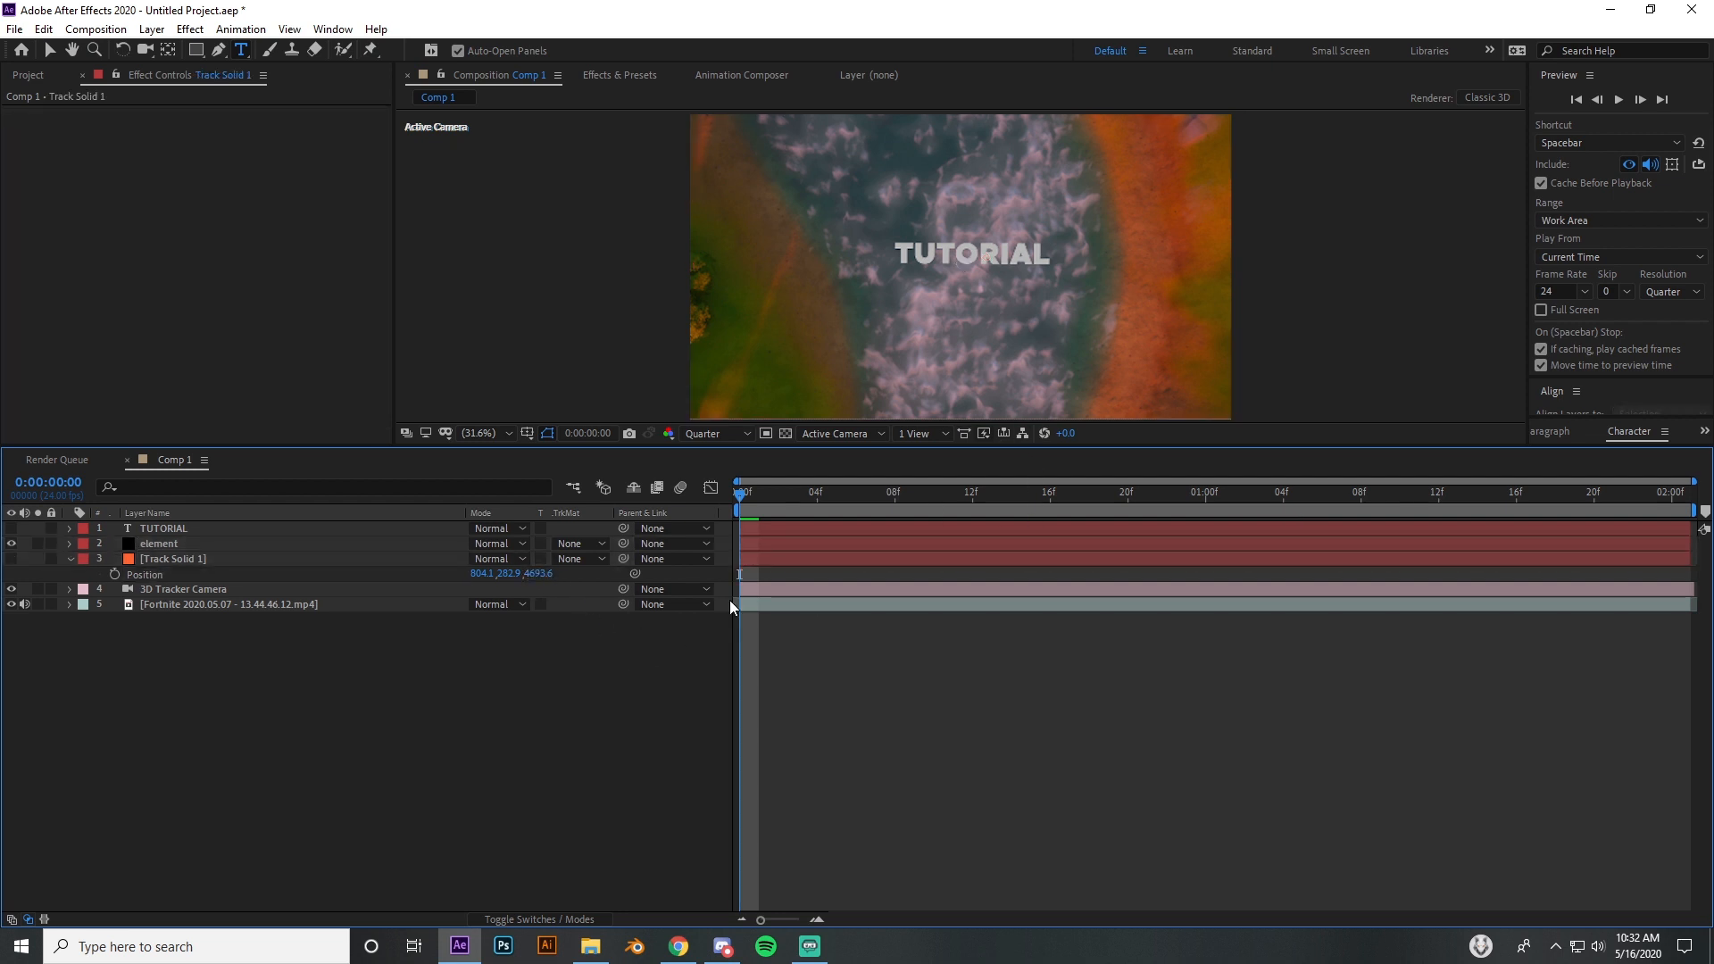
drag(746, 498, 682, 612)
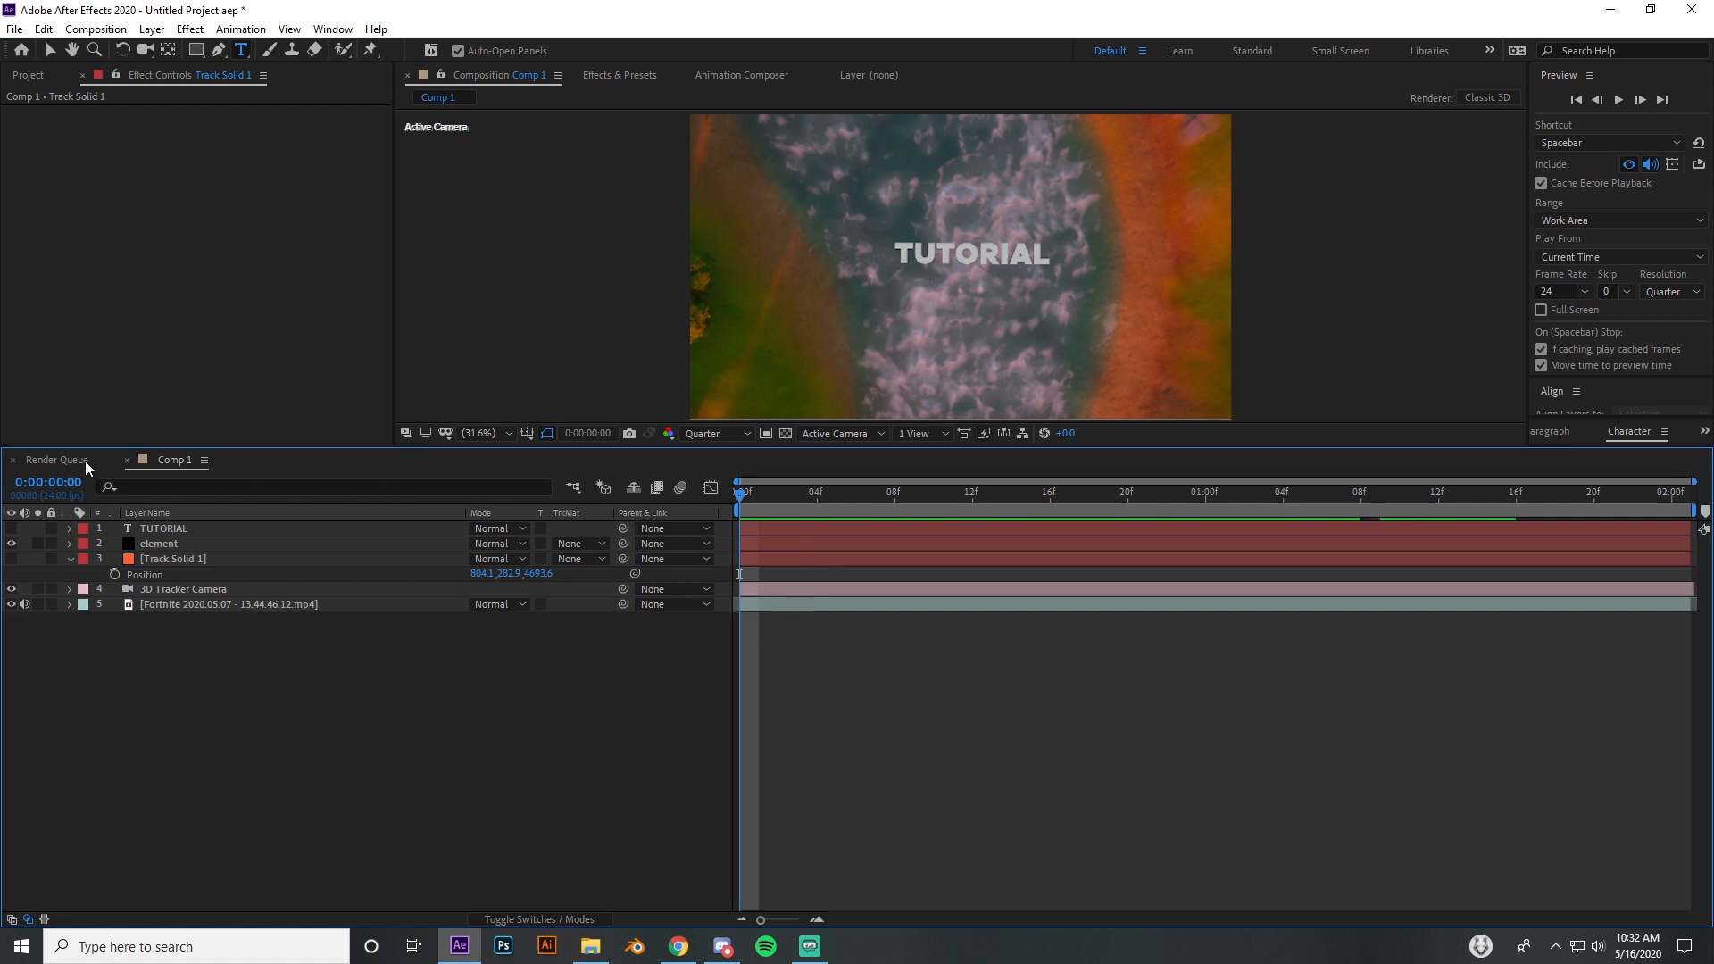
click(27, 75)
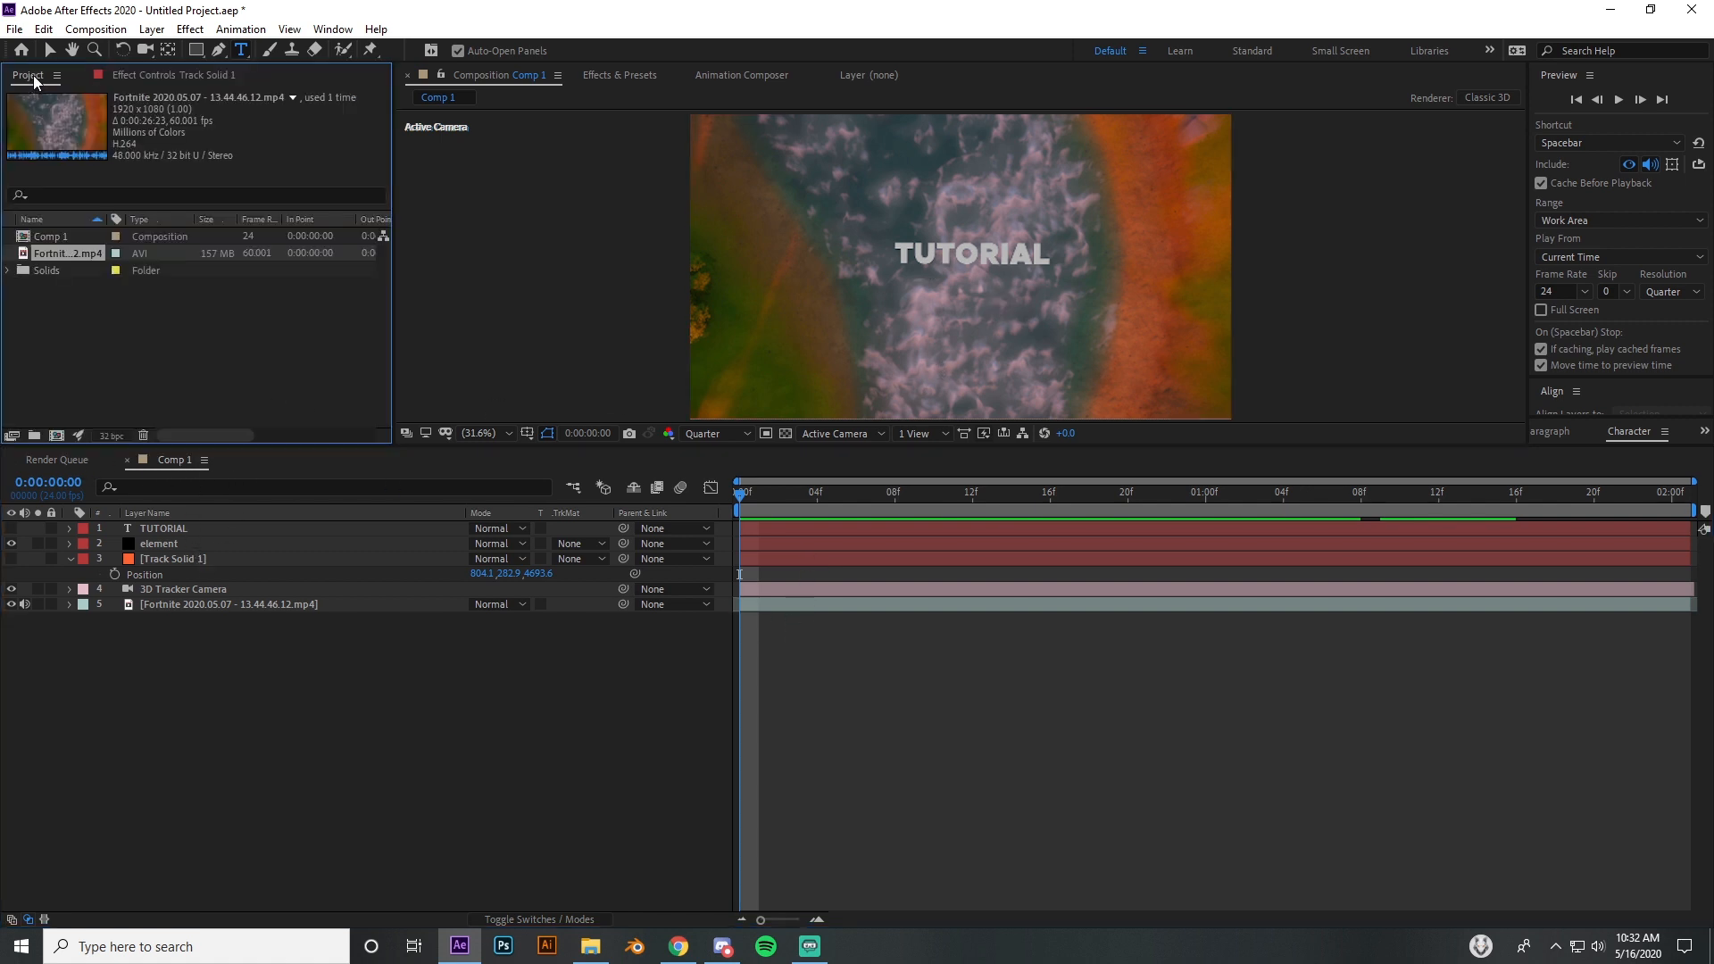
click(177, 528)
click(150, 77)
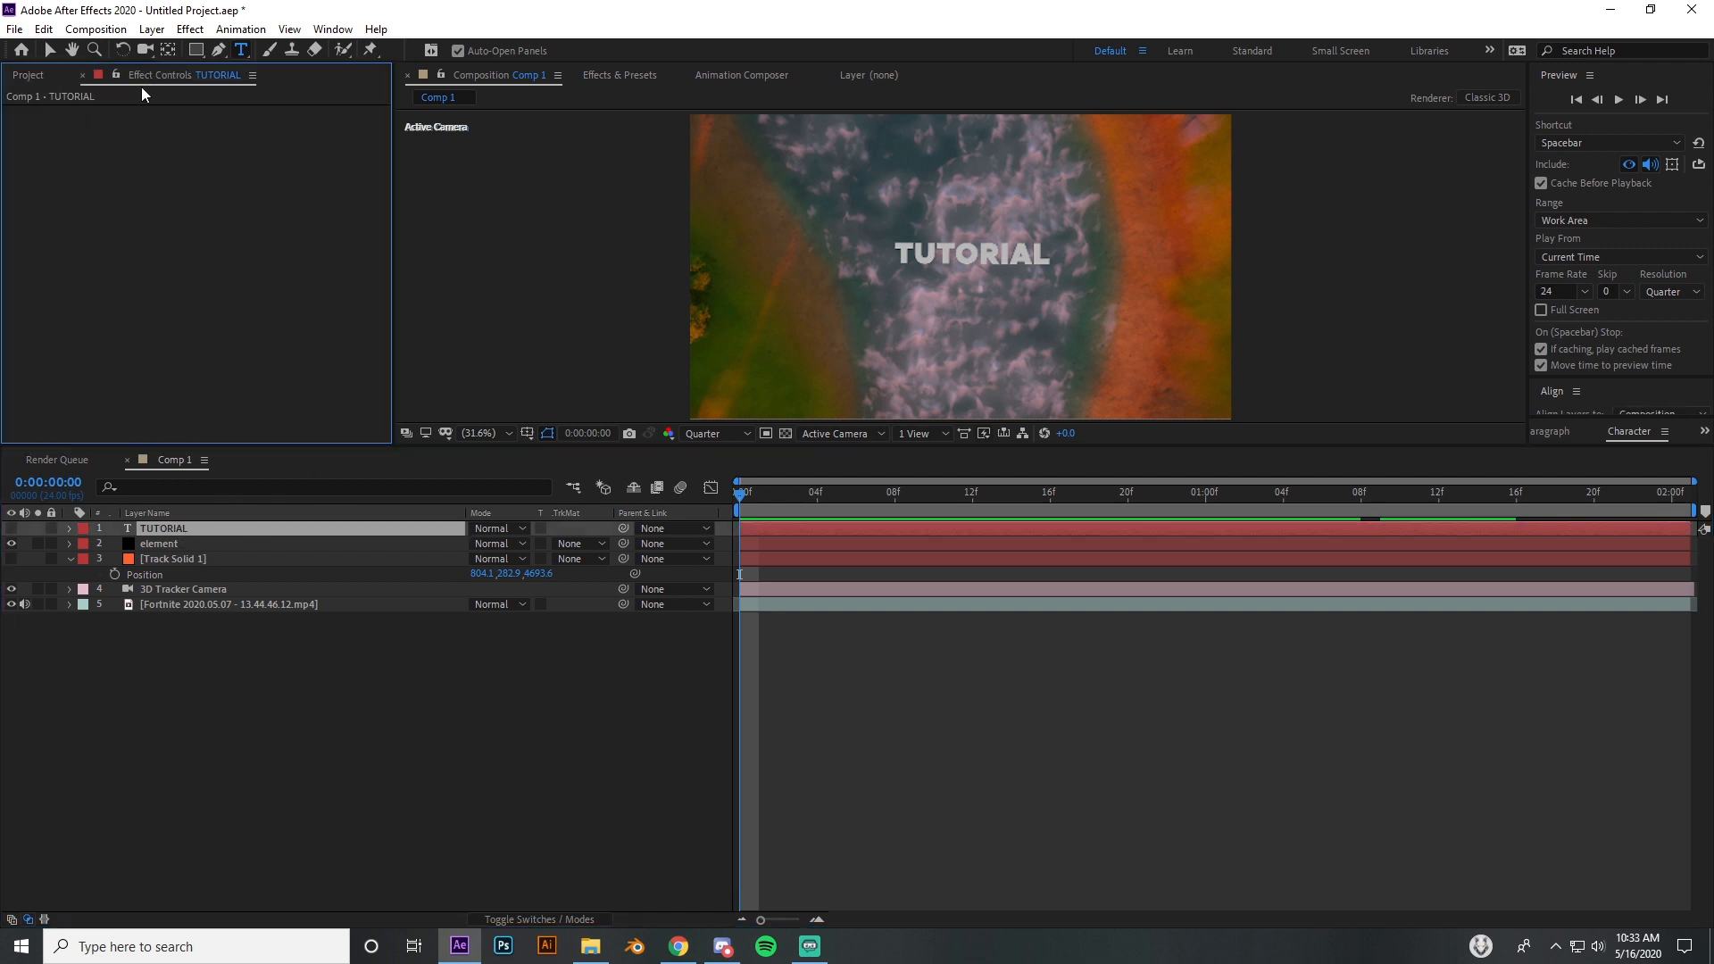
click(32, 79)
Step: Reopen the element layer's Scene Setup and add a new group folder above the extrusion model
click(159, 544)
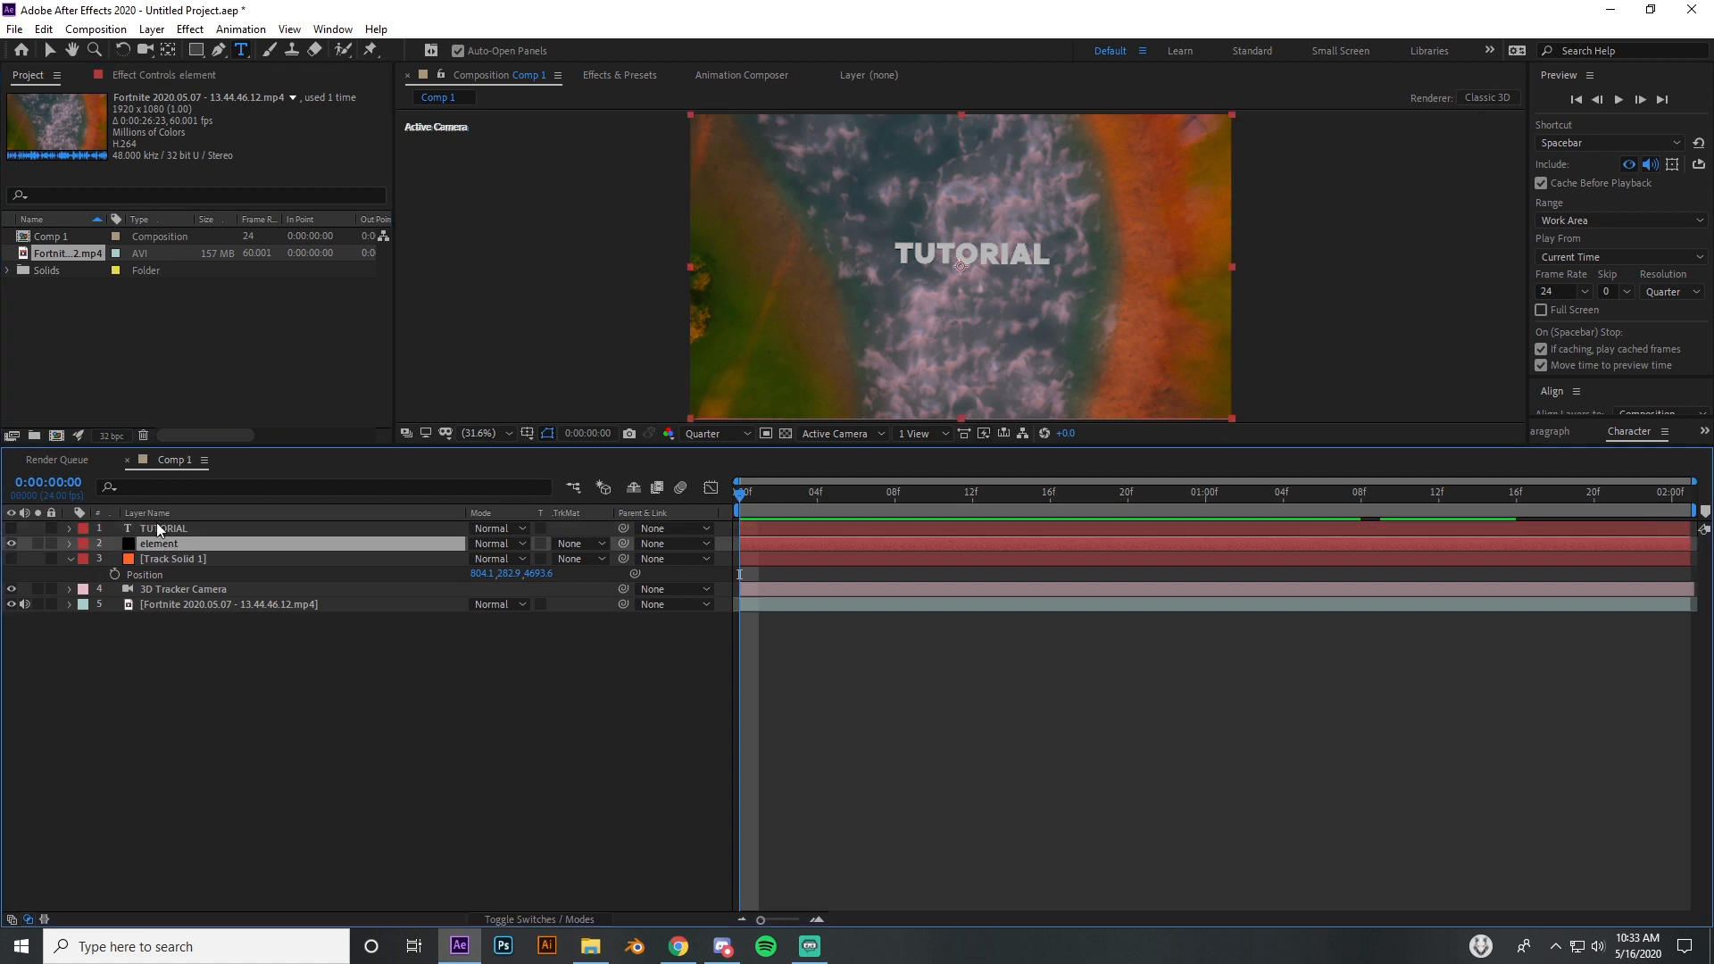
click(146, 84)
click(107, 113)
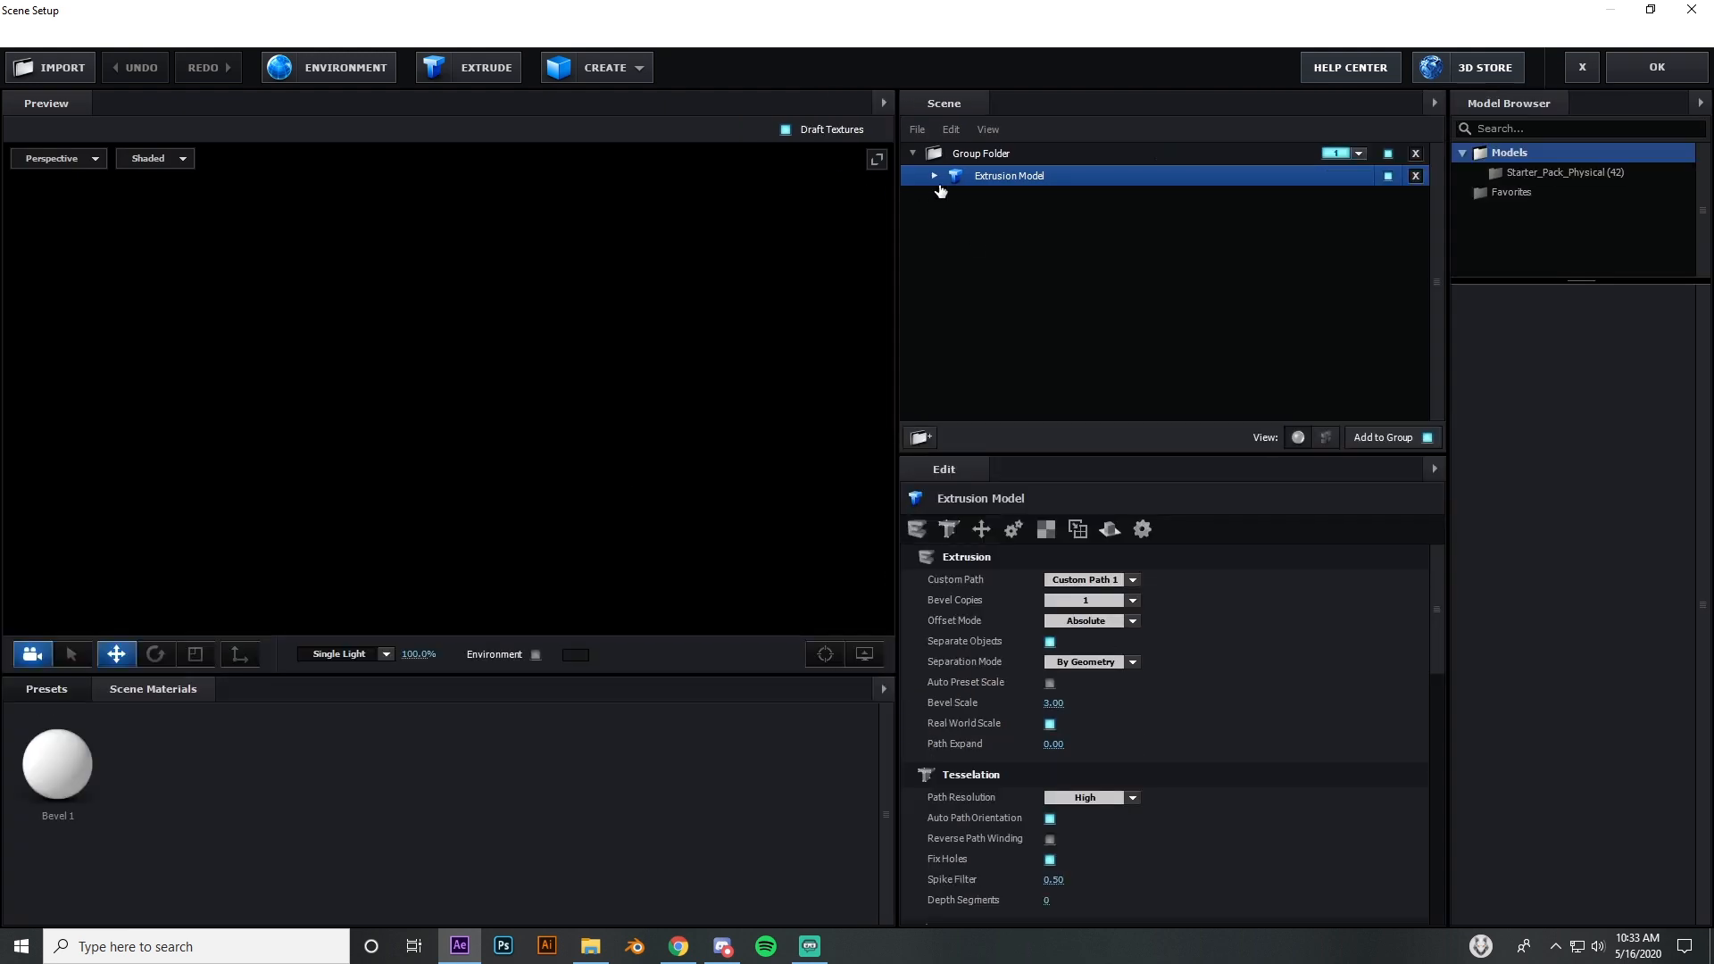
click(913, 153)
click(928, 432)
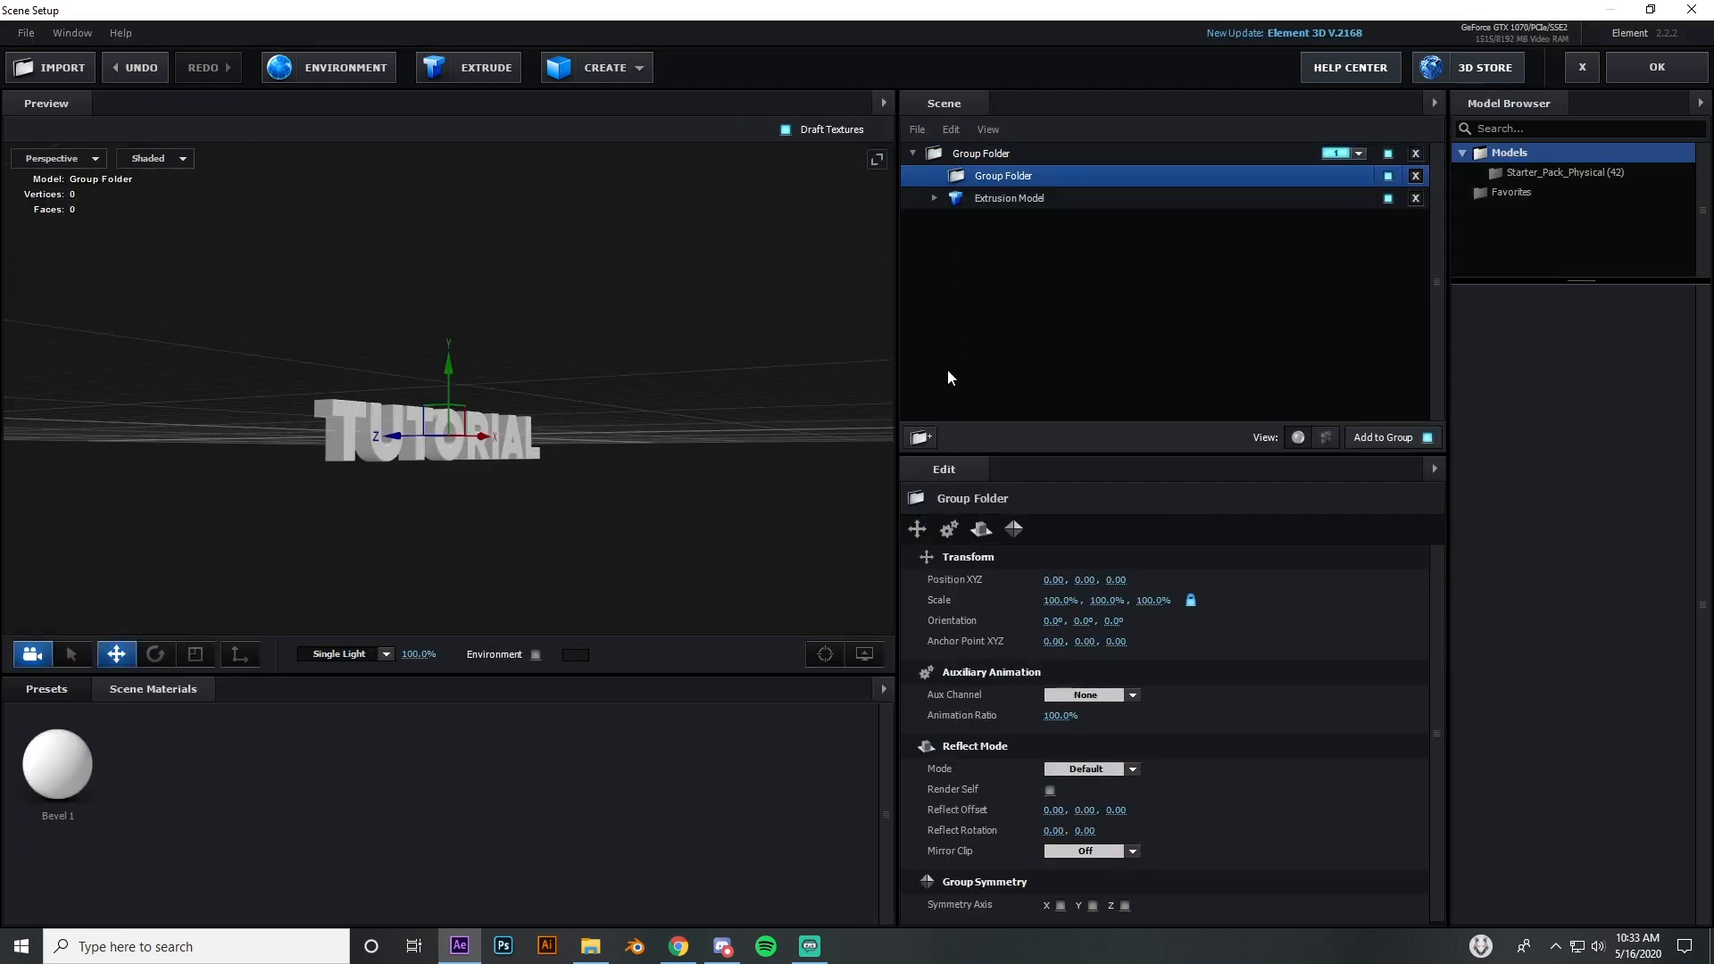
Step: Move the new group folder out of the first one to the top level and assign it to group 2
drag(980, 203, 993, 284)
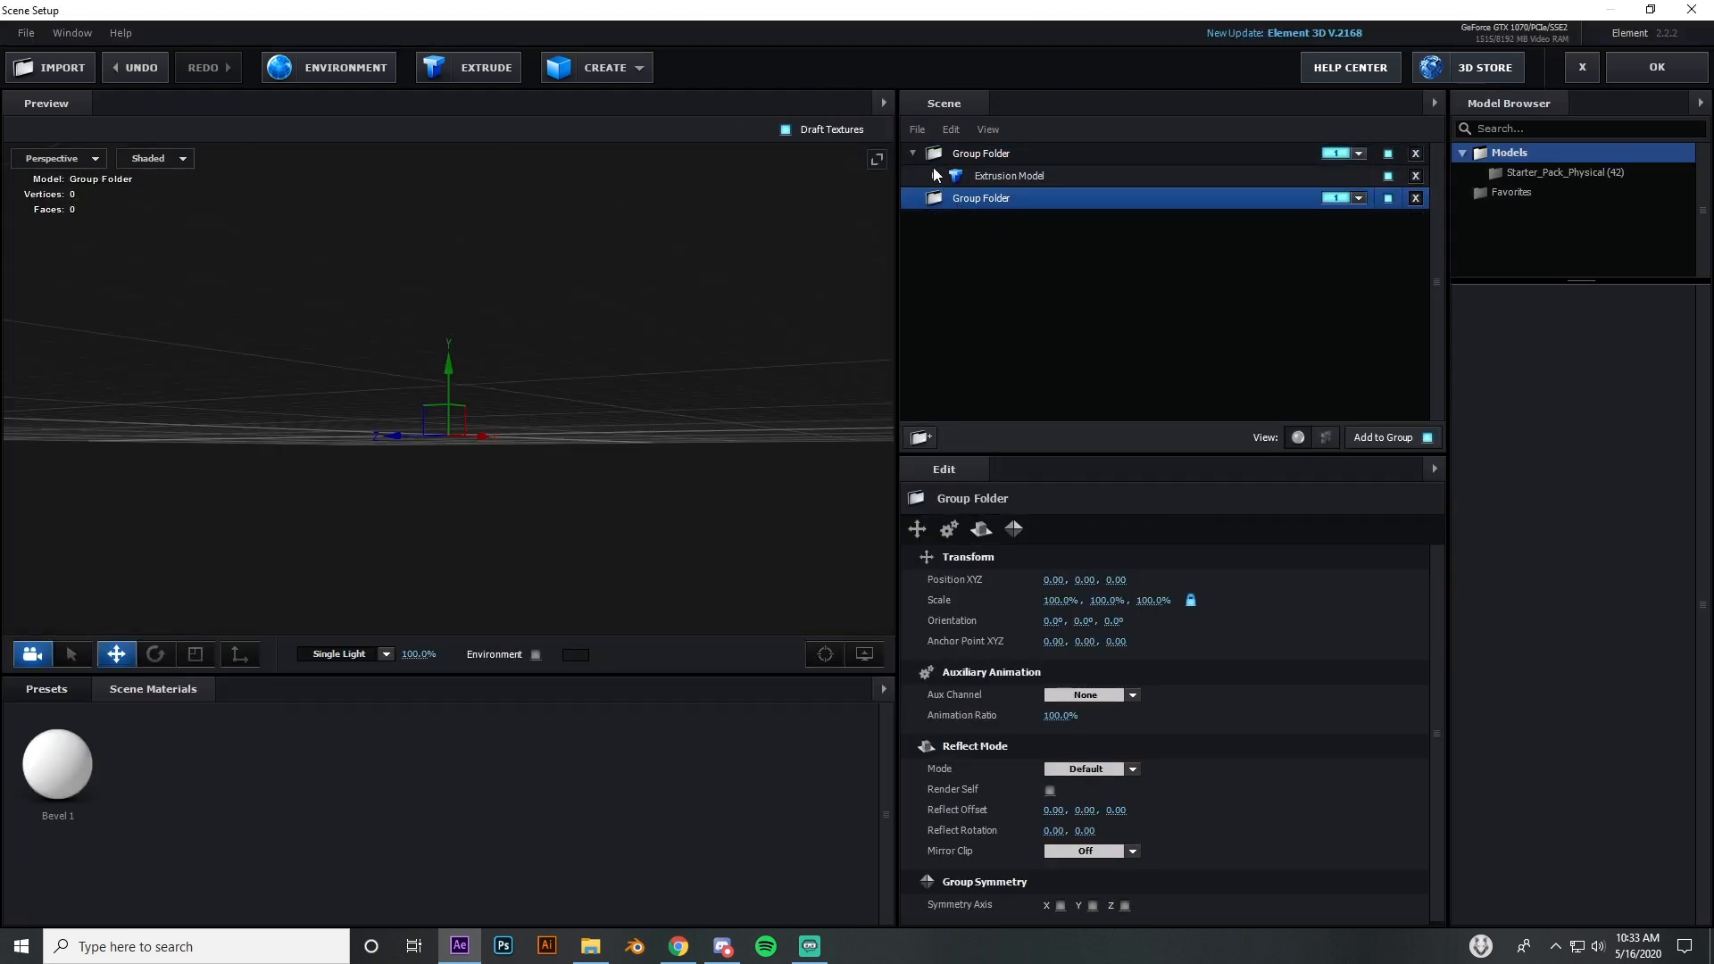
click(912, 153)
click(995, 155)
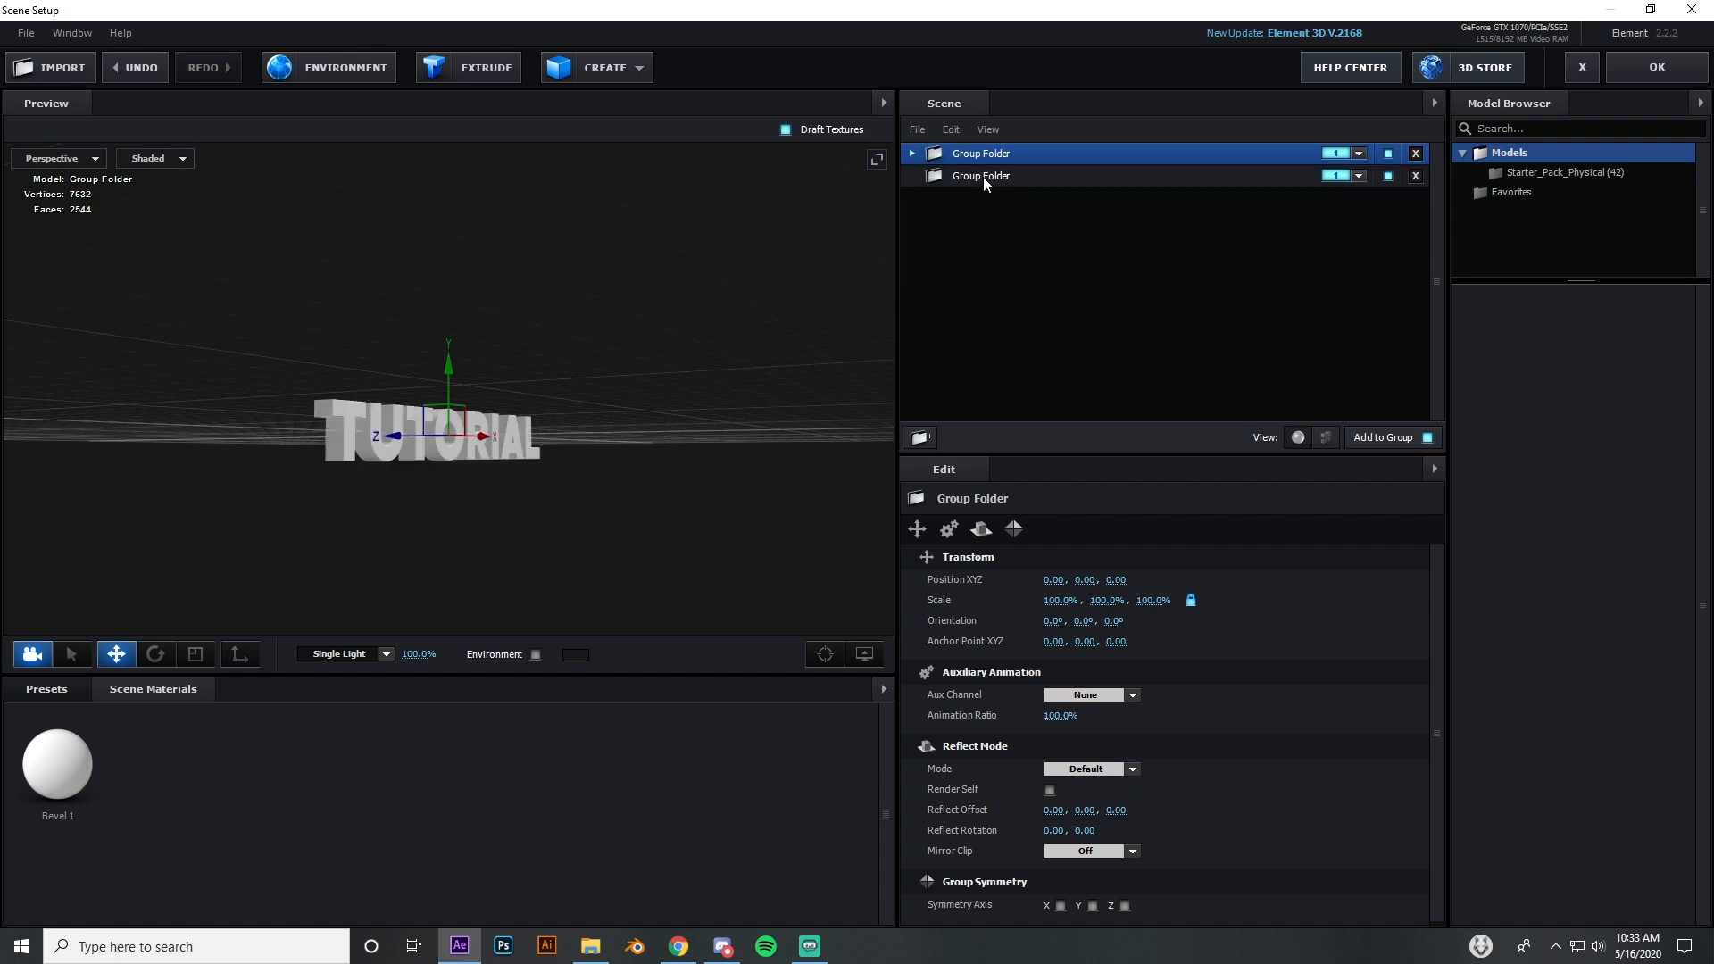
click(1357, 176)
click(993, 182)
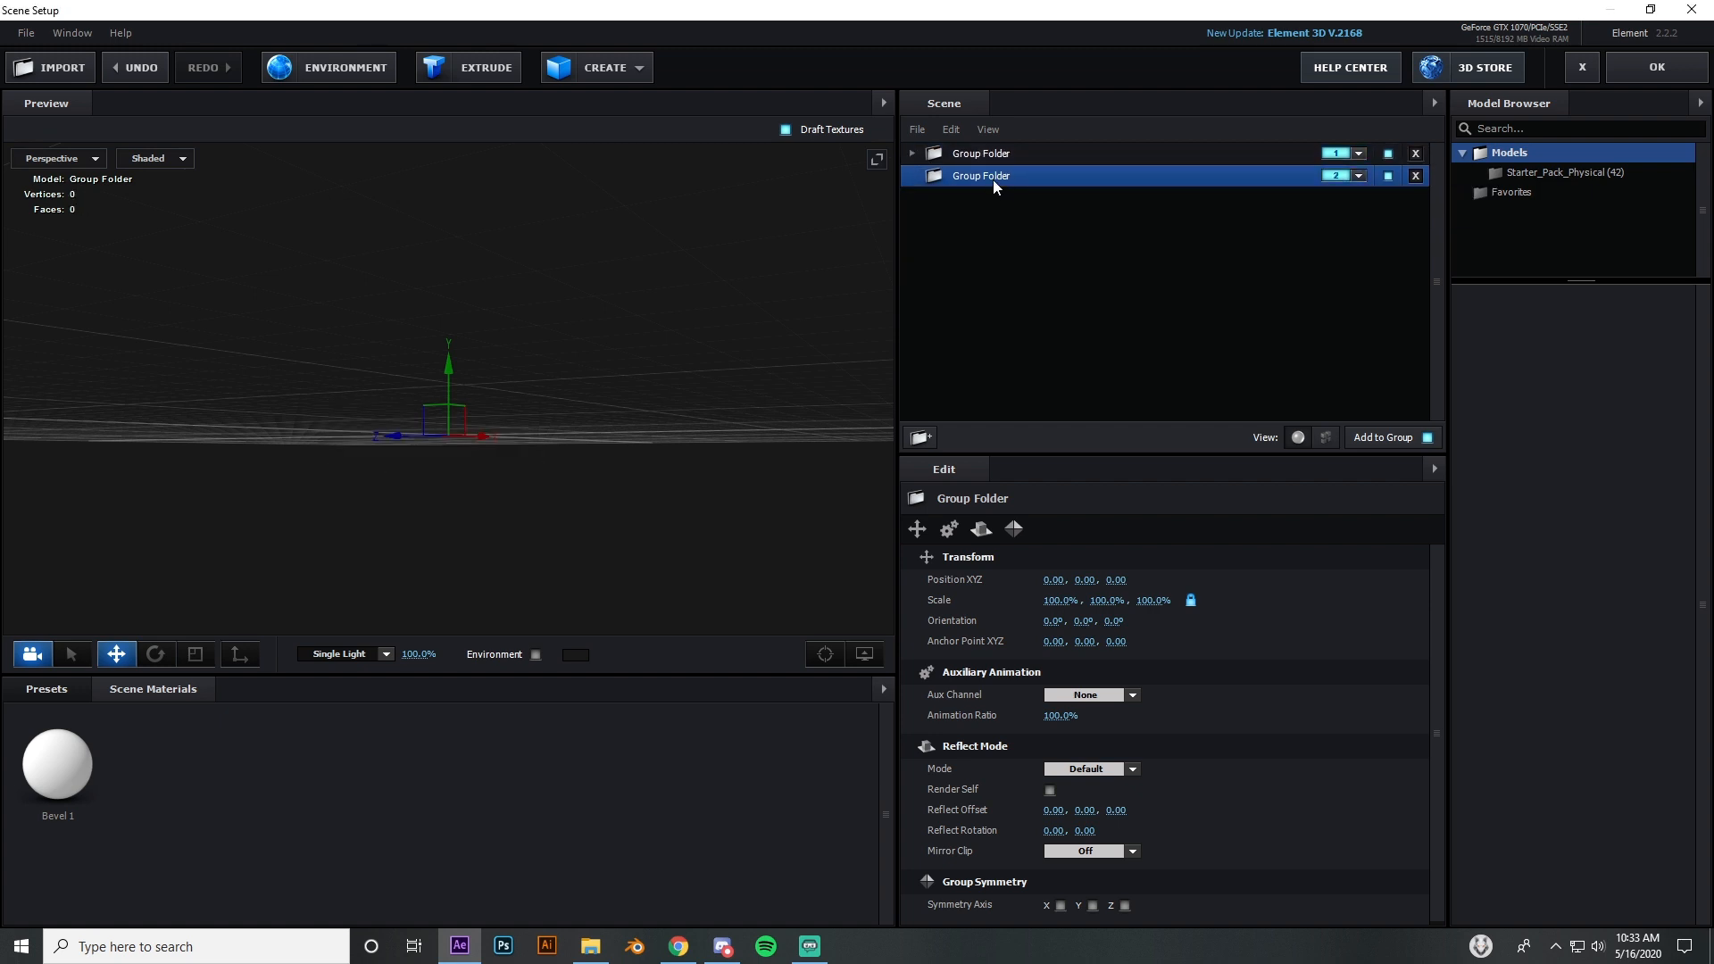
Step: Add the floor_fracture model from Starter_Pack_Physical to the second group folder and rotate it upright to an X orientation of 90°
click(1548, 172)
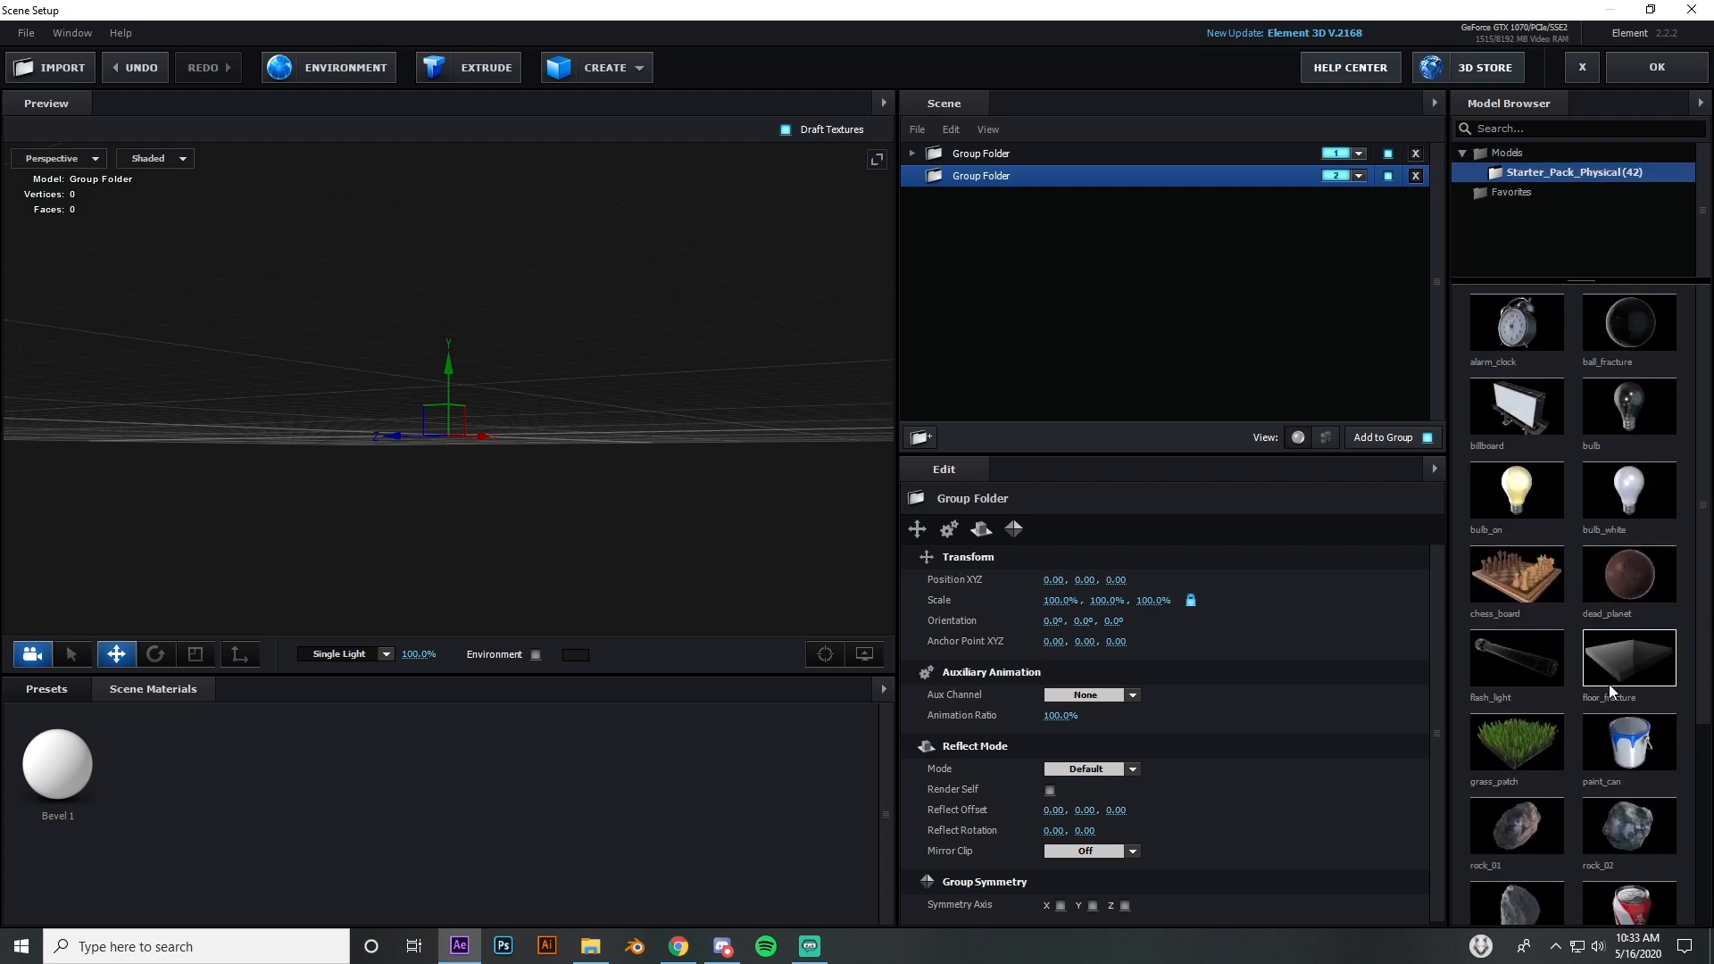
drag(1609, 687, 1000, 180)
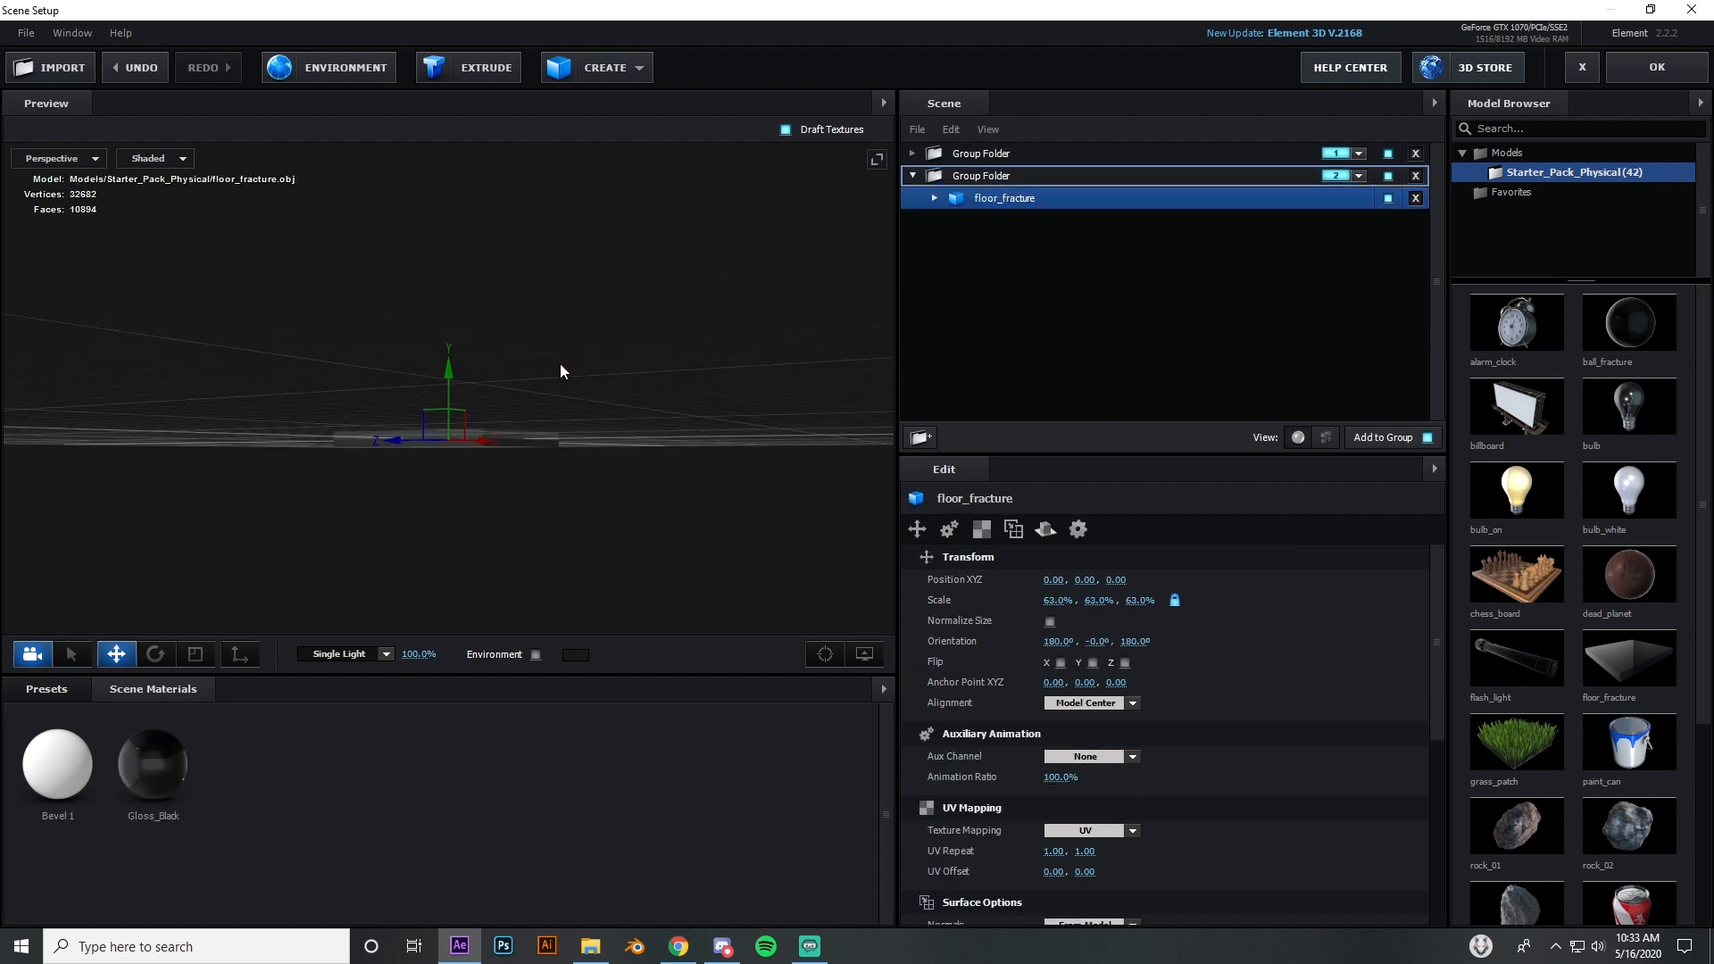
drag(559, 362, 577, 414)
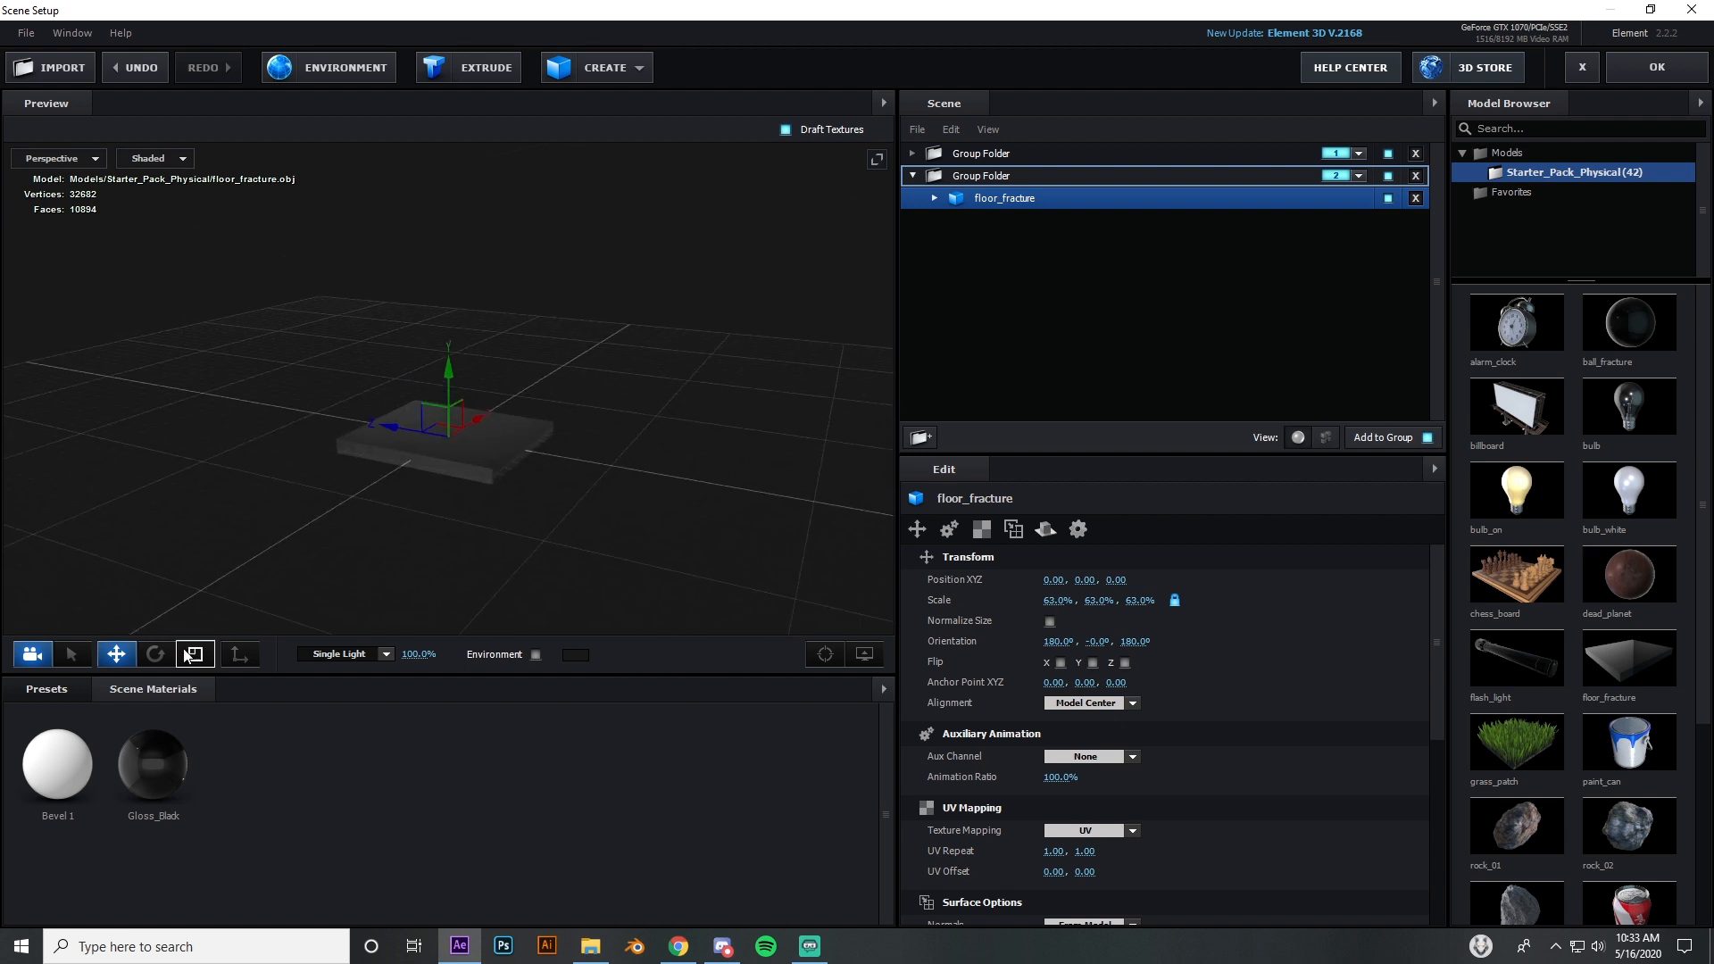
click(156, 654)
drag(467, 372, 520, 471)
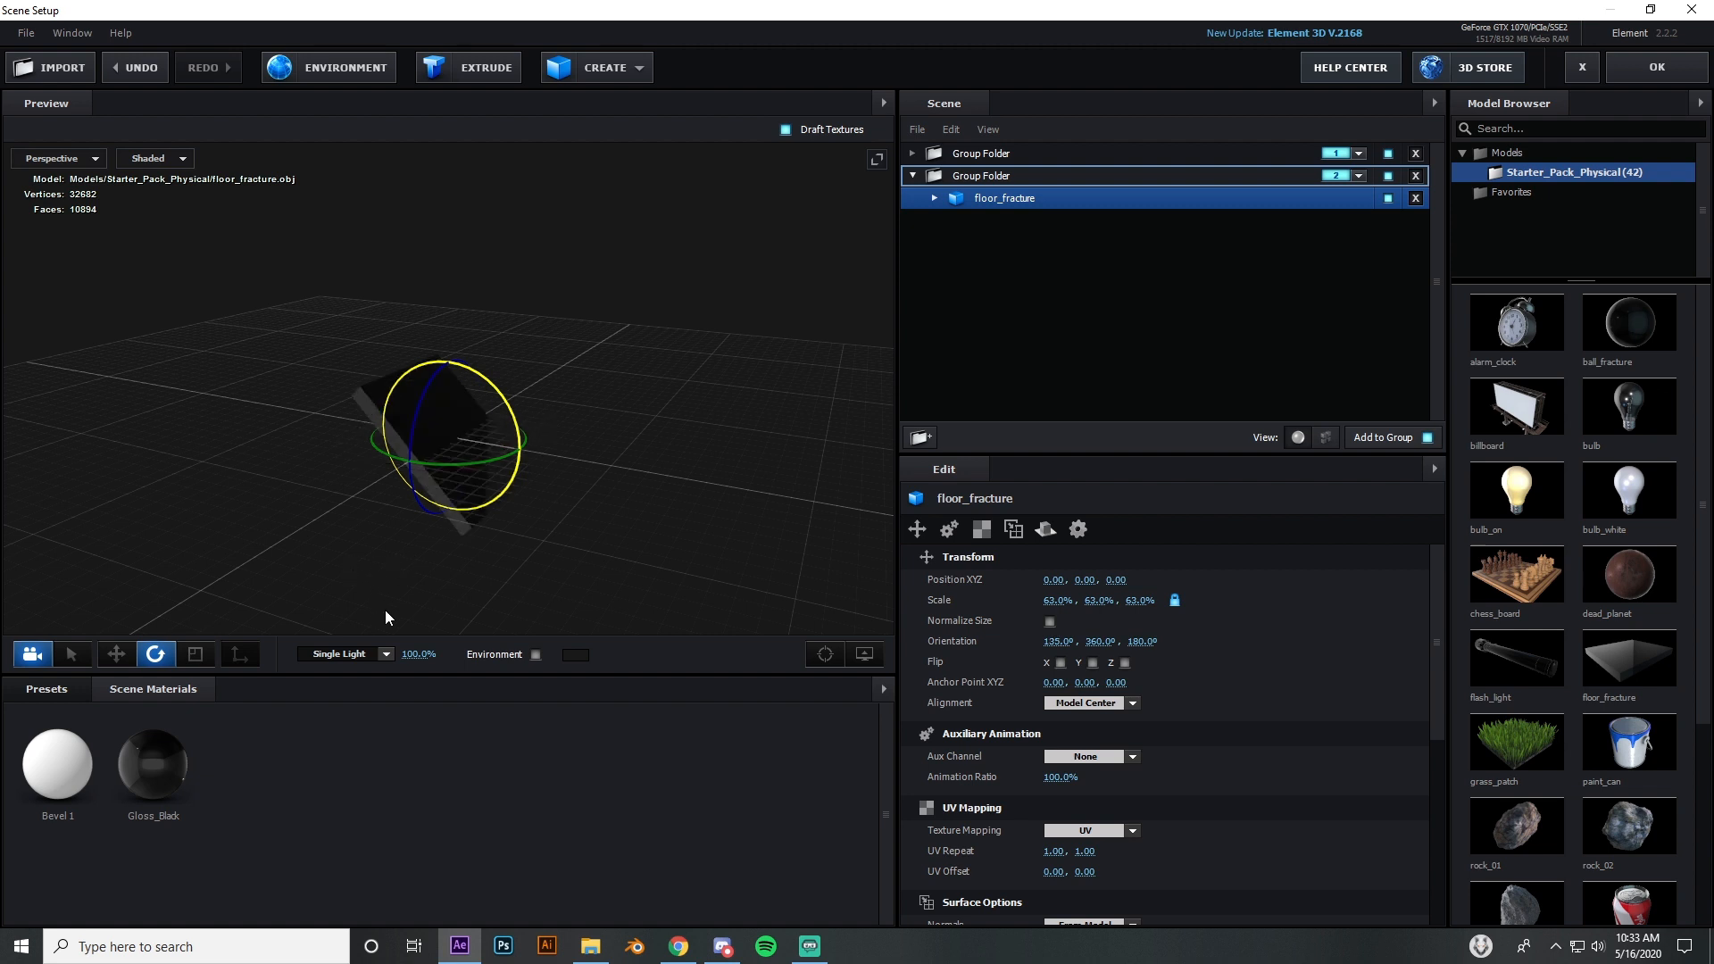
drag(386, 618, 518, 612)
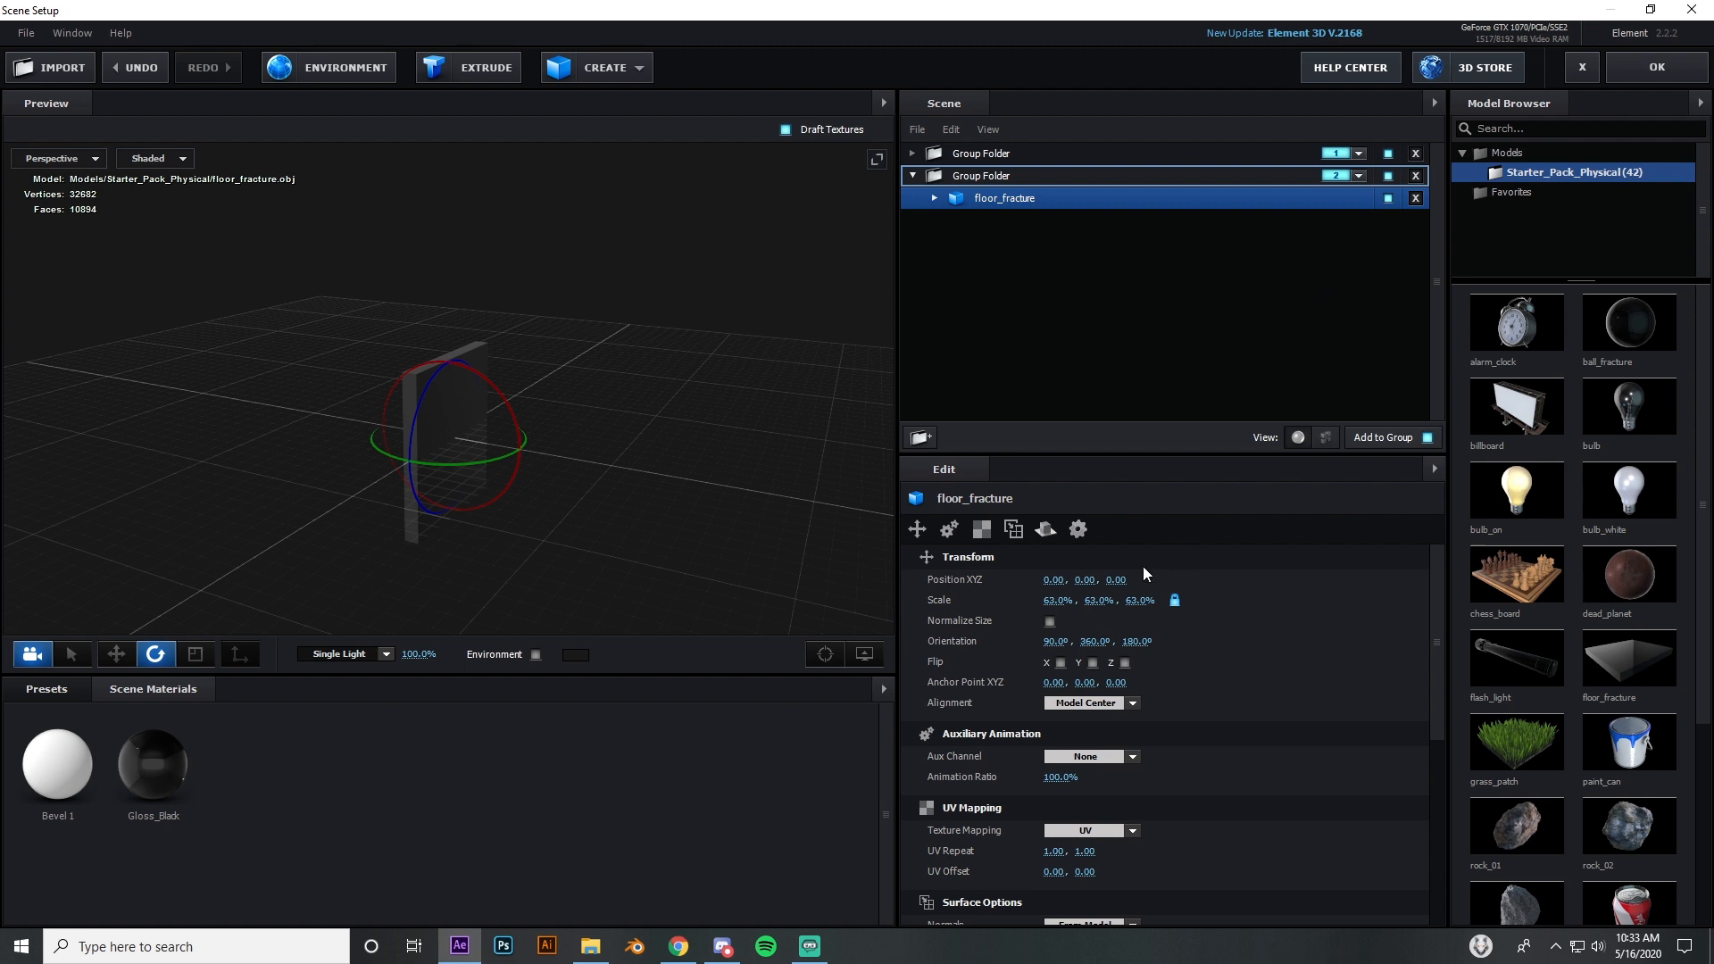
Step: Examine the texture, basic, reflectivity and illumination settings of the floor_fracture model's Gloss_Black material
click(933, 198)
click(1018, 222)
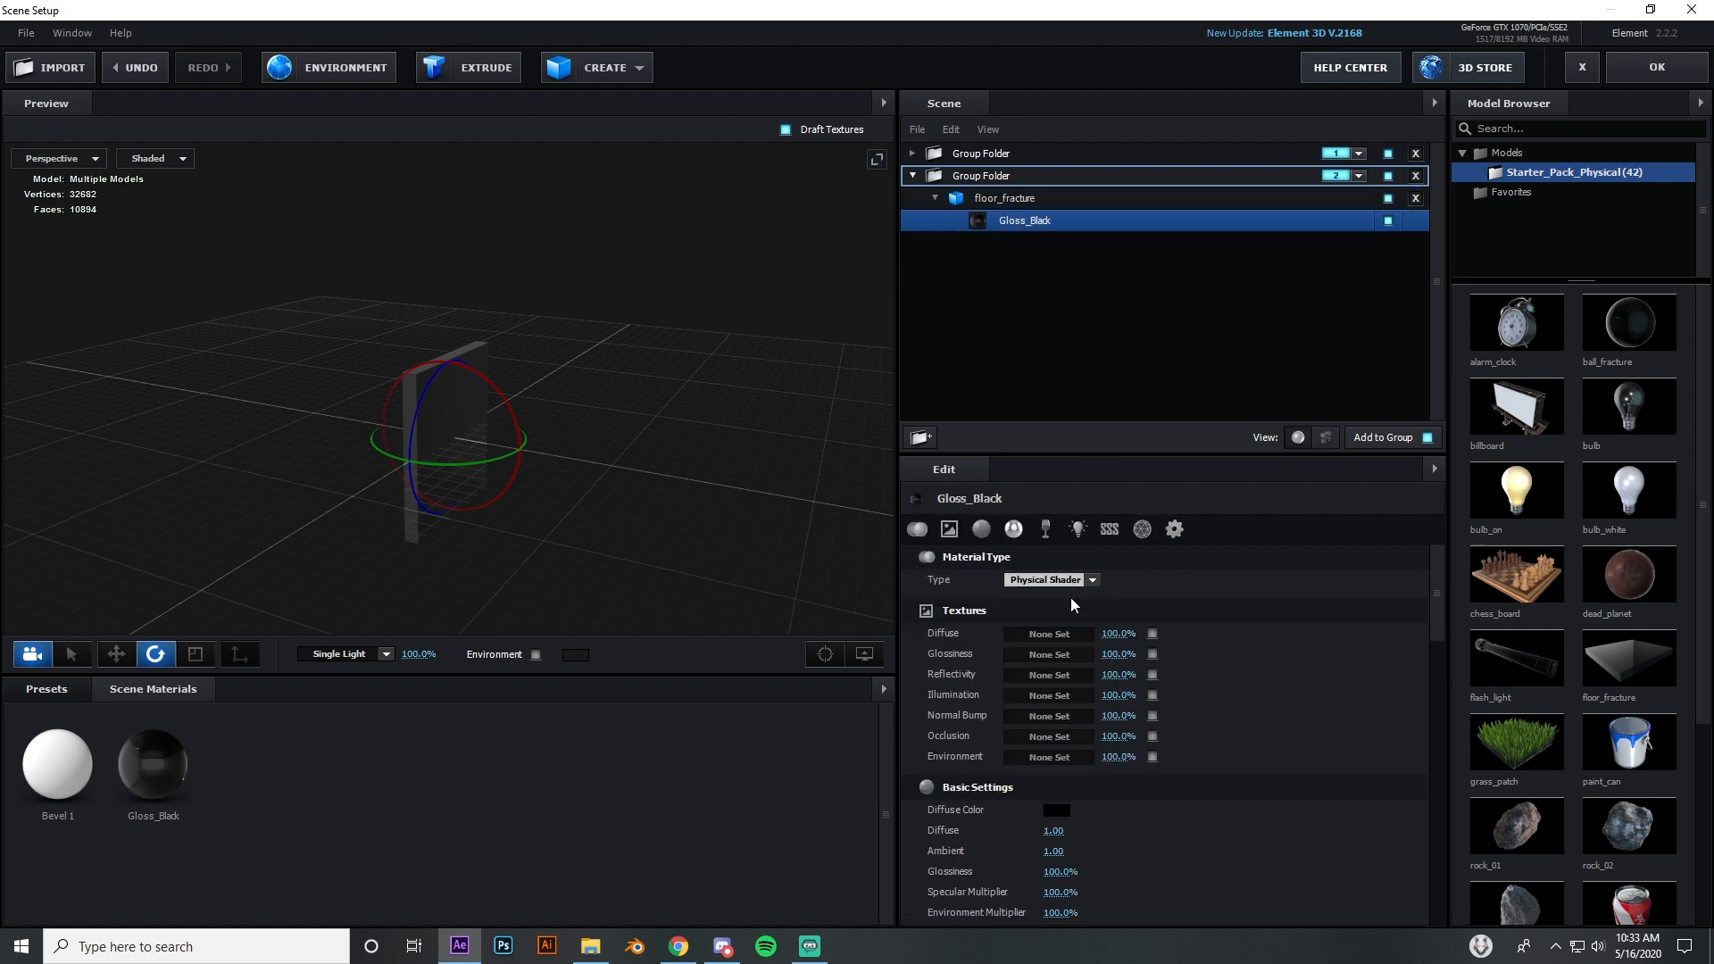
click(982, 531)
scroll(1004, 607, up, 1)
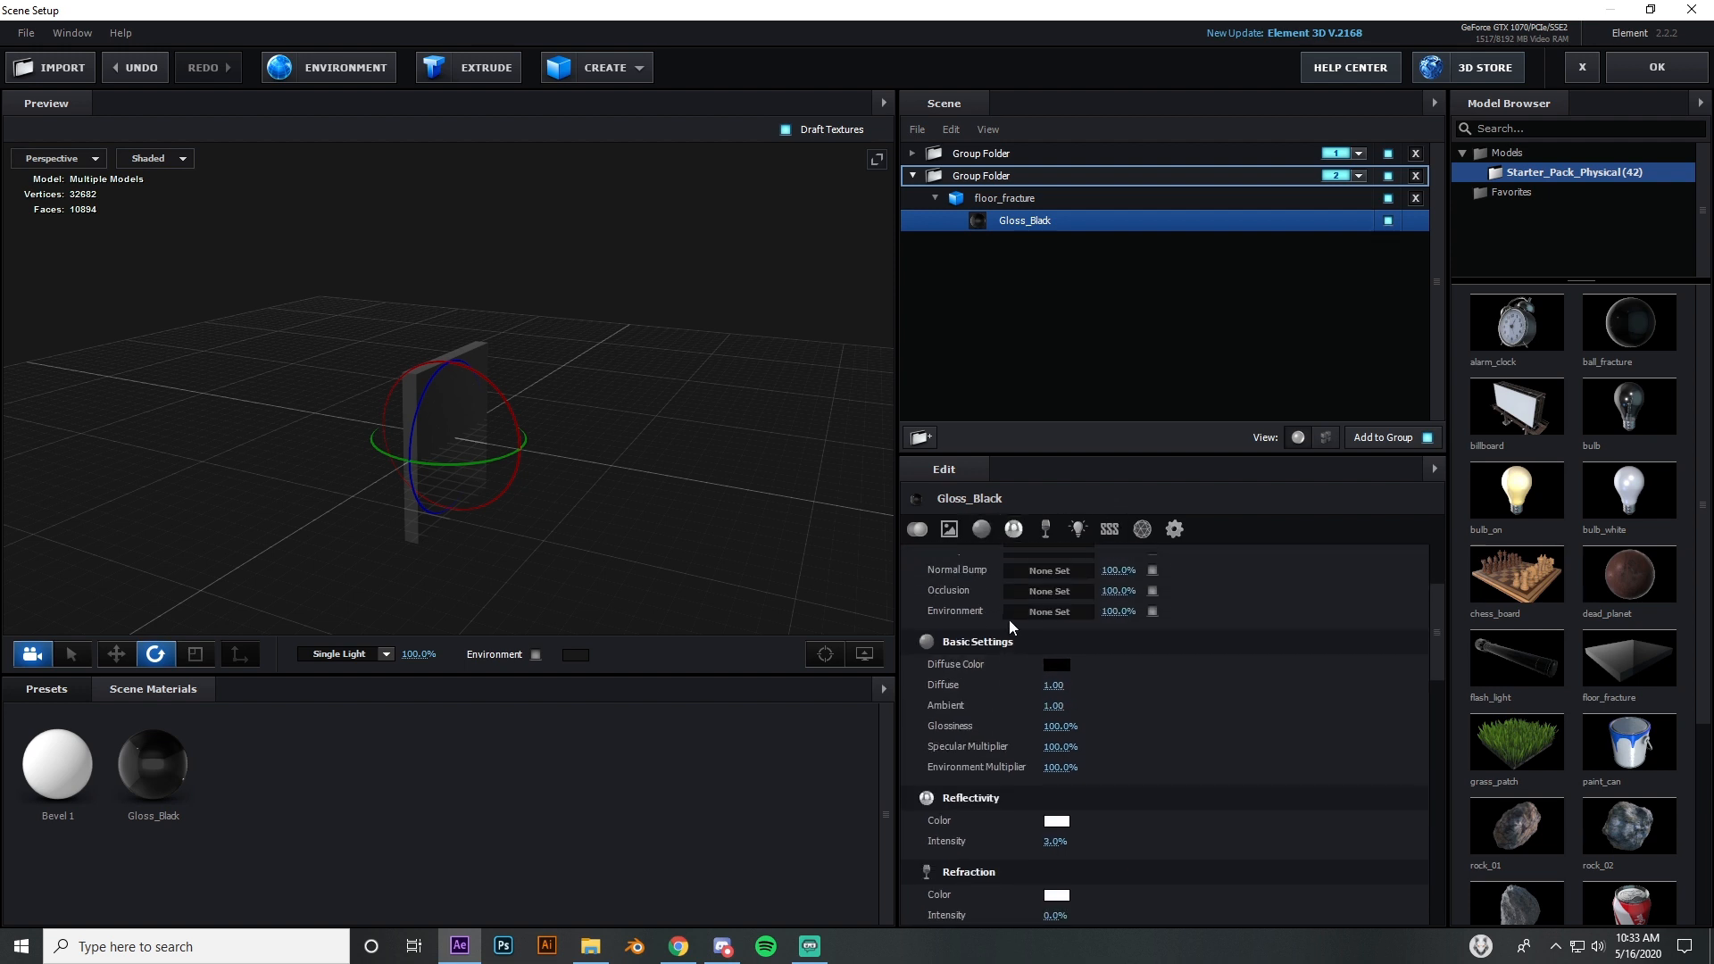
scroll(1008, 620, up, 2)
scroll(1067, 642, down, 5)
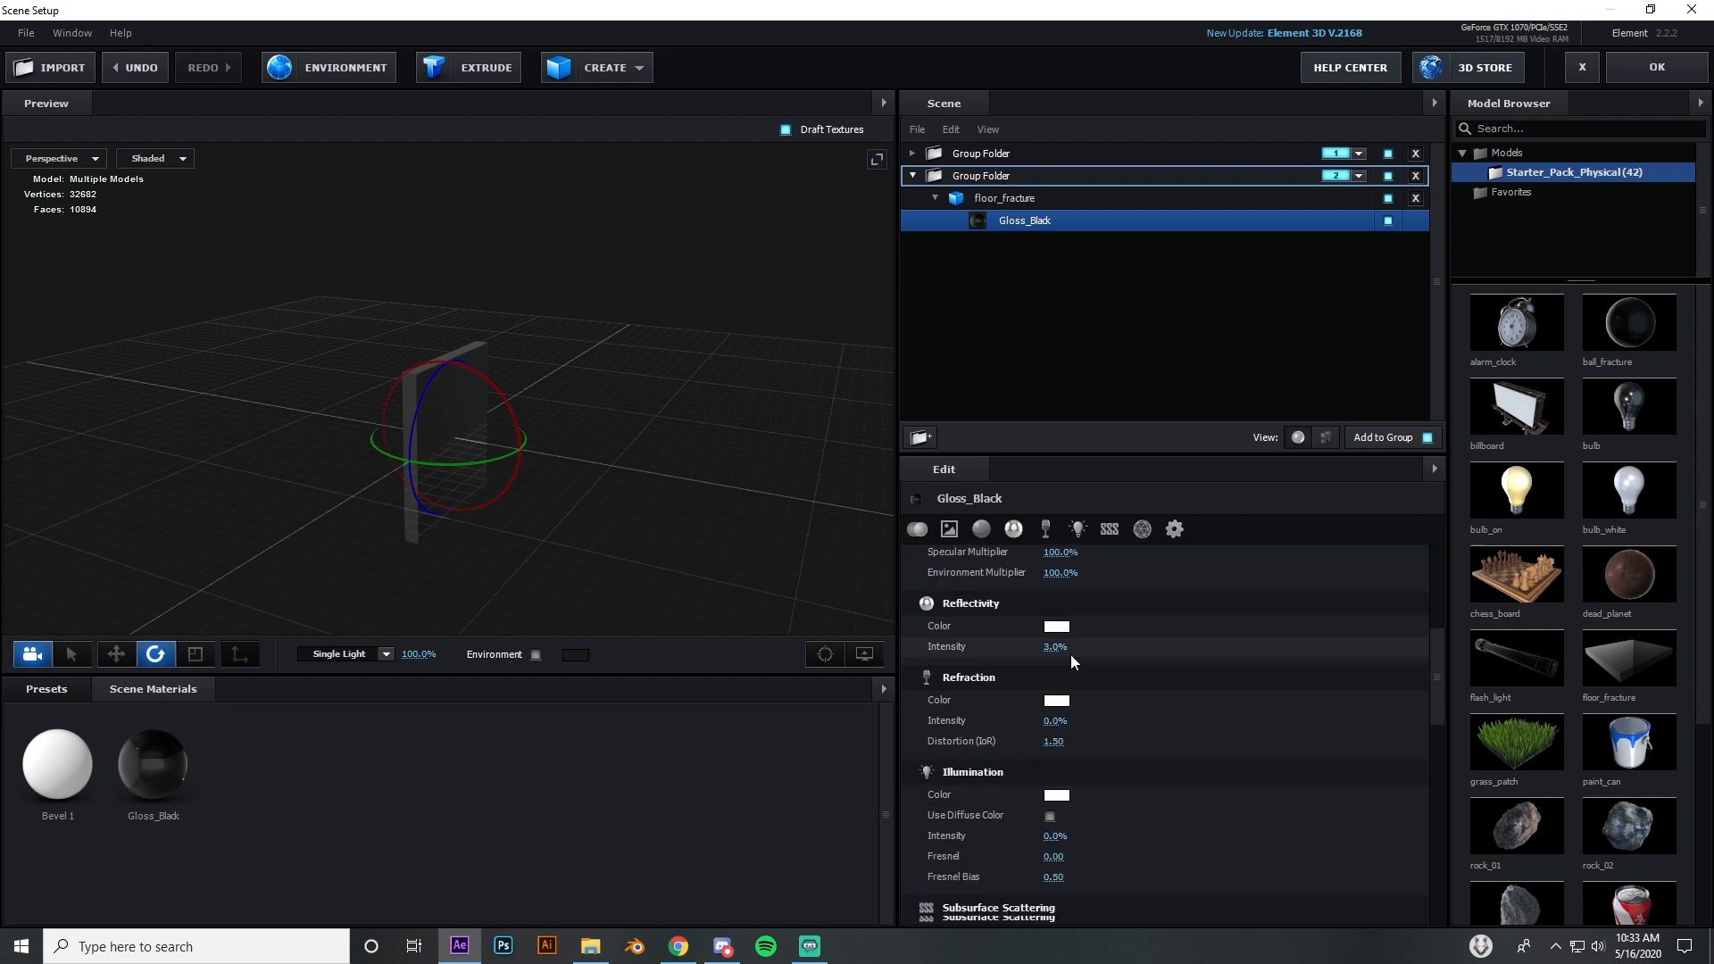
scroll(1069, 655, up, 5)
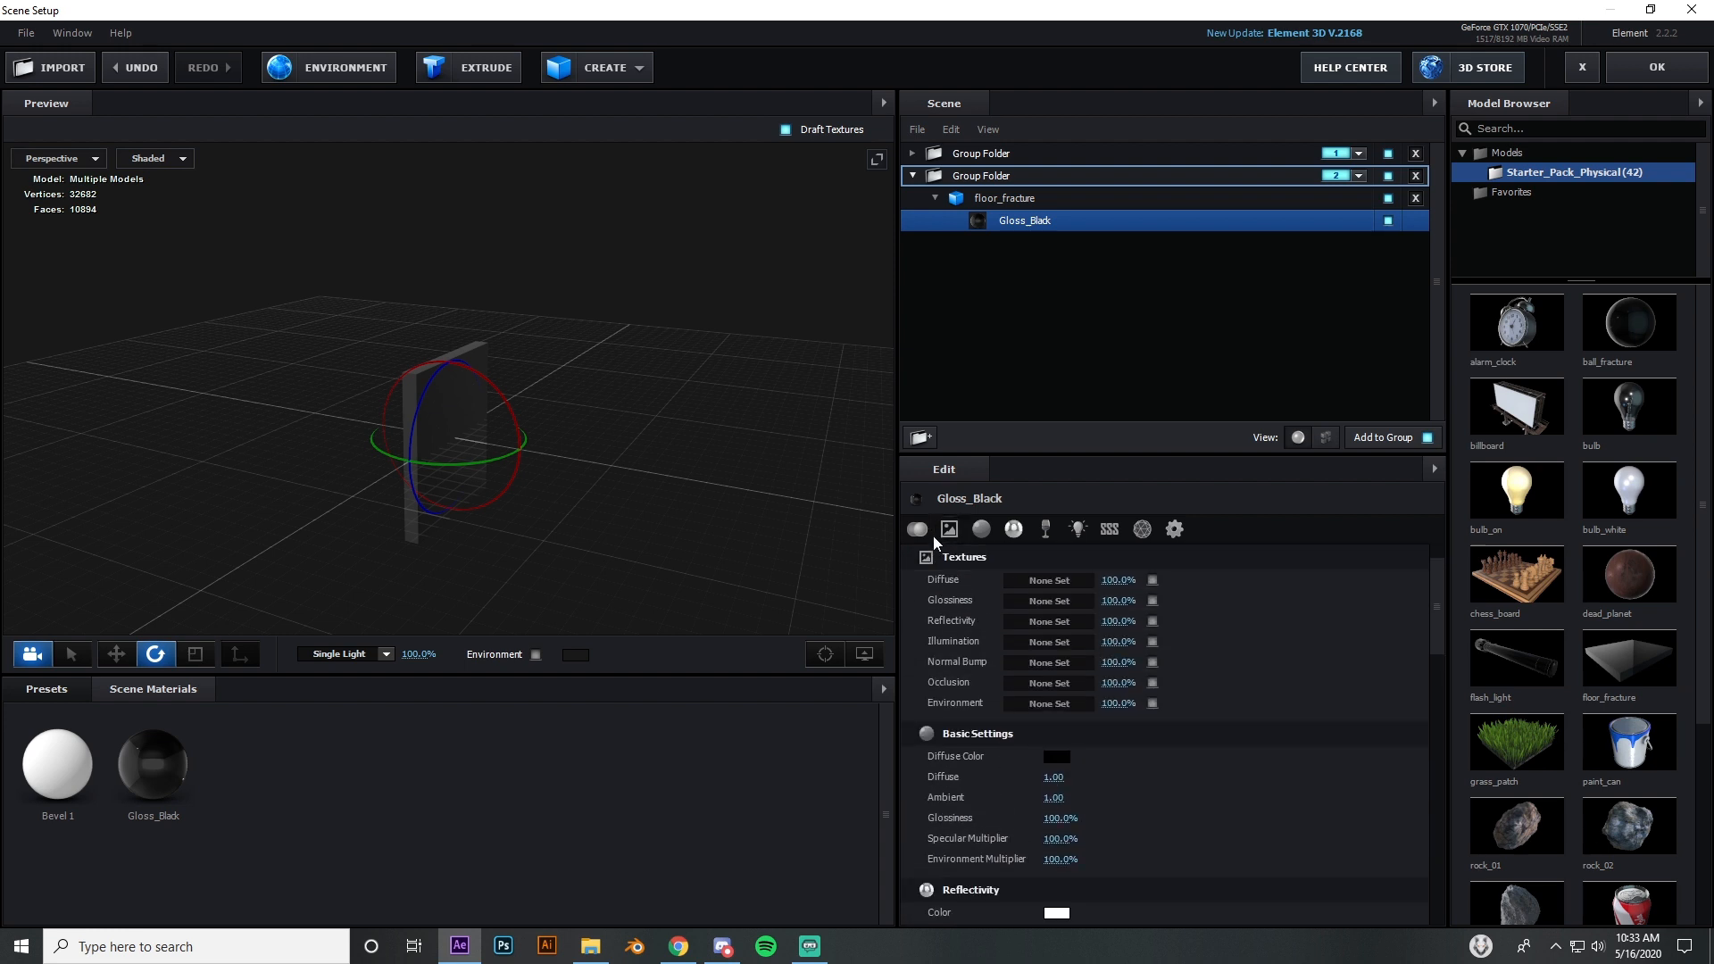
scroll(934, 536, up, 1)
scroll(1053, 640, down, 3)
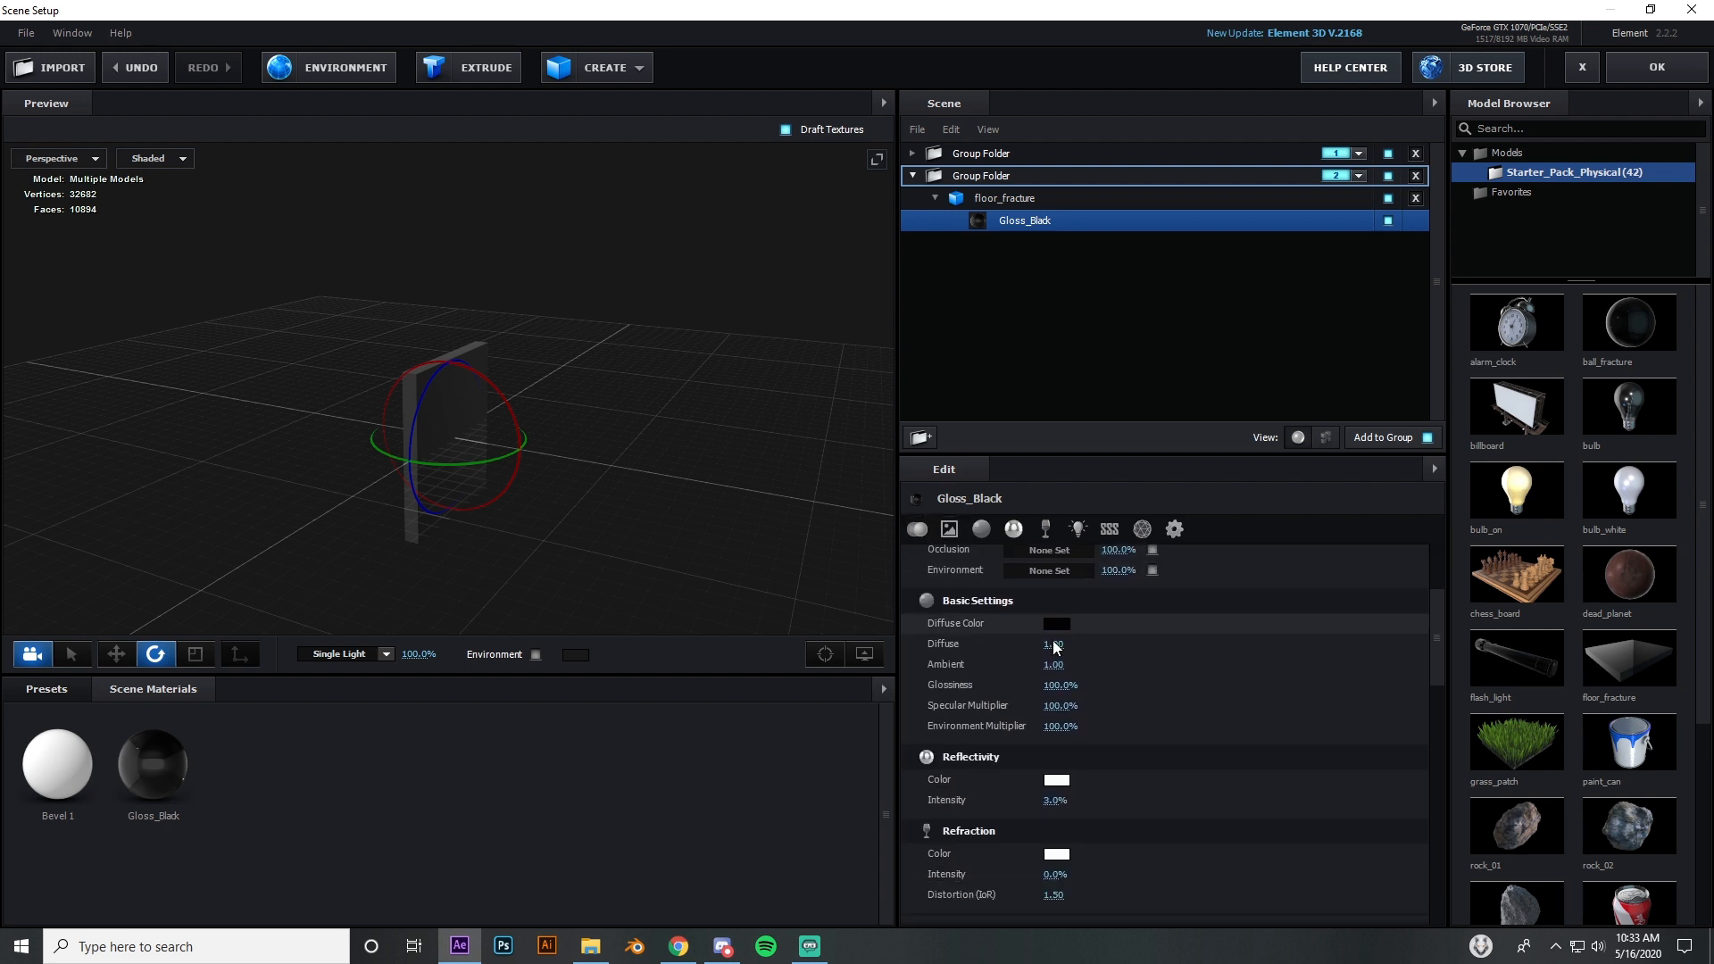
scroll(1052, 640, up, 3)
Step: Accept the scene setup and open the Particle Replicator settings of Group 2 in the Element effect
click(926, 176)
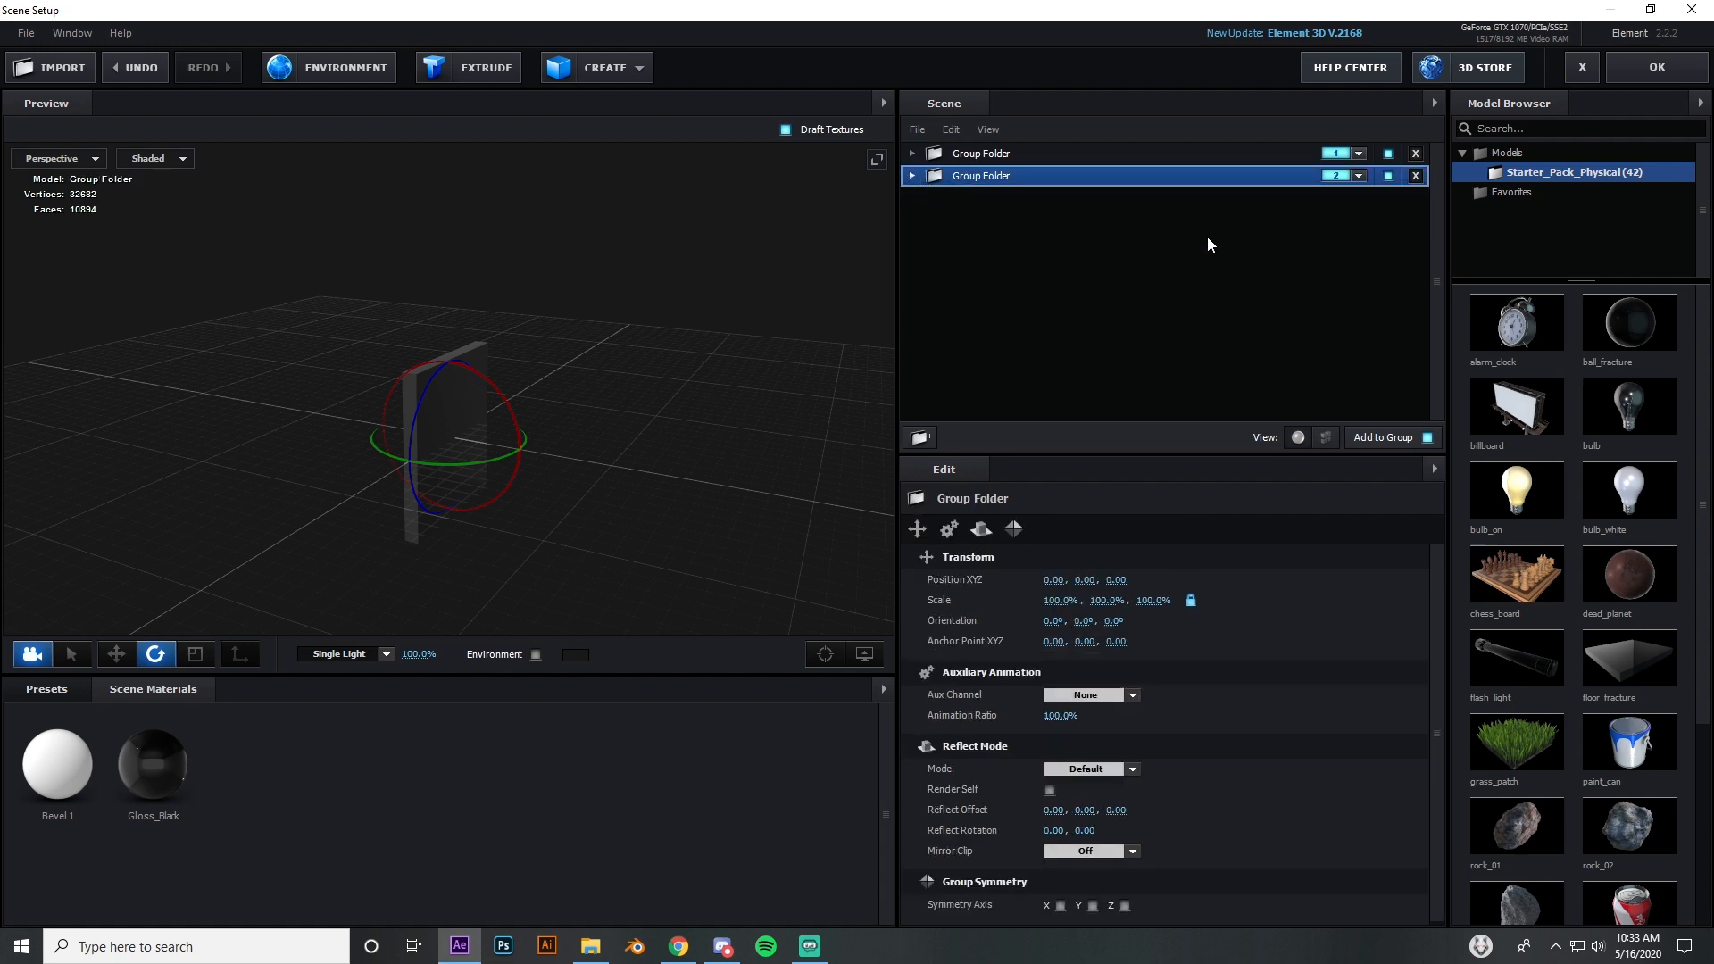
click(1612, 73)
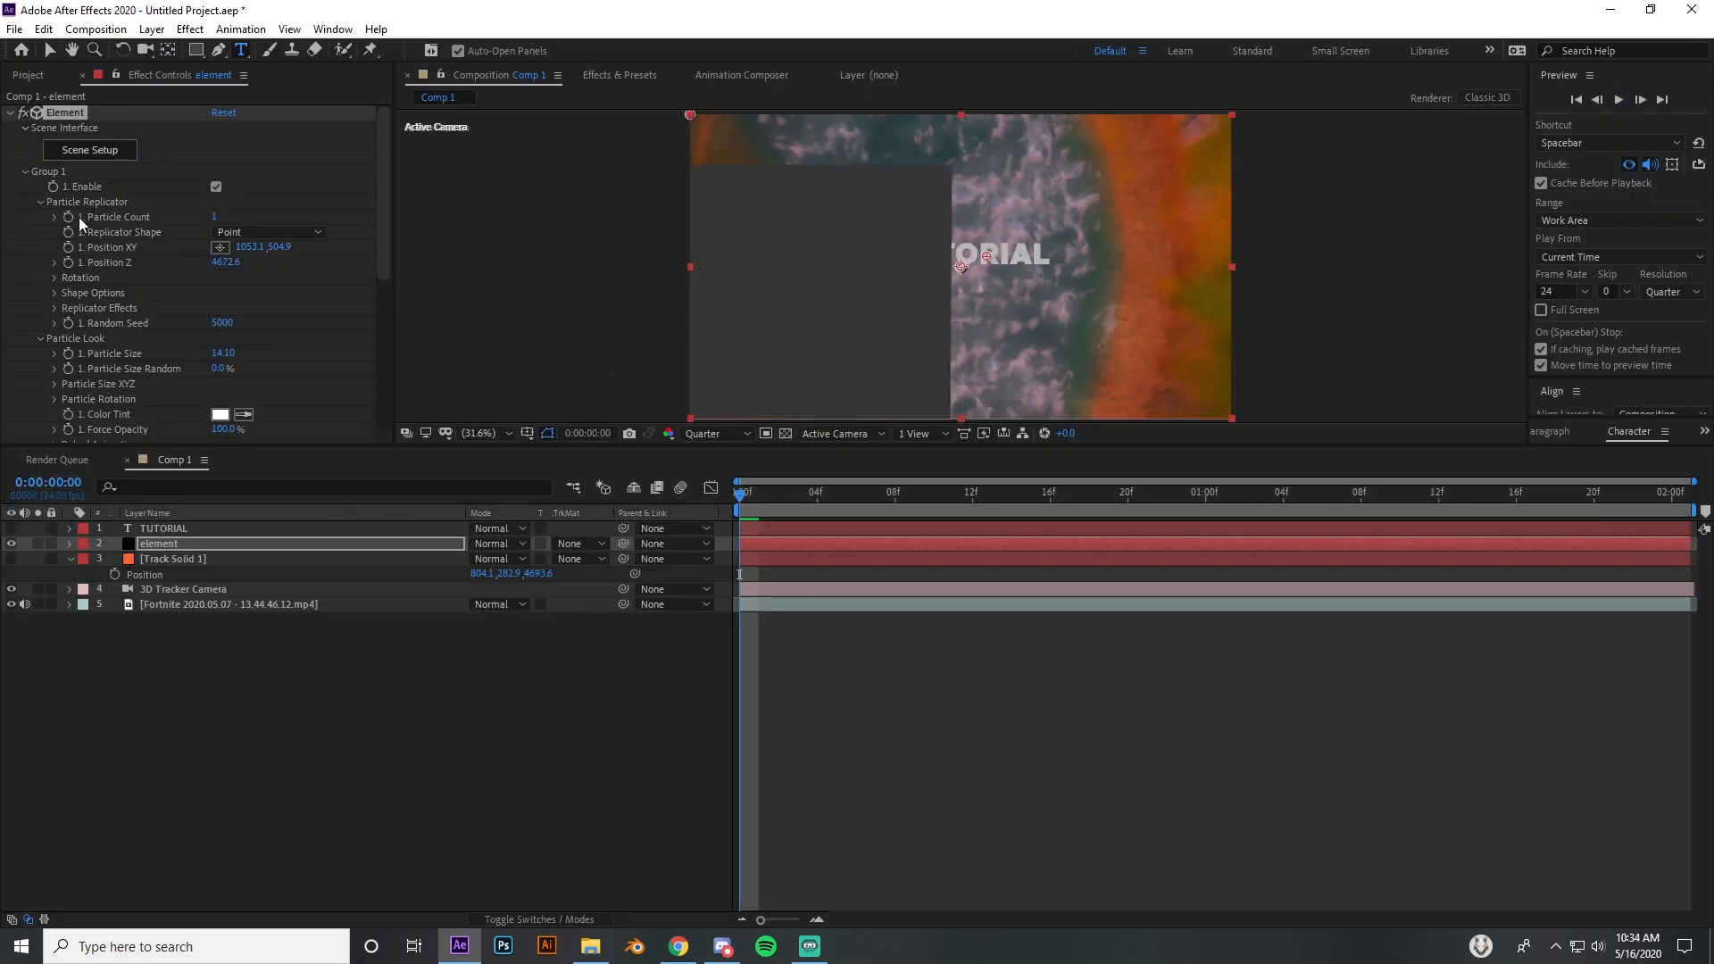
click(25, 171)
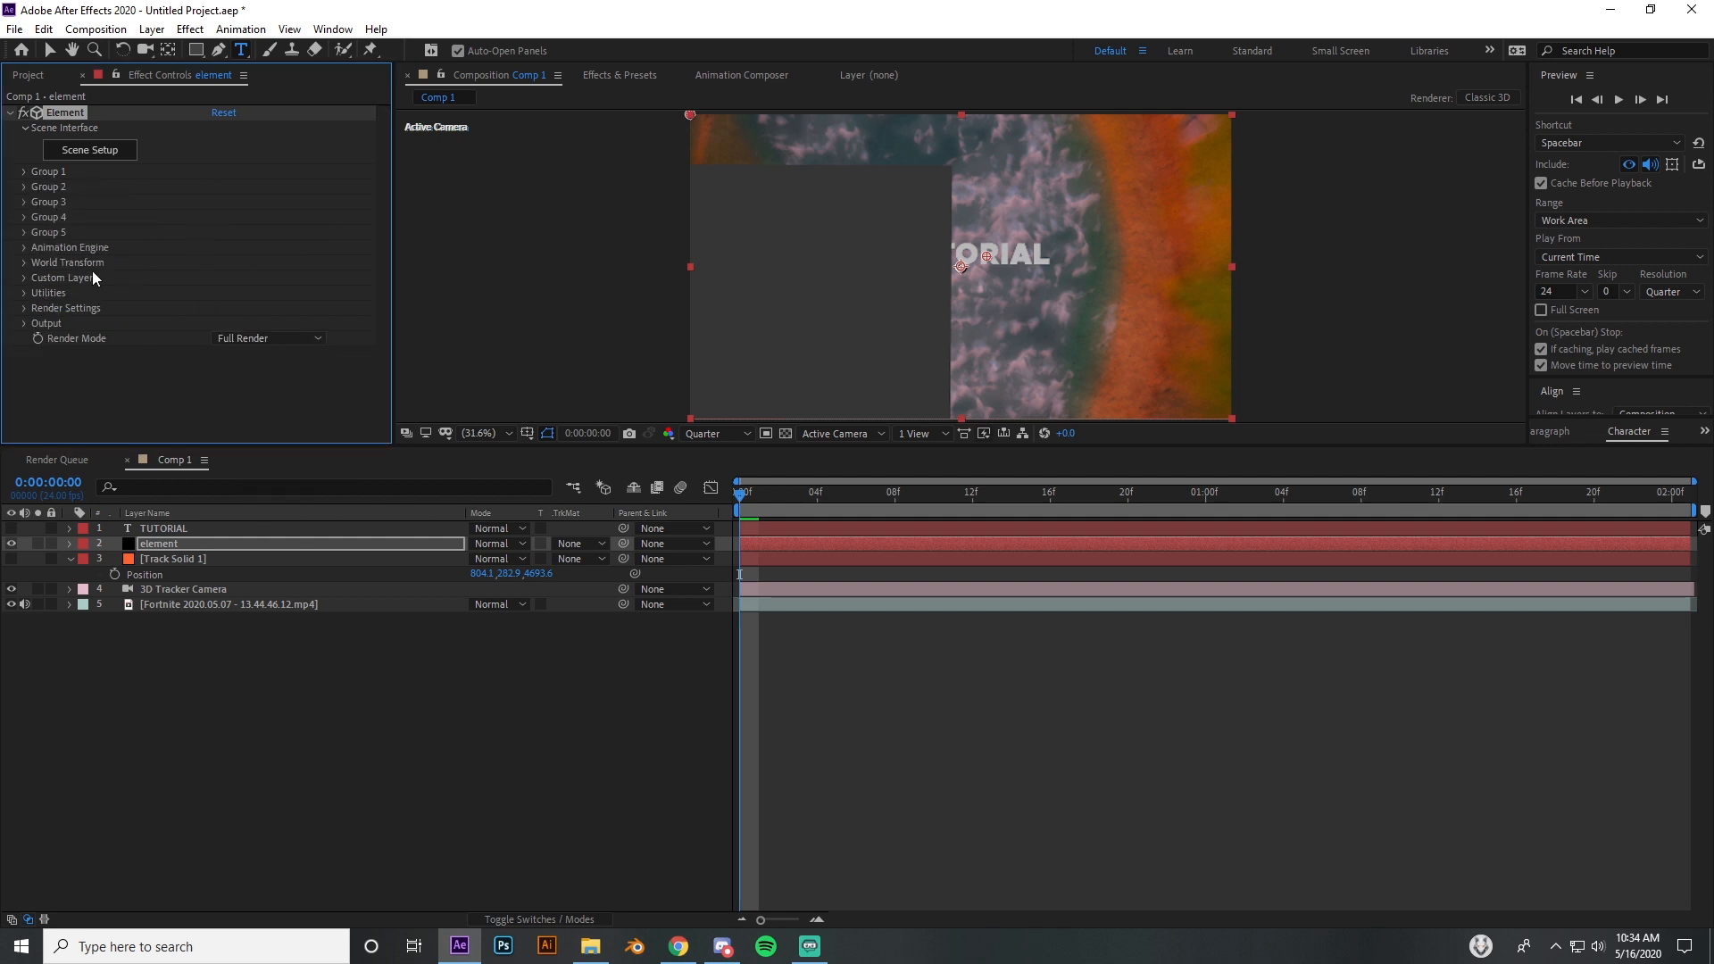
click(25, 186)
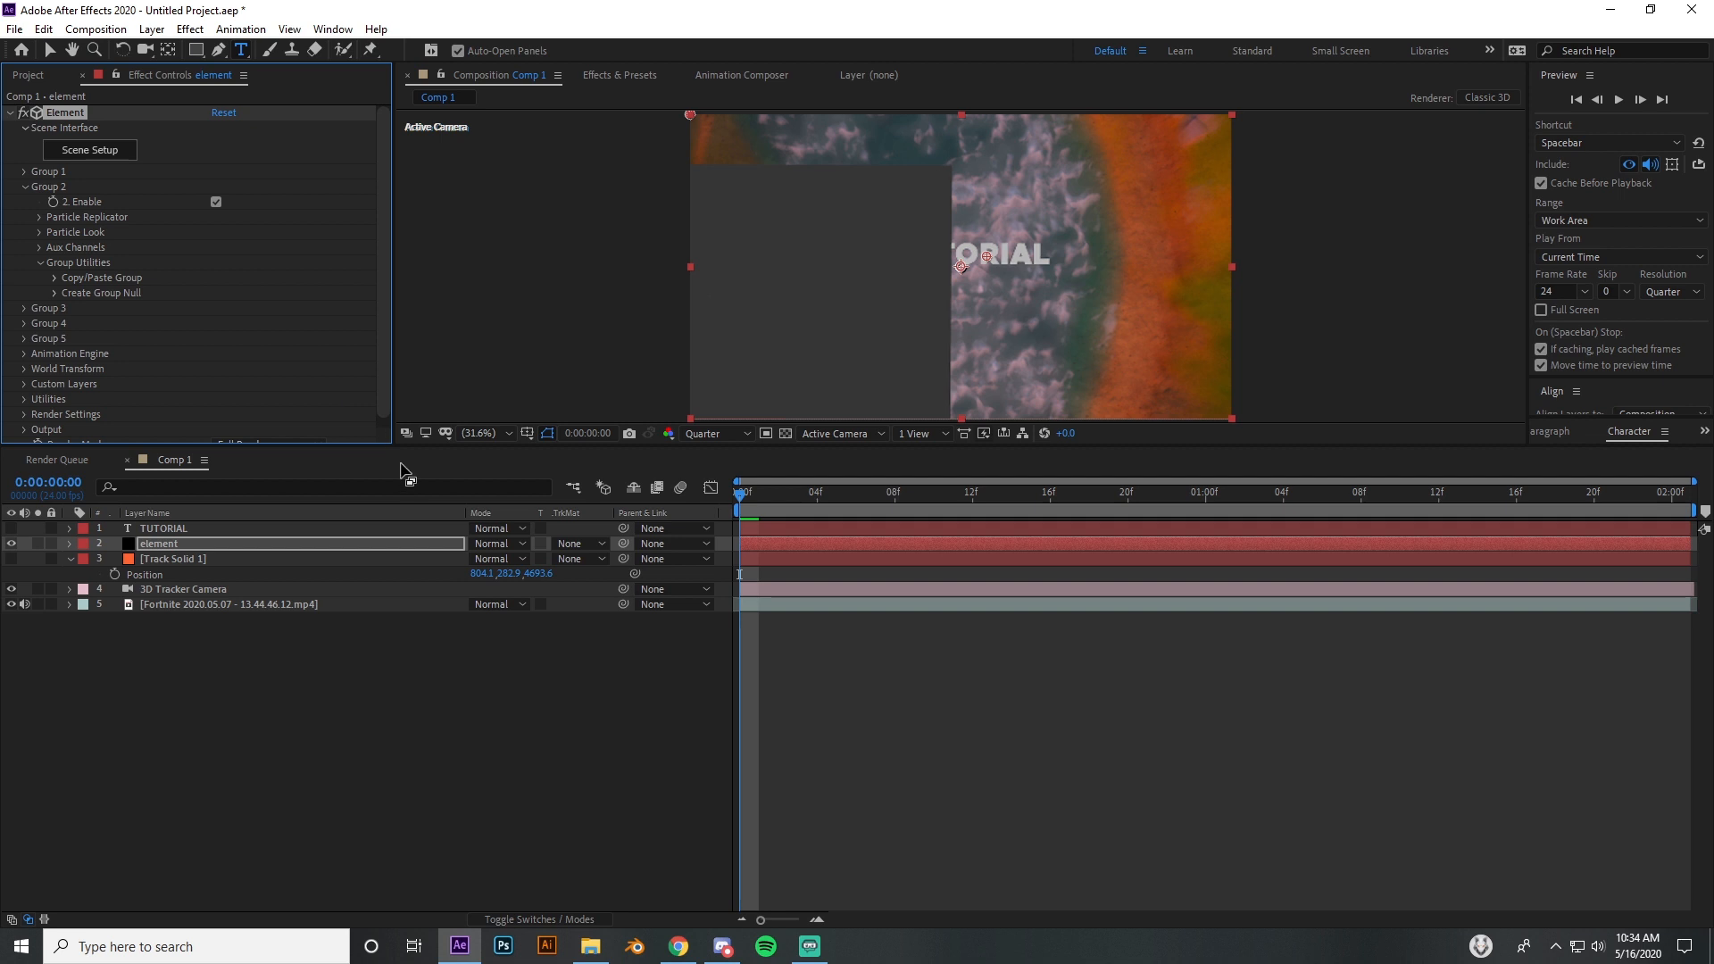
click(39, 217)
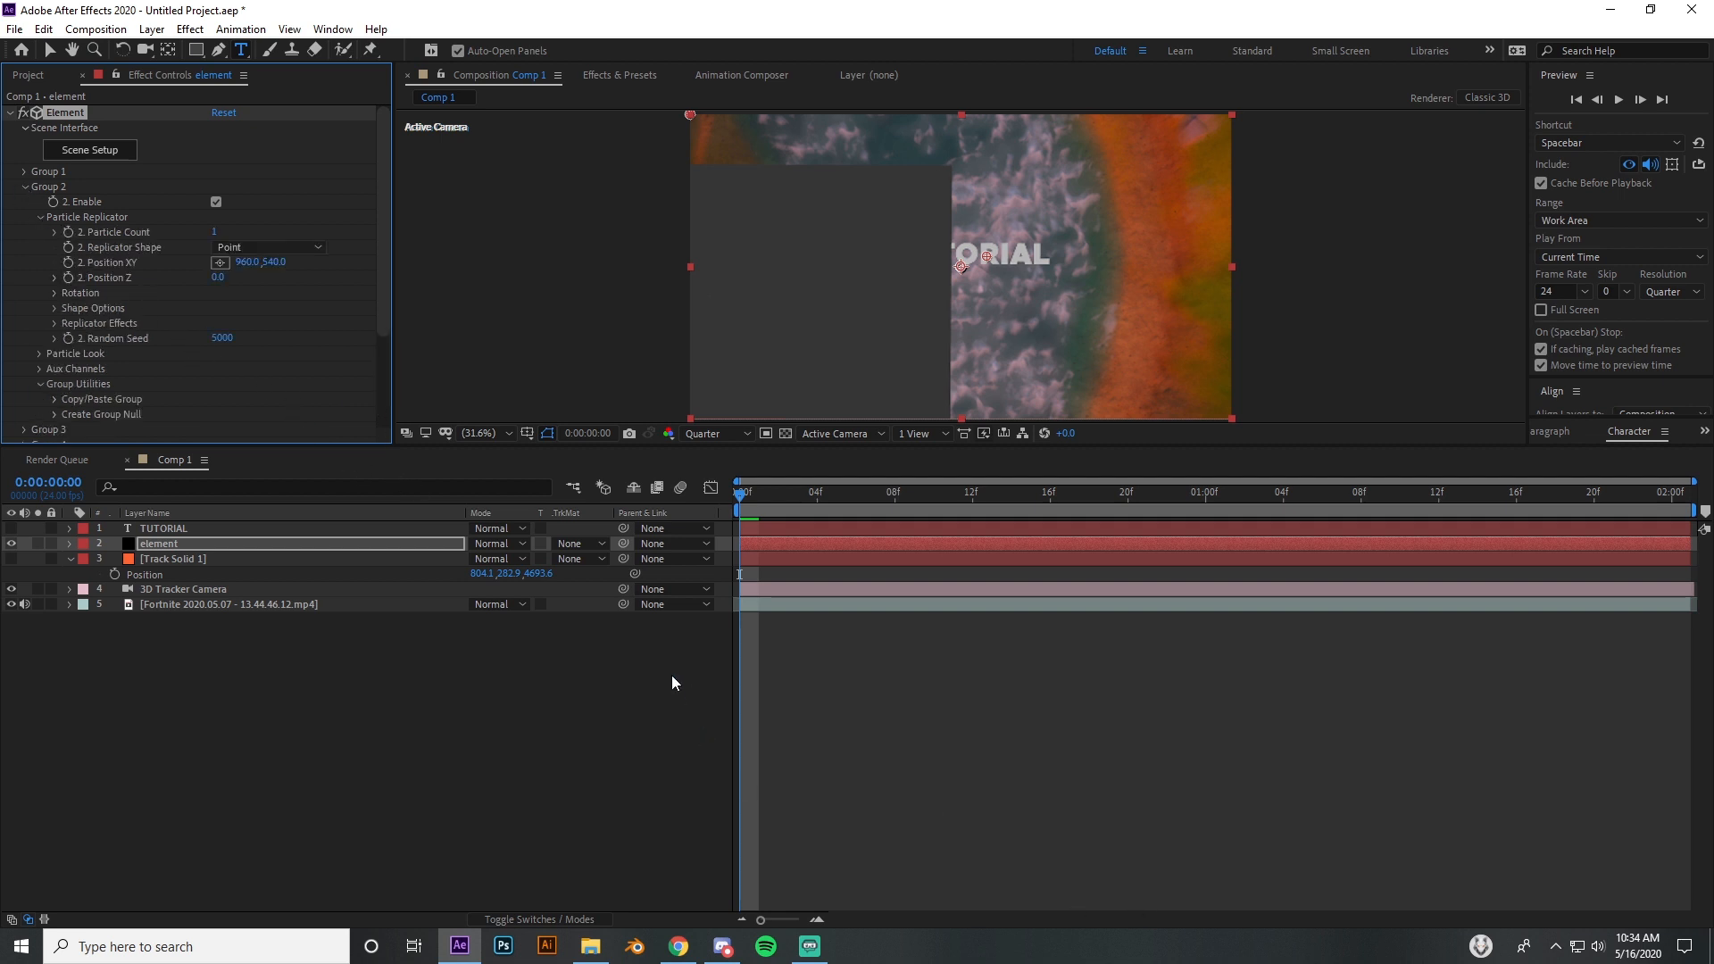
Step: Copy Track Solid 1's X and Y position into Group 2's Position XY, giving 804.1, 282.9
click(489, 573)
key(ctrl+c)
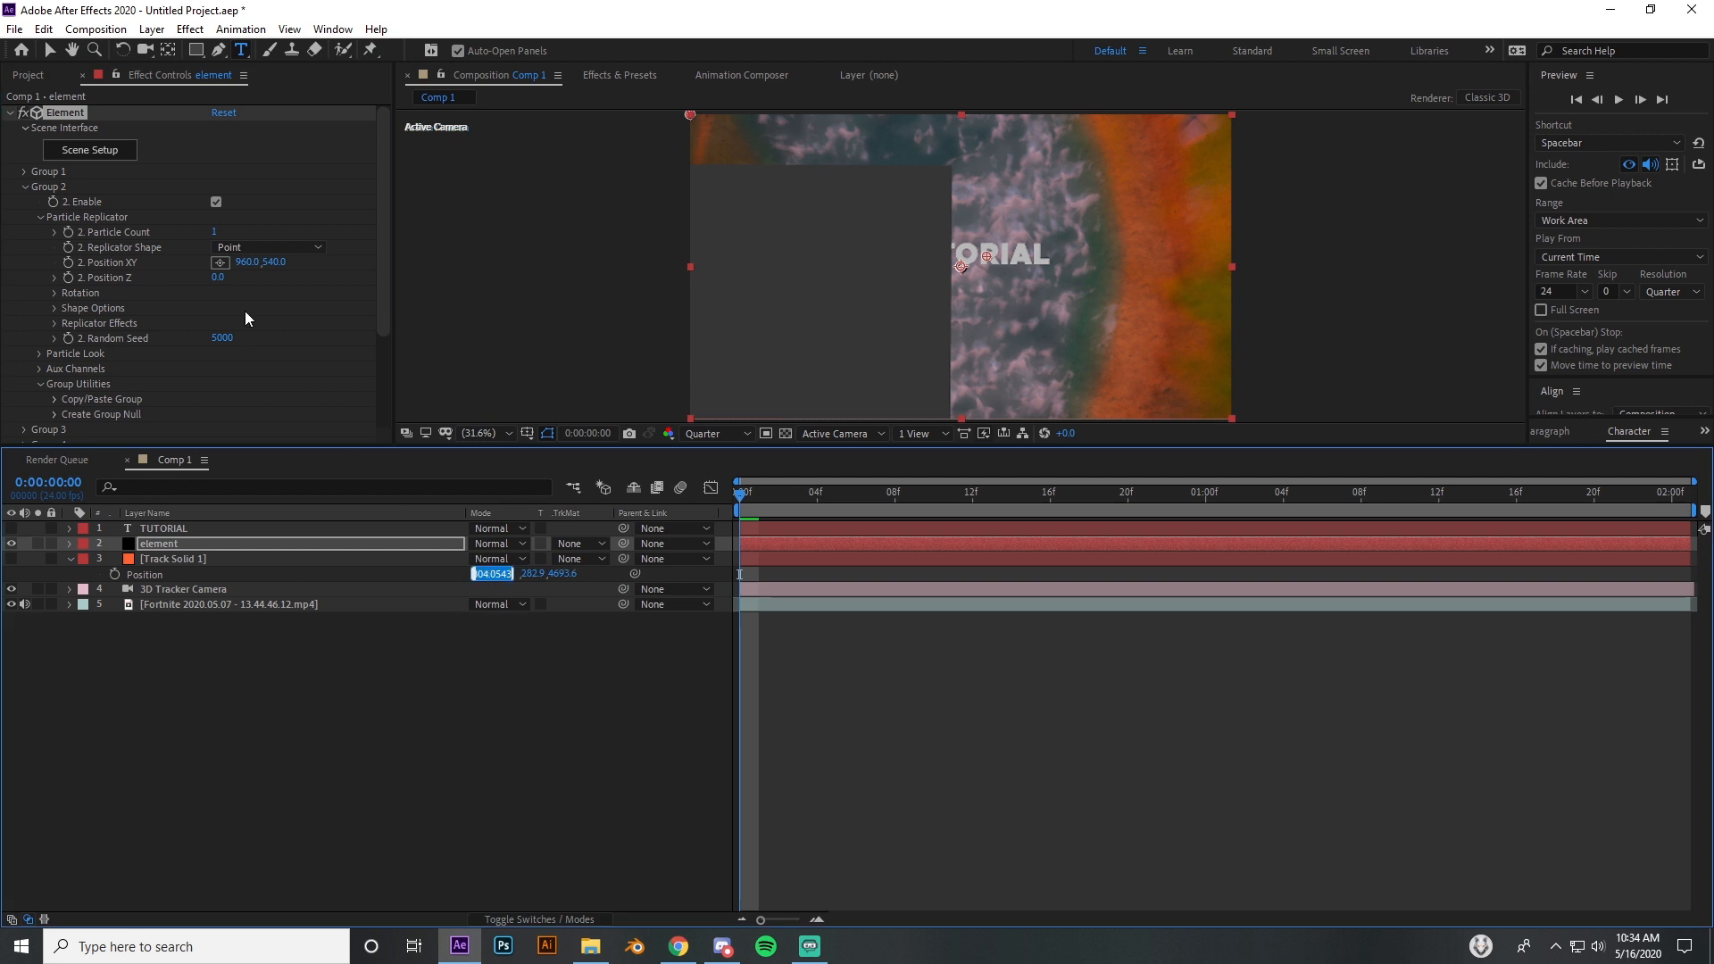
click(247, 262)
key(ctrl+v)
key(Return)
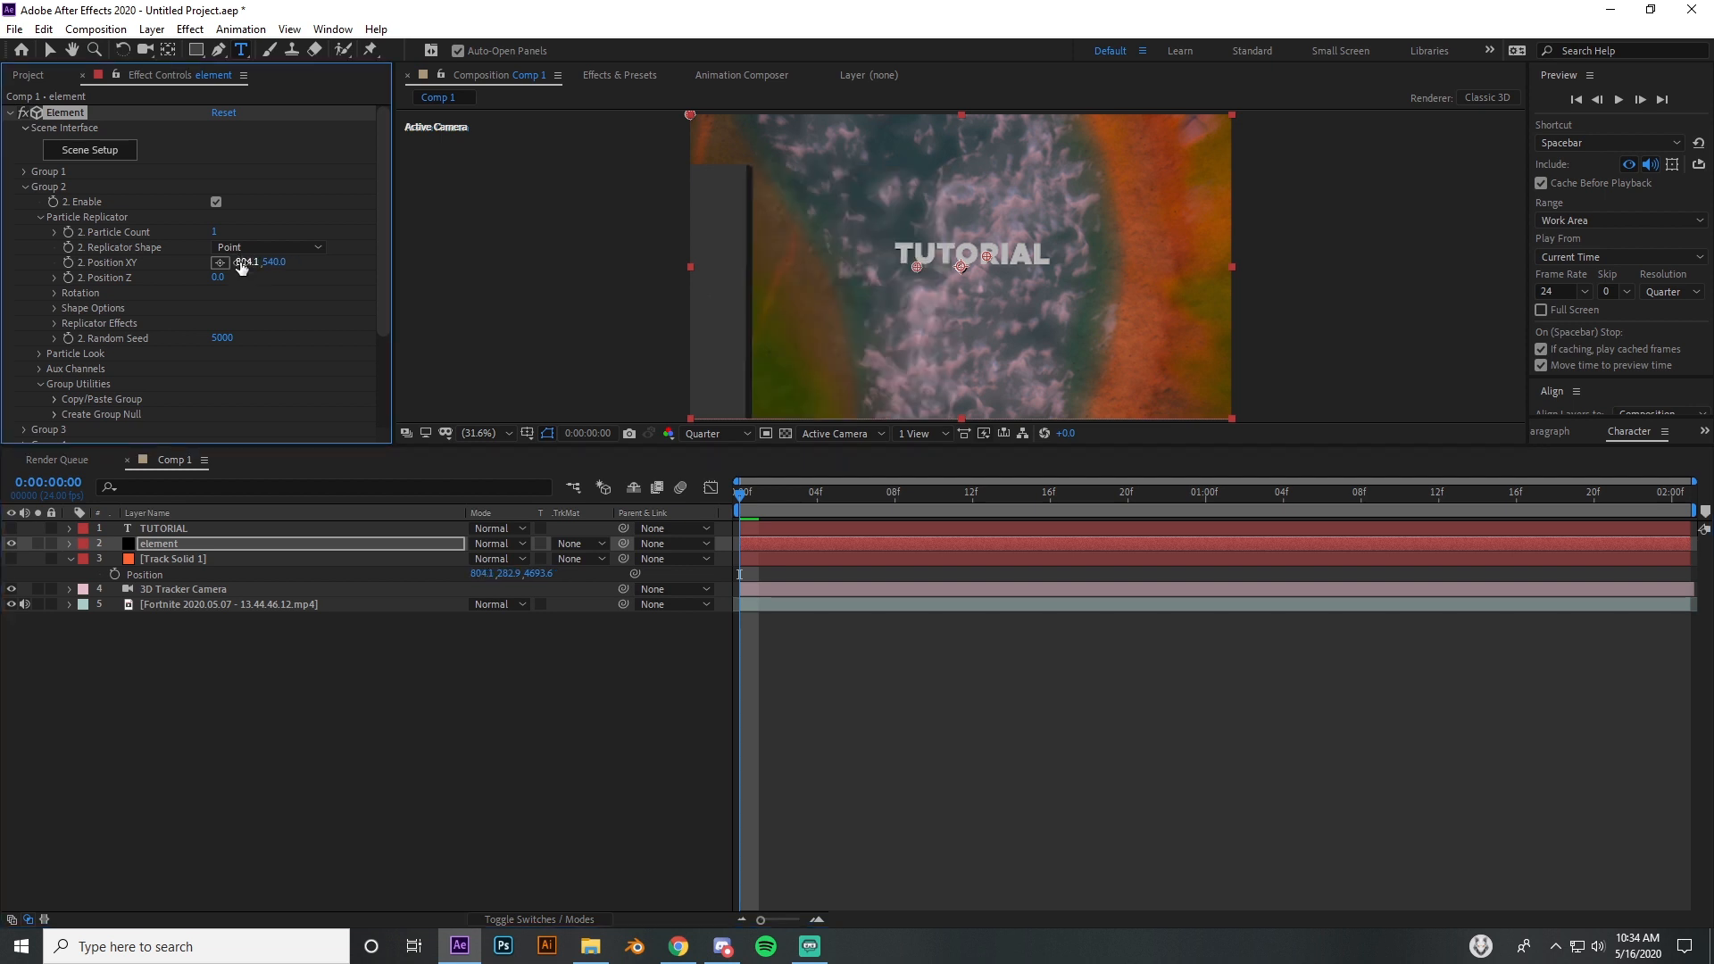
click(506, 574)
key(ctrl+c)
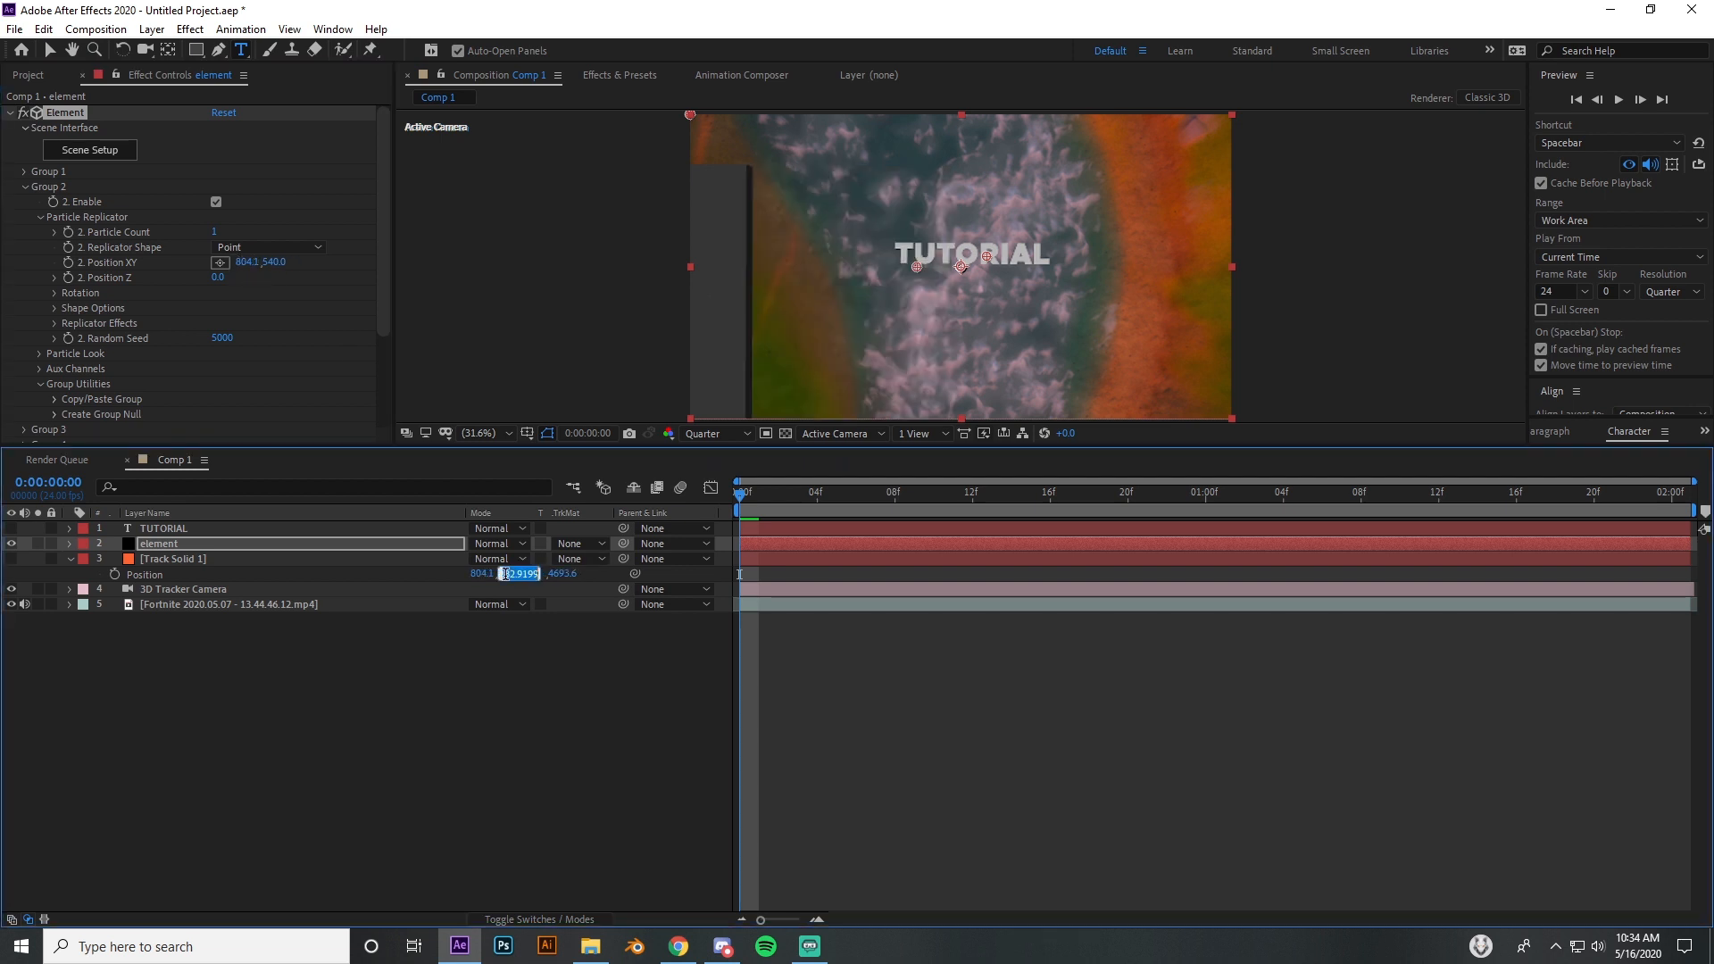
click(268, 262)
key(ctrl+v)
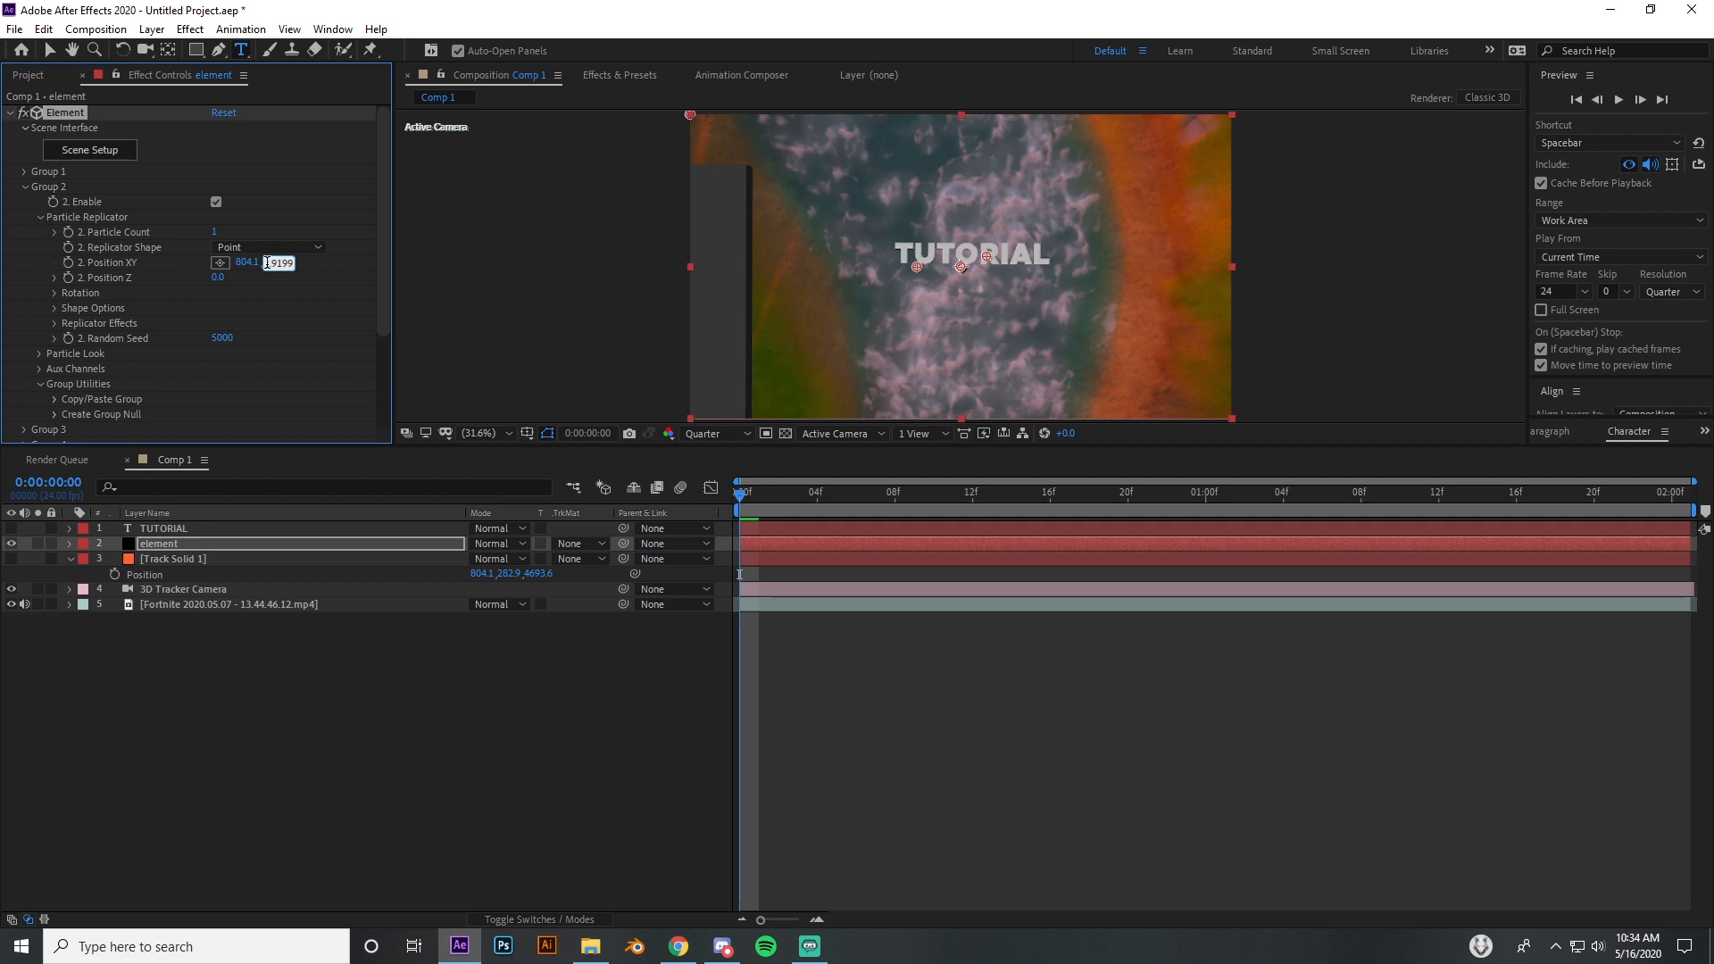
key(Return)
Step: Copy Track Solid 1's Z position, 4693.6, into Group 2's Position Z
click(547, 574)
key(ctrl+c)
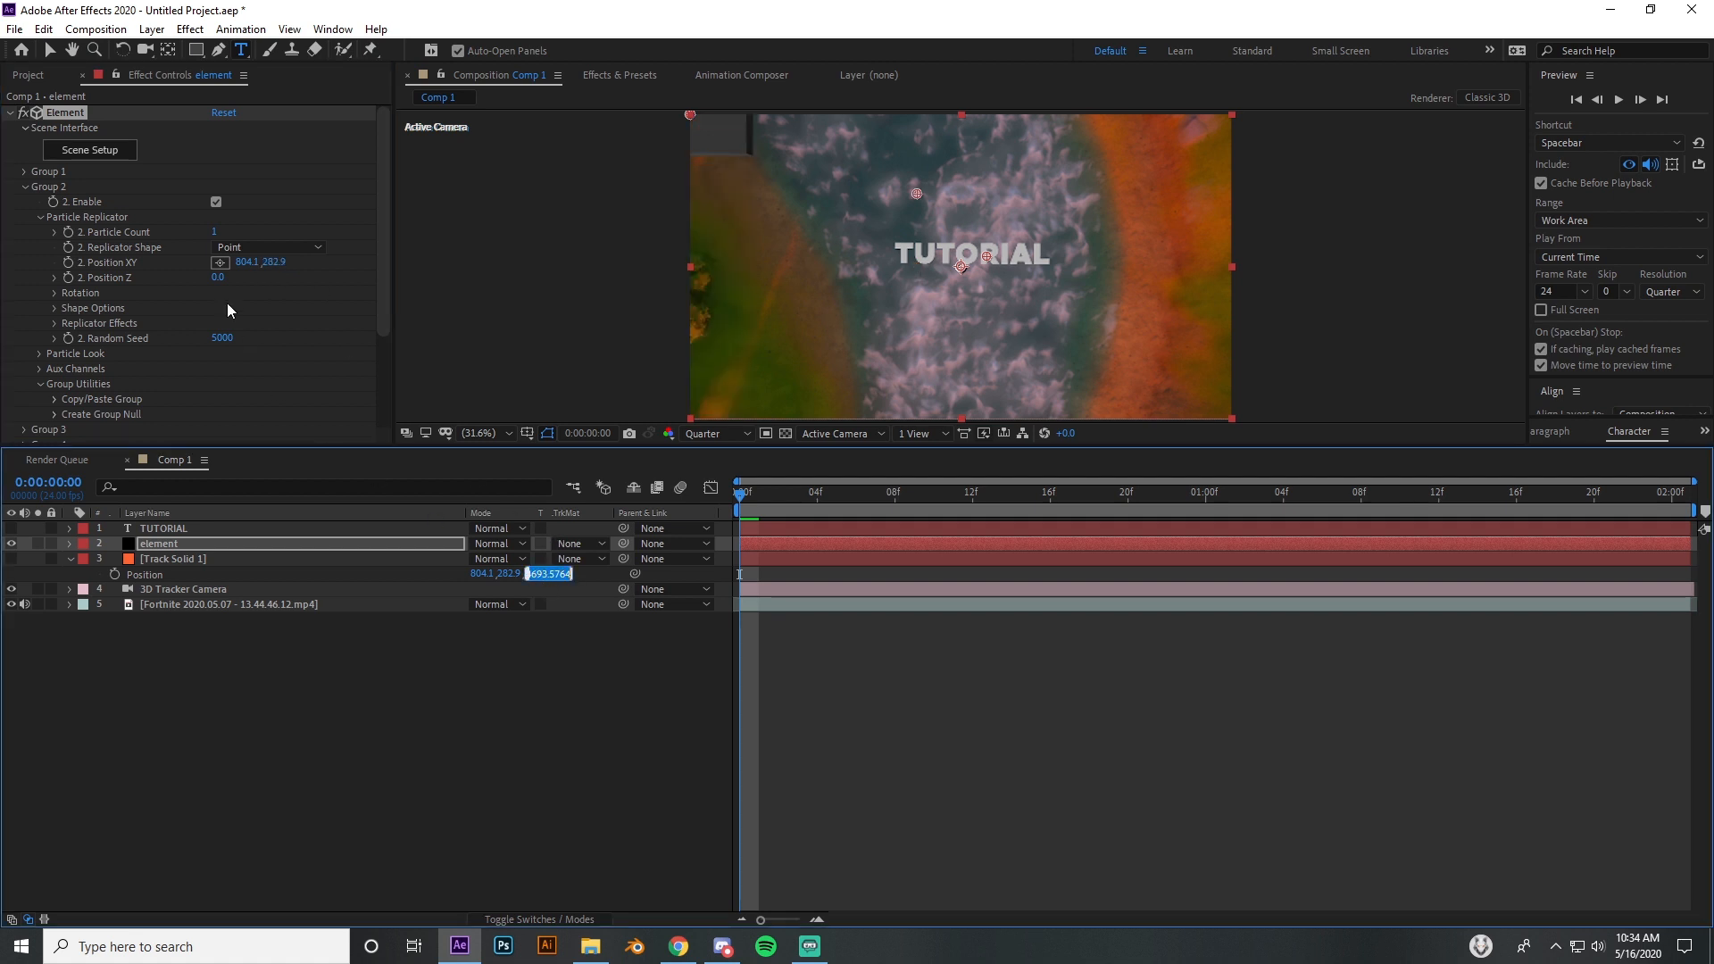
click(219, 278)
key(ctrl+v)
key(Return)
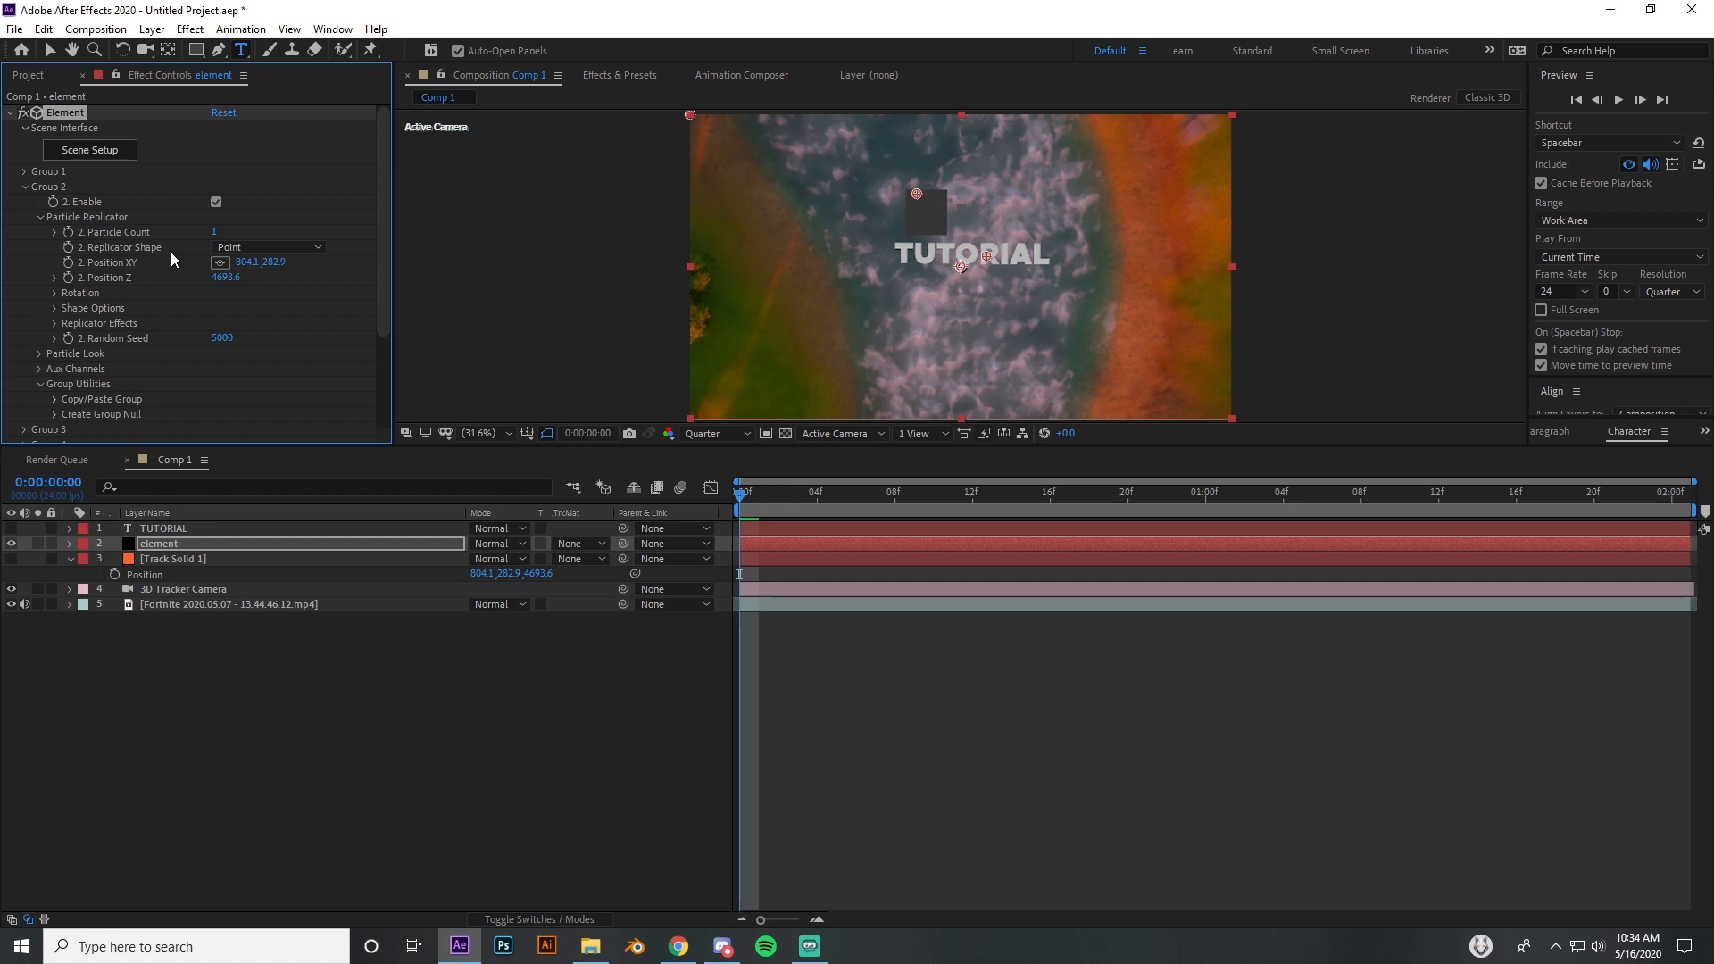
Step: Place Group 2 behind the text at Position XY 1012.1, 510.9 and Z 4763.6, with a Particle Size of 65.90
drag(274, 262, 452, 298)
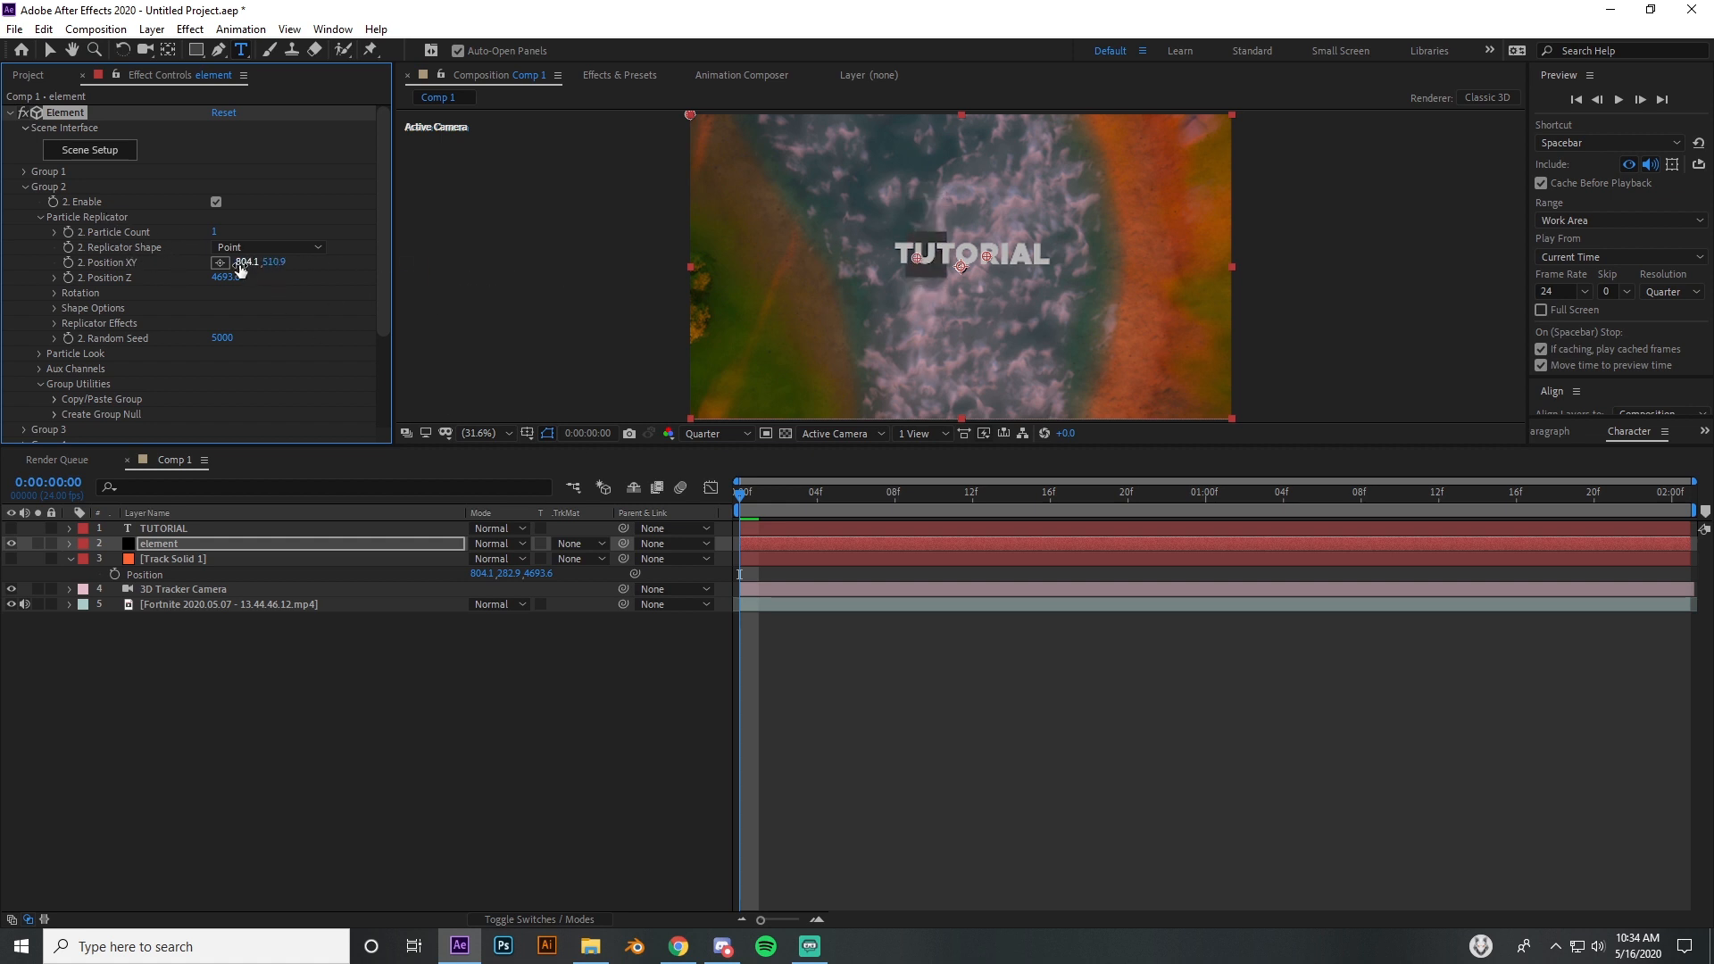
drag(243, 263, 421, 282)
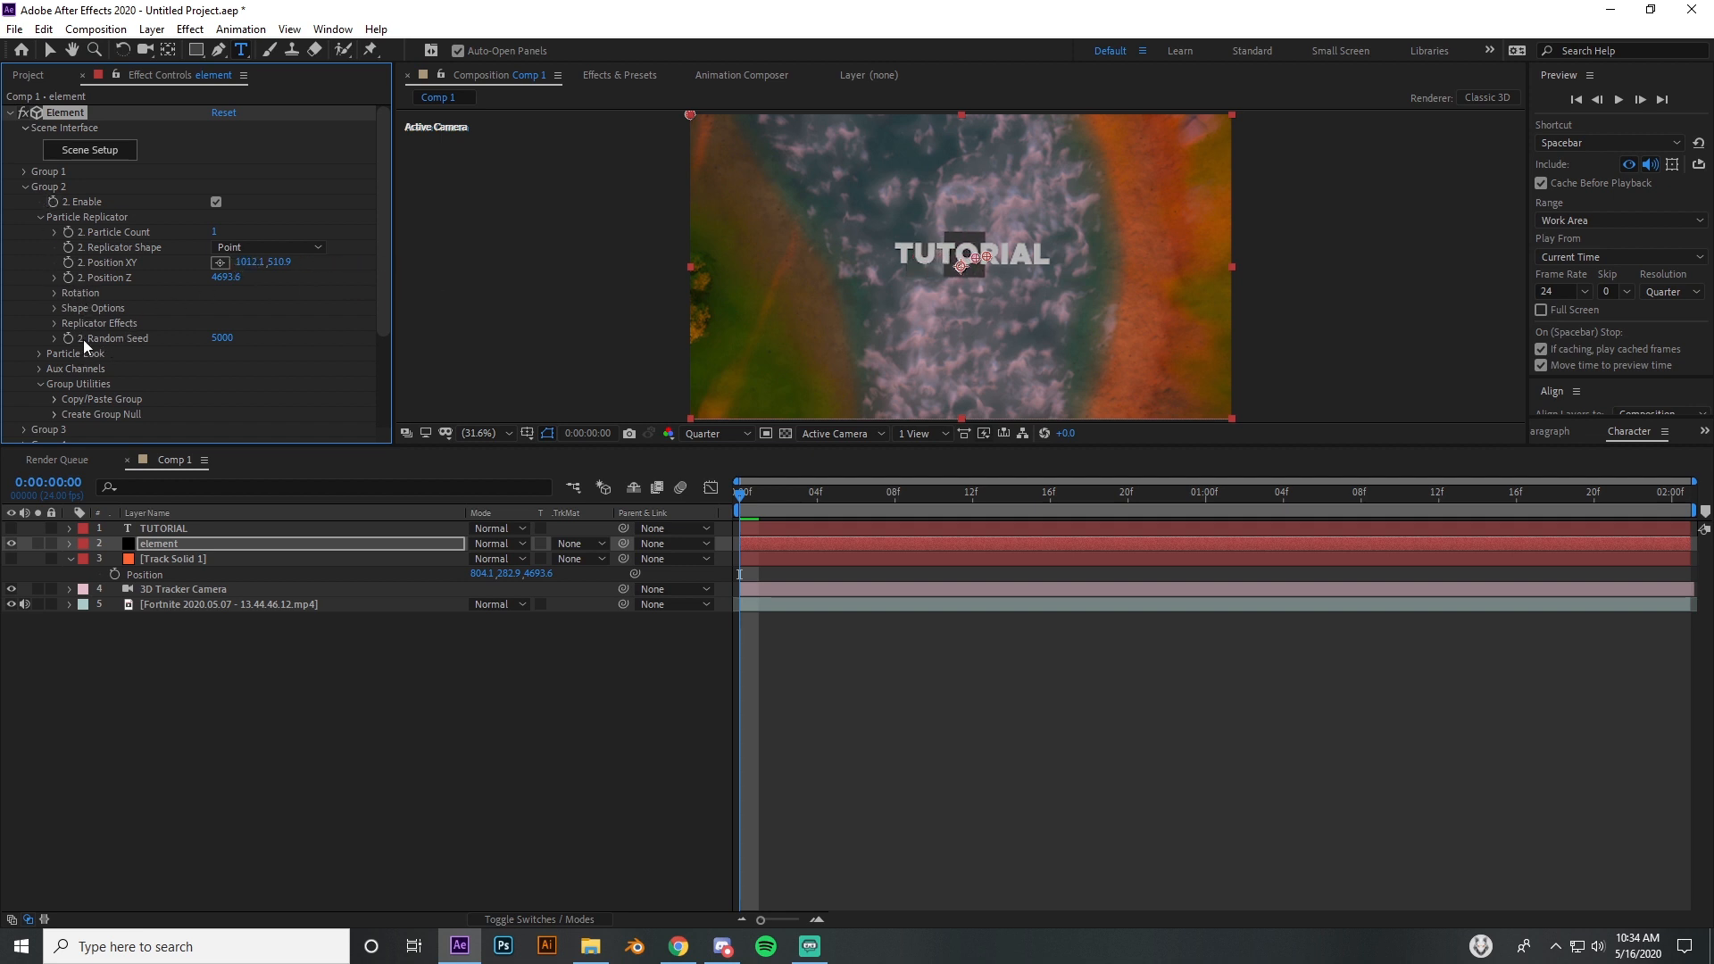
click(39, 352)
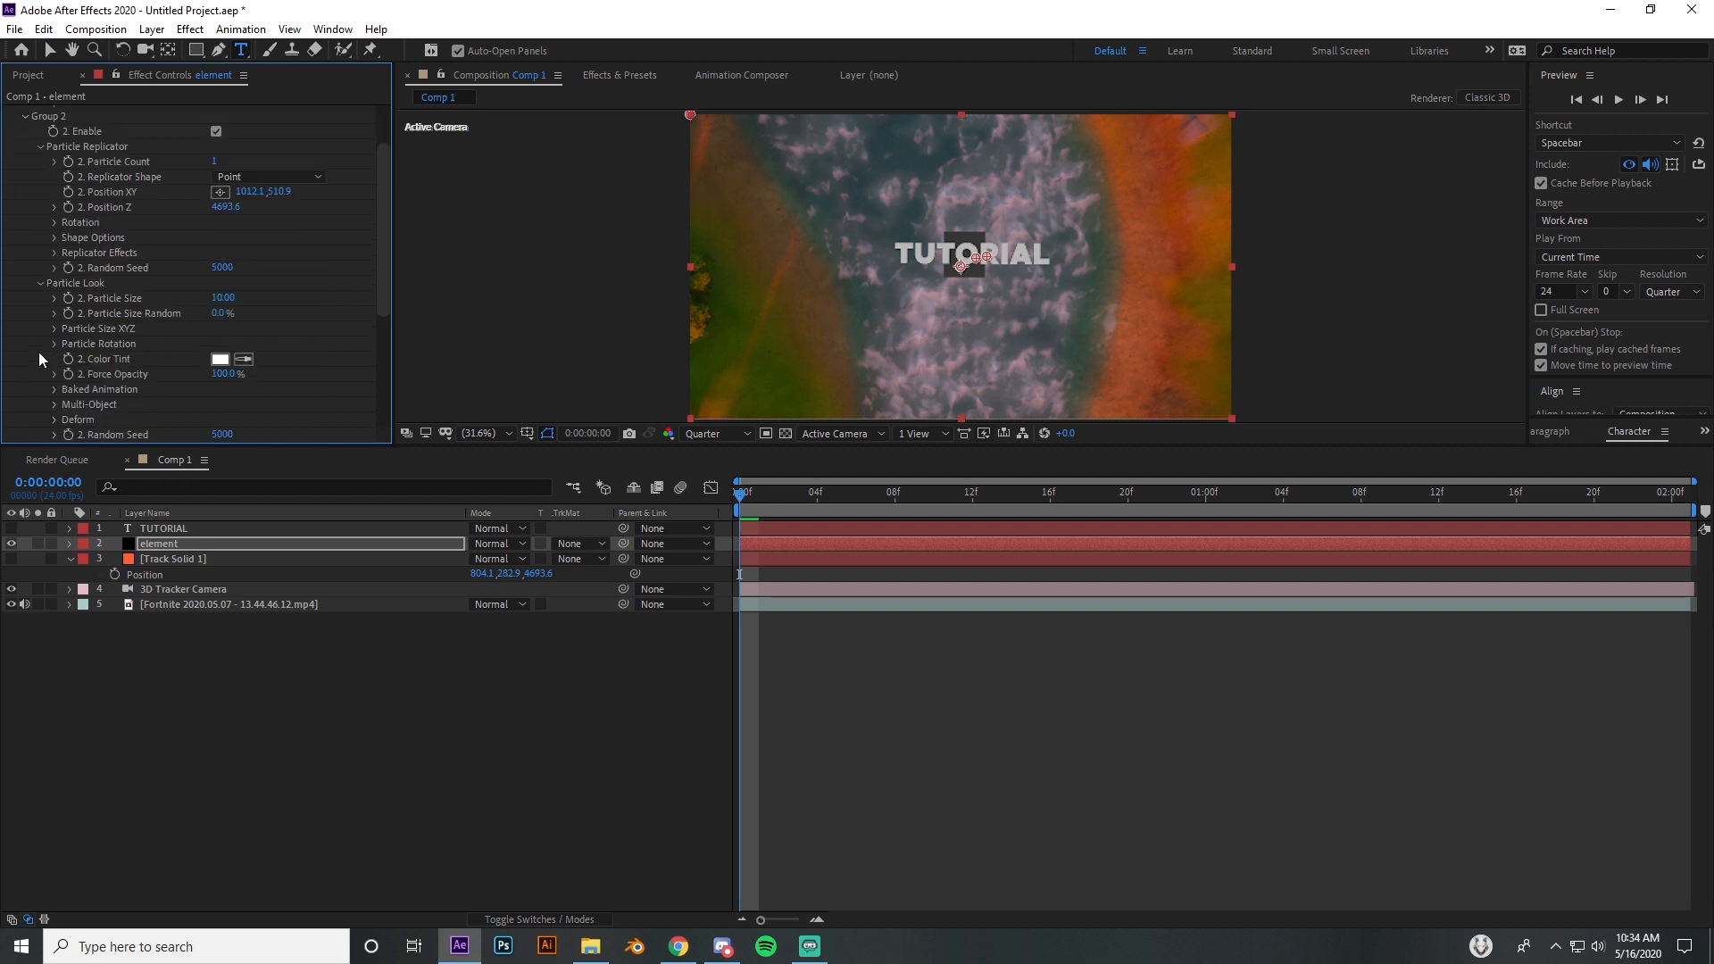
drag(226, 297, 777, 342)
mouse_move(239, 214)
mouse_down()
mouse_move(291, 217)
mouse_move(257, 220)
mouse_up()
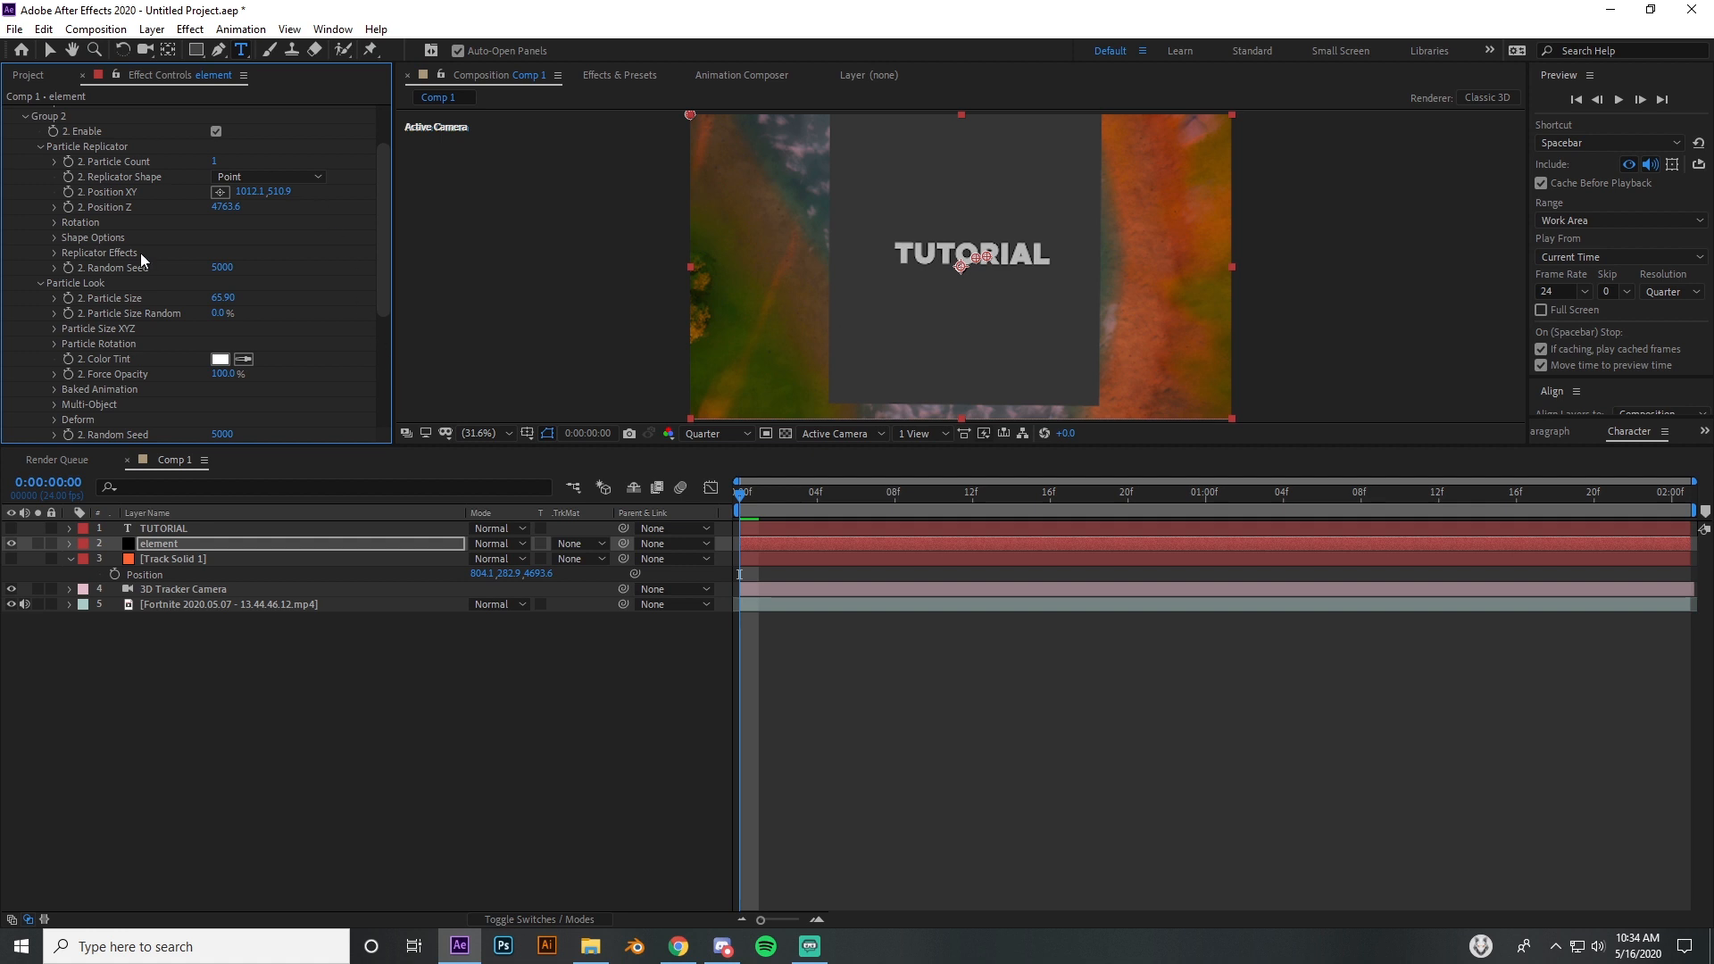
Step: Reopen the element layer's Scene Setup and expand the second group folder to show the floor_fracture model's material
scroll(141, 259, up, 2)
click(108, 157)
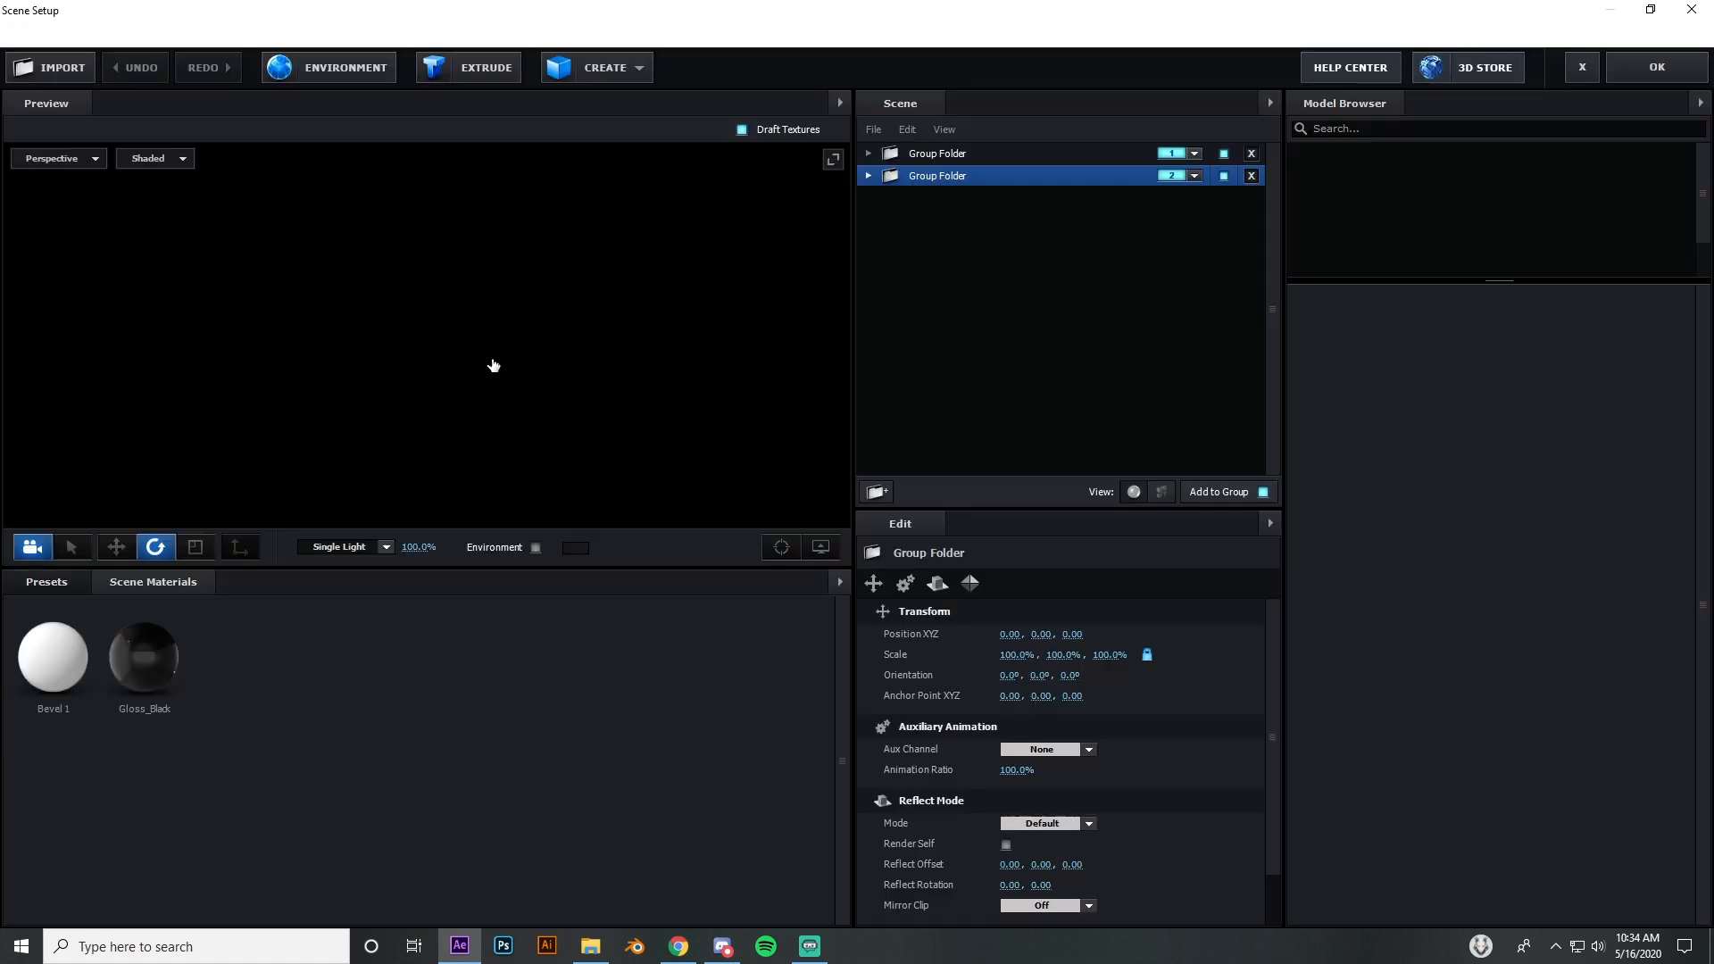
click(911, 177)
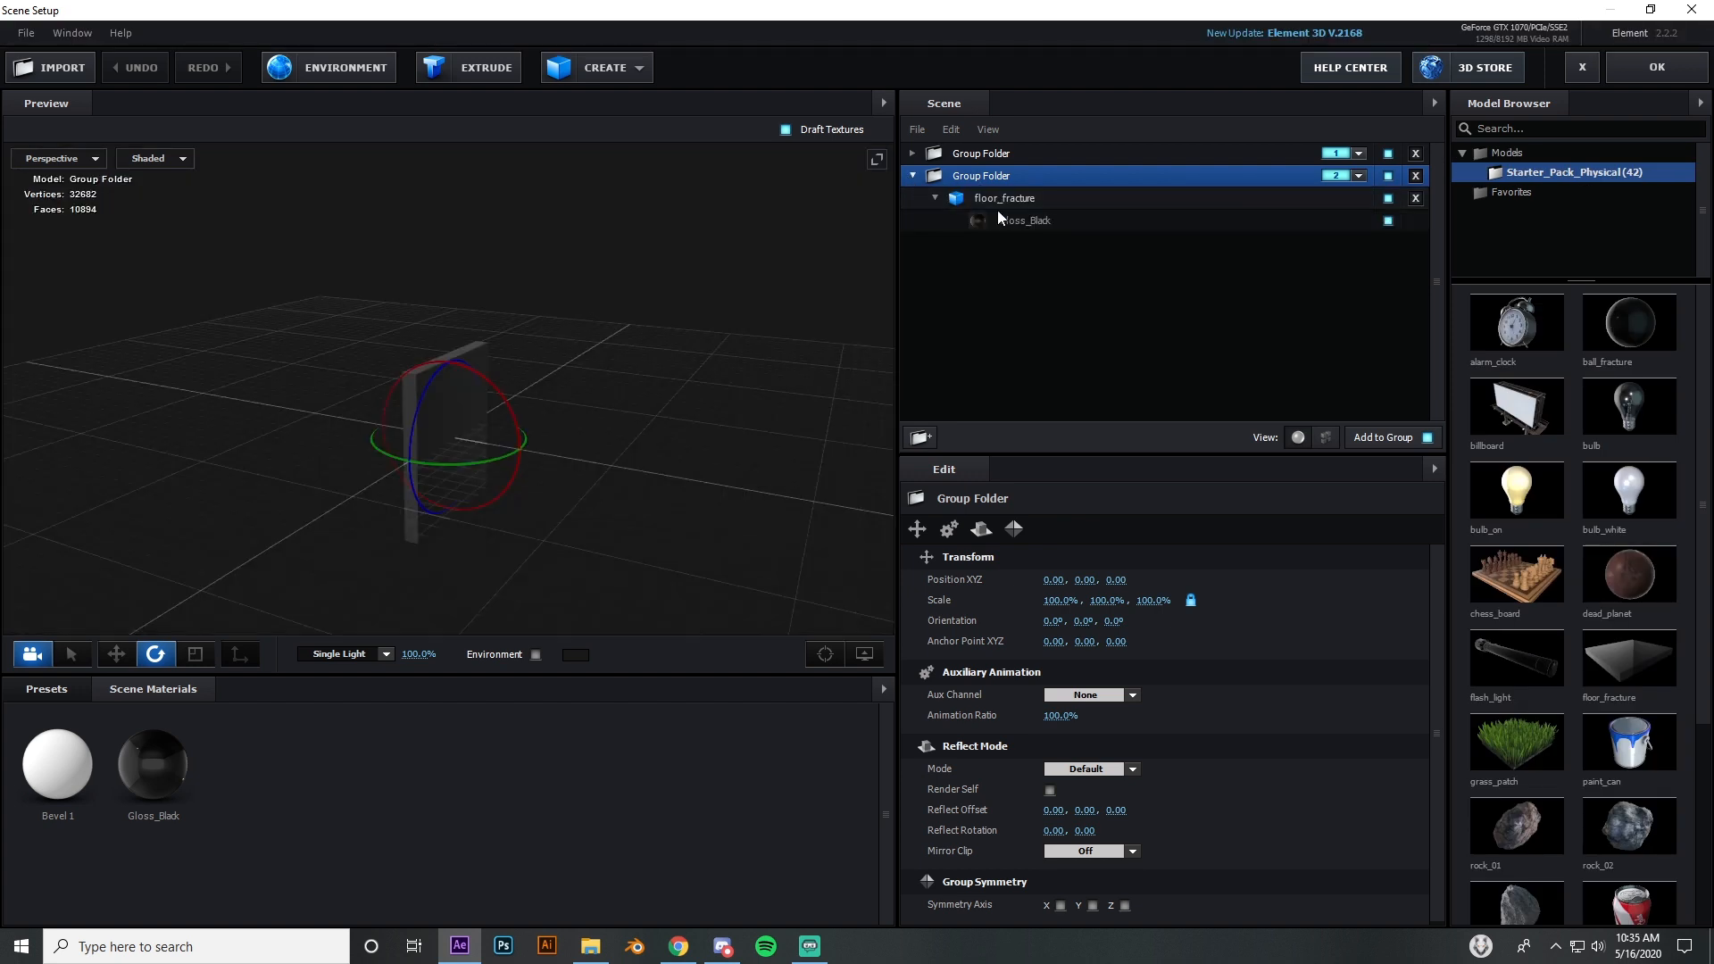
click(1020, 220)
key(Delete)
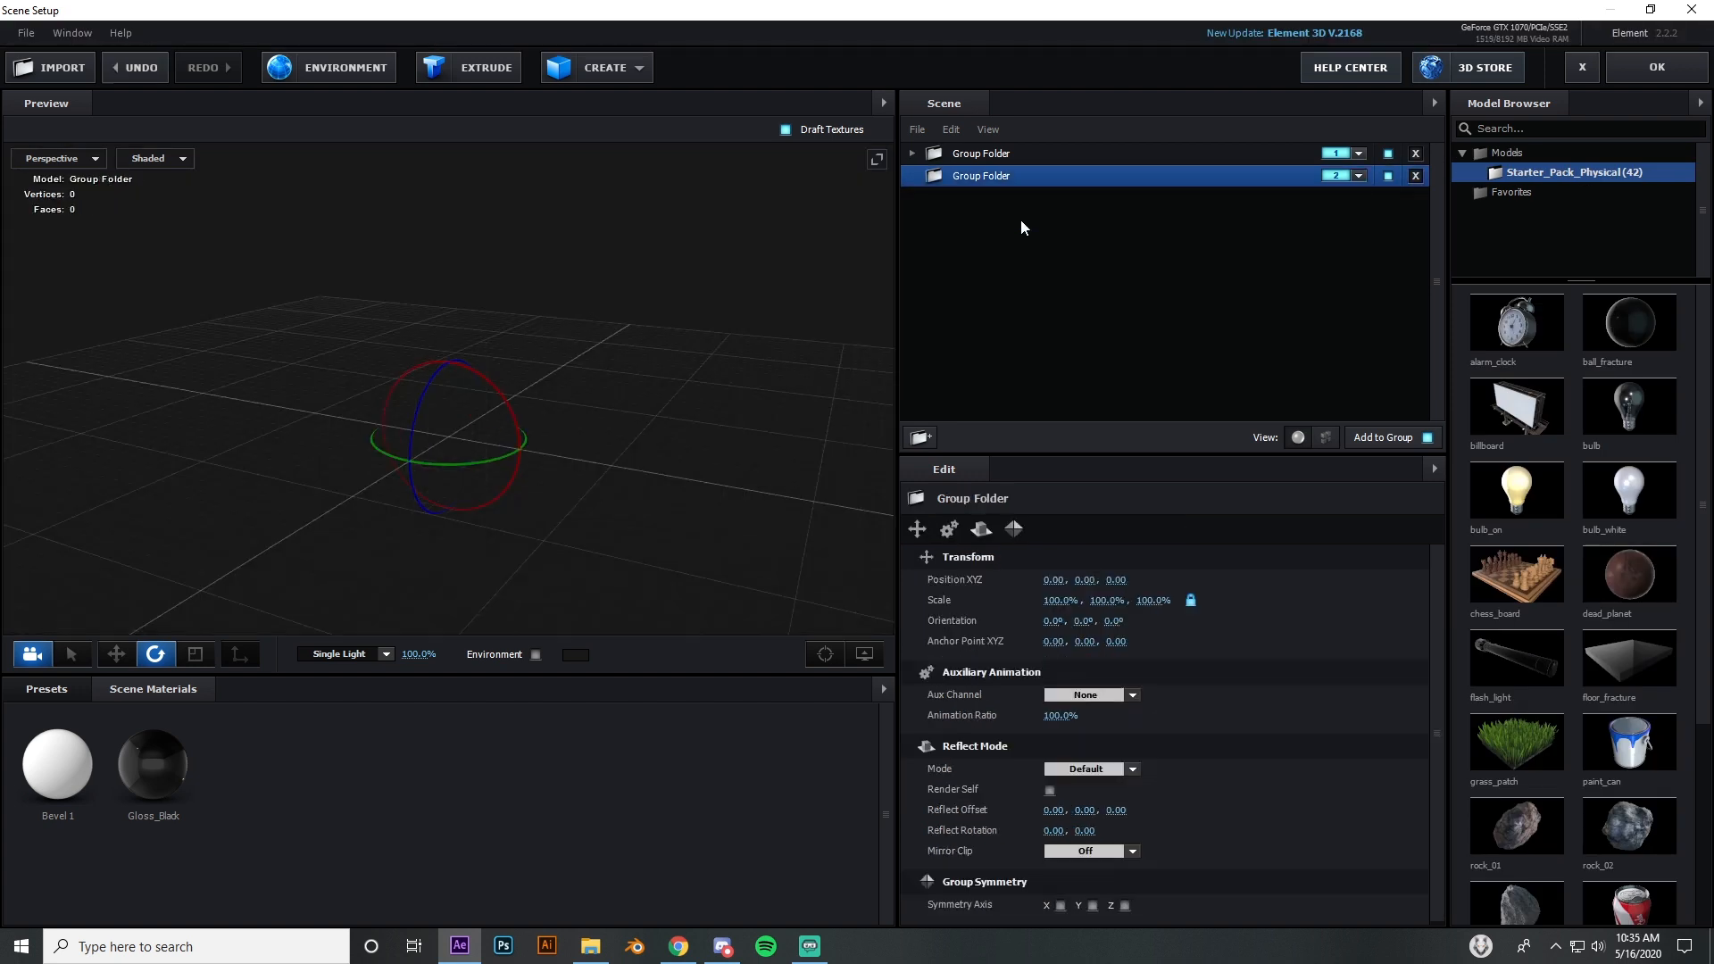
key(ctrl+z)
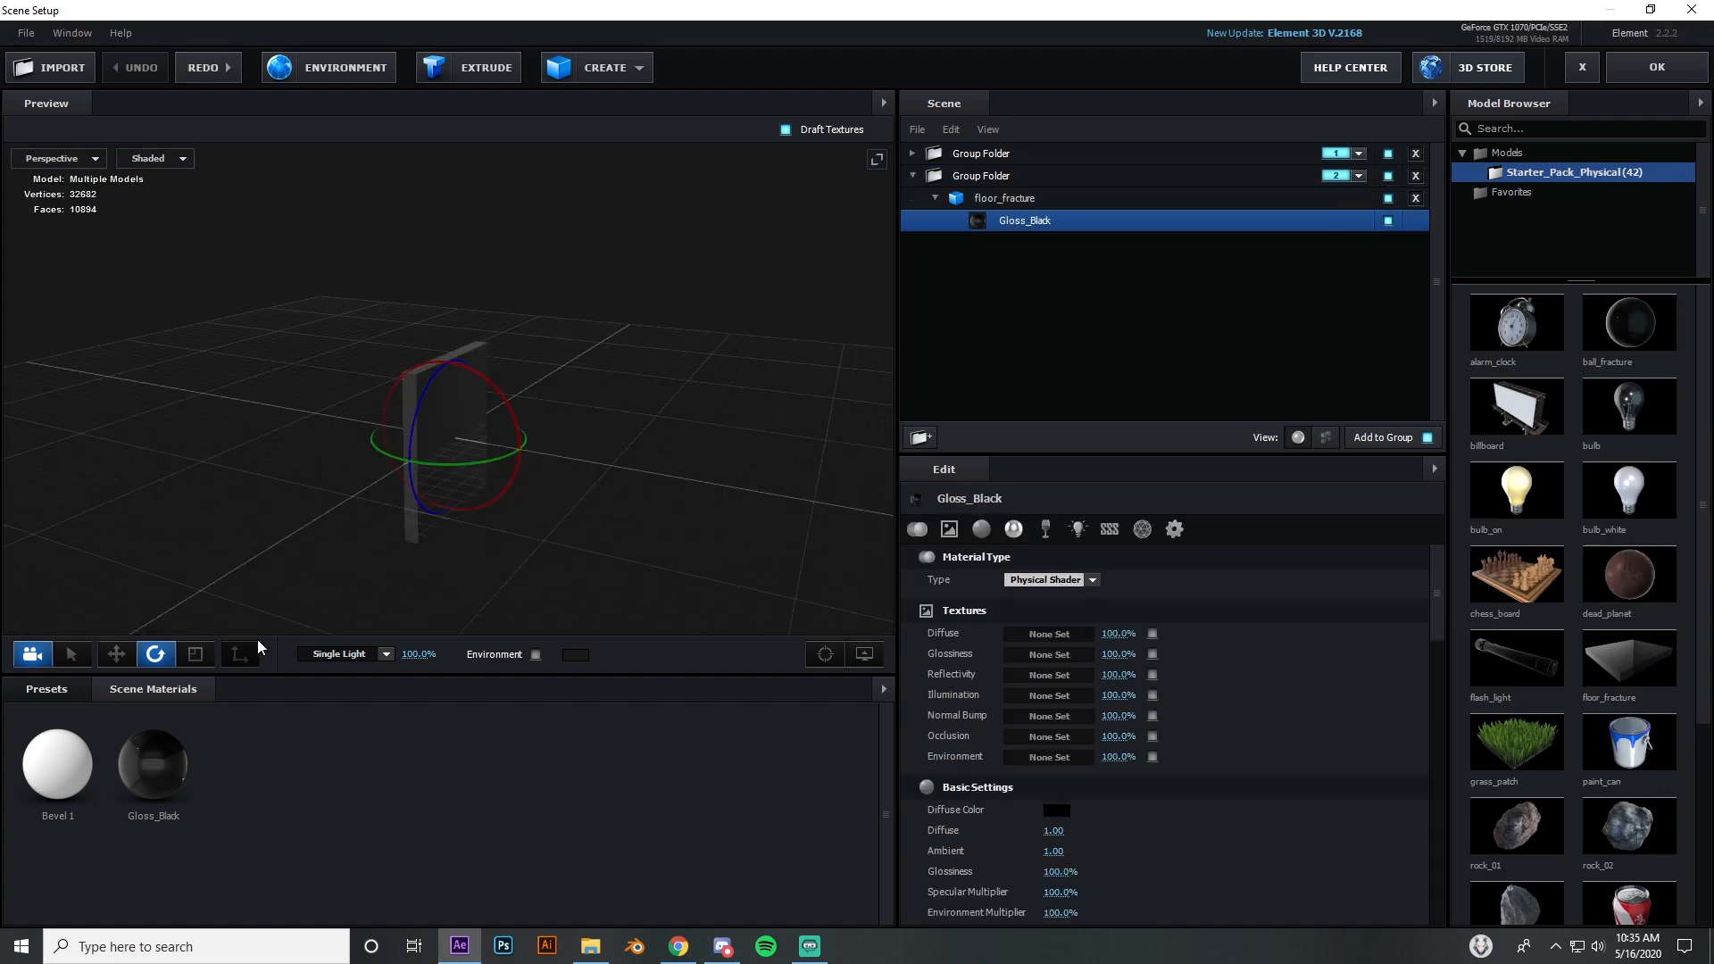
Step: Apply the Matte_Shadow material from the Physical presets to the floor_fracture model and accept the scene changes
click(62, 698)
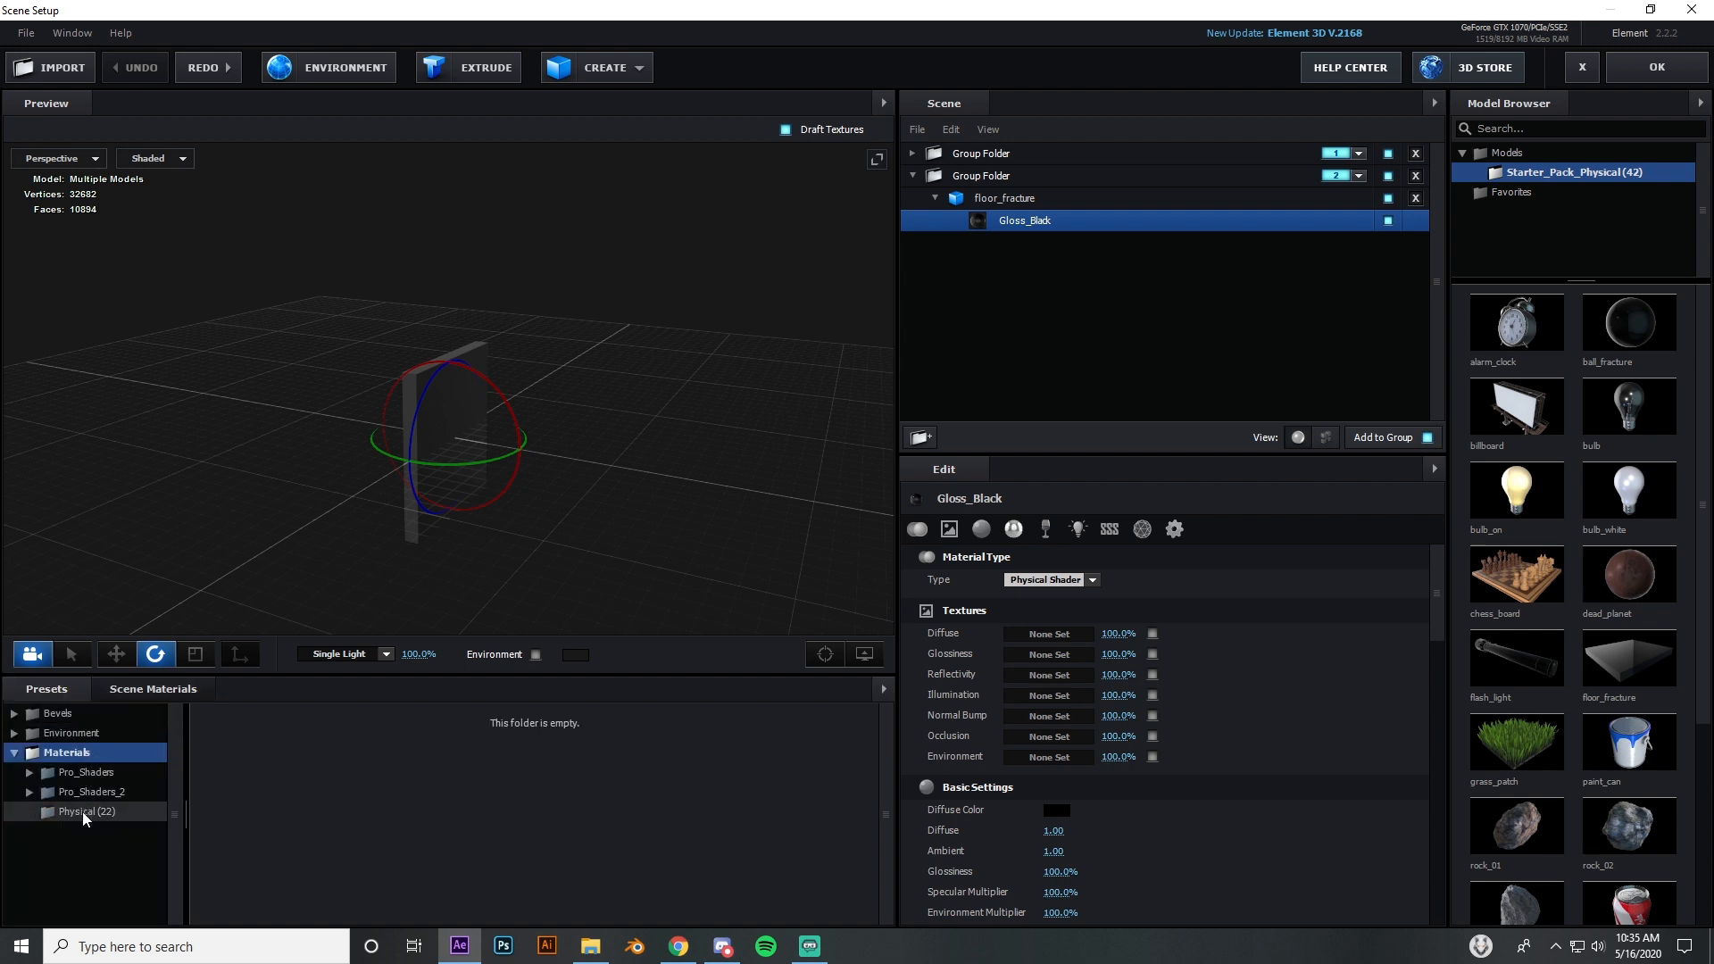
click(39, 732)
click(14, 752)
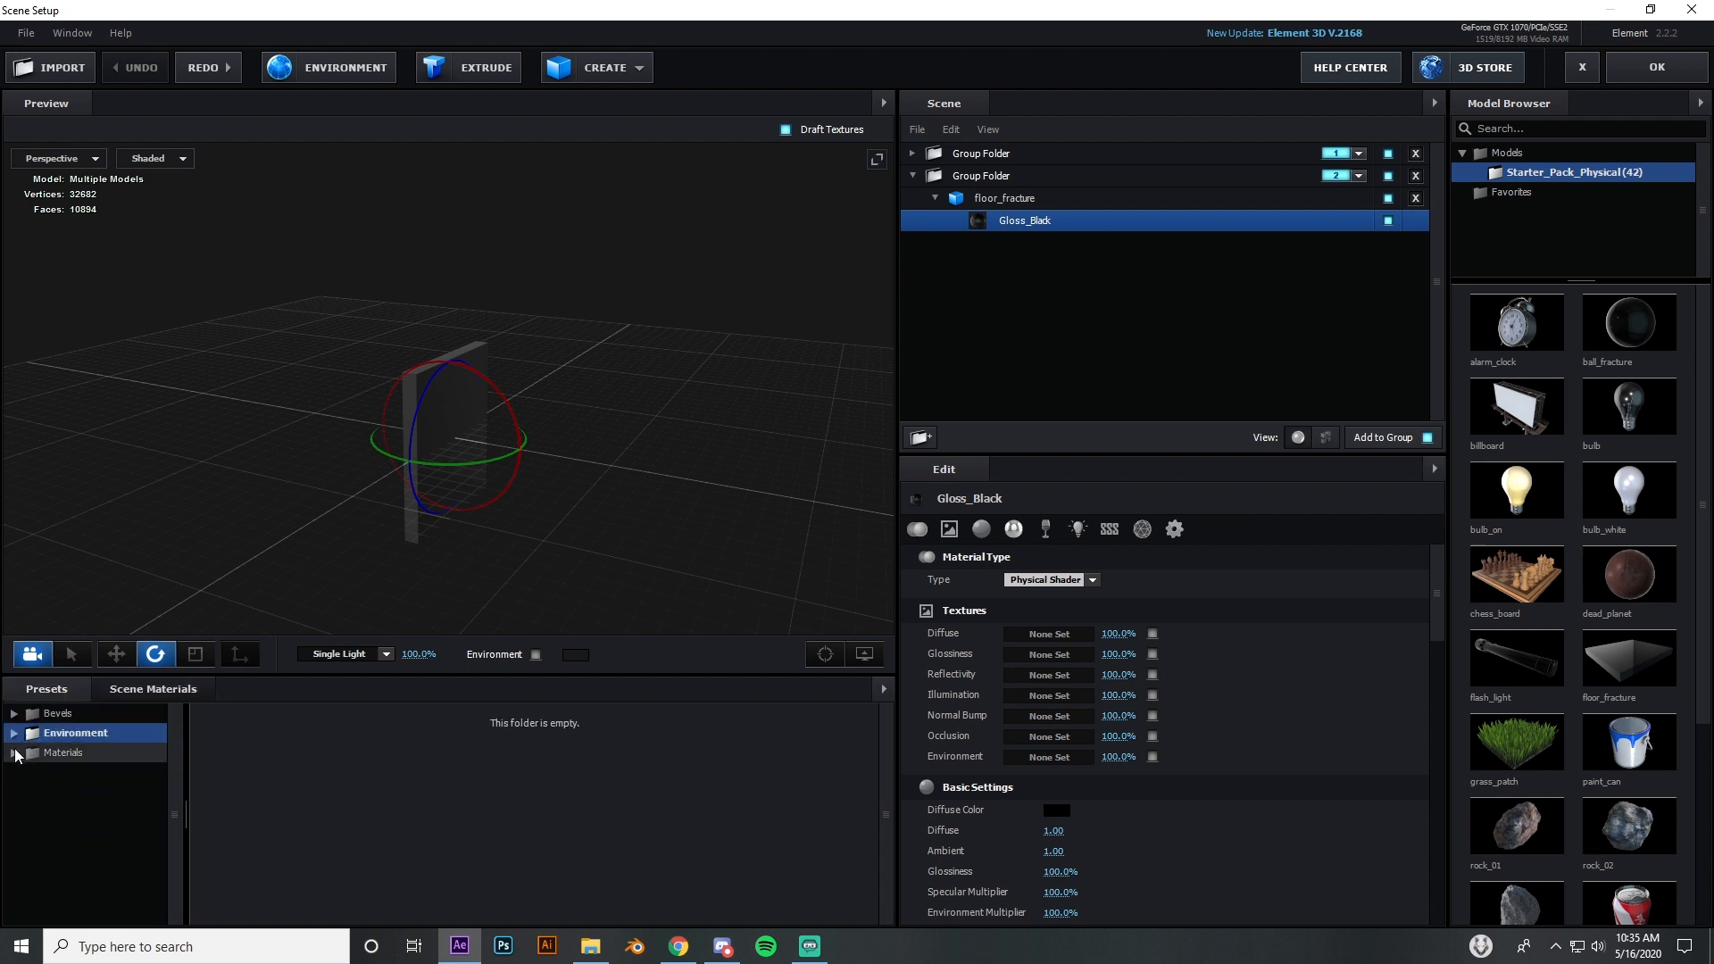
click(16, 755)
double_click(82, 773)
click(28, 773)
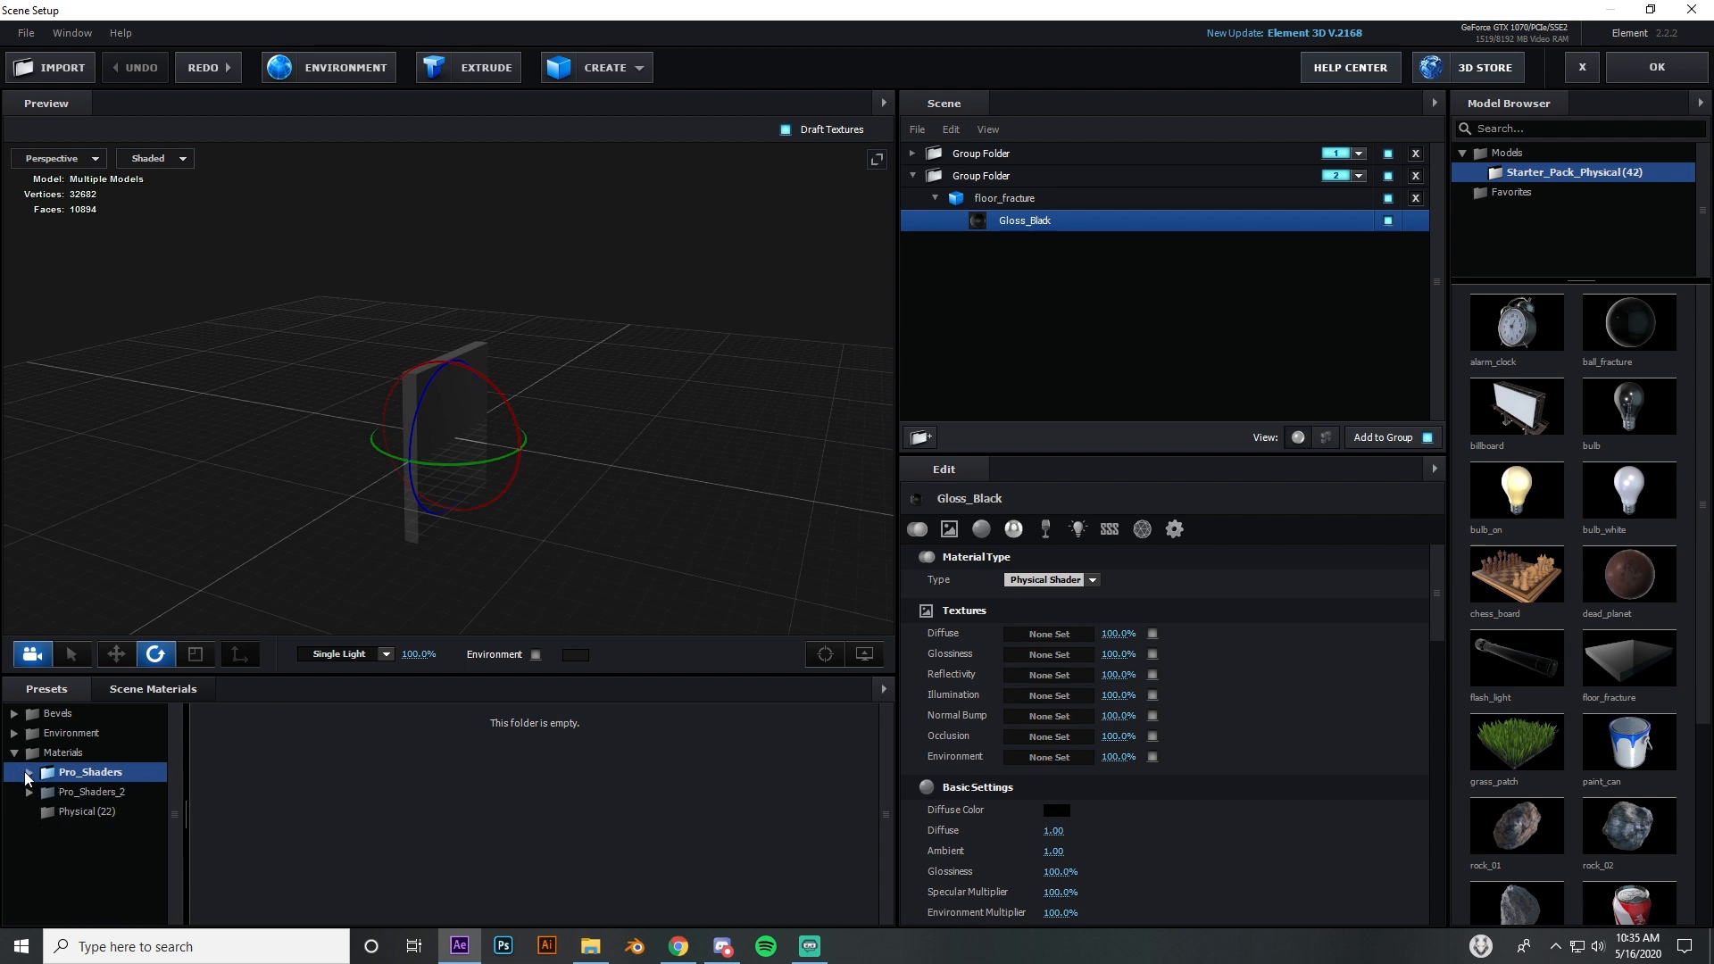
click(87, 812)
scroll(553, 813, down, 2)
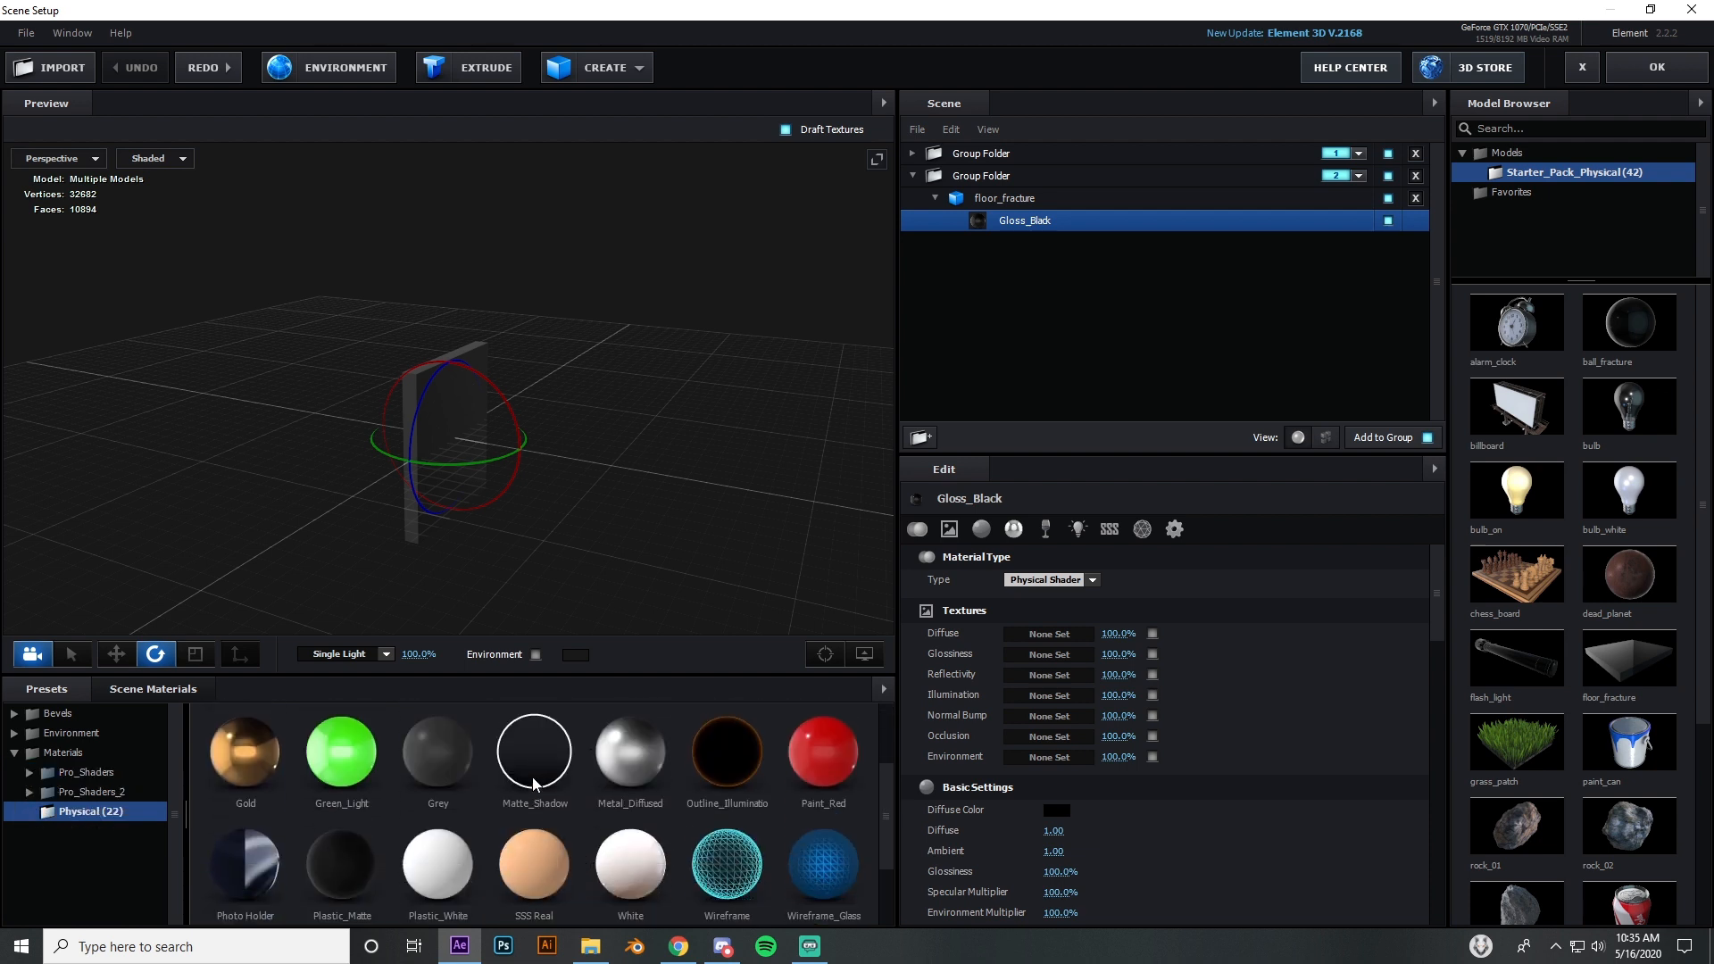
drag(532, 776, 994, 225)
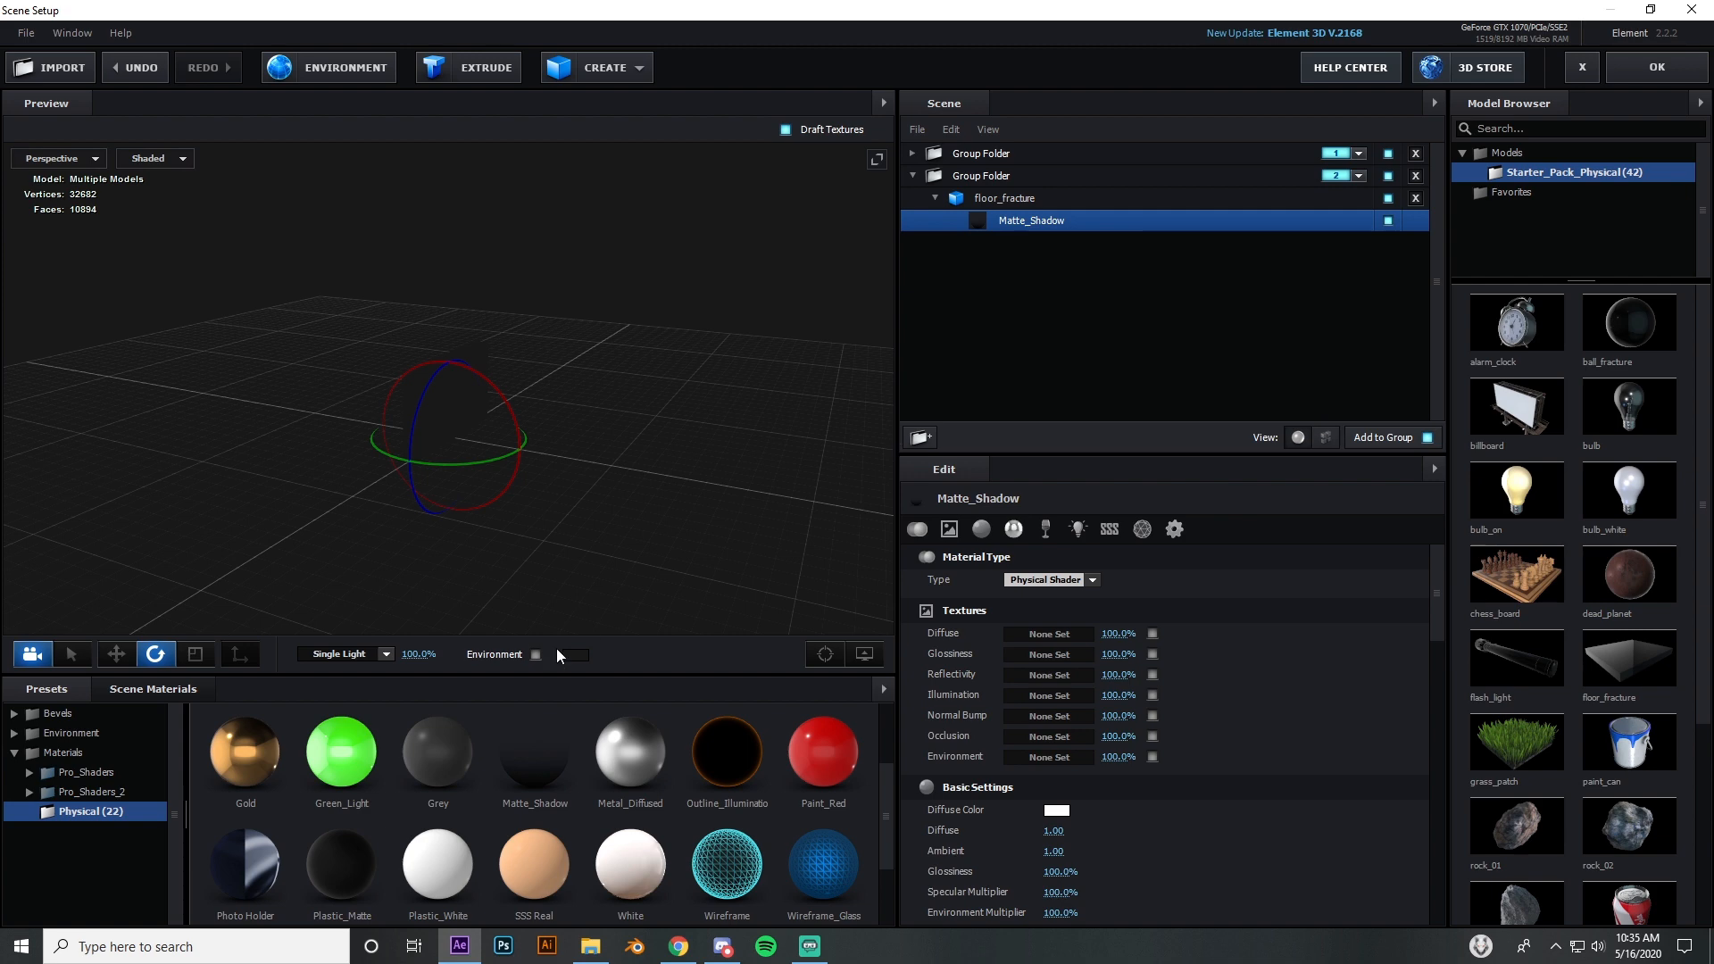
click(1643, 62)
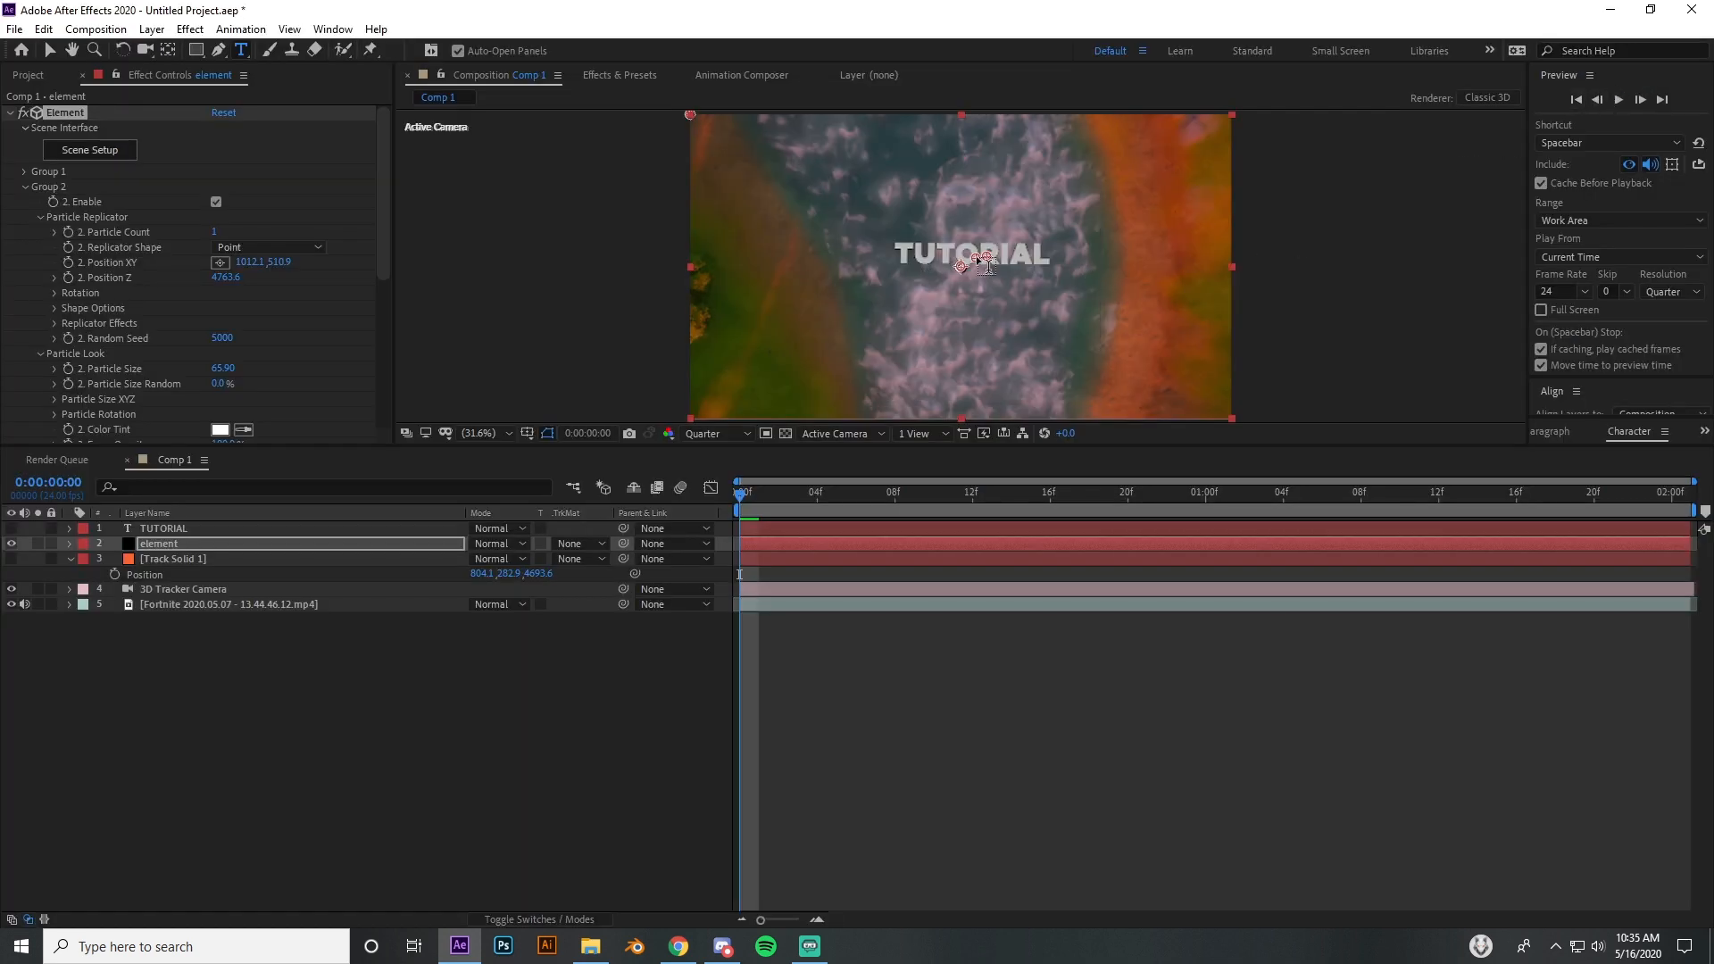
Step: Enable Ambient Occlusion in Element's render settings, raise SSAO Intensity to 50.0 and adjust the SSAO Radius
click(23, 186)
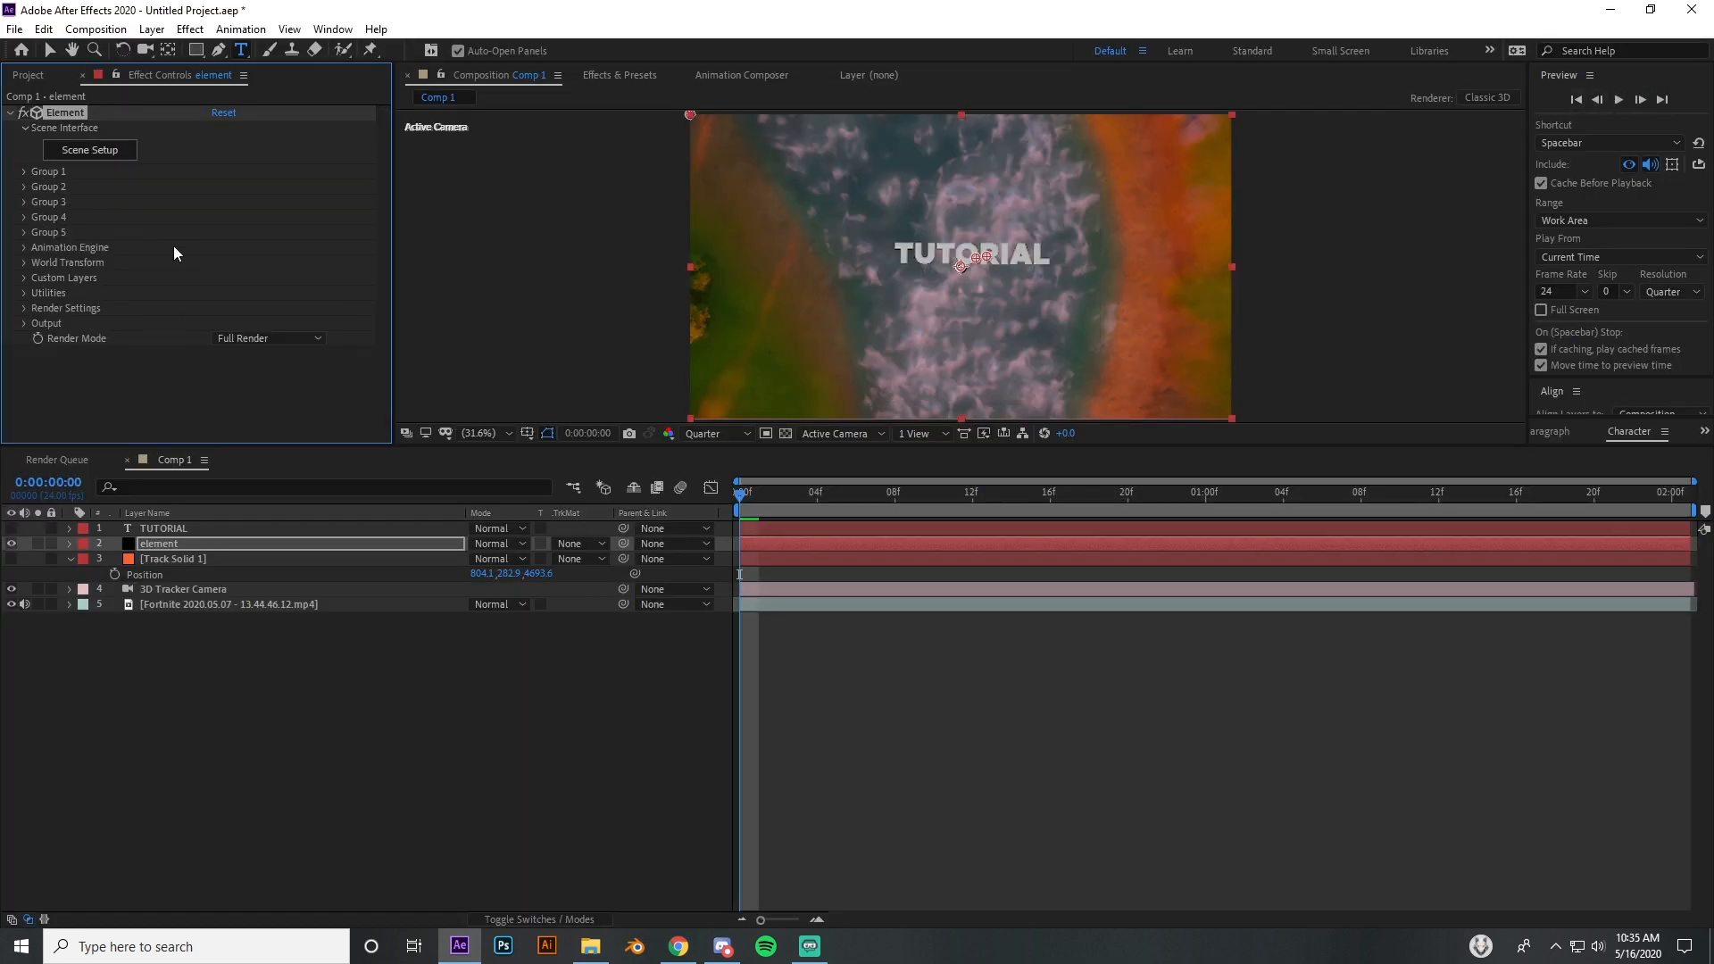
click(24, 308)
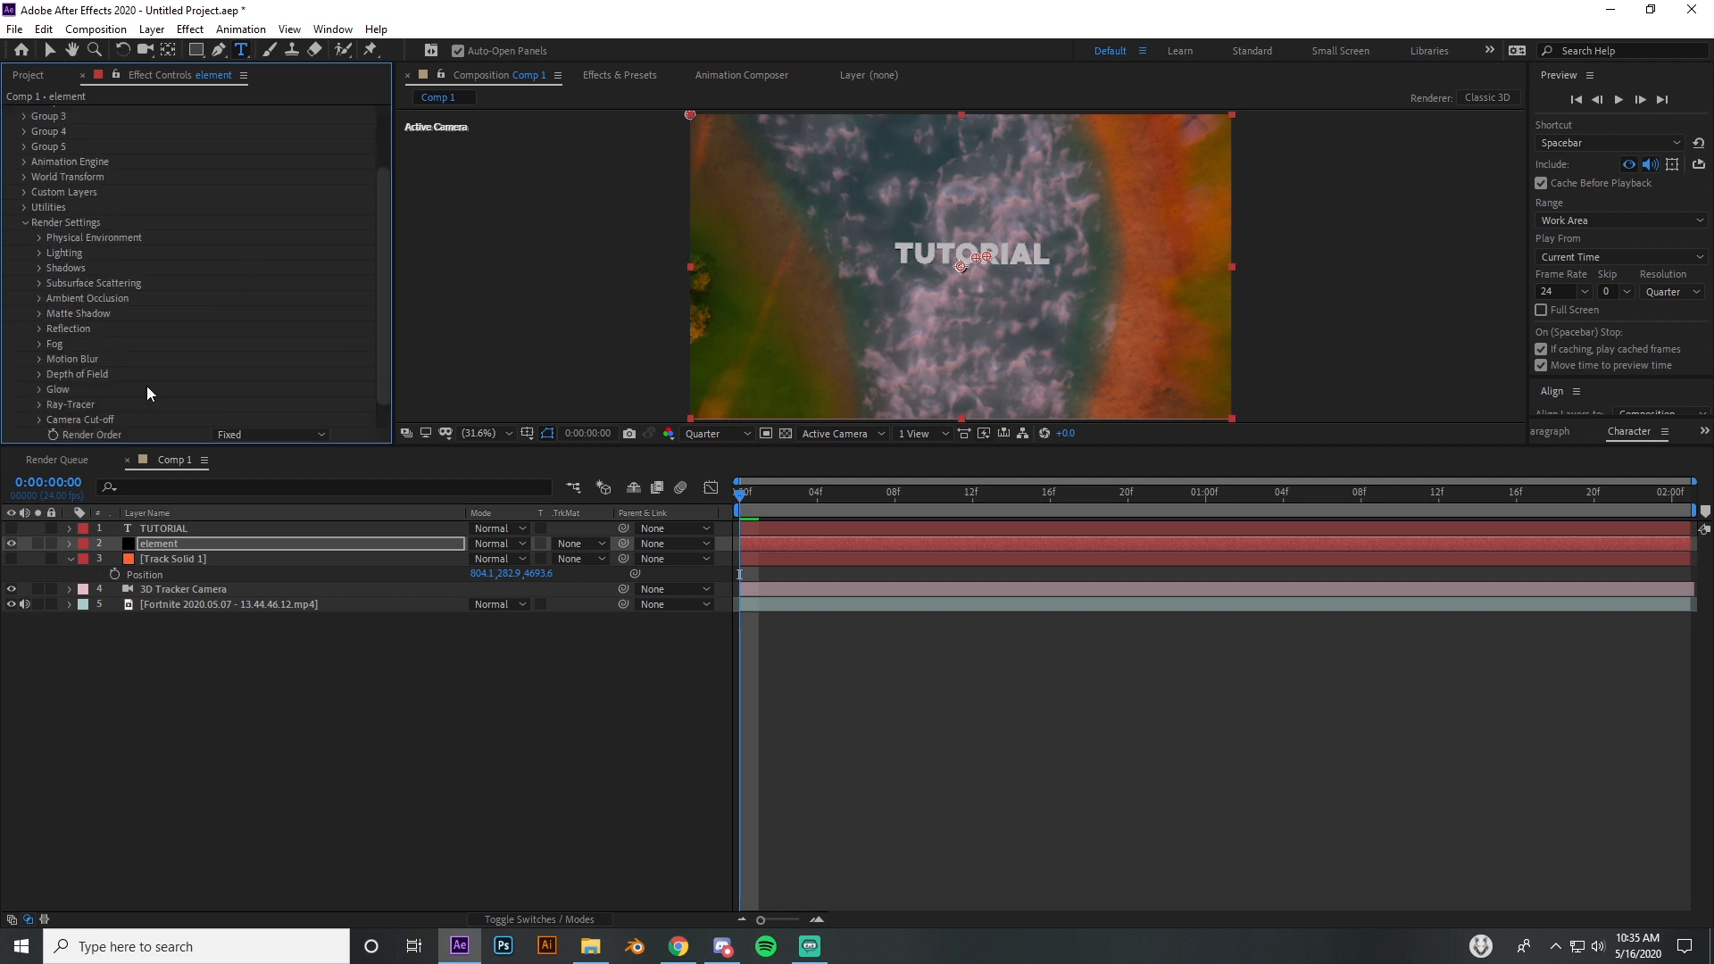
scroll(125, 393, down, 3)
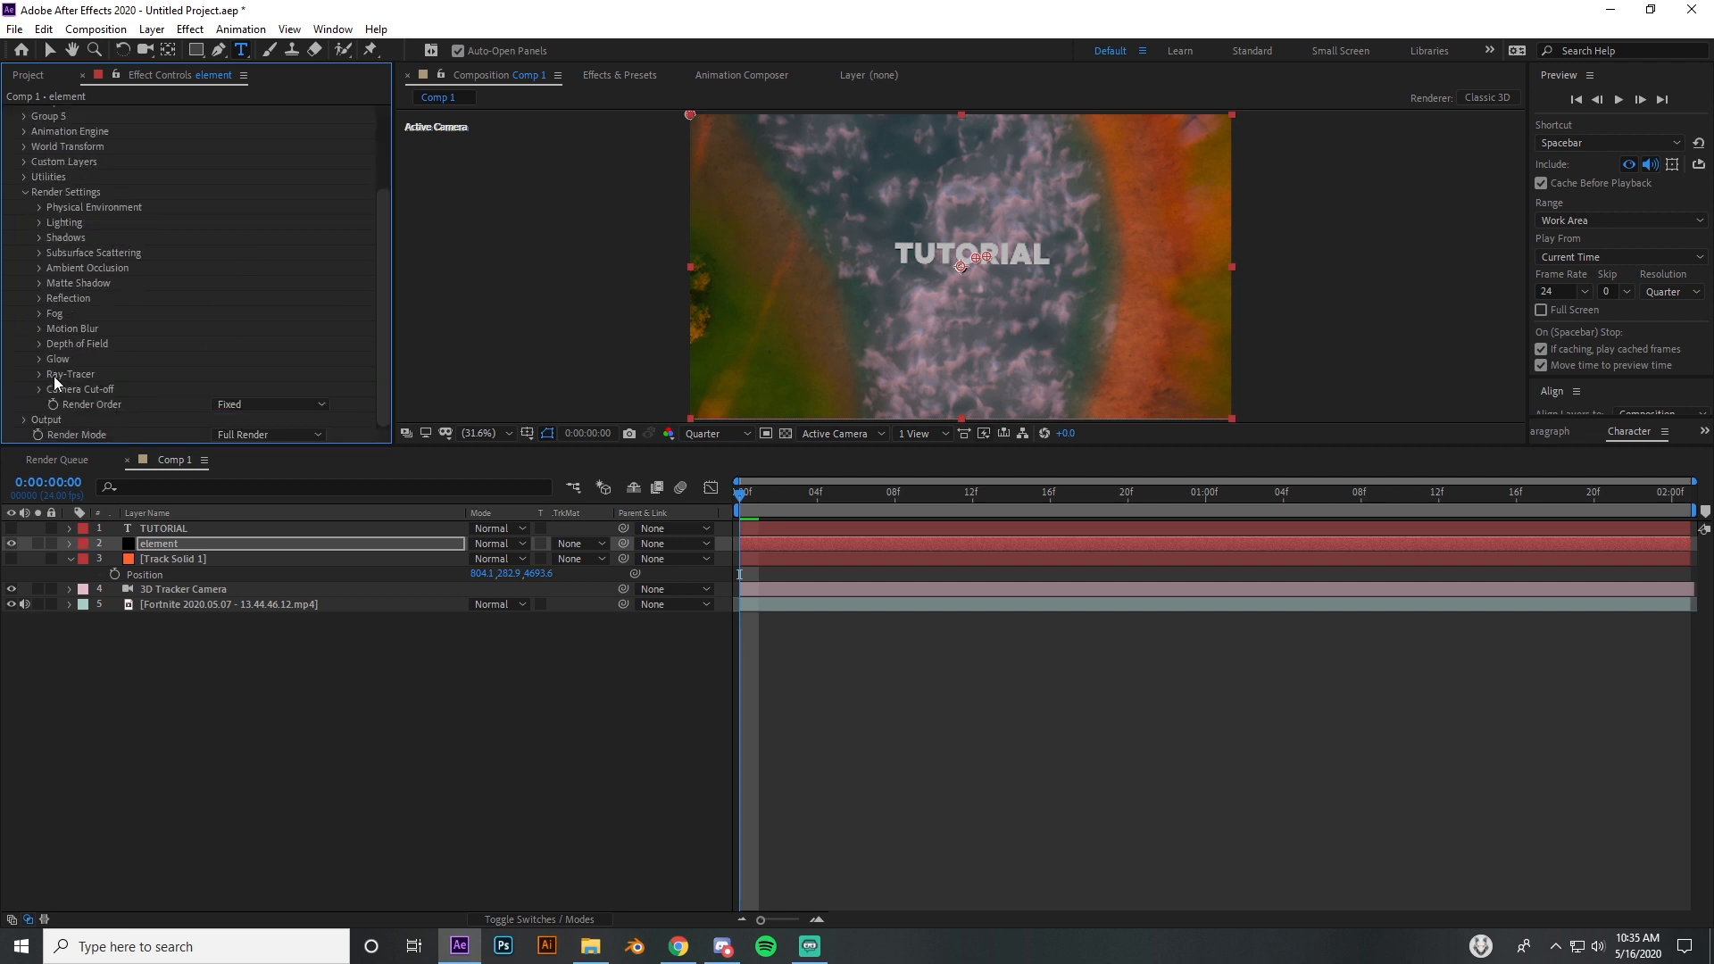
click(40, 268)
scroll(42, 268, down, 2)
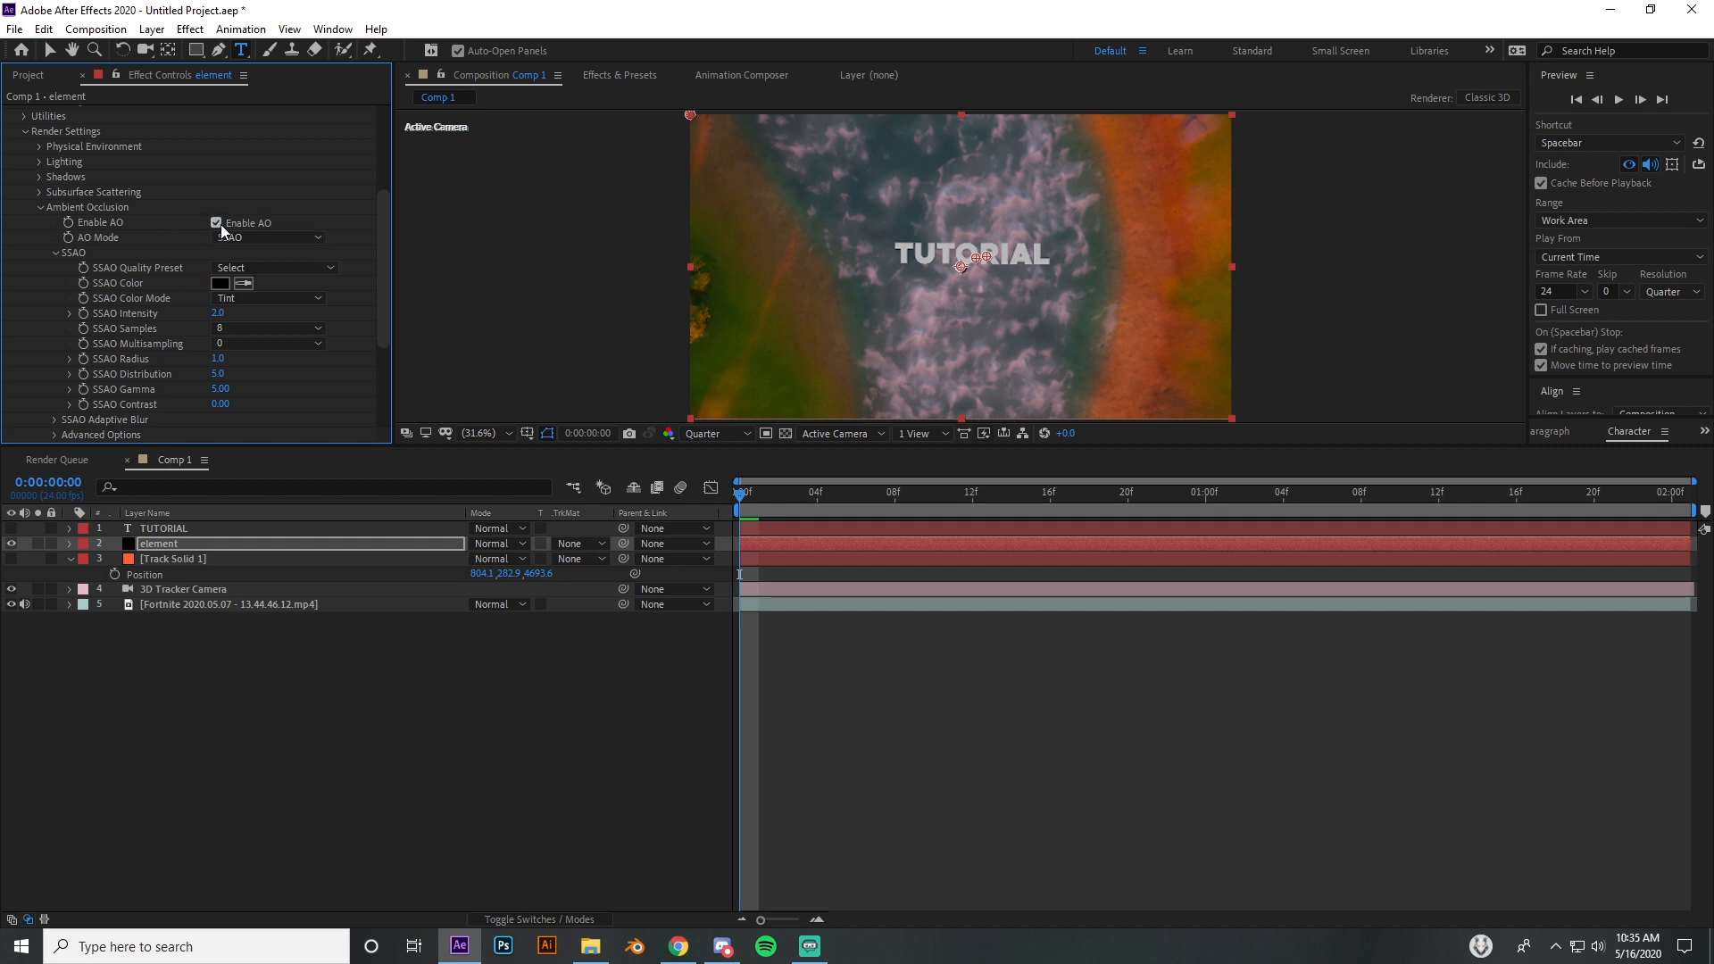
drag(217, 314, 536, 355)
drag(219, 359, 271, 367)
drag(217, 313, 667, 325)
drag(217, 359, 164, 364)
scroll(298, 190, up, 3)
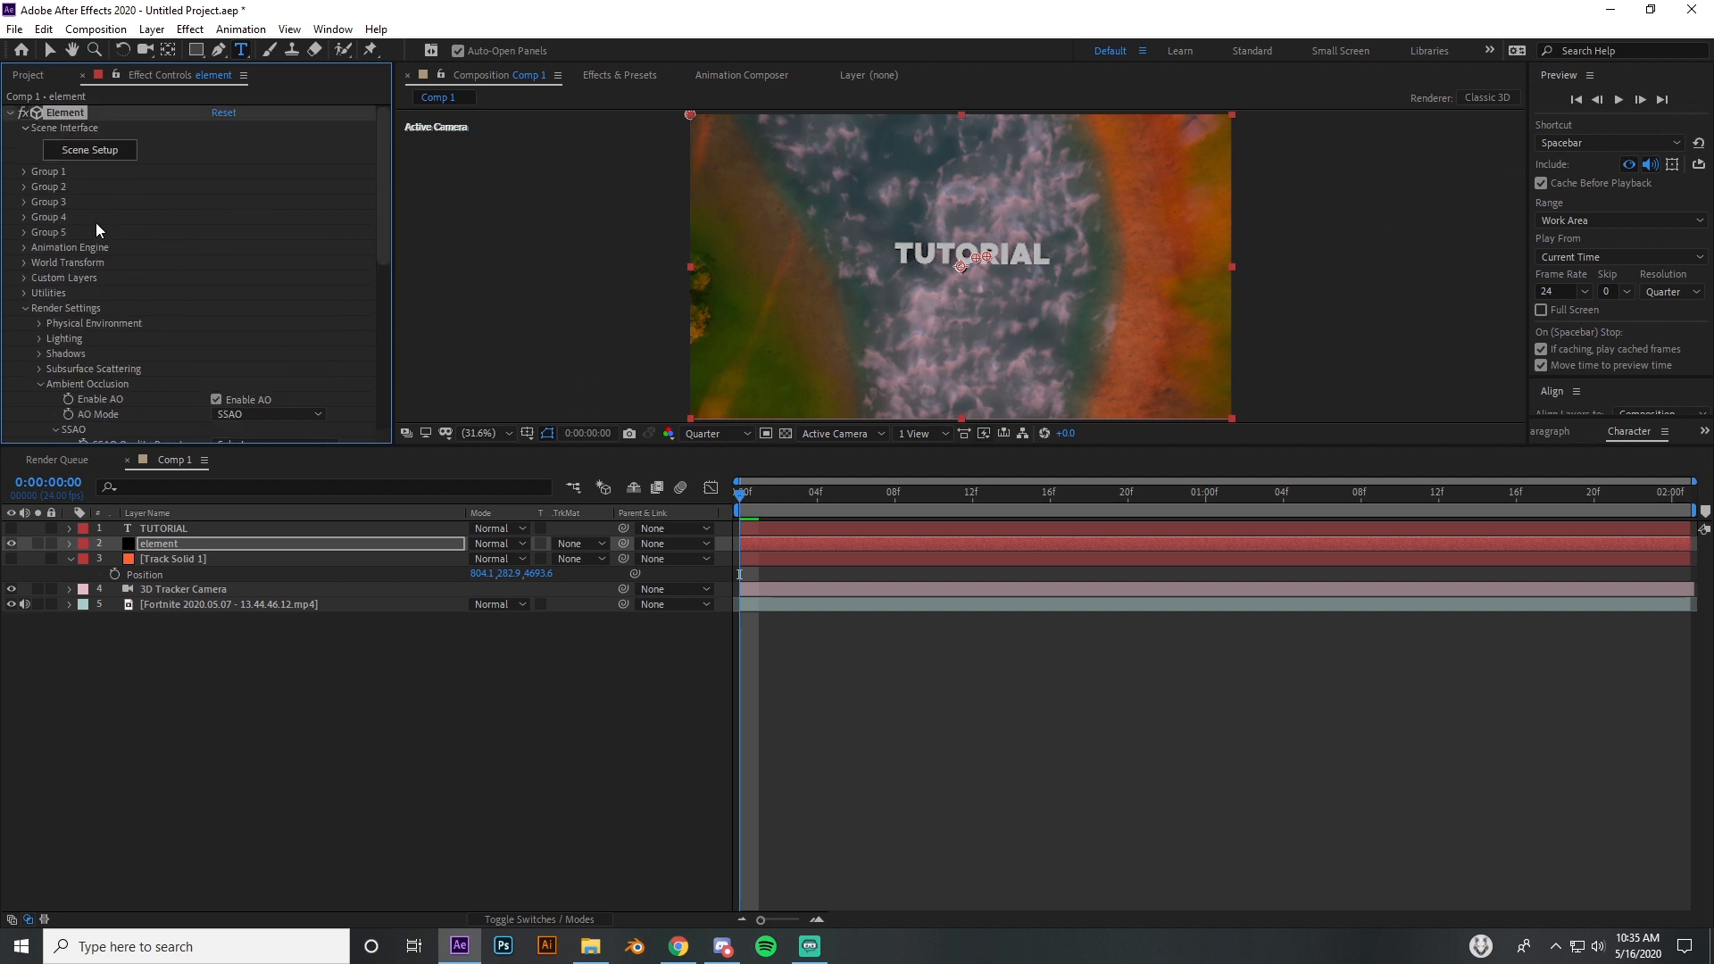
click(24, 308)
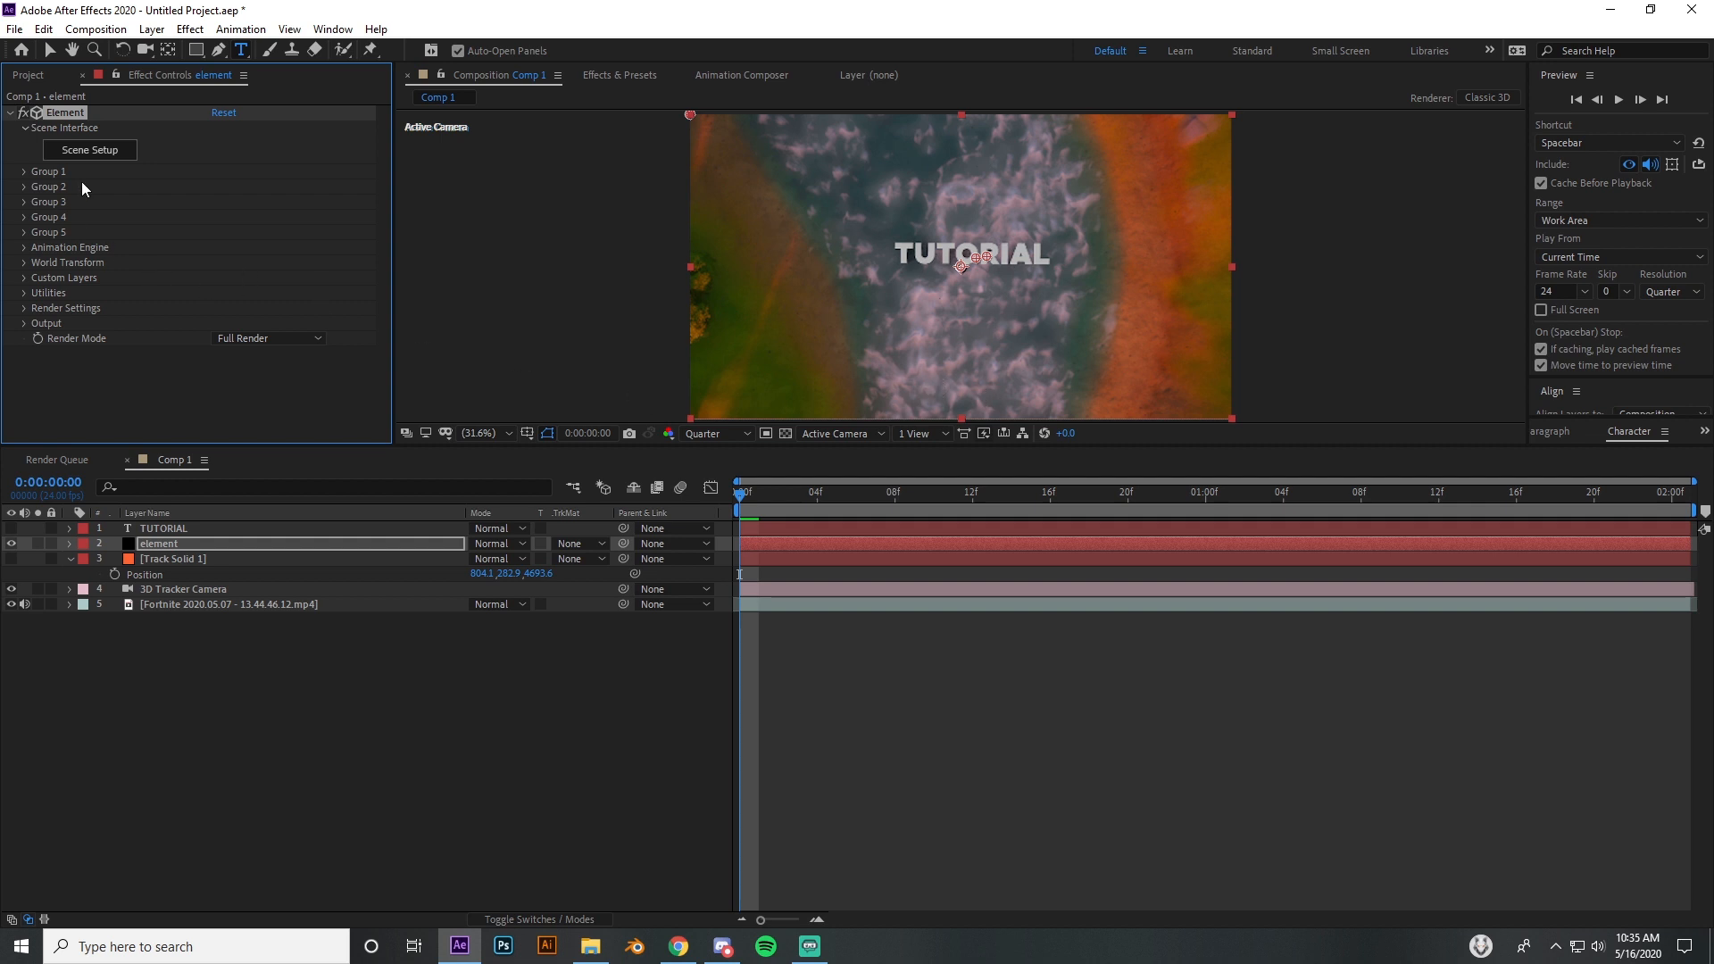
Step: Apply the Matte_Shadow material to the TUTORIAL text in the scene's first group and accept the scene changes
click(121, 154)
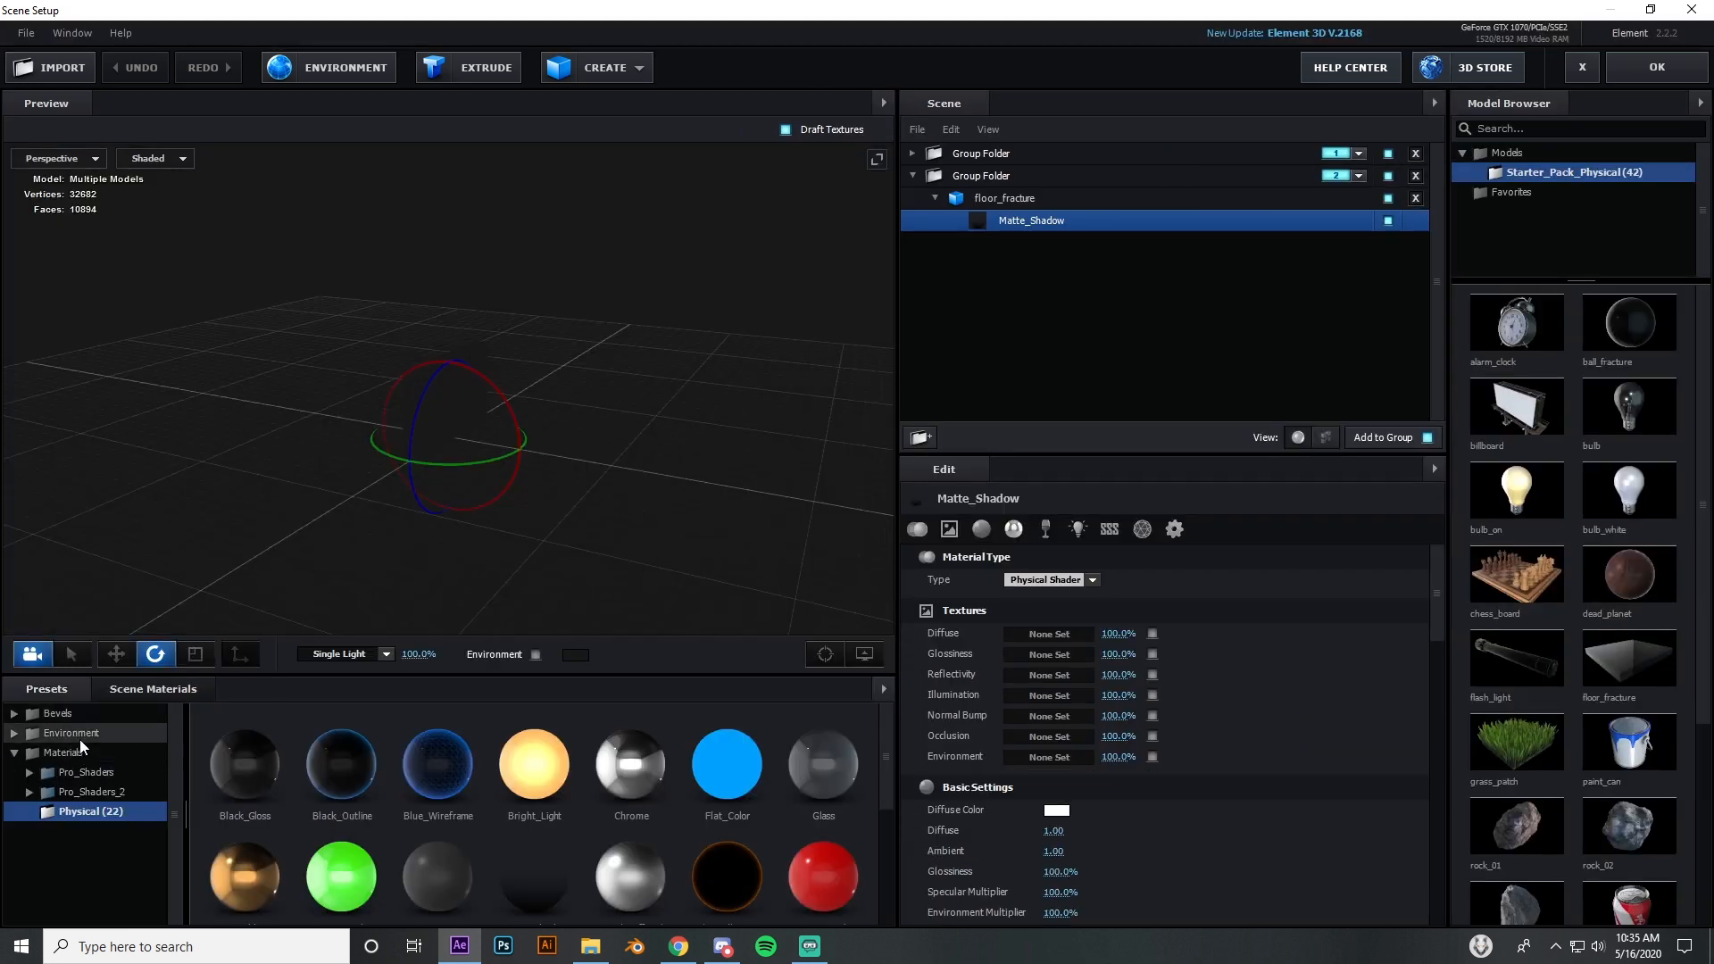
click(912, 175)
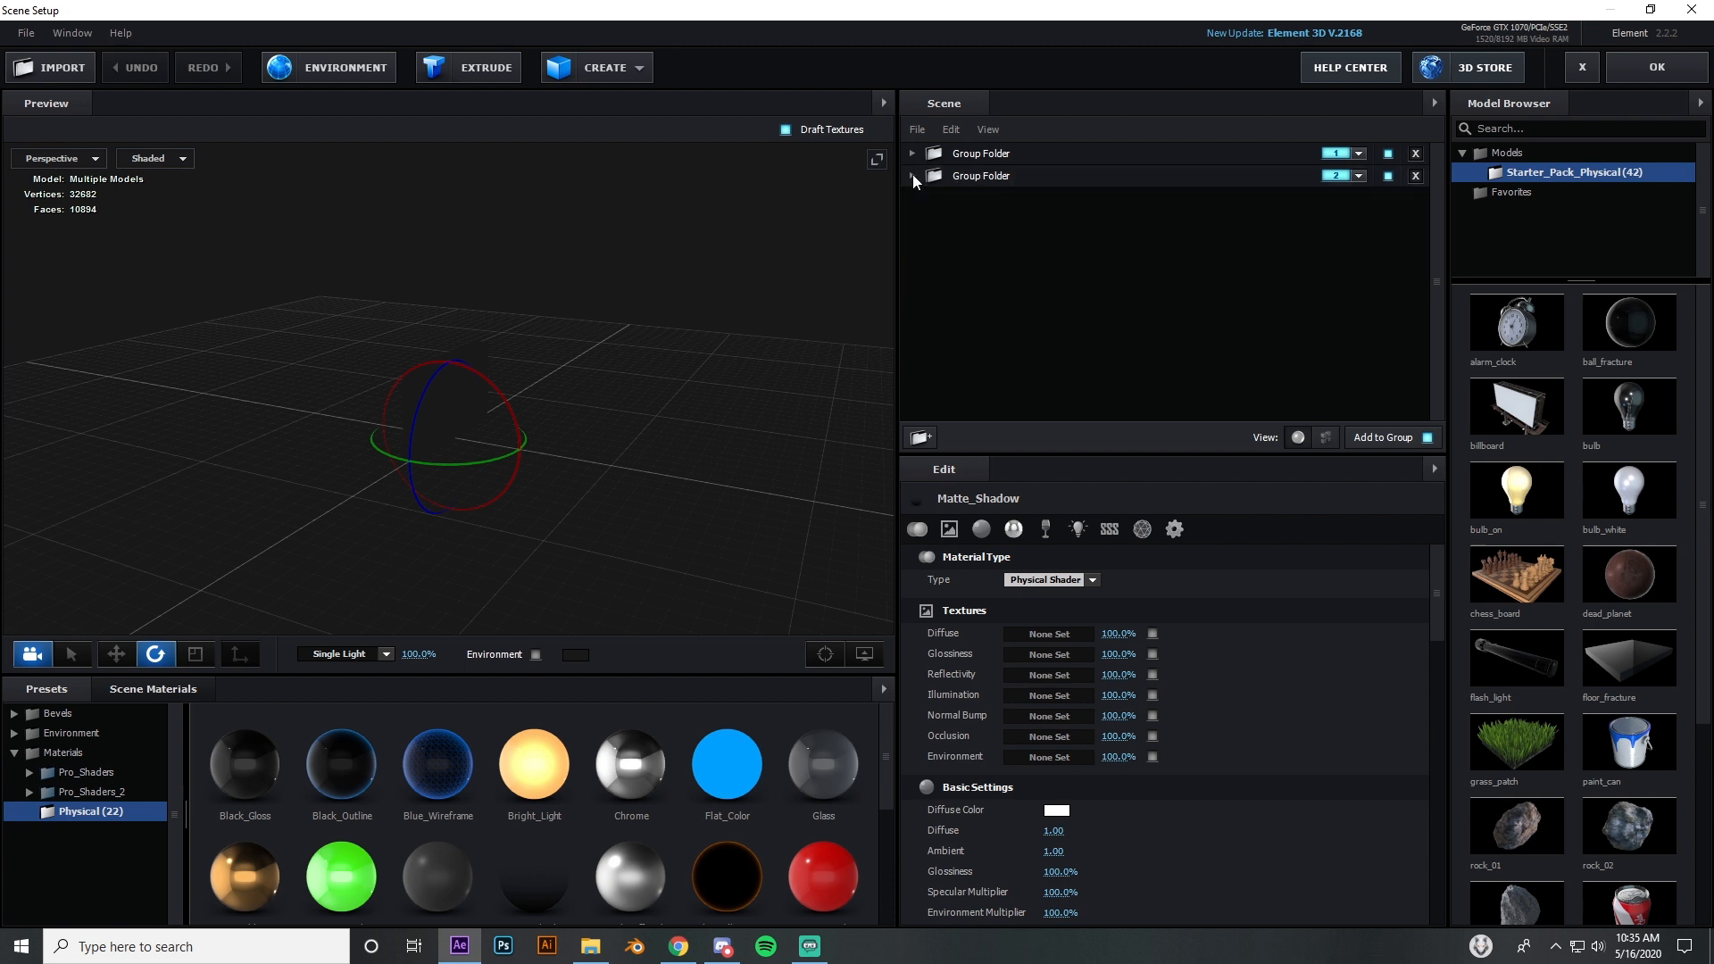
click(974, 153)
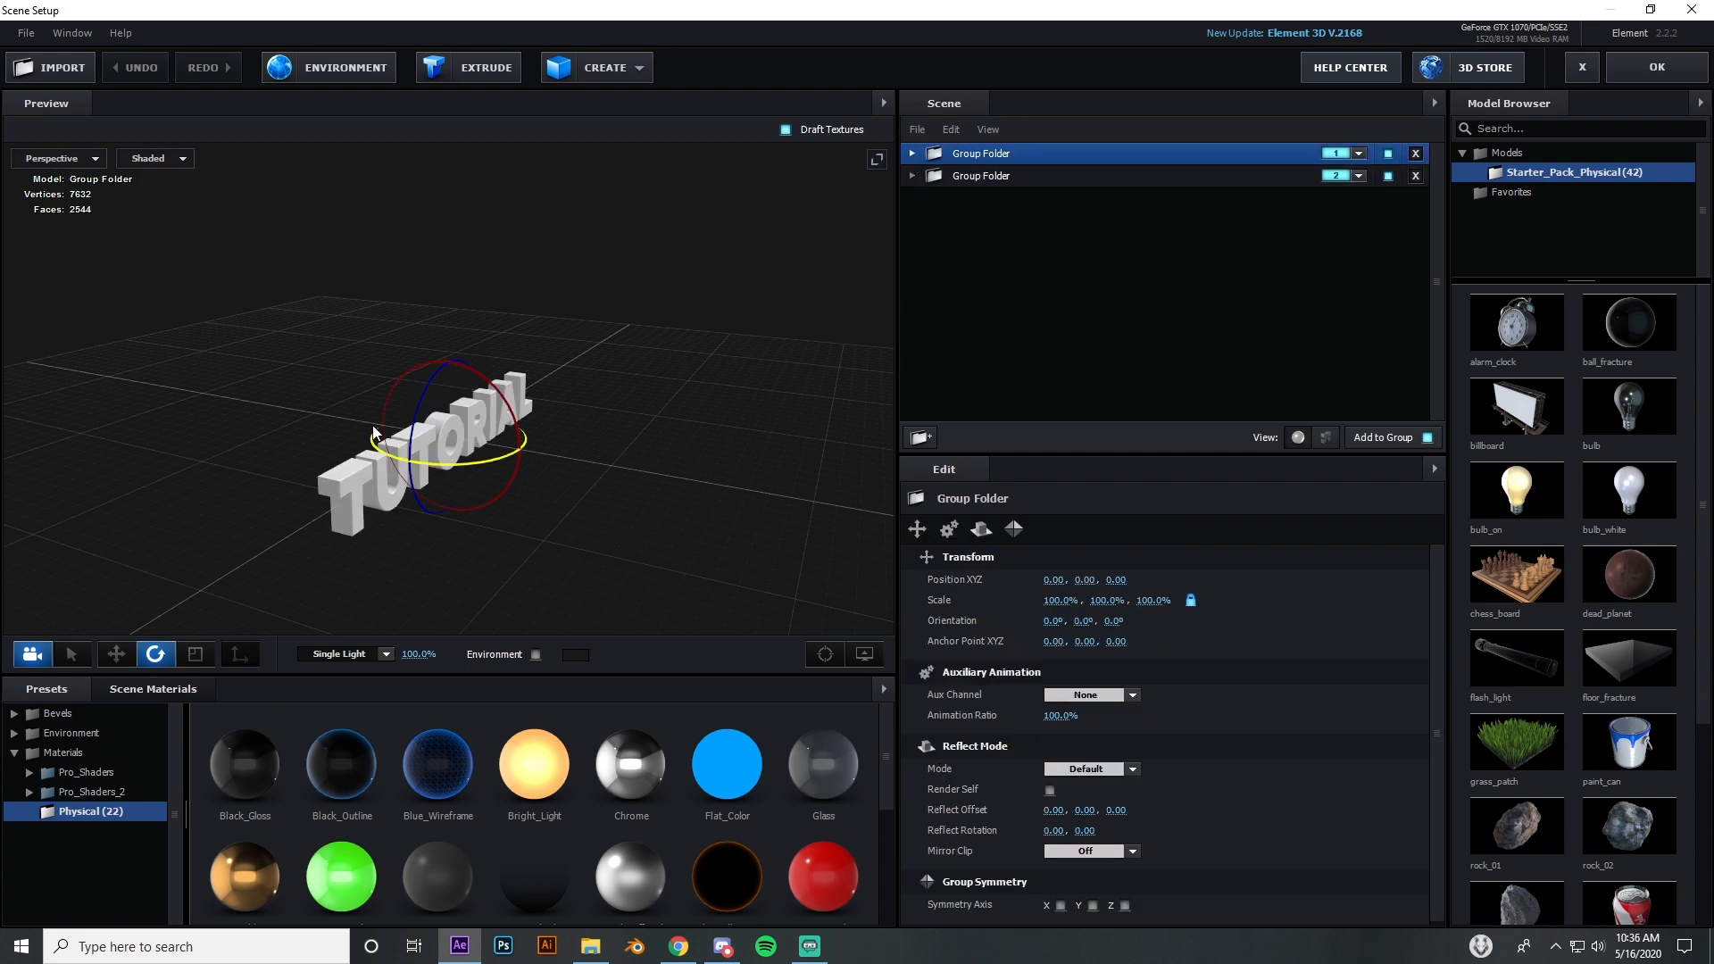
scroll(506, 727, down, 2)
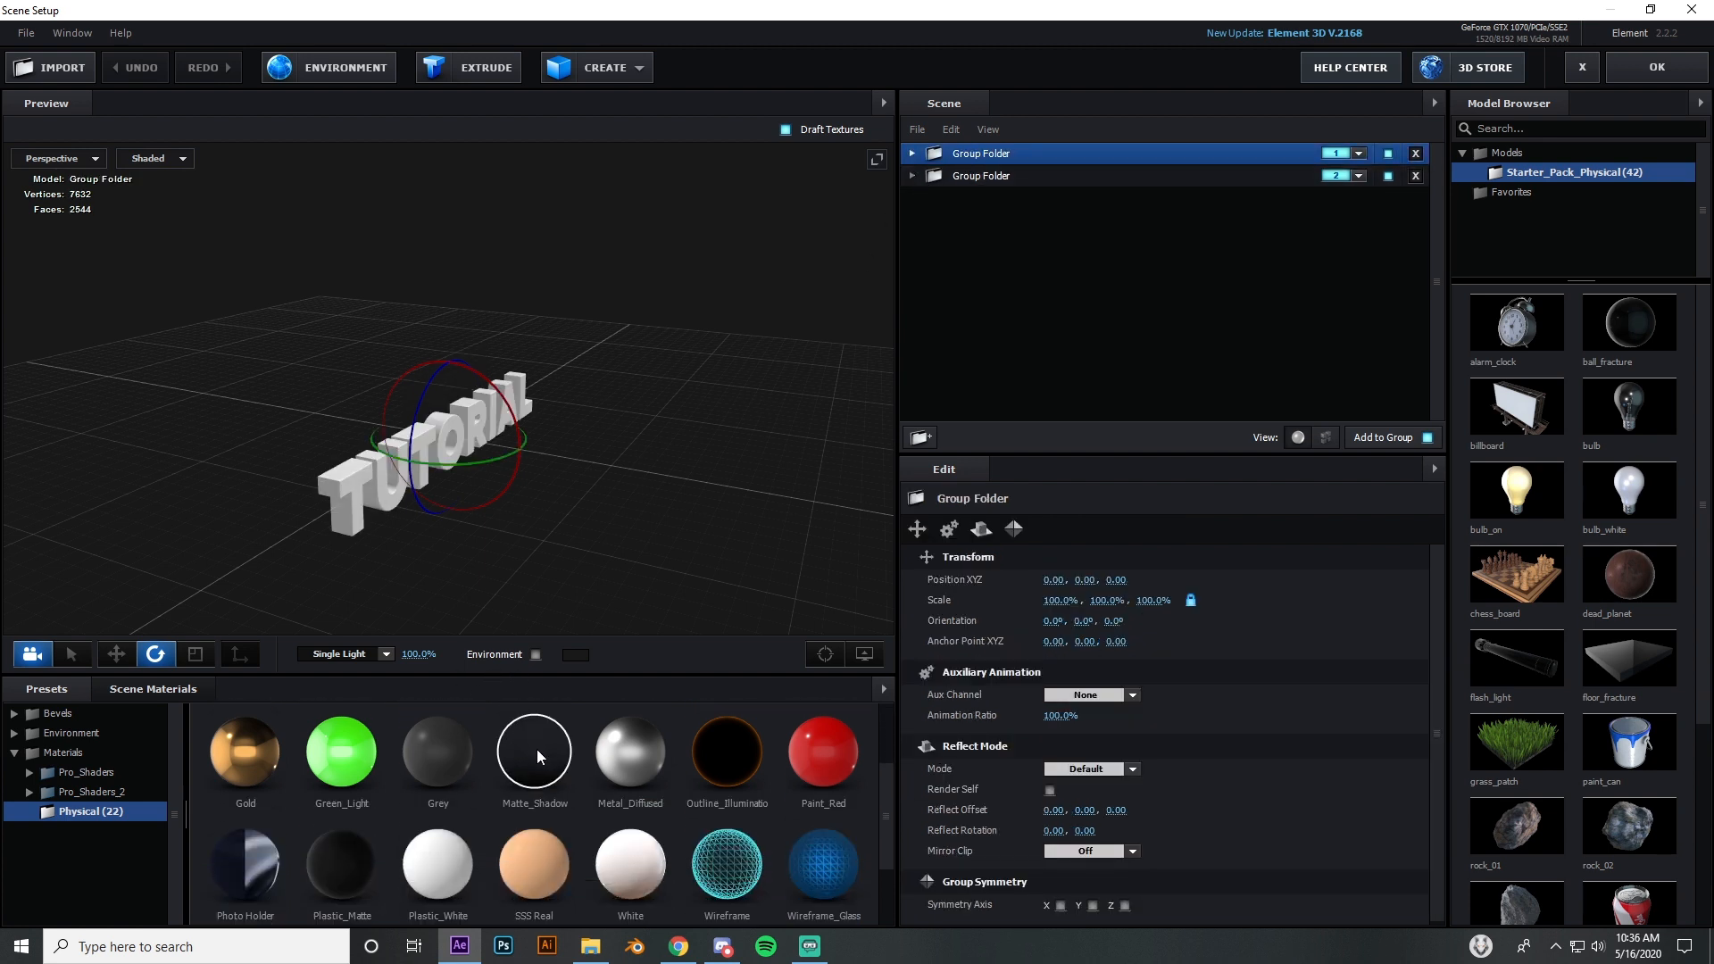
drag(537, 751, 360, 490)
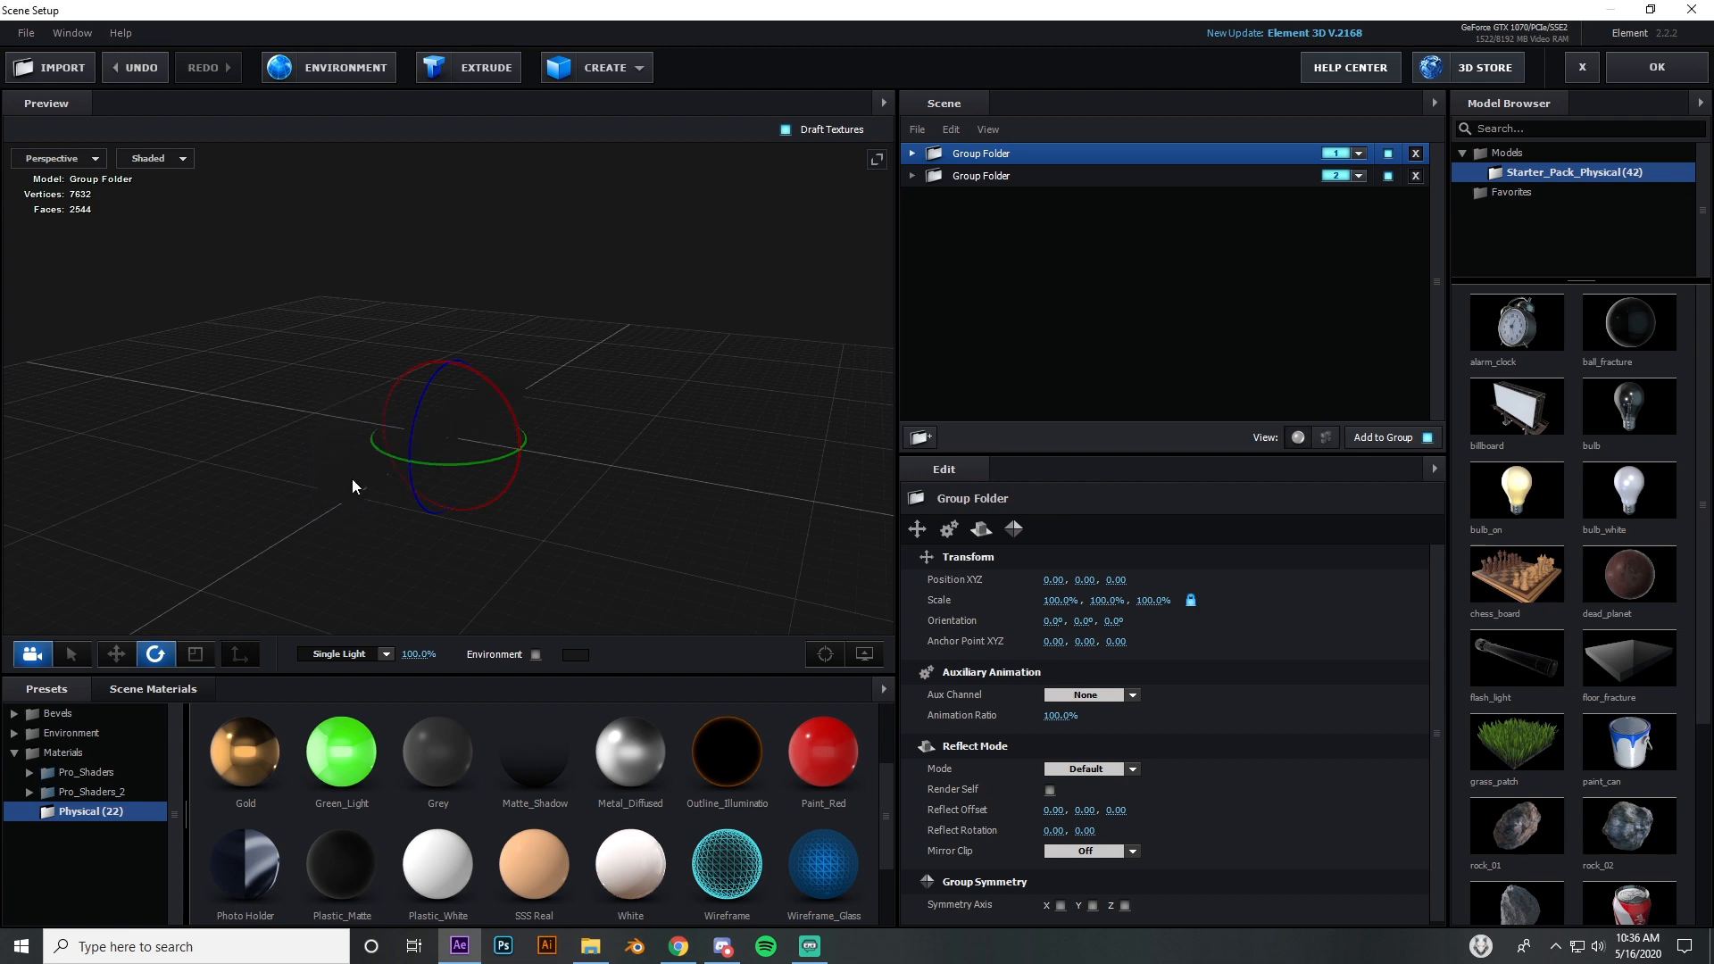
click(1636, 66)
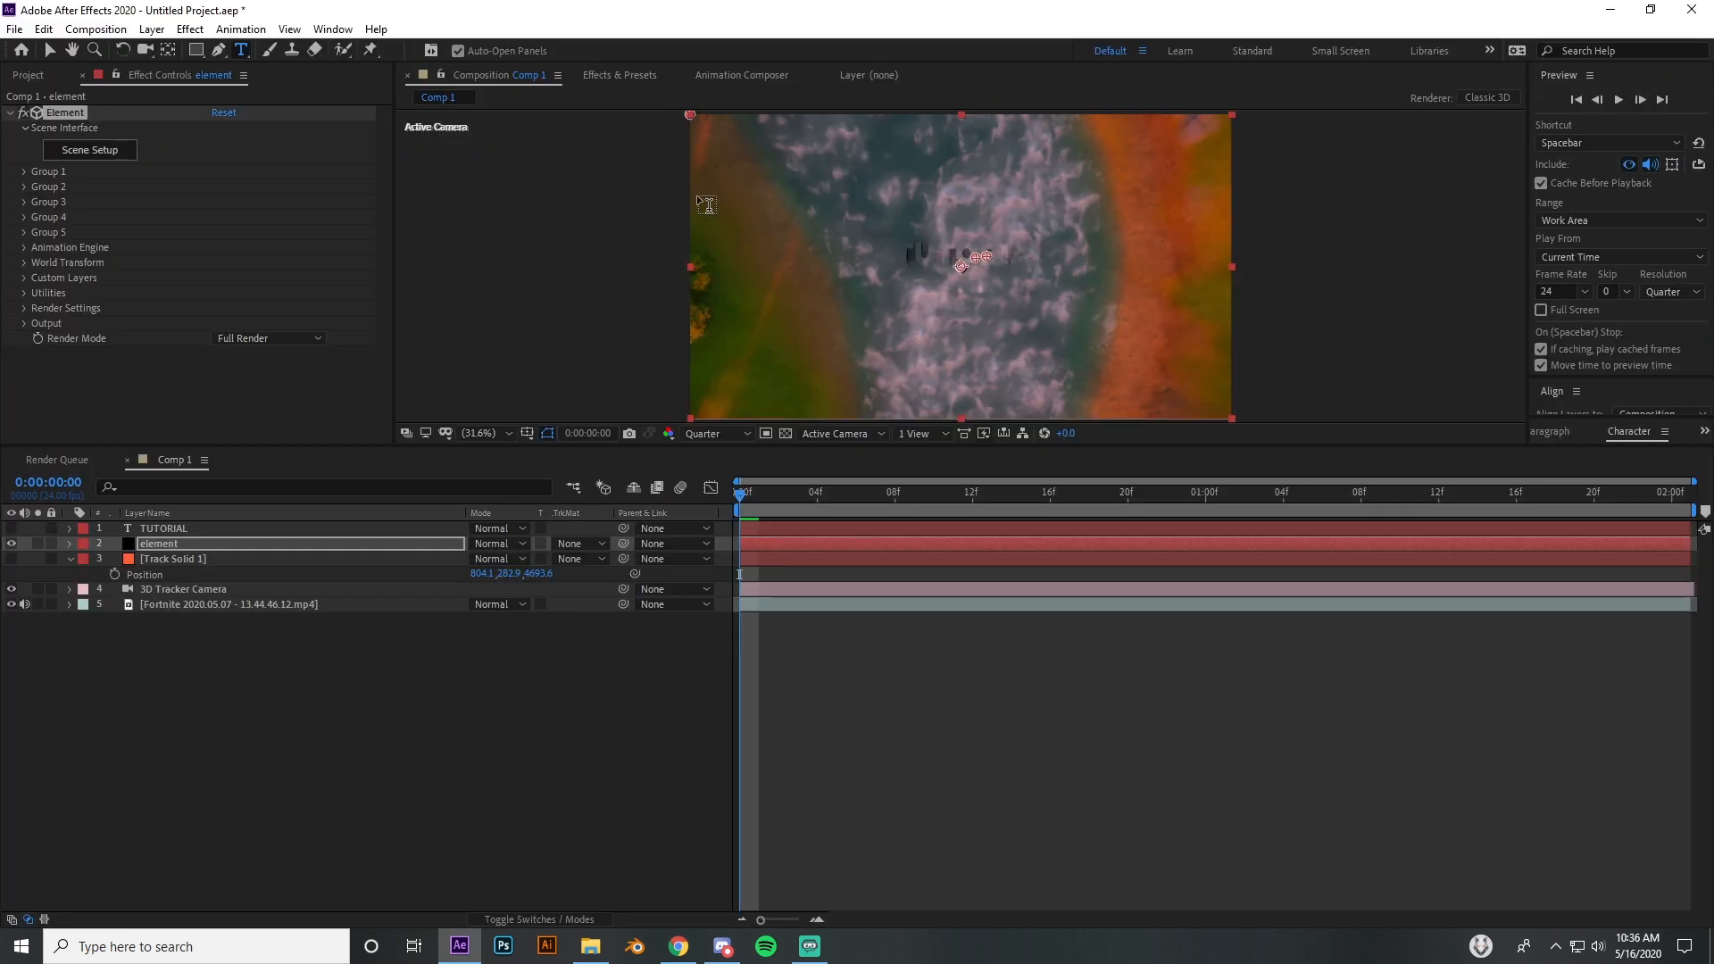
Step: Move the Group 2 panel farther behind the text by setting its Position Z to 4883.6
click(25, 186)
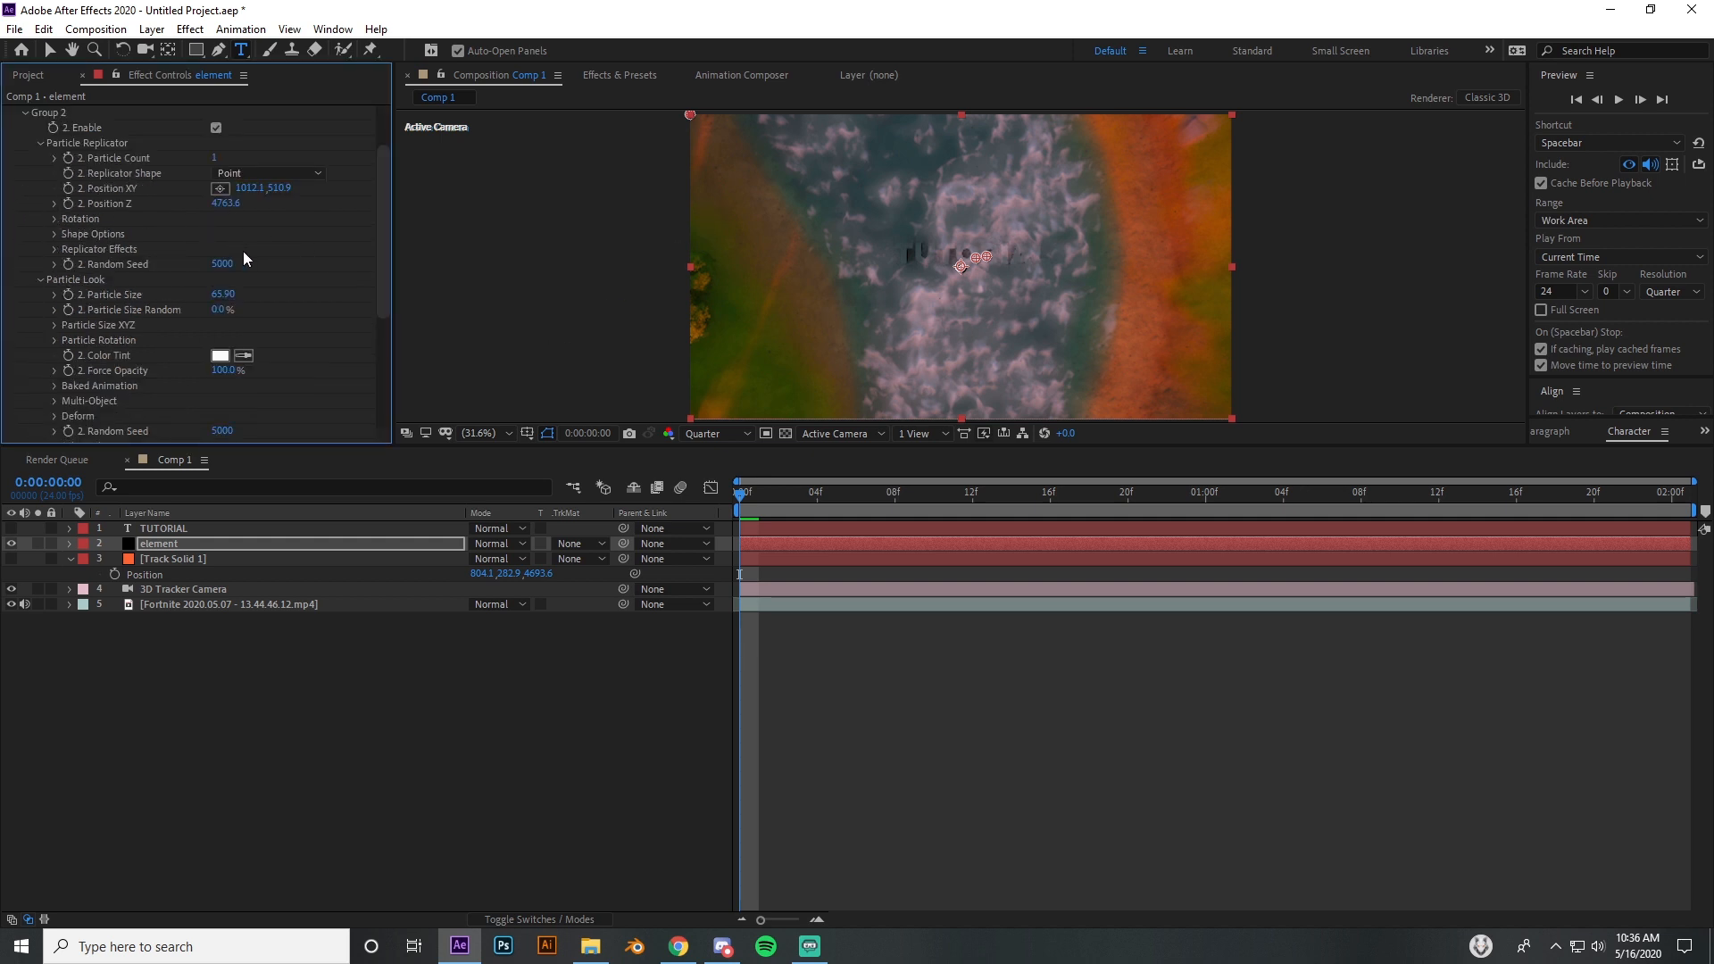
mouse_move(223, 211)
mouse_down()
mouse_move(255, 205)
mouse_move(237, 204)
mouse_up()
scroll(241, 330, up, 2)
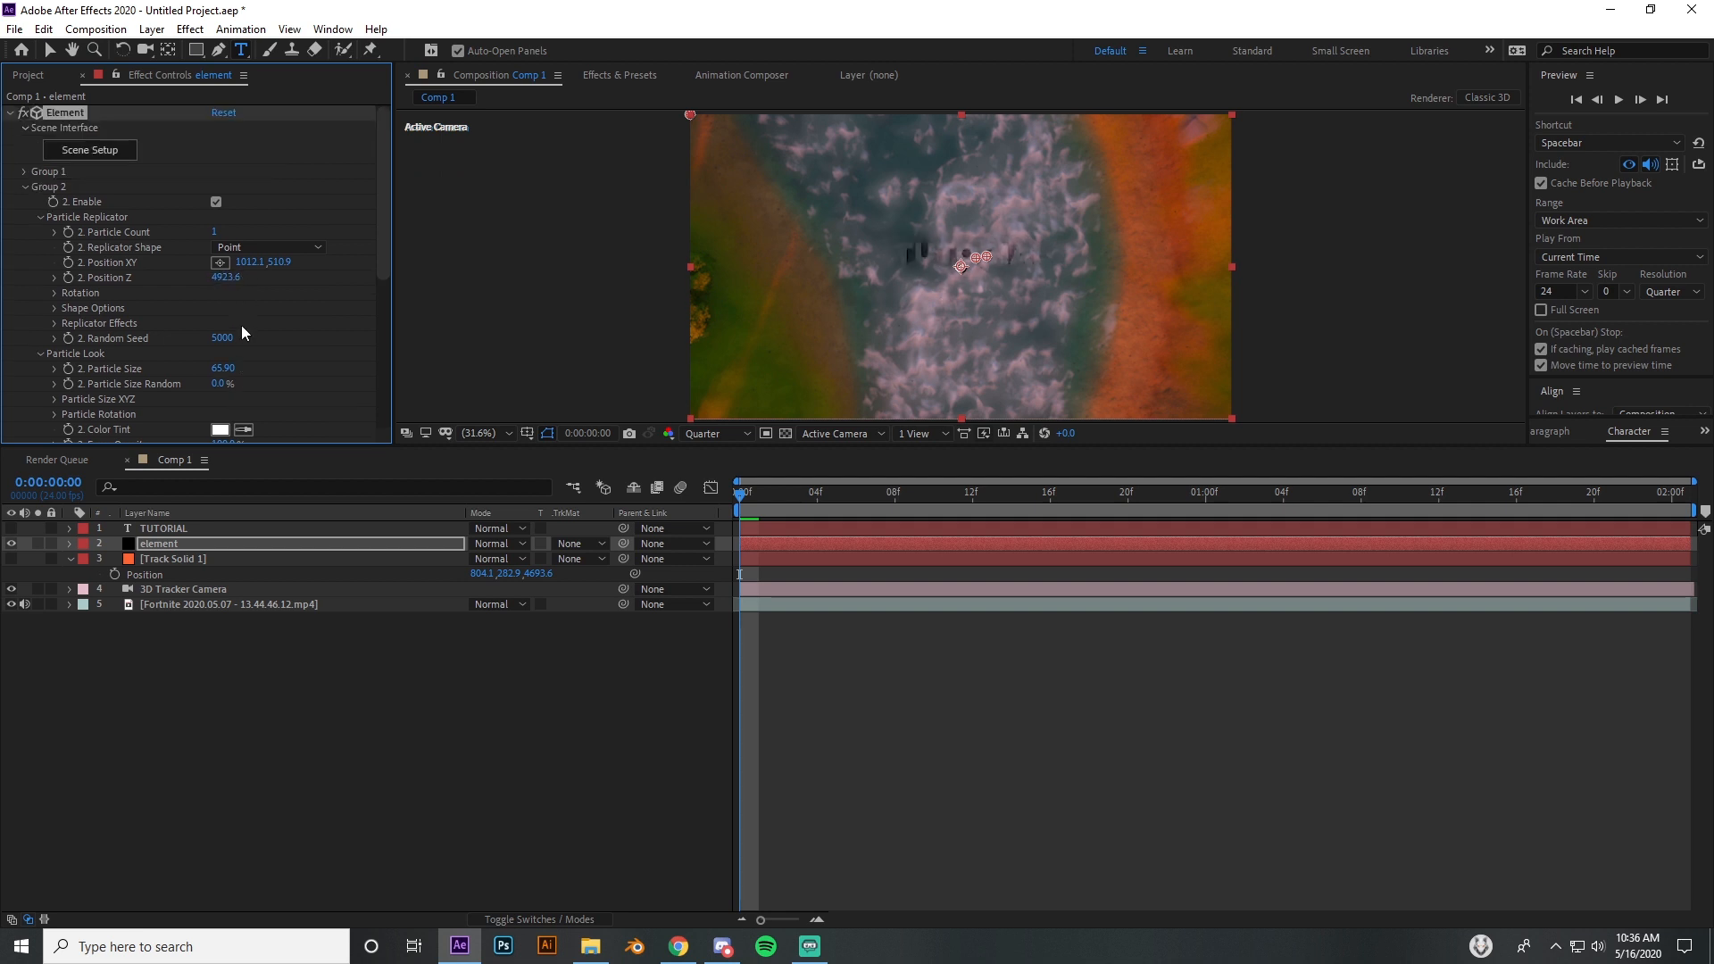
drag(225, 281, 220, 278)
Step: Adjust ambient occlusion to SSAO Intensity 40.5, Radius 1.2, Distribution 5.8 and Gamma 5.06
scroll(172, 378, down, 5)
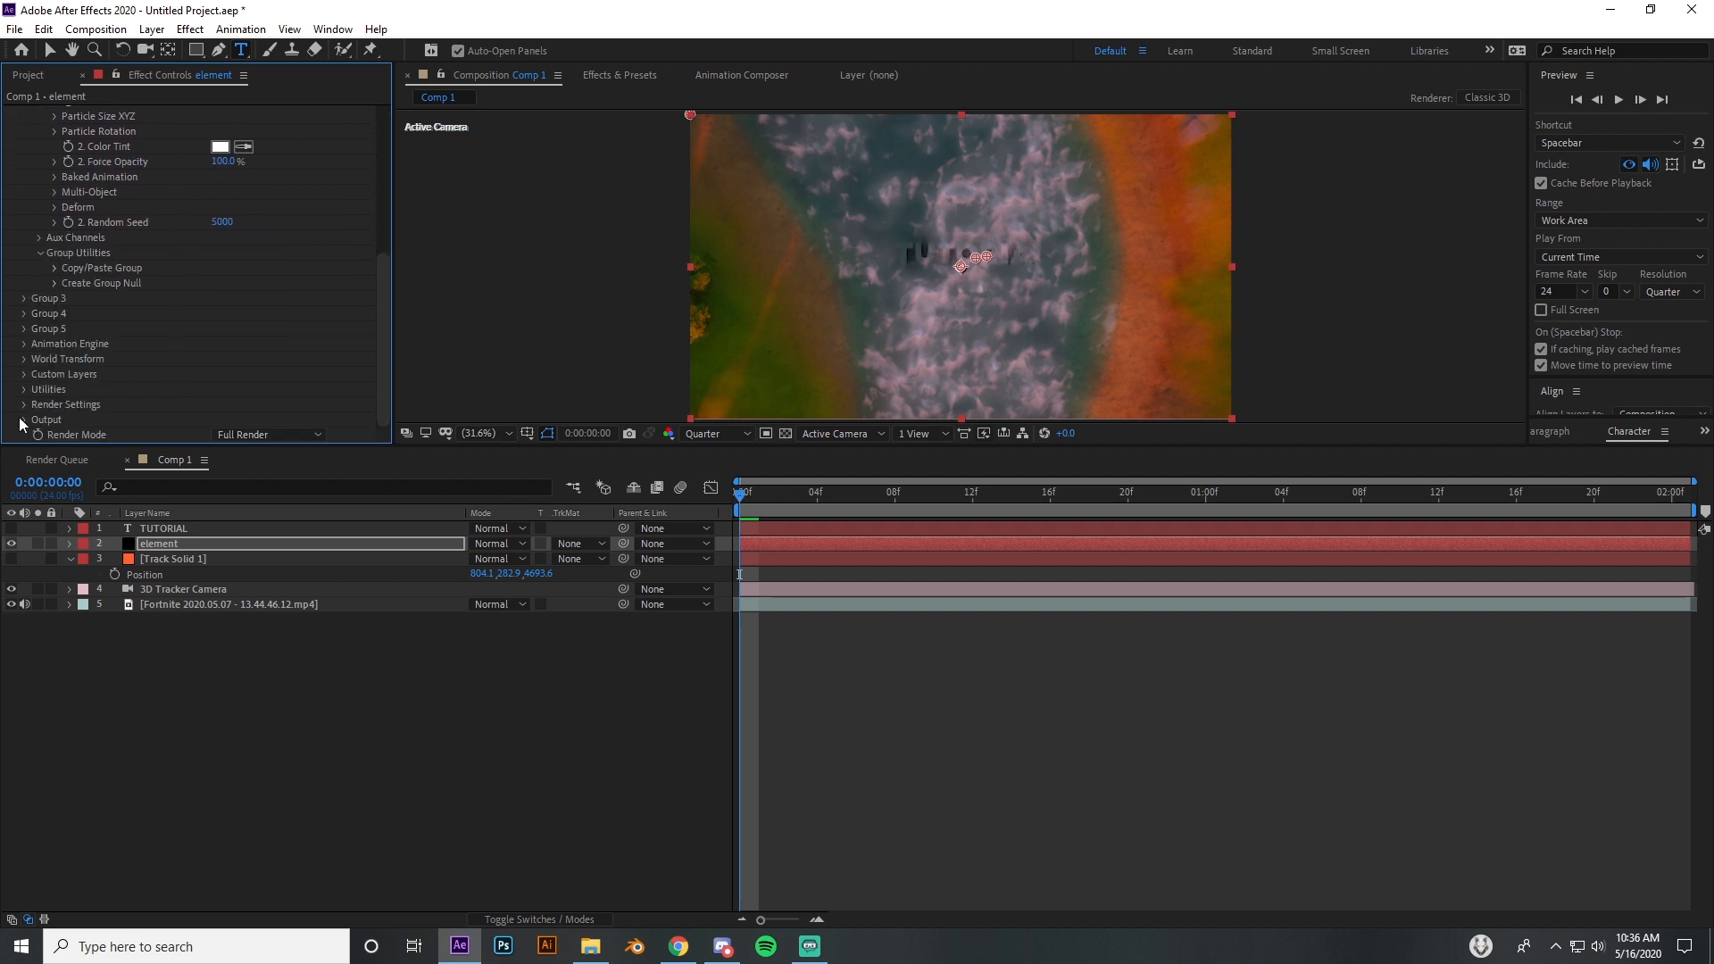
click(24, 405)
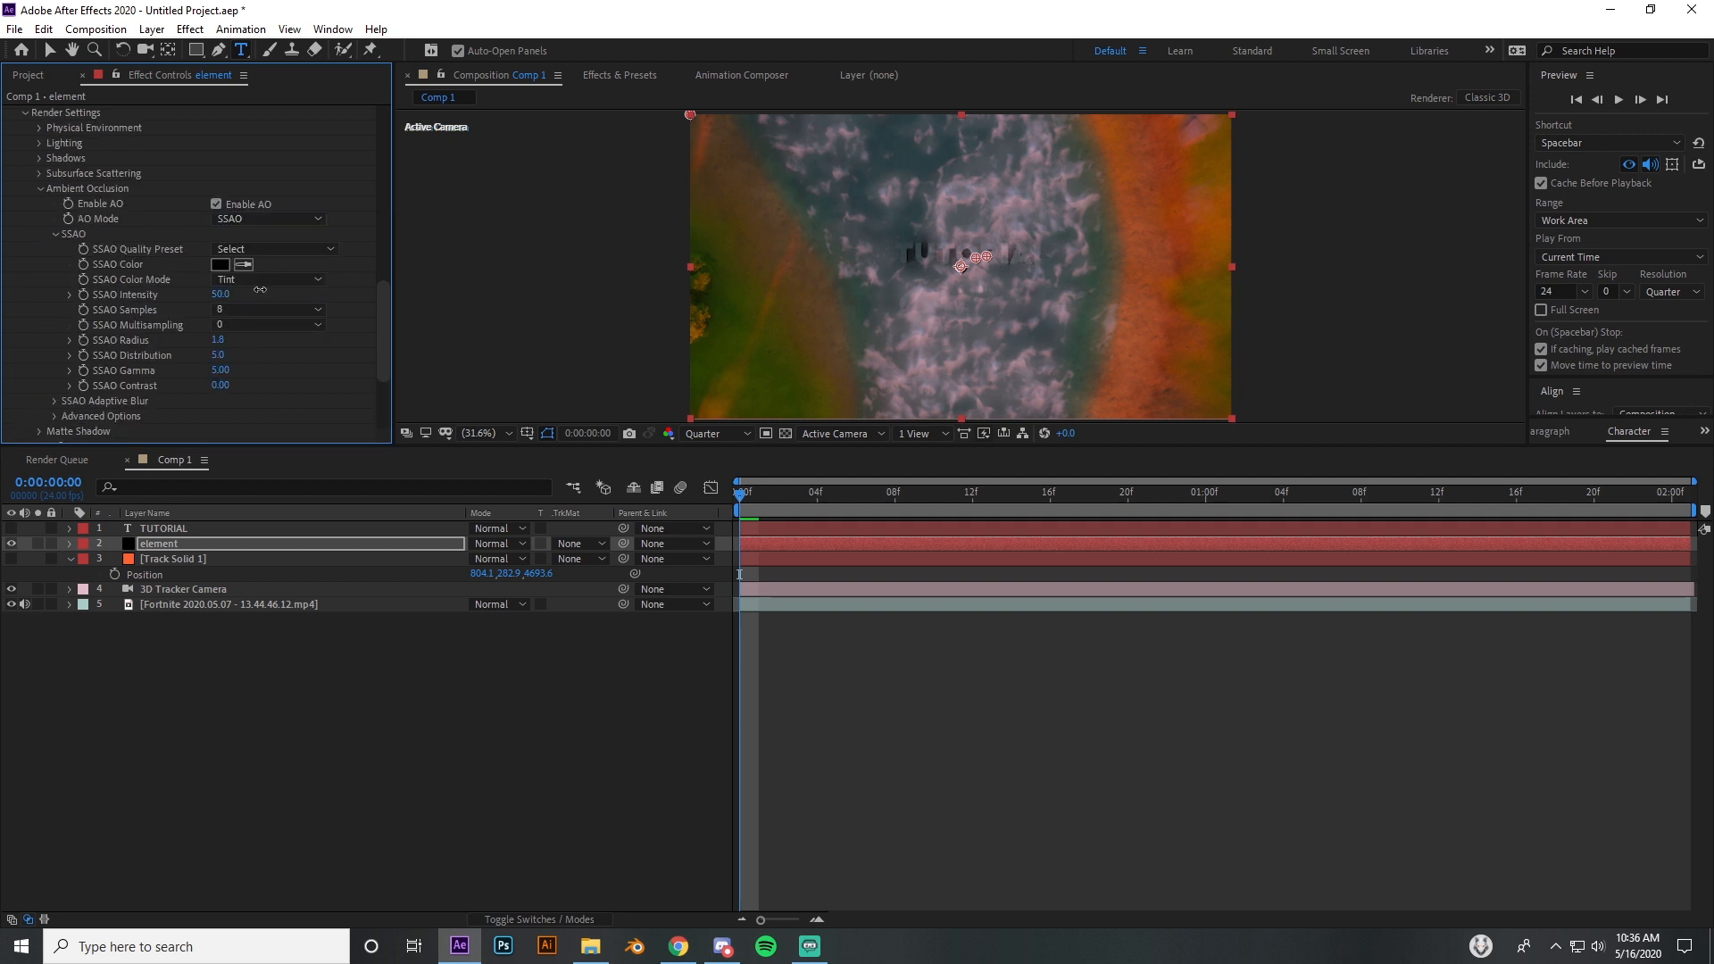
drag(260, 289, 222, 298)
mouse_move(218, 354)
mouse_down()
mouse_move(181, 373)
mouse_move(247, 368)
mouse_up()
Step: Set the composition preview resolution to Full, switch to the Selection tool and deselect the element layer
click(718, 433)
click(710, 475)
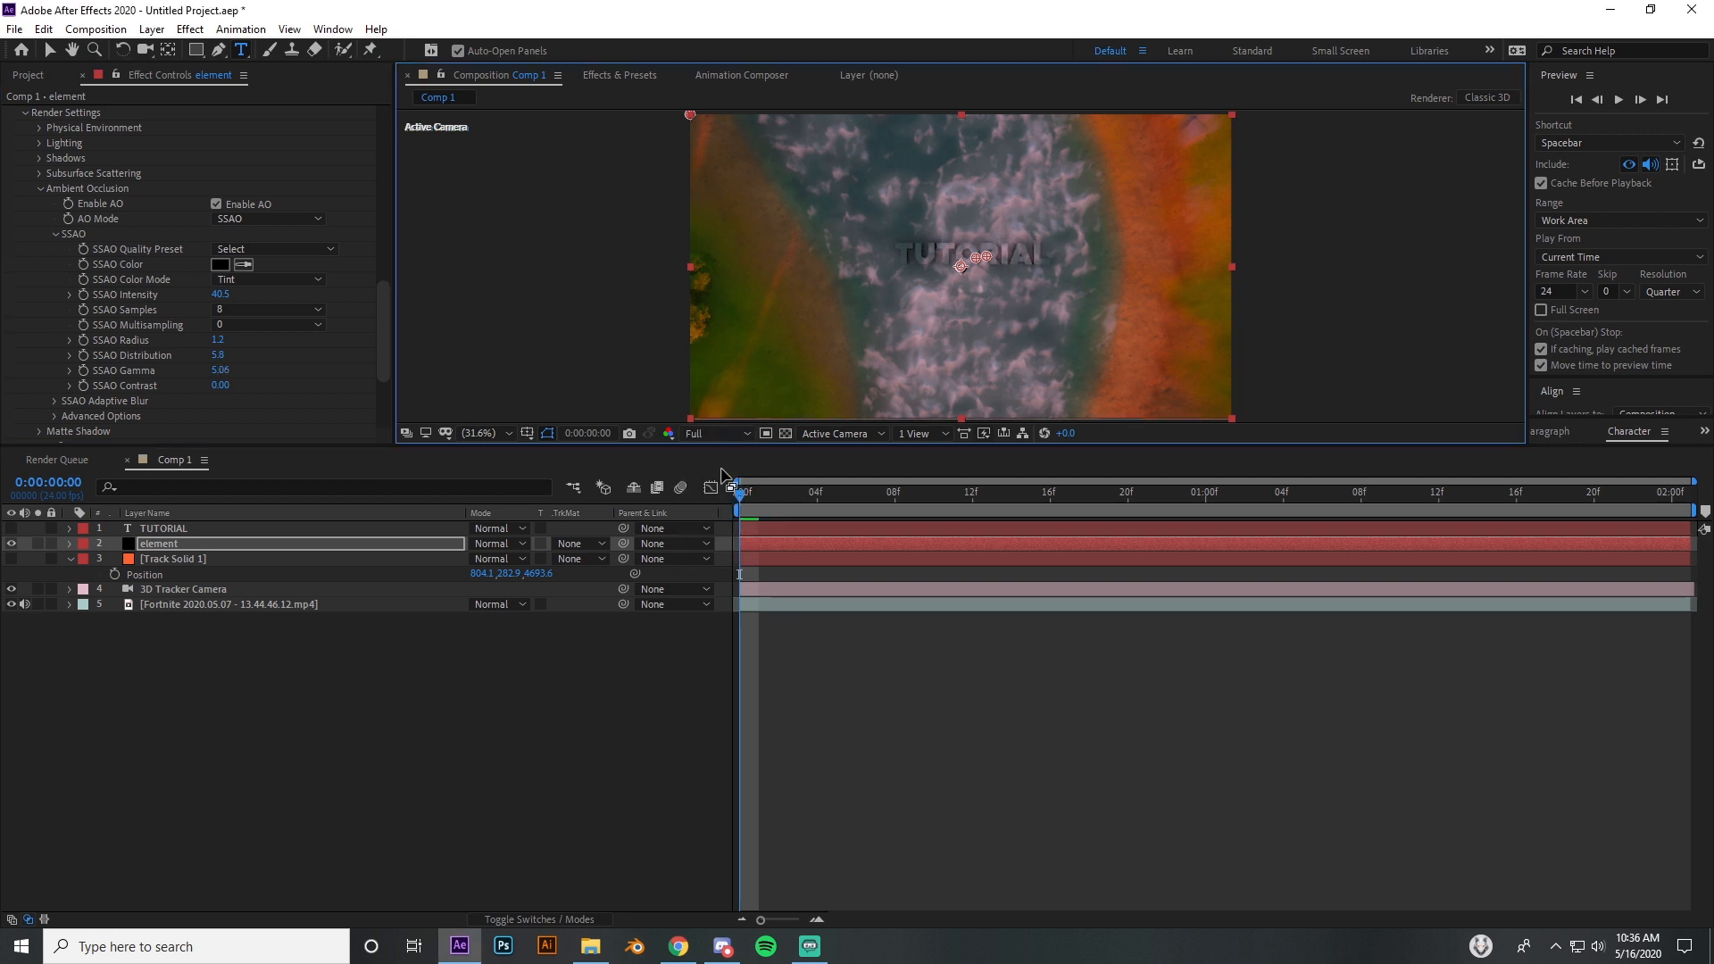
click(46, 53)
click(553, 233)
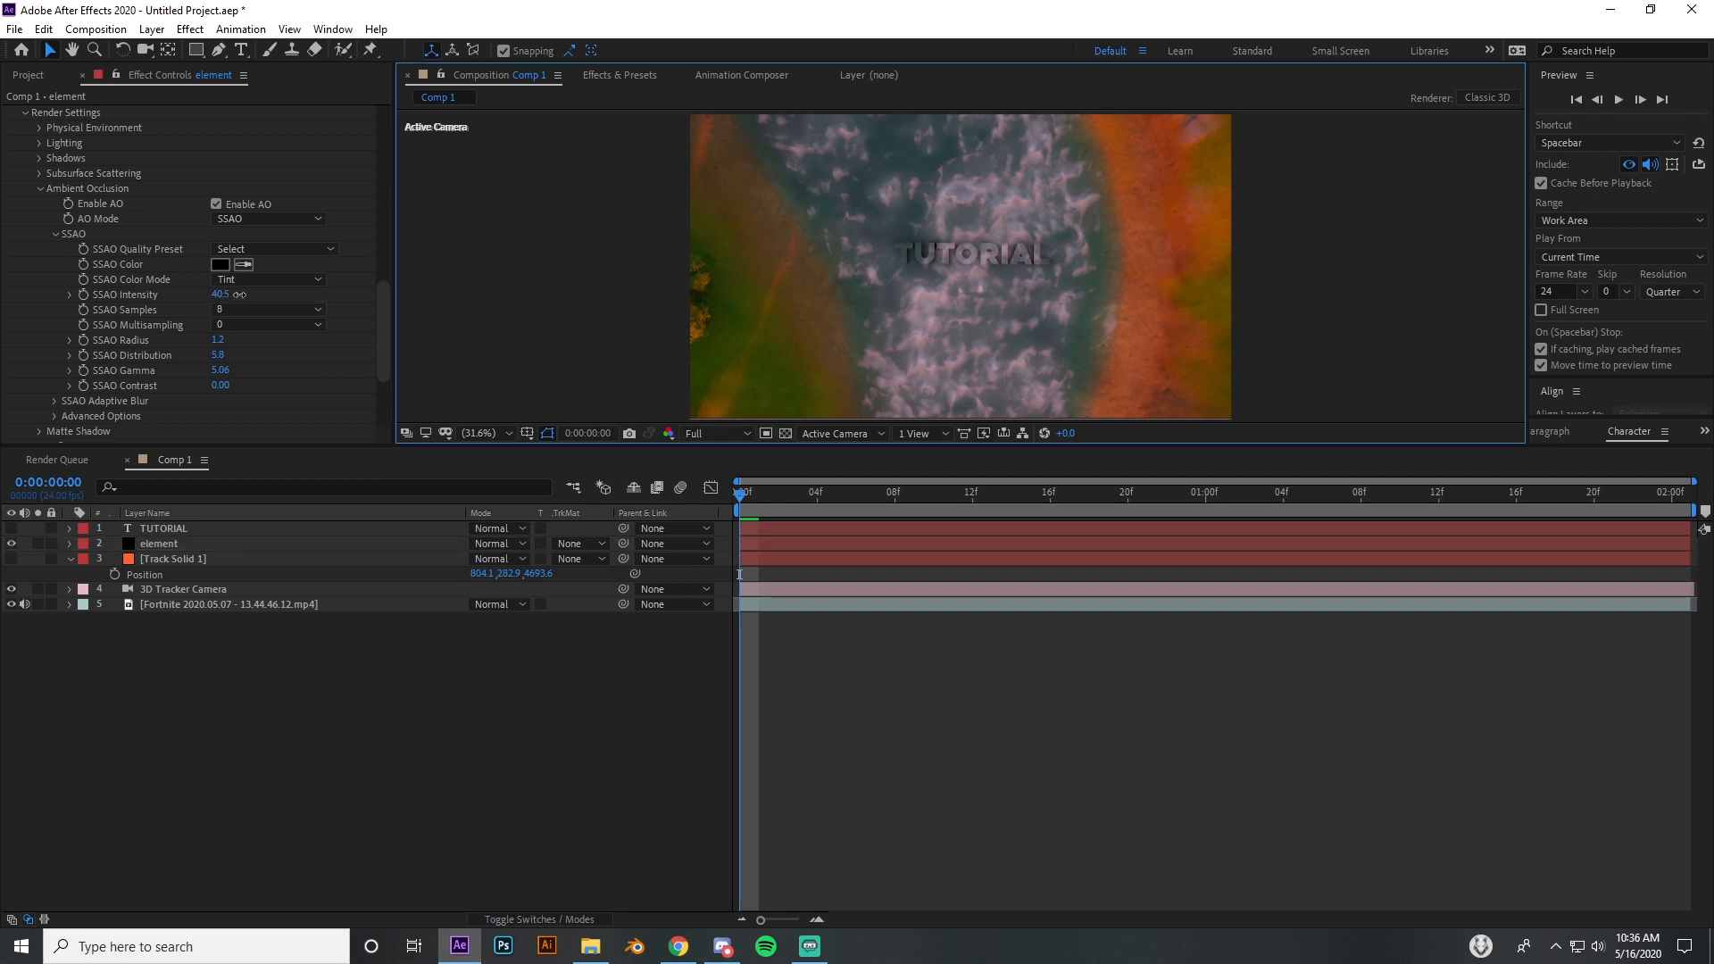
Step: Set the ambient occlusion SSAO Intensity to 50.0 and the SSAO Radius to 0.1
drag(239, 295, 323, 291)
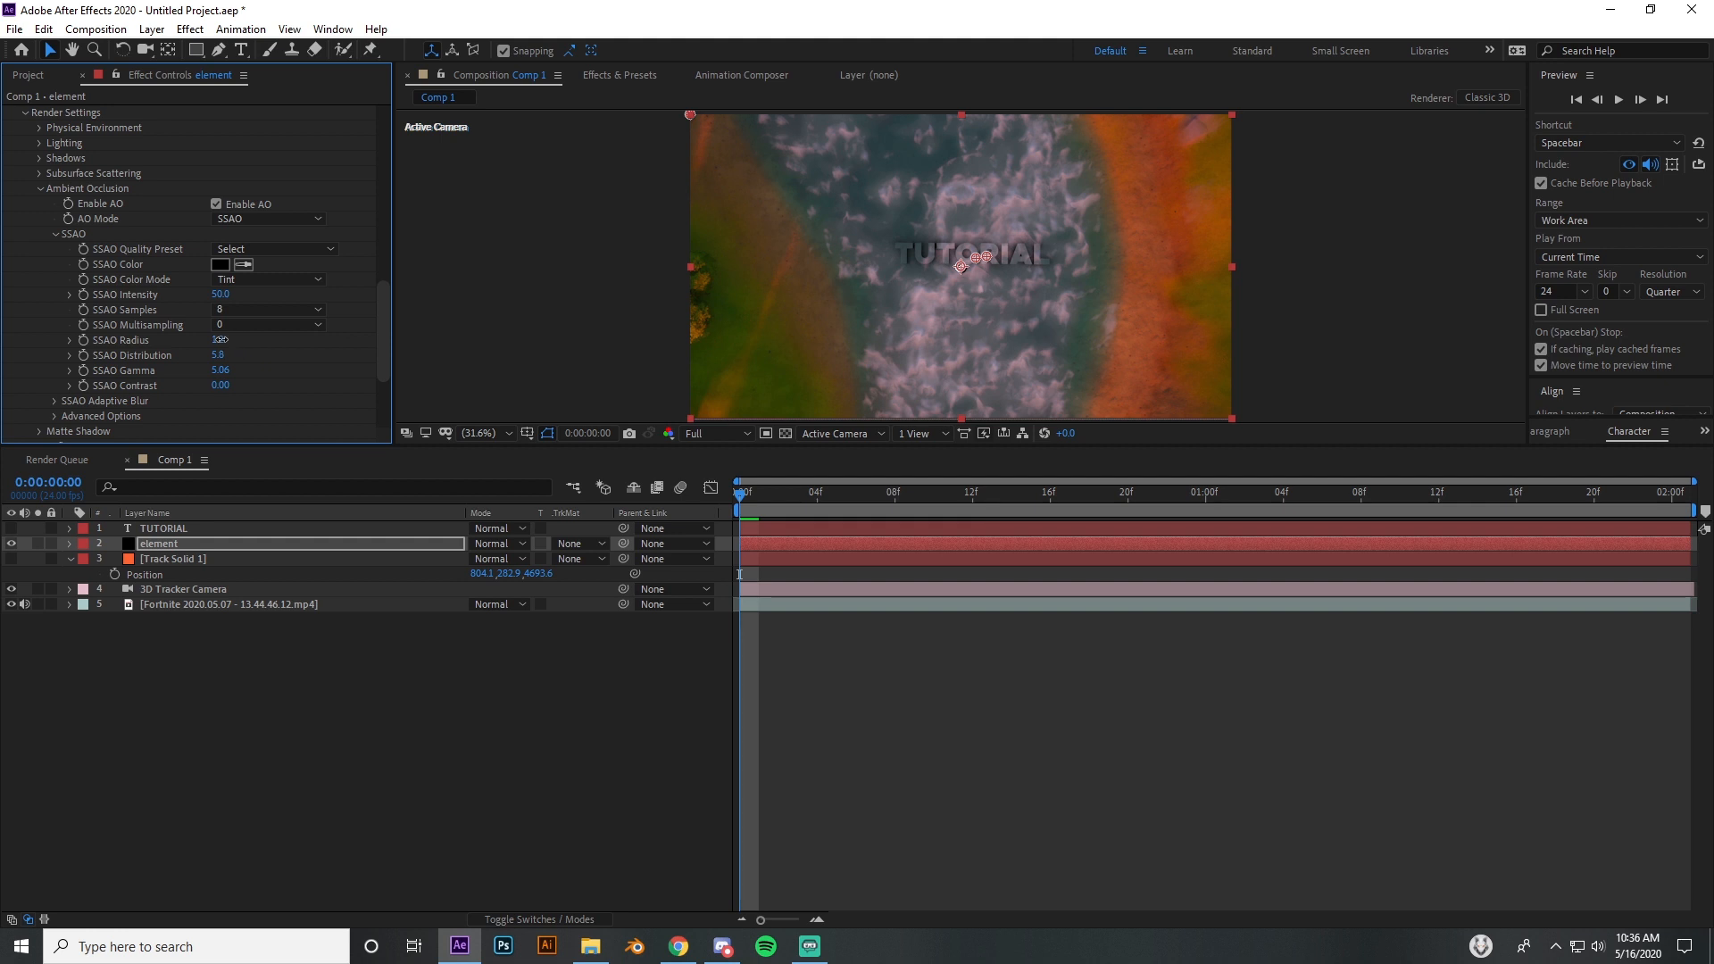
drag(219, 339, 168, 333)
click(628, 684)
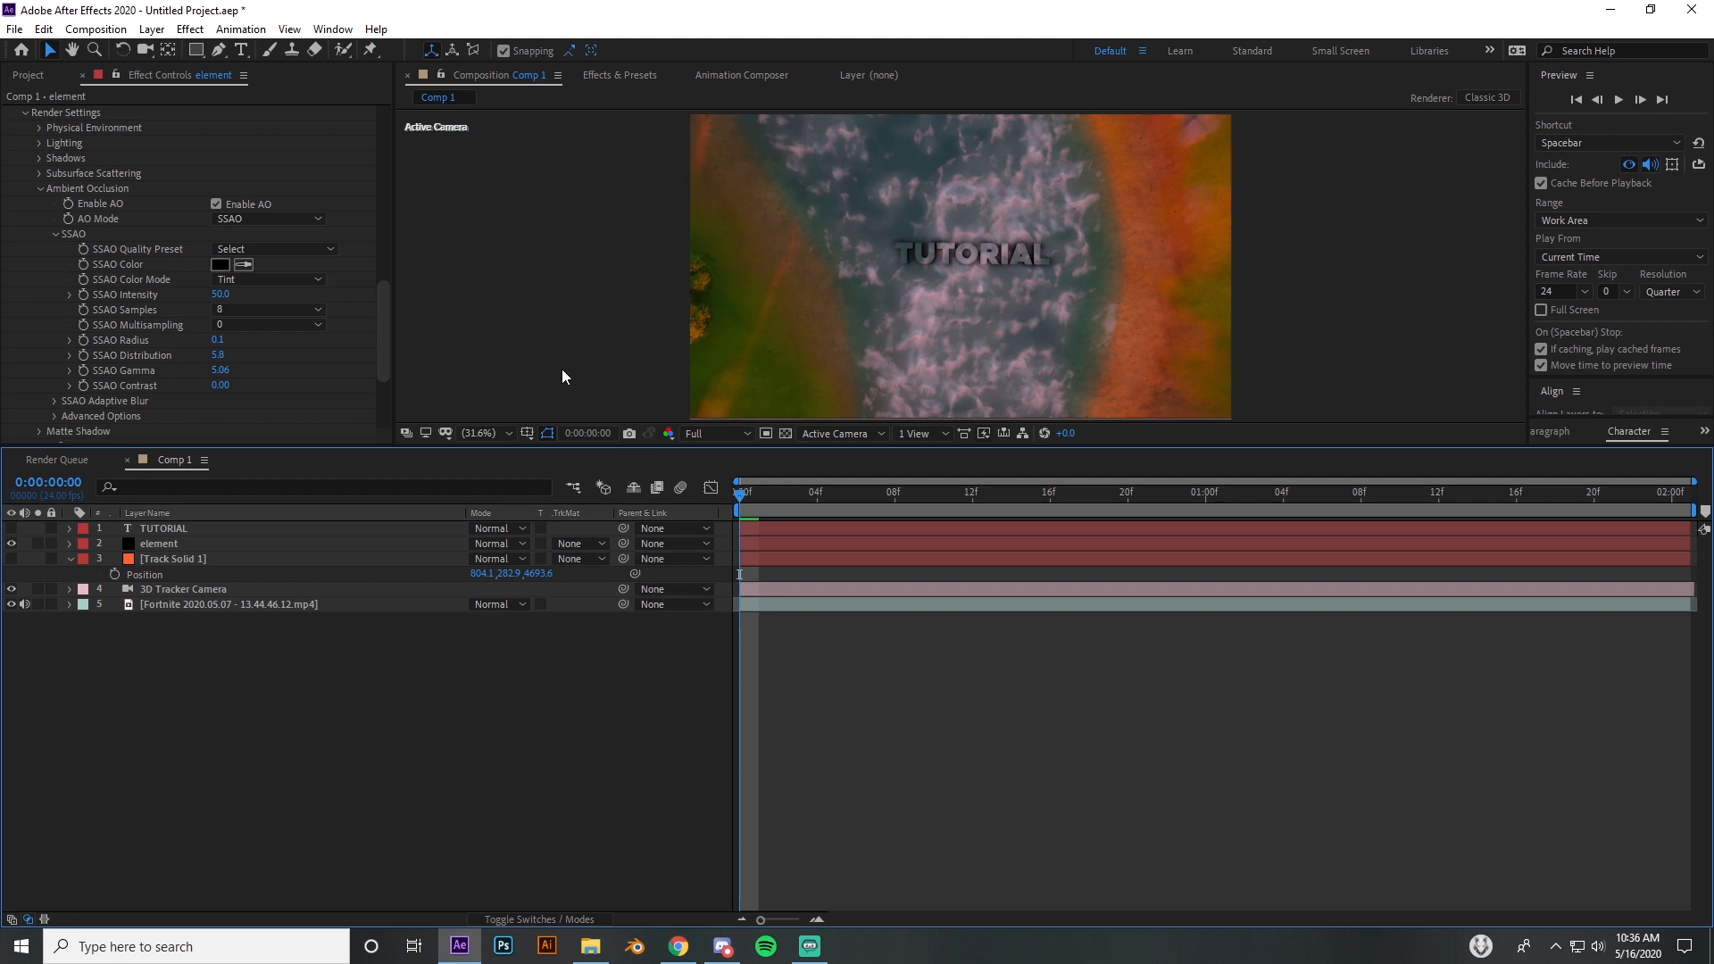
Step: Enlarge the TUTORIAL text slightly by increasing Group 1's Particle Size
scroll(45, 212, up, 5)
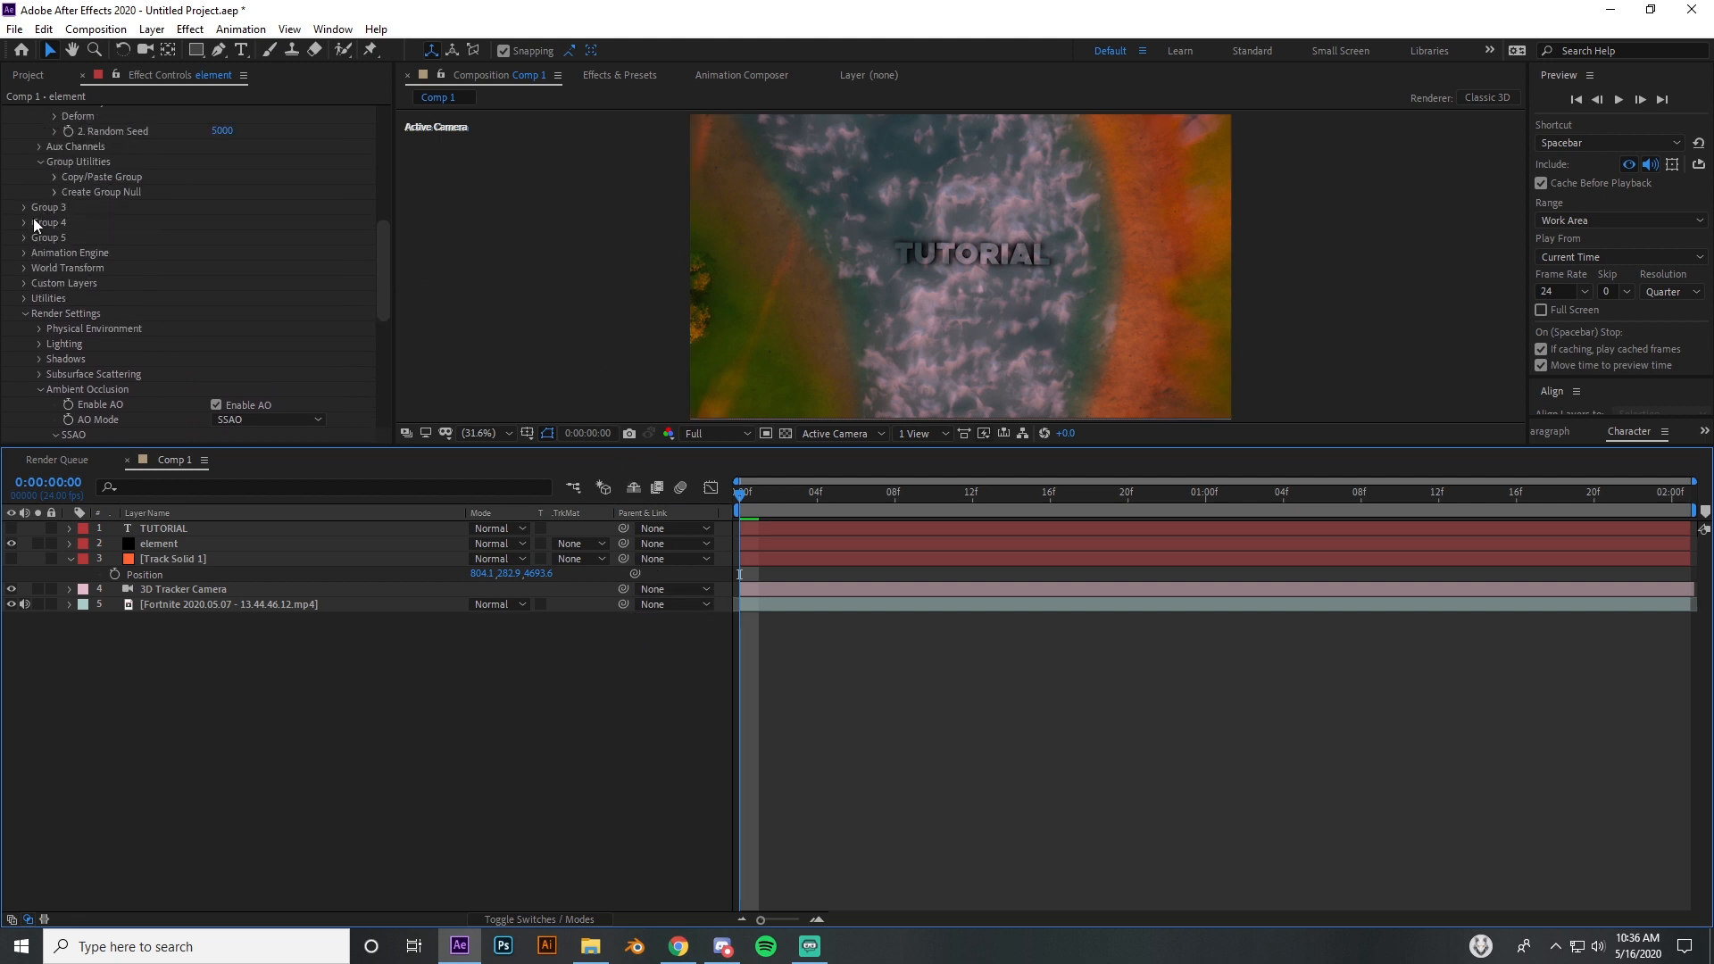
scroll(37, 245, up, 4)
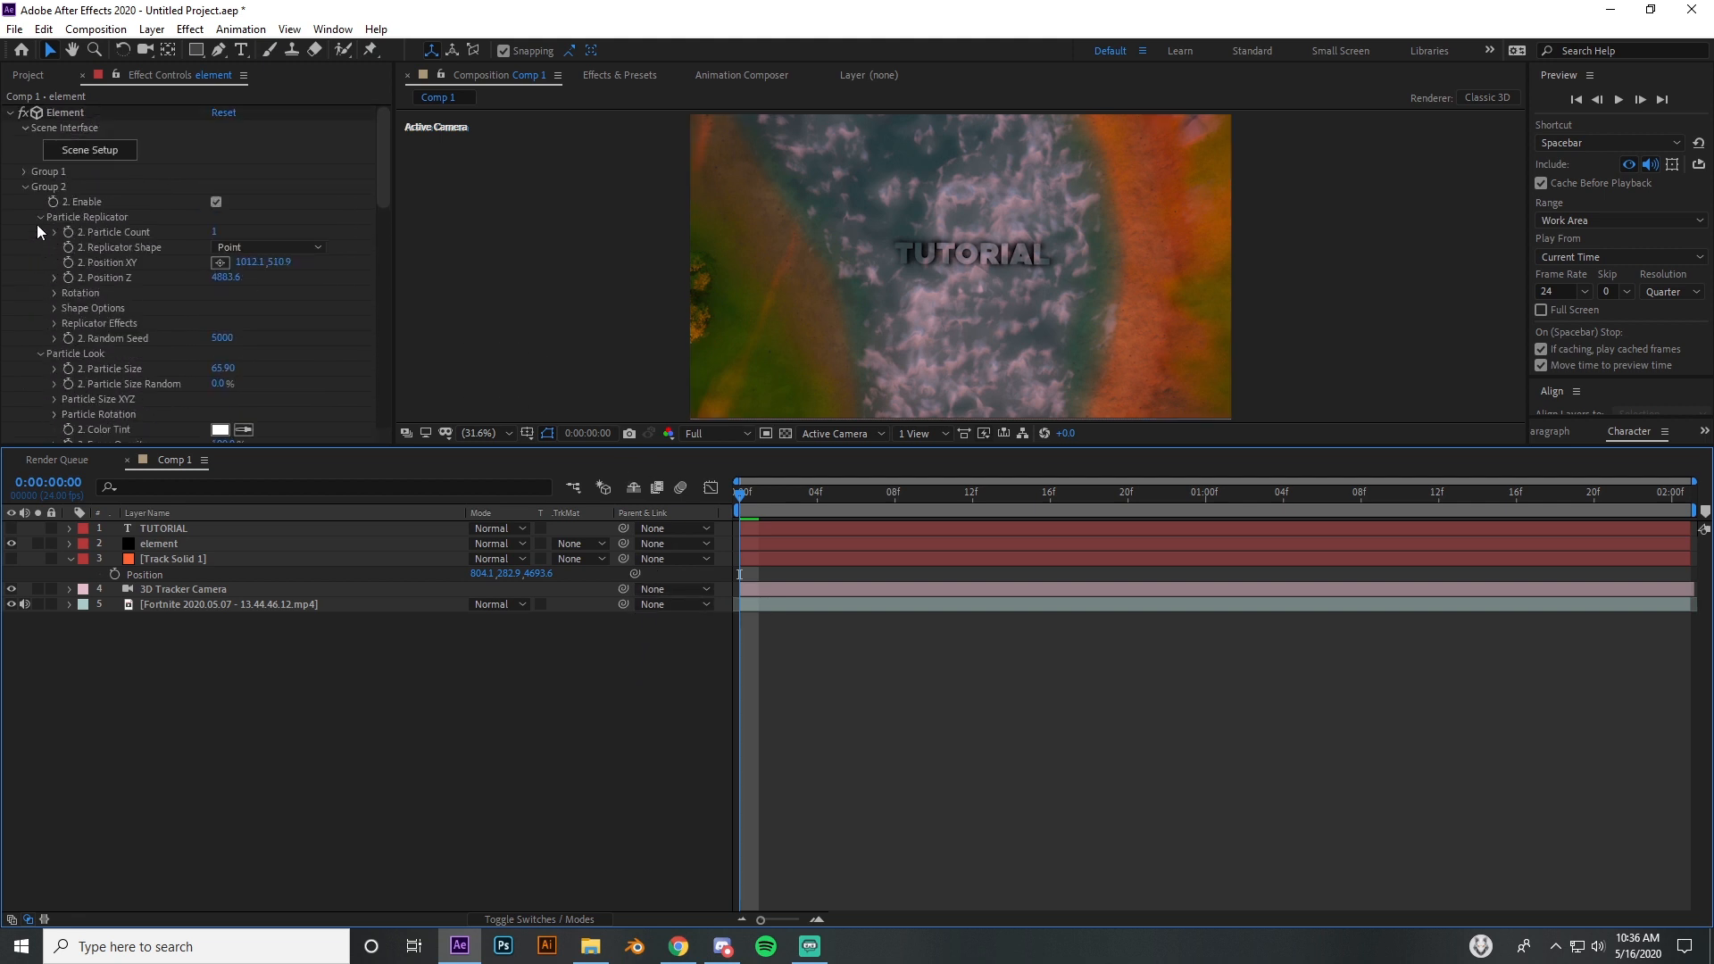
click(23, 172)
scroll(59, 184, down, 1)
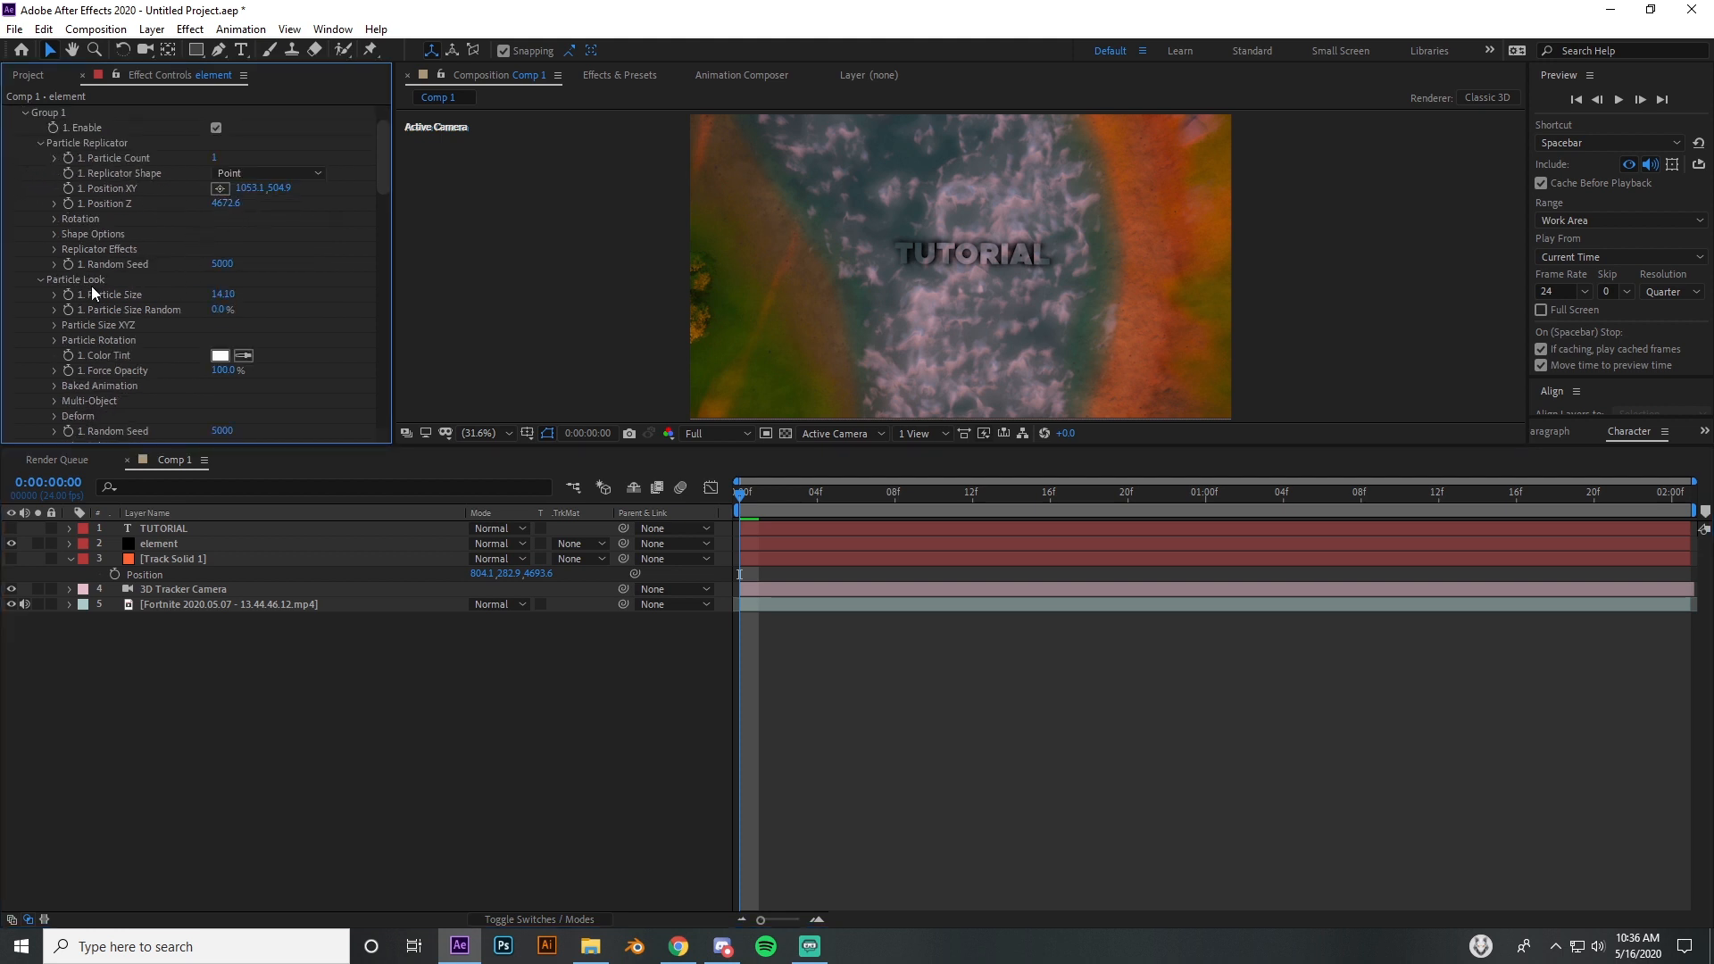
drag(222, 293, 256, 299)
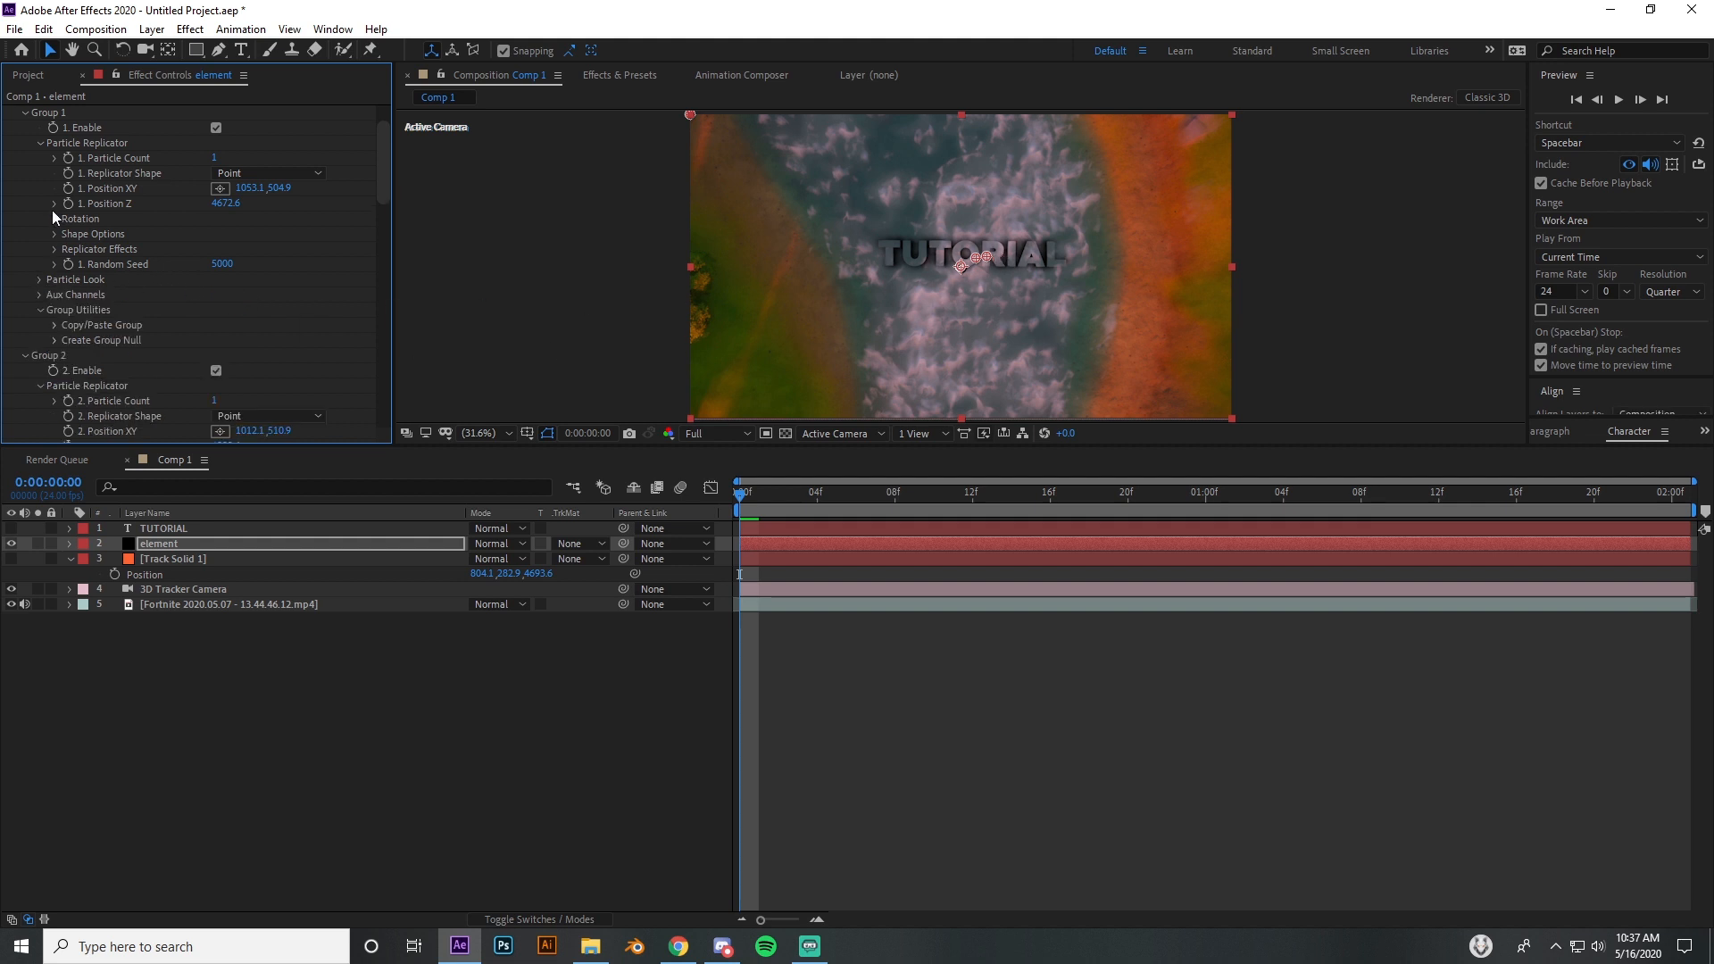
Step: Collapse the Group 1, Scene Interface and Group 2 settings, and set the preview resolution to Quarter
scroll(51, 211, up, 2)
click(25, 153)
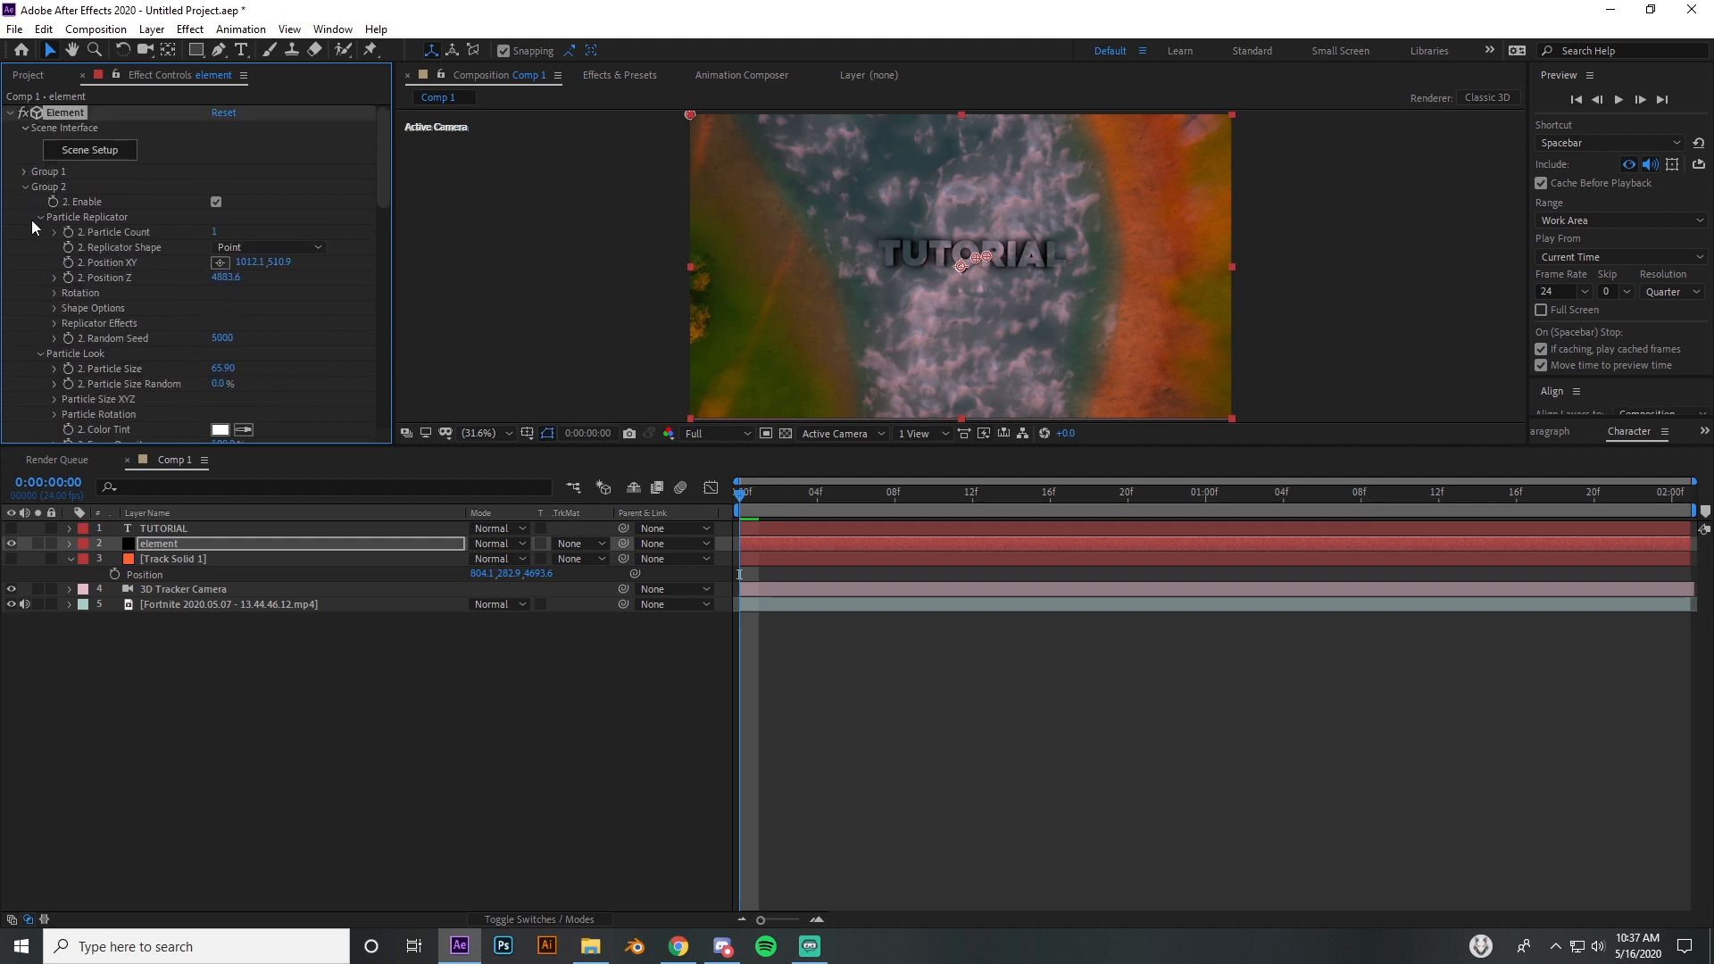
scroll(26, 160, up, 1)
click(24, 127)
click(26, 158)
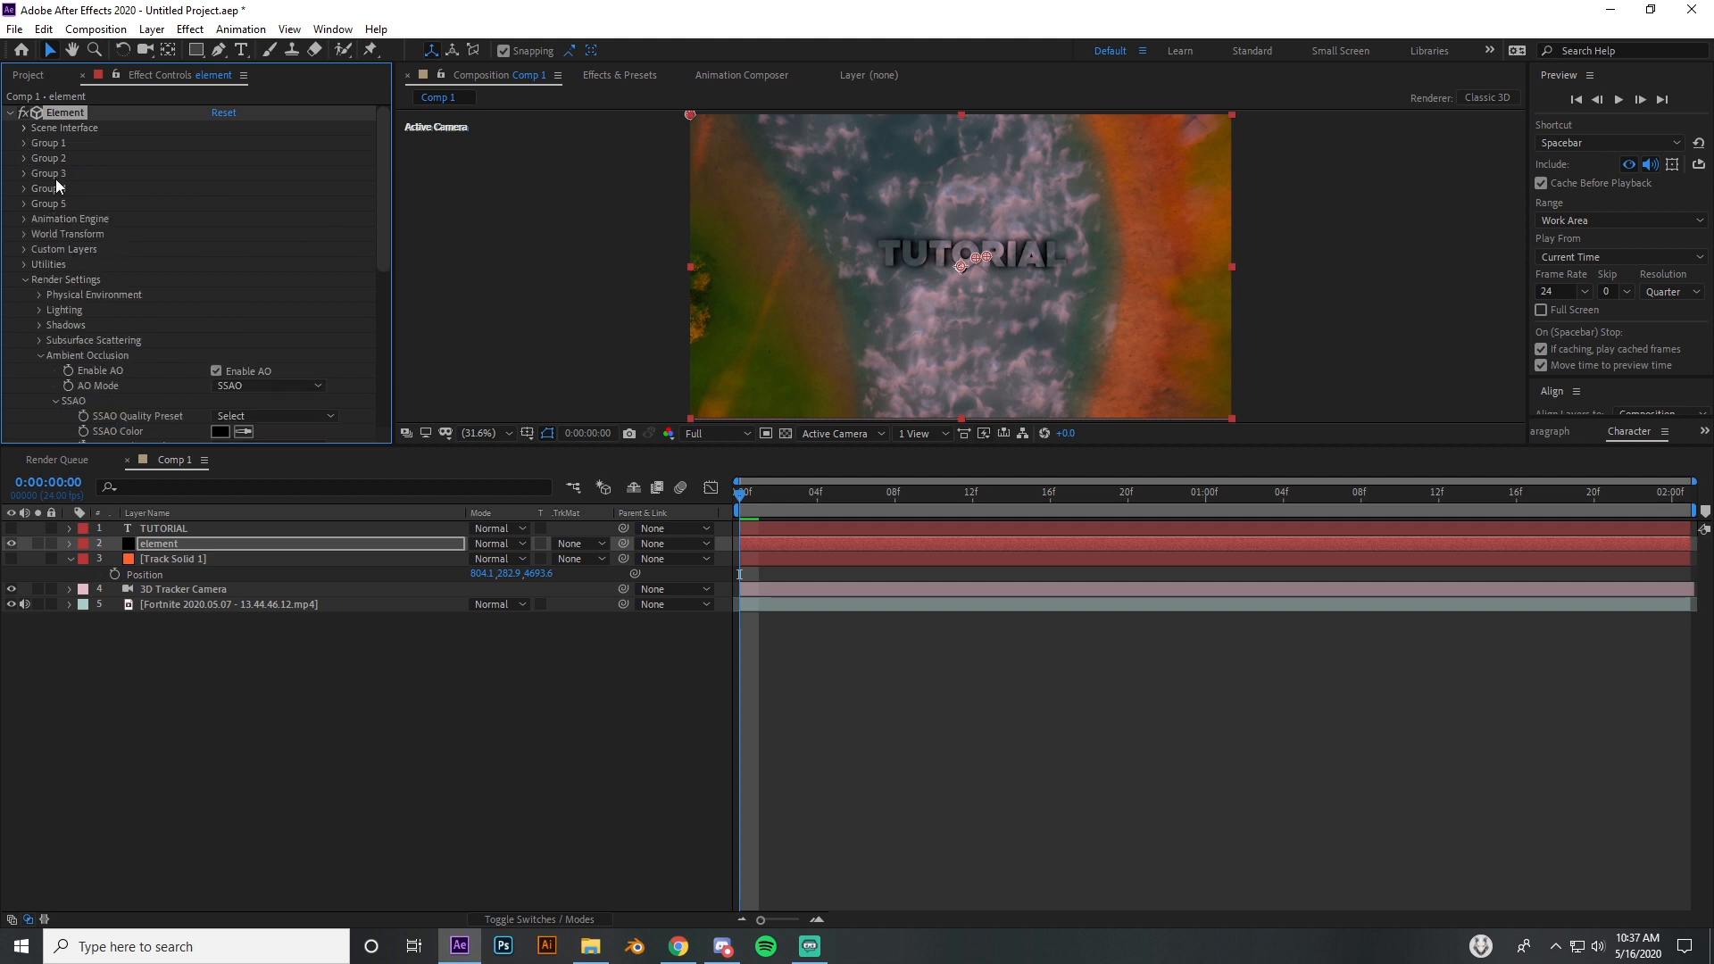
click(737, 437)
click(732, 538)
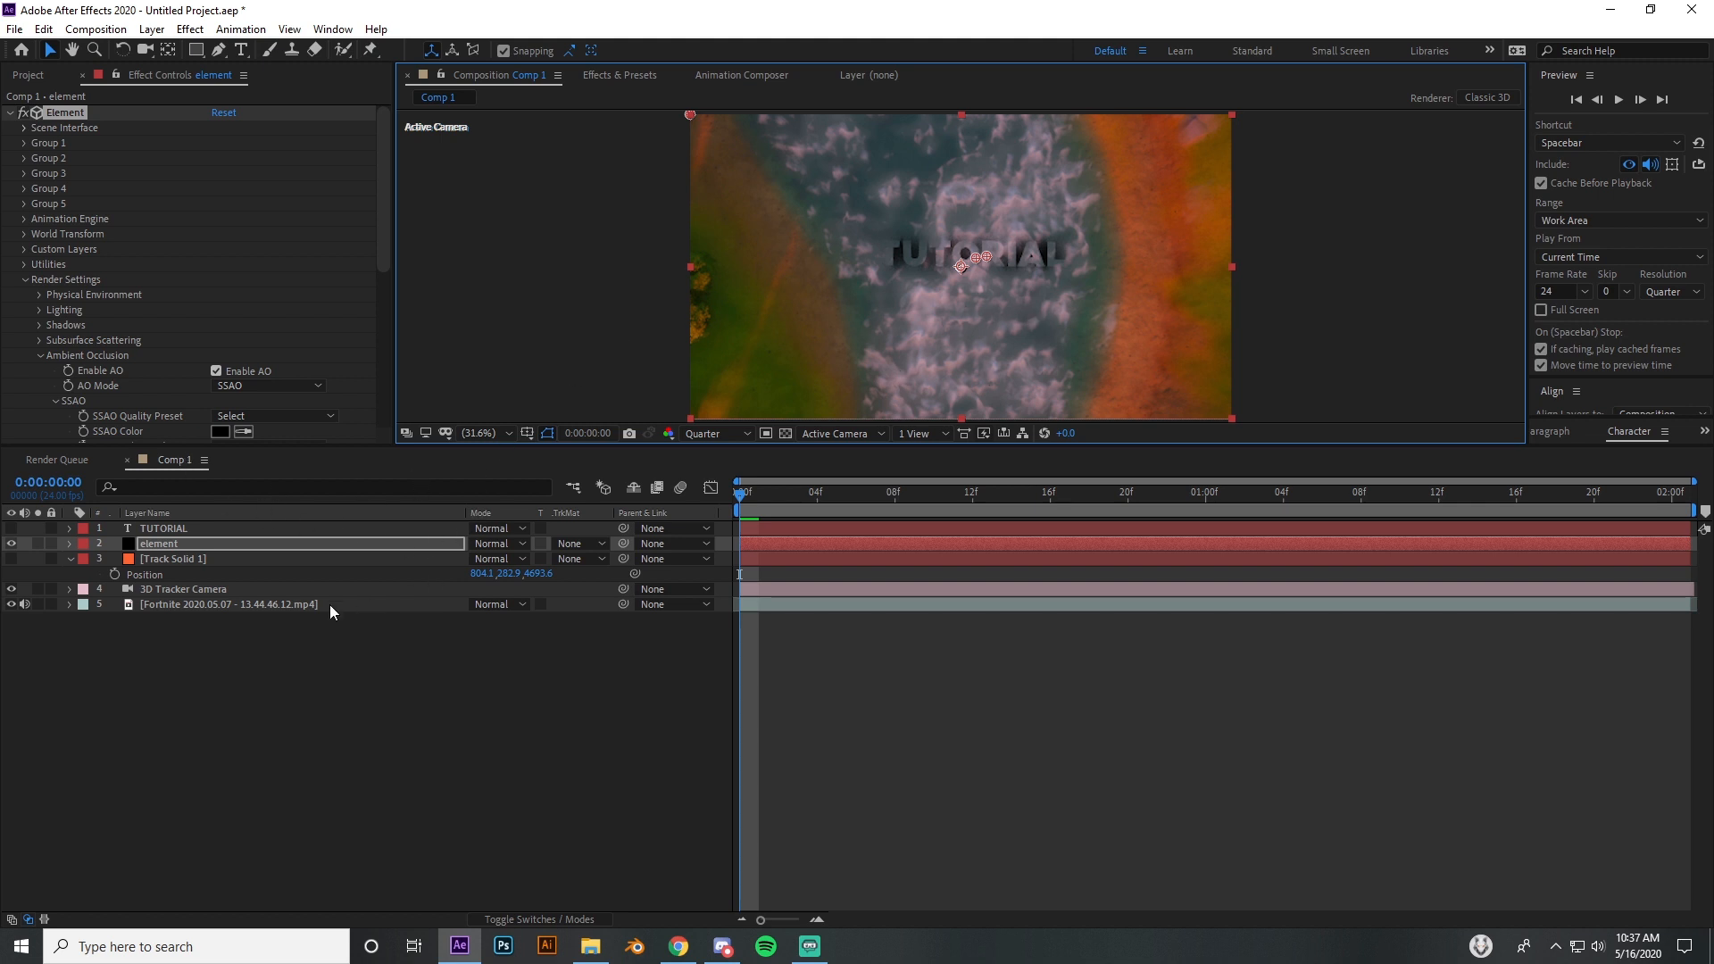
Step: Select the element layer in the timeline to bring back its Element effect settings
click(288, 606)
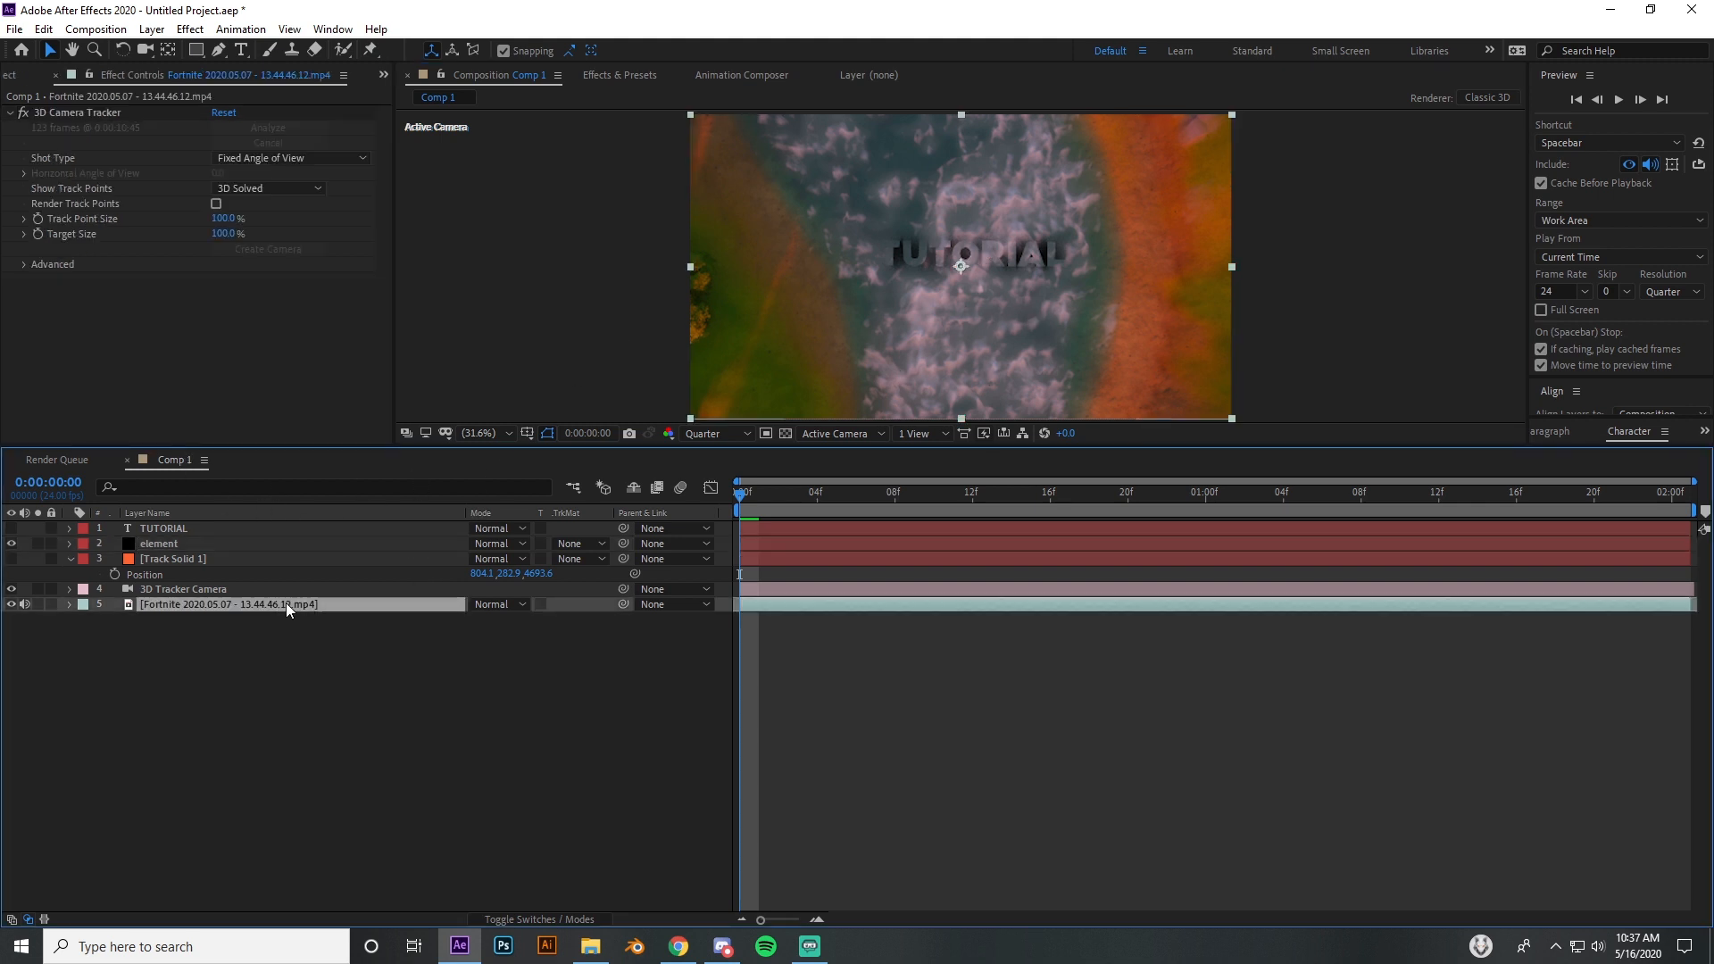
click(175, 556)
click(200, 543)
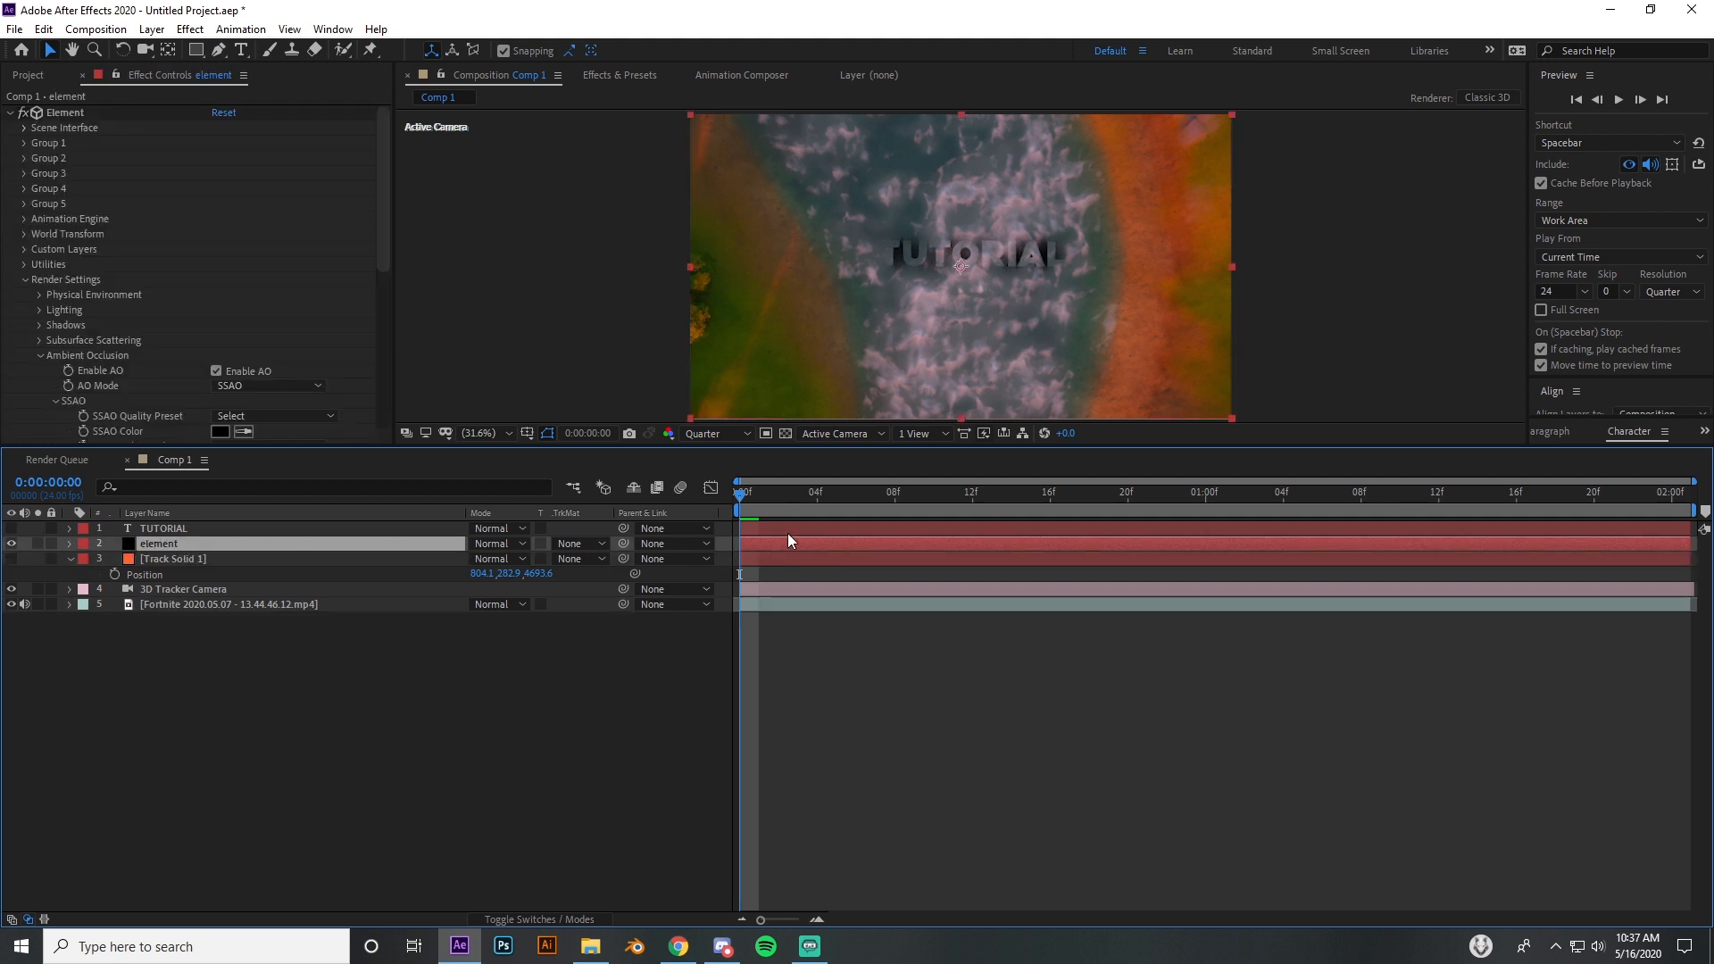
Step: Apply a Displacement Map effect to the element layer and use the Fortnite video layer as its displacement map layer
click(126, 370)
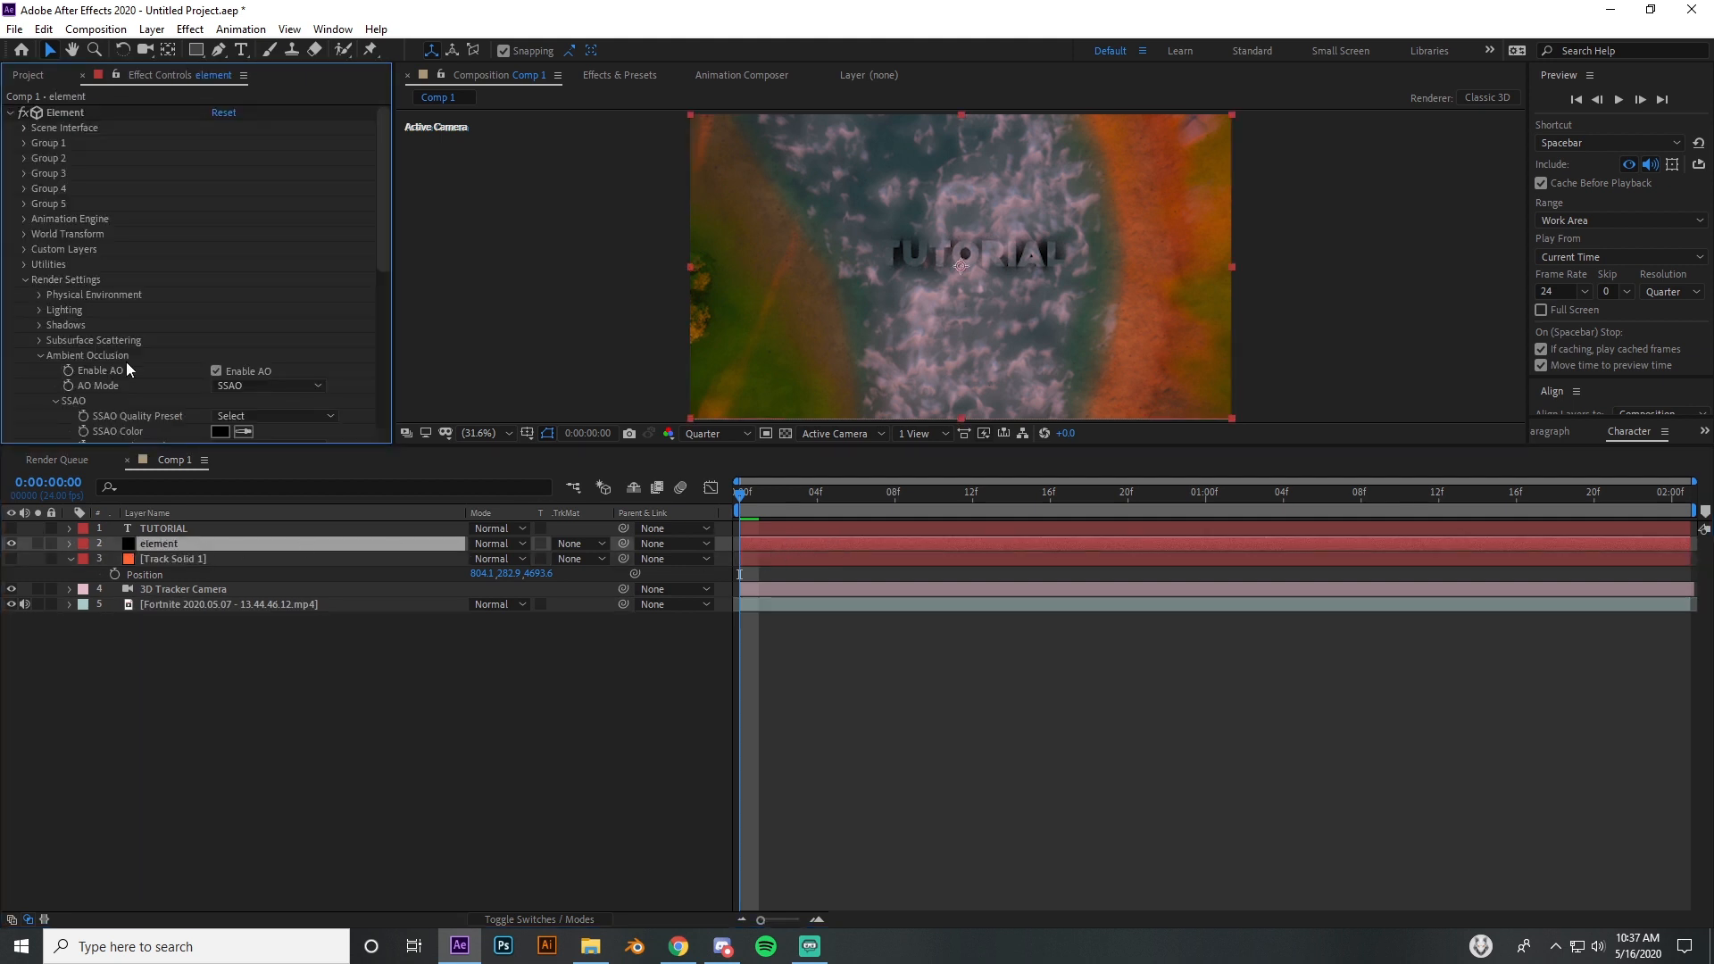
click(10, 113)
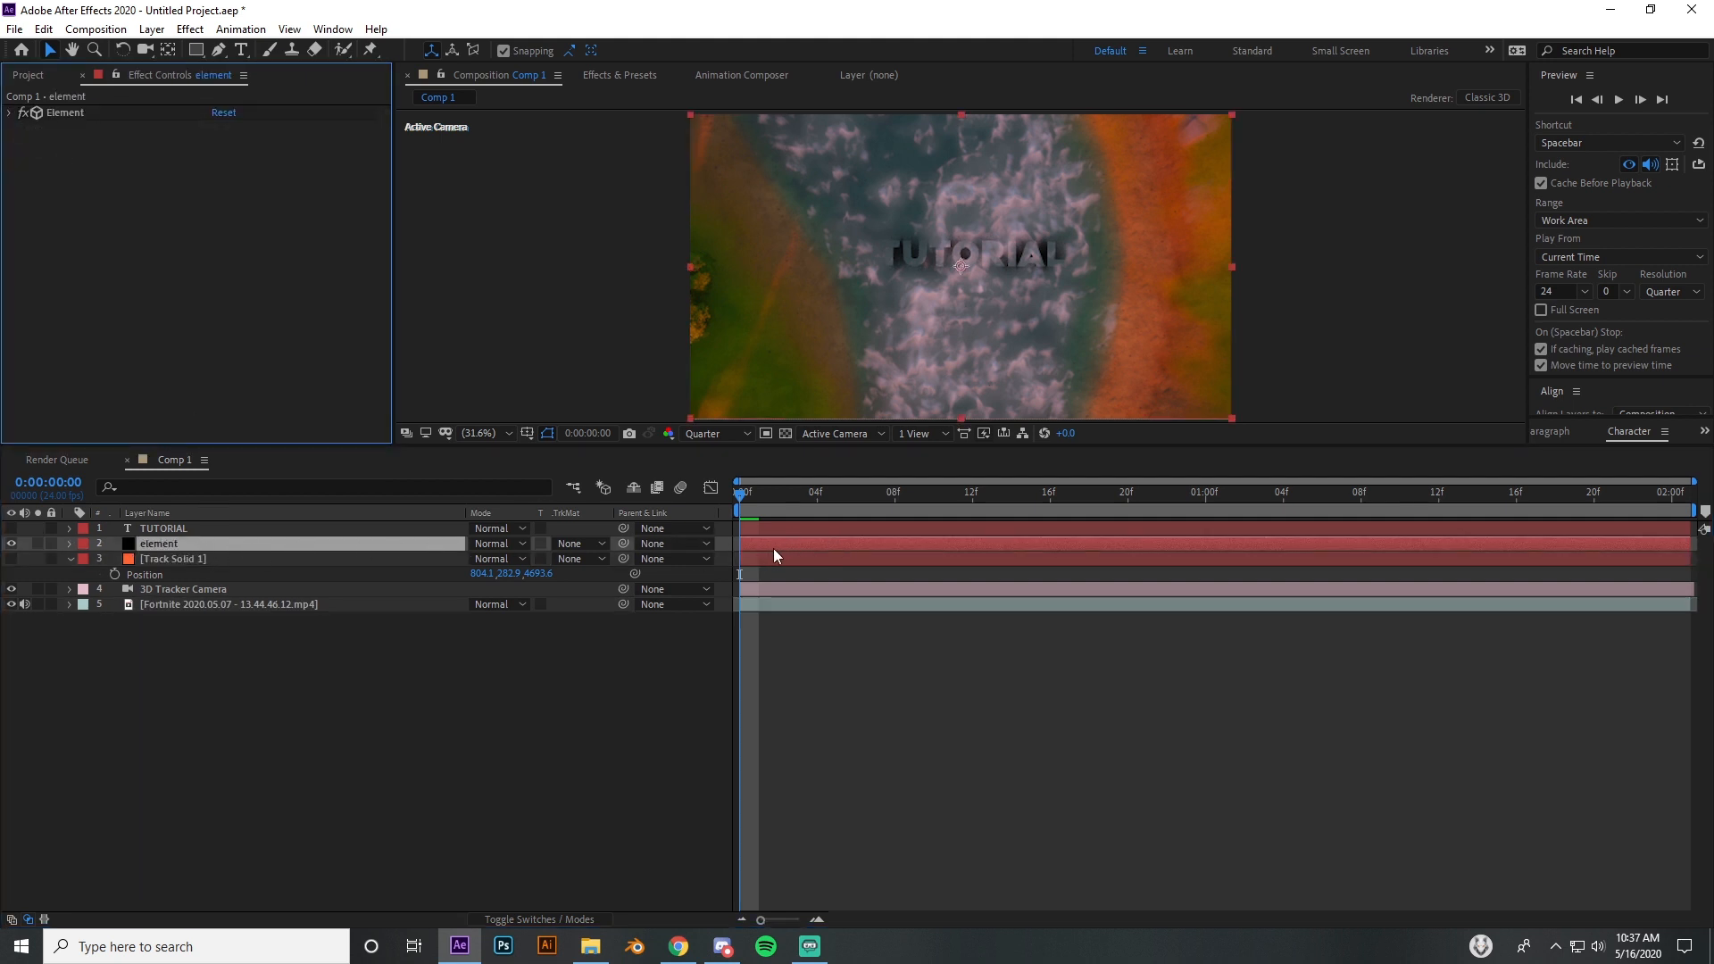
key(ctrl+space)
text(disp)
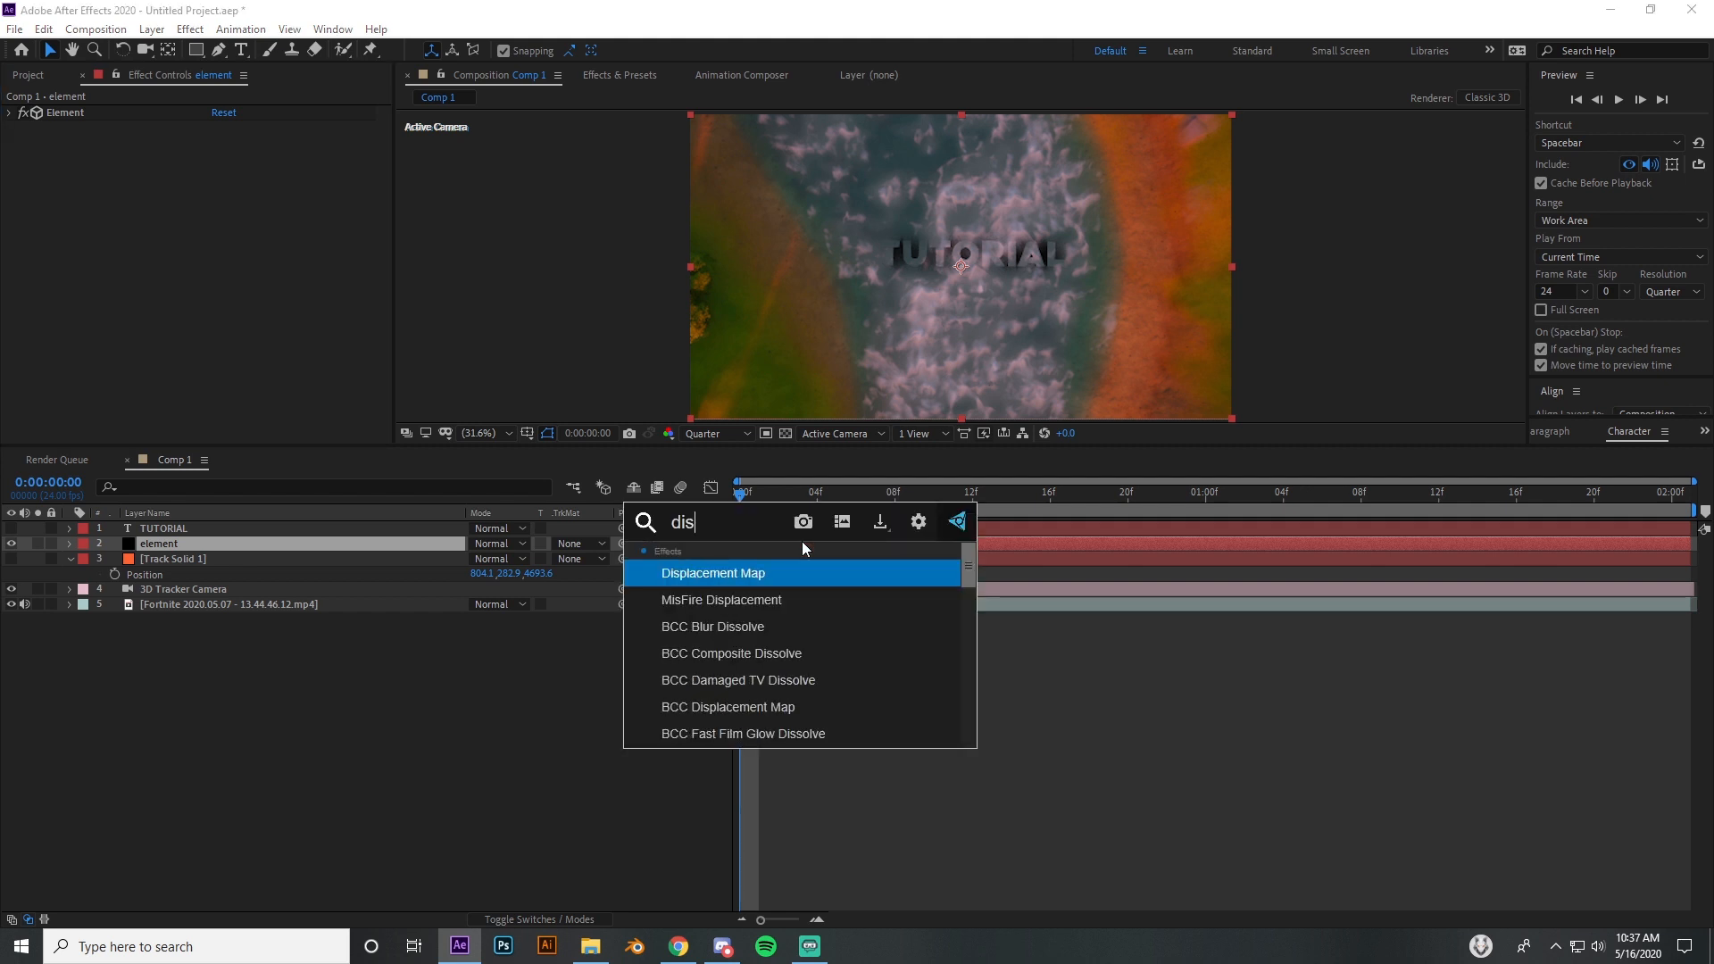
click(798, 574)
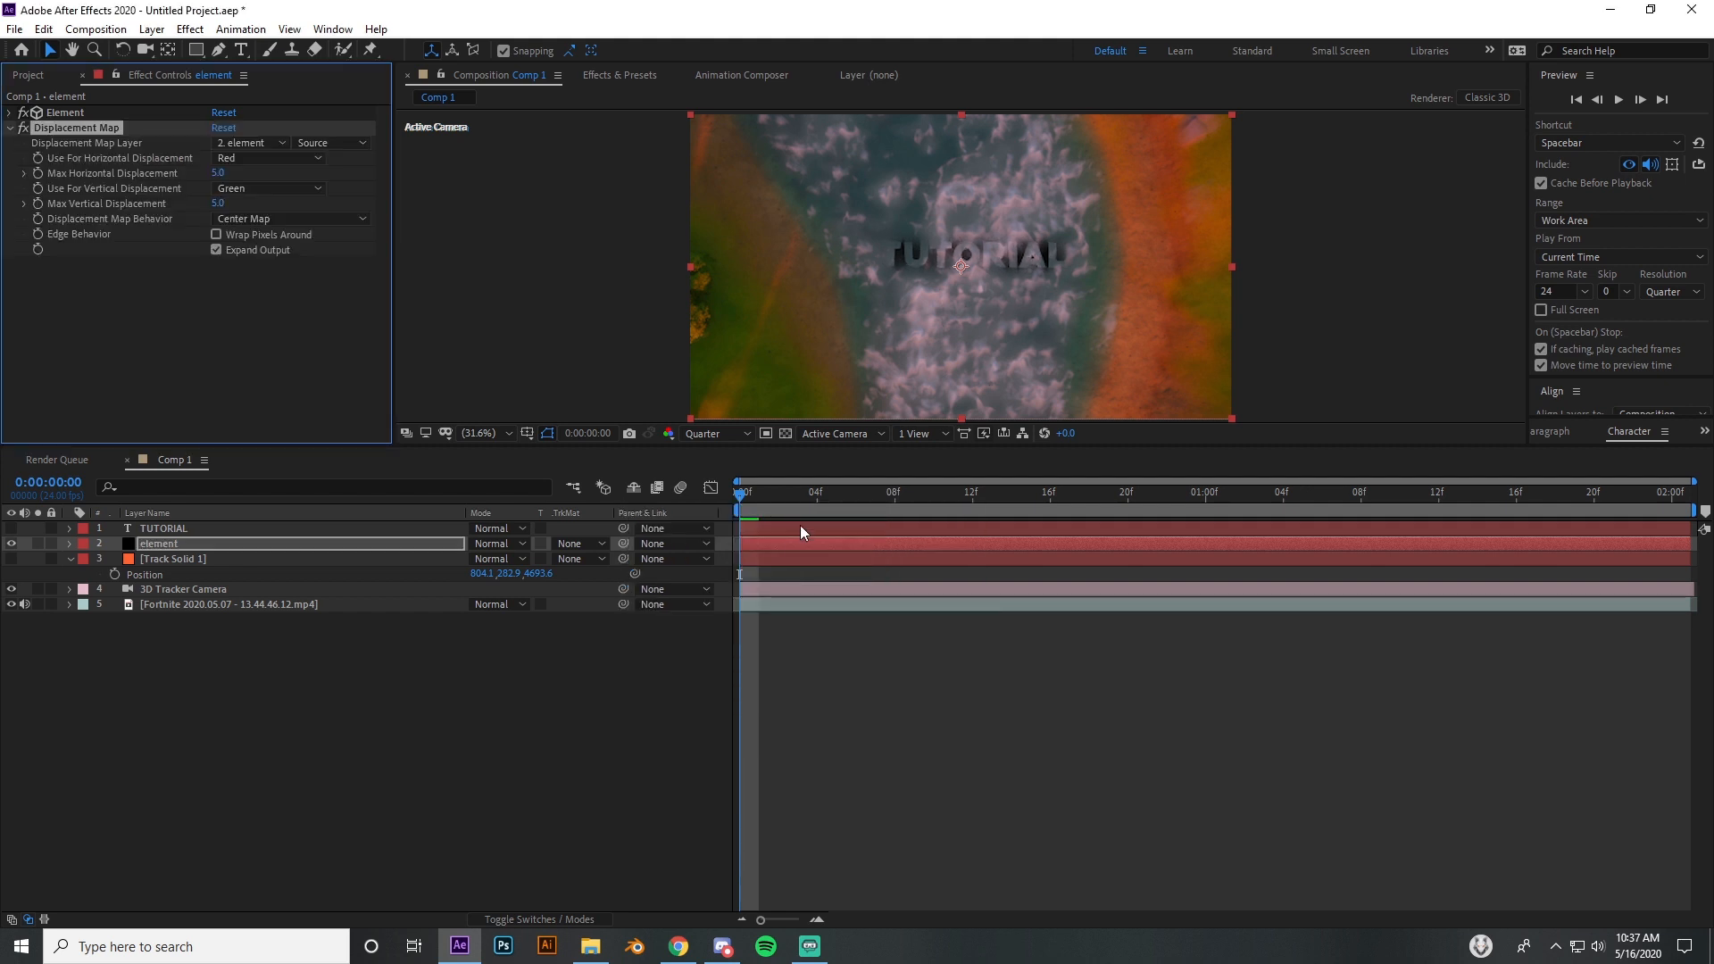
click(259, 143)
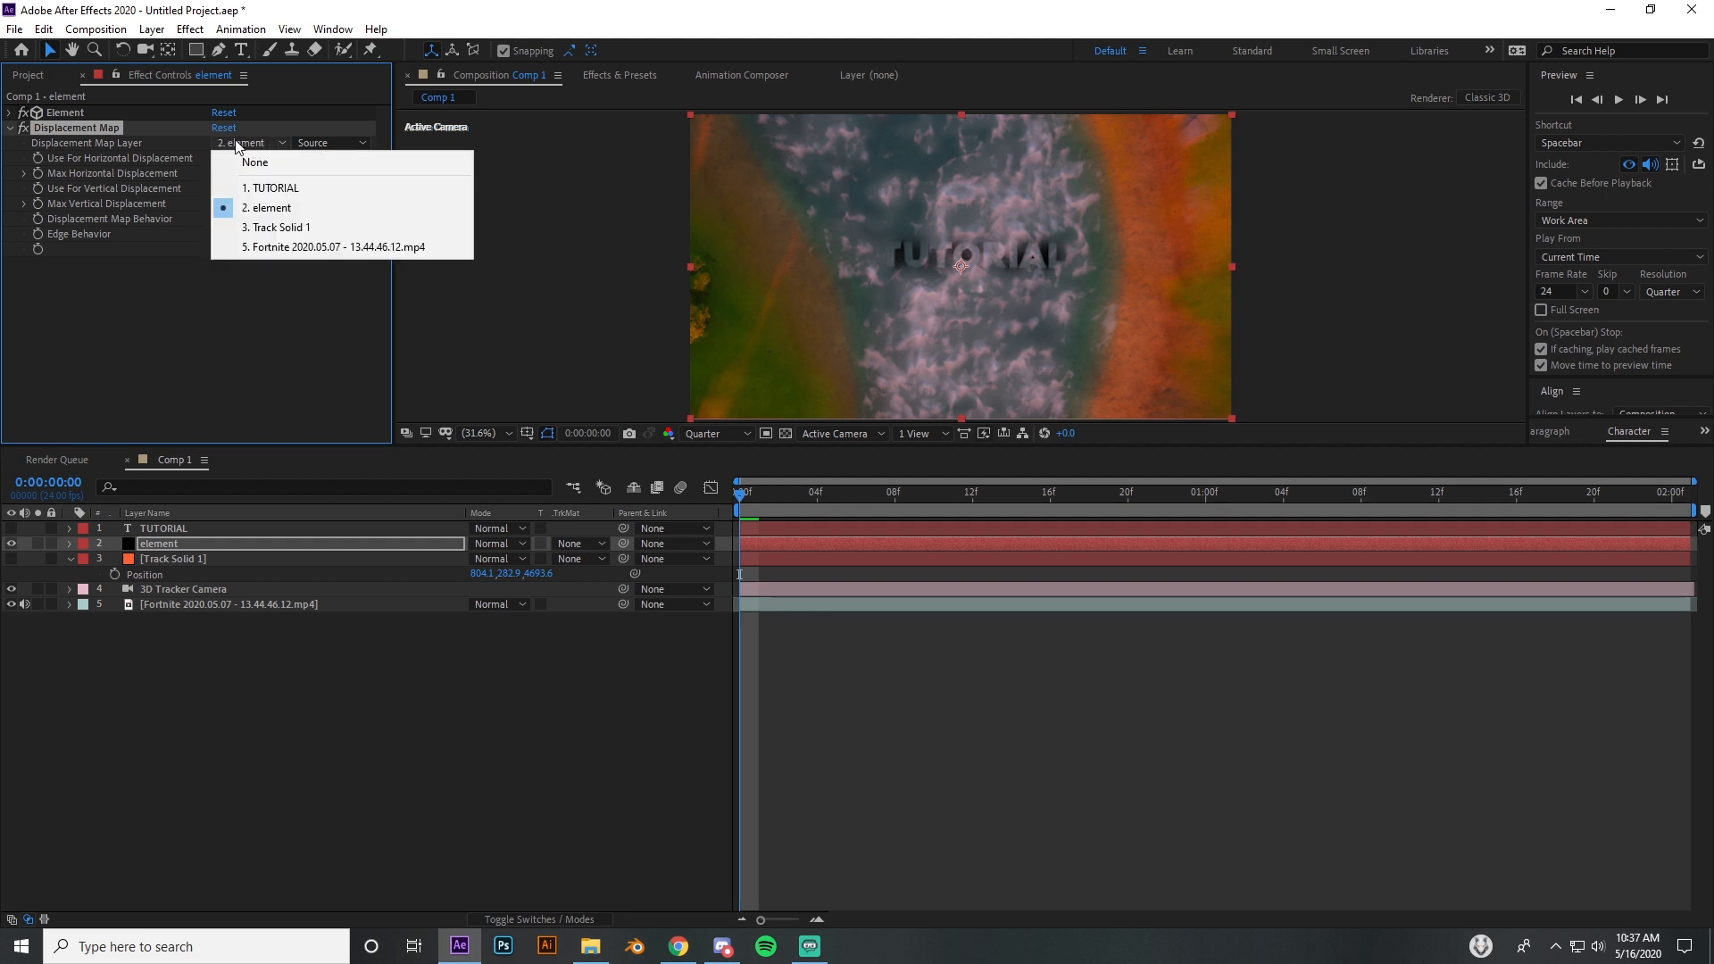
click(271, 248)
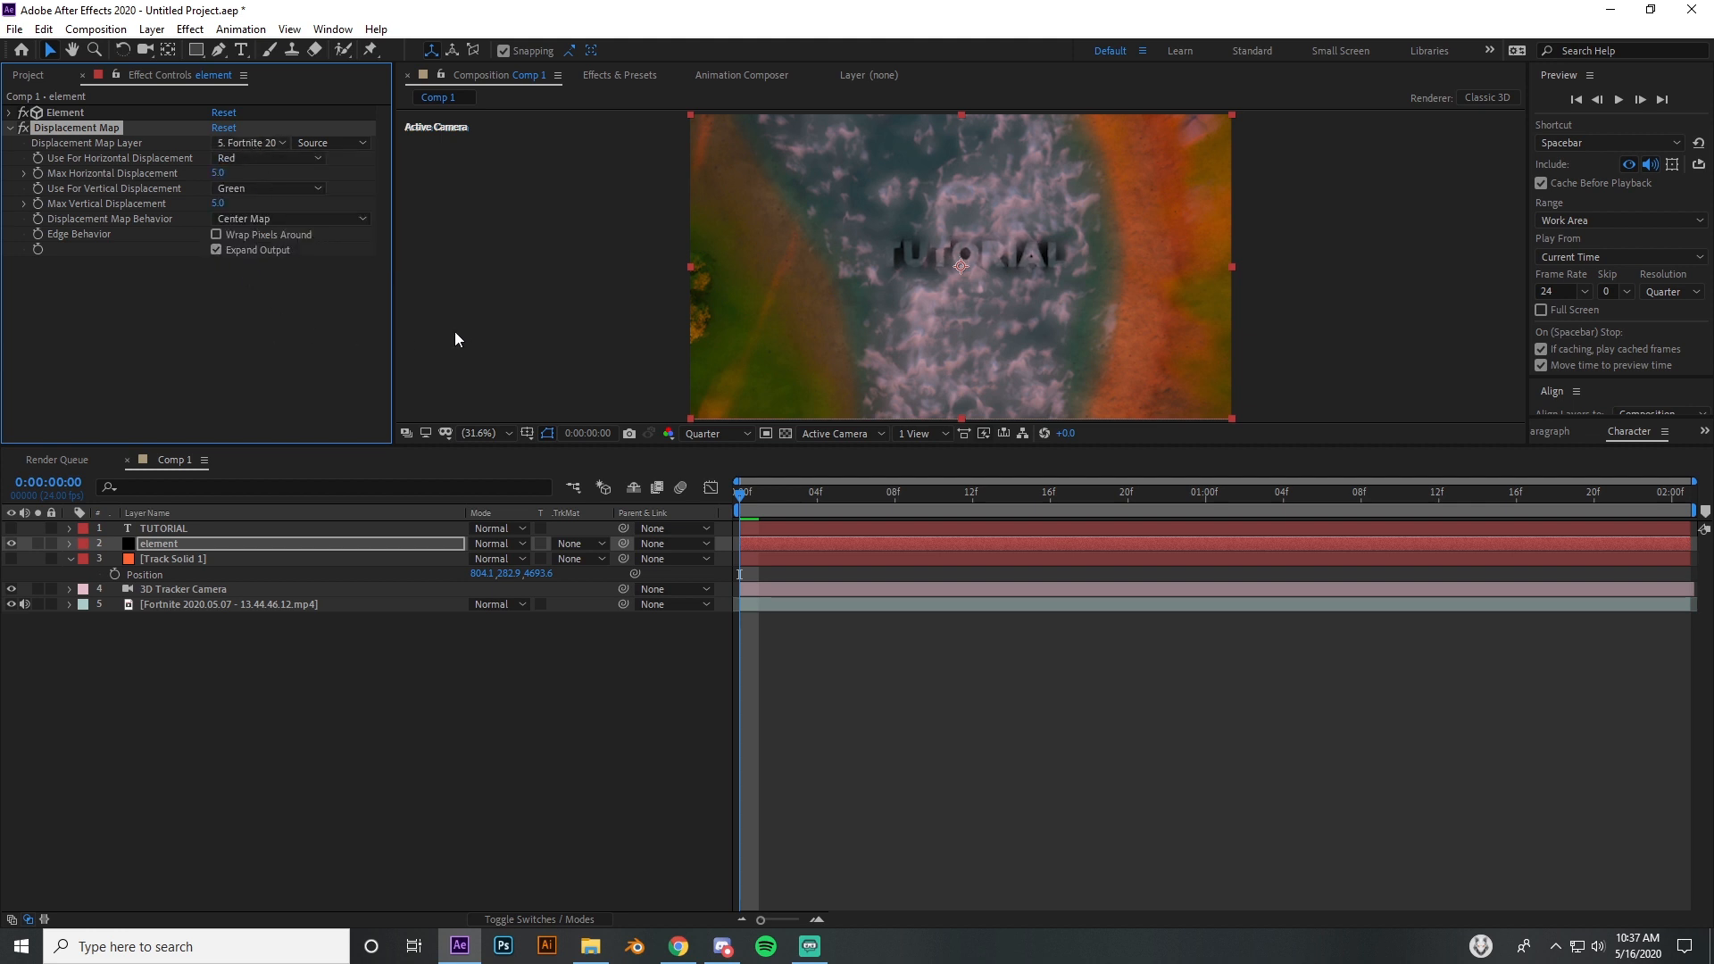
Step: Set both the horizontal and the vertical displacement of the Displacement Map to use Luminance
drag(225, 173, 225, 176)
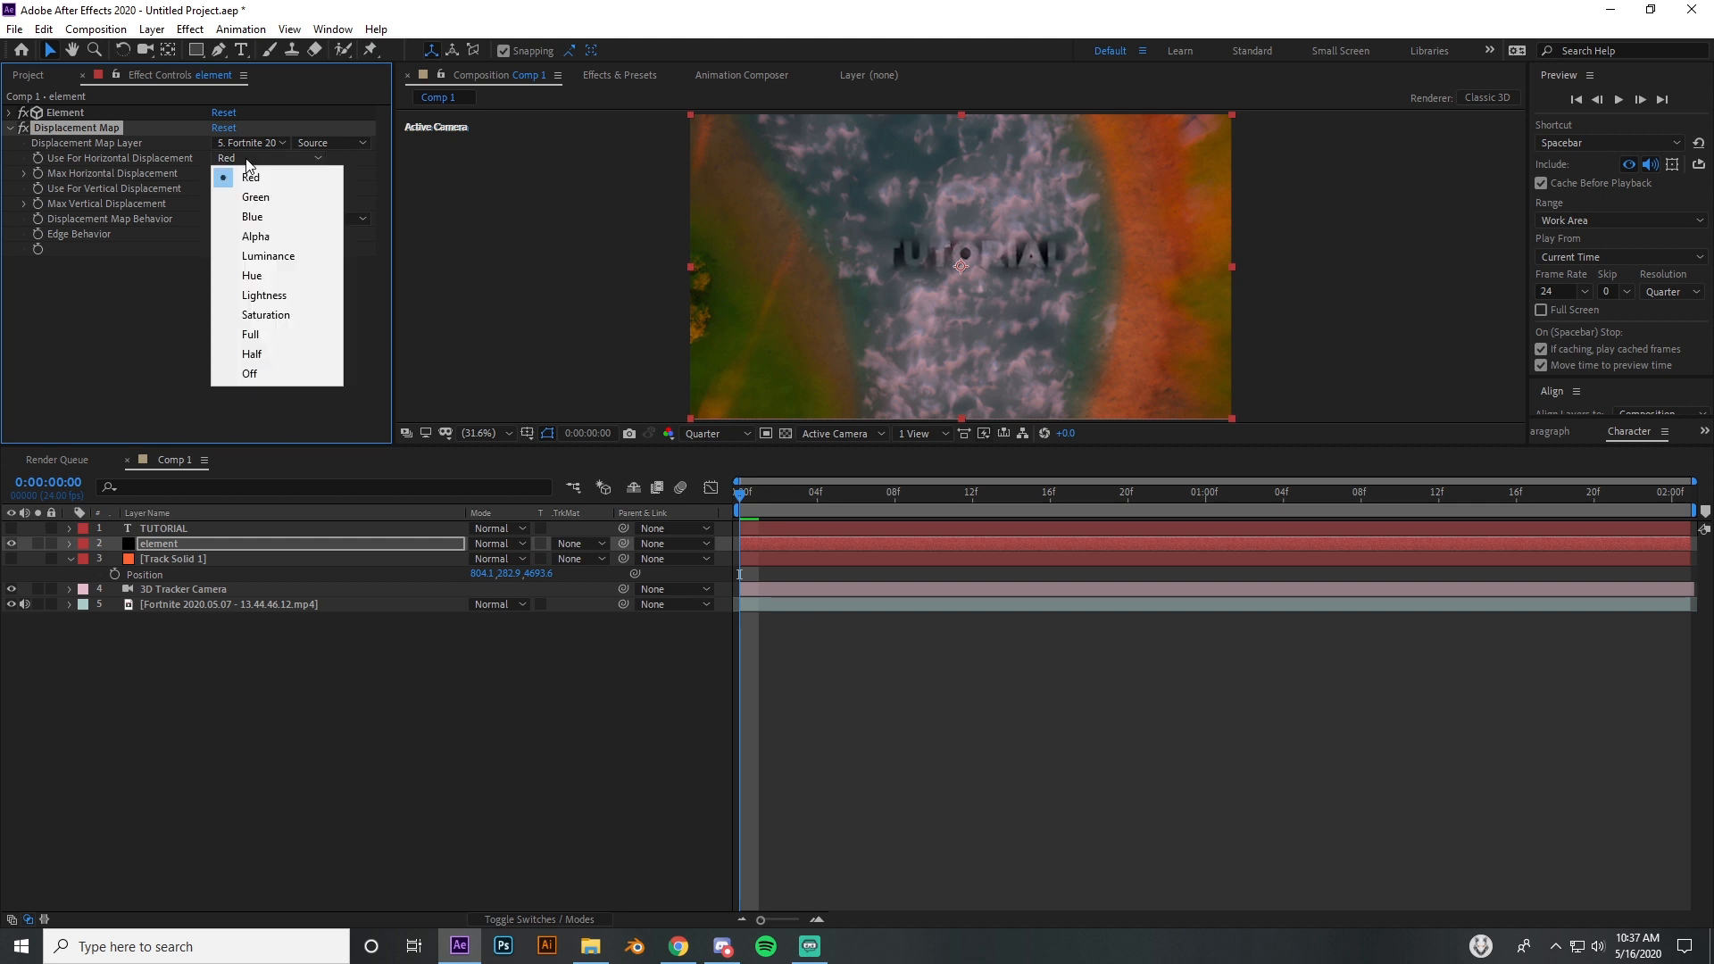
click(263, 158)
click(293, 294)
click(268, 159)
click(286, 256)
click(270, 190)
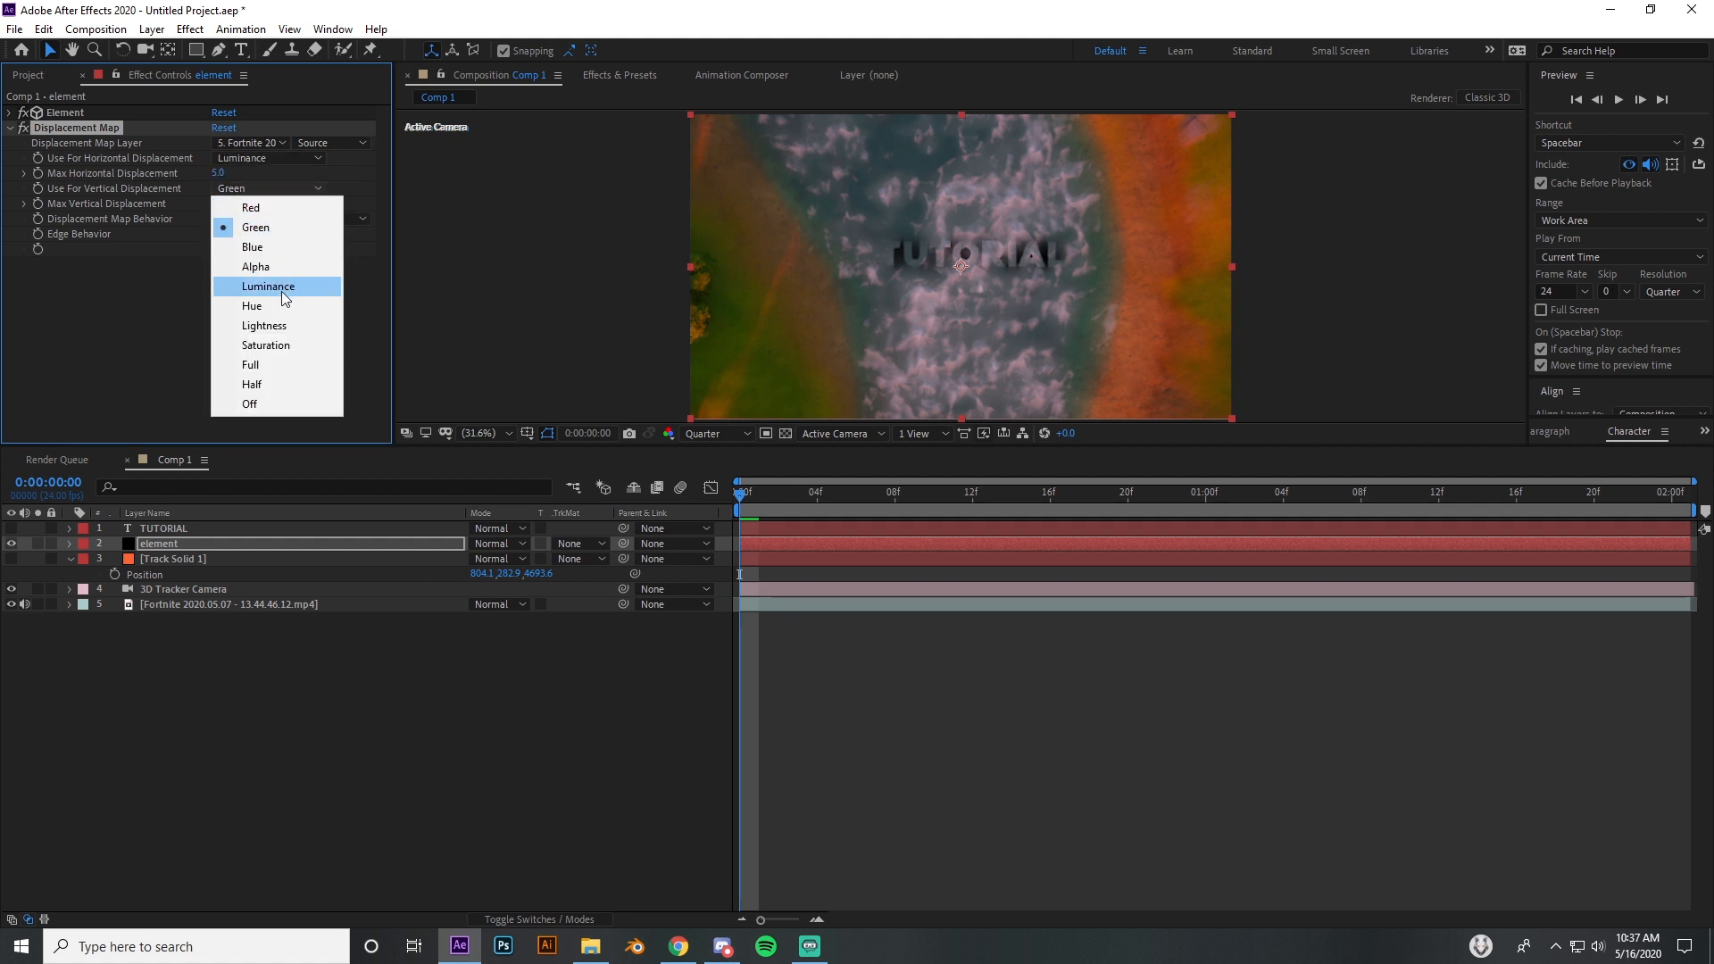
click(281, 291)
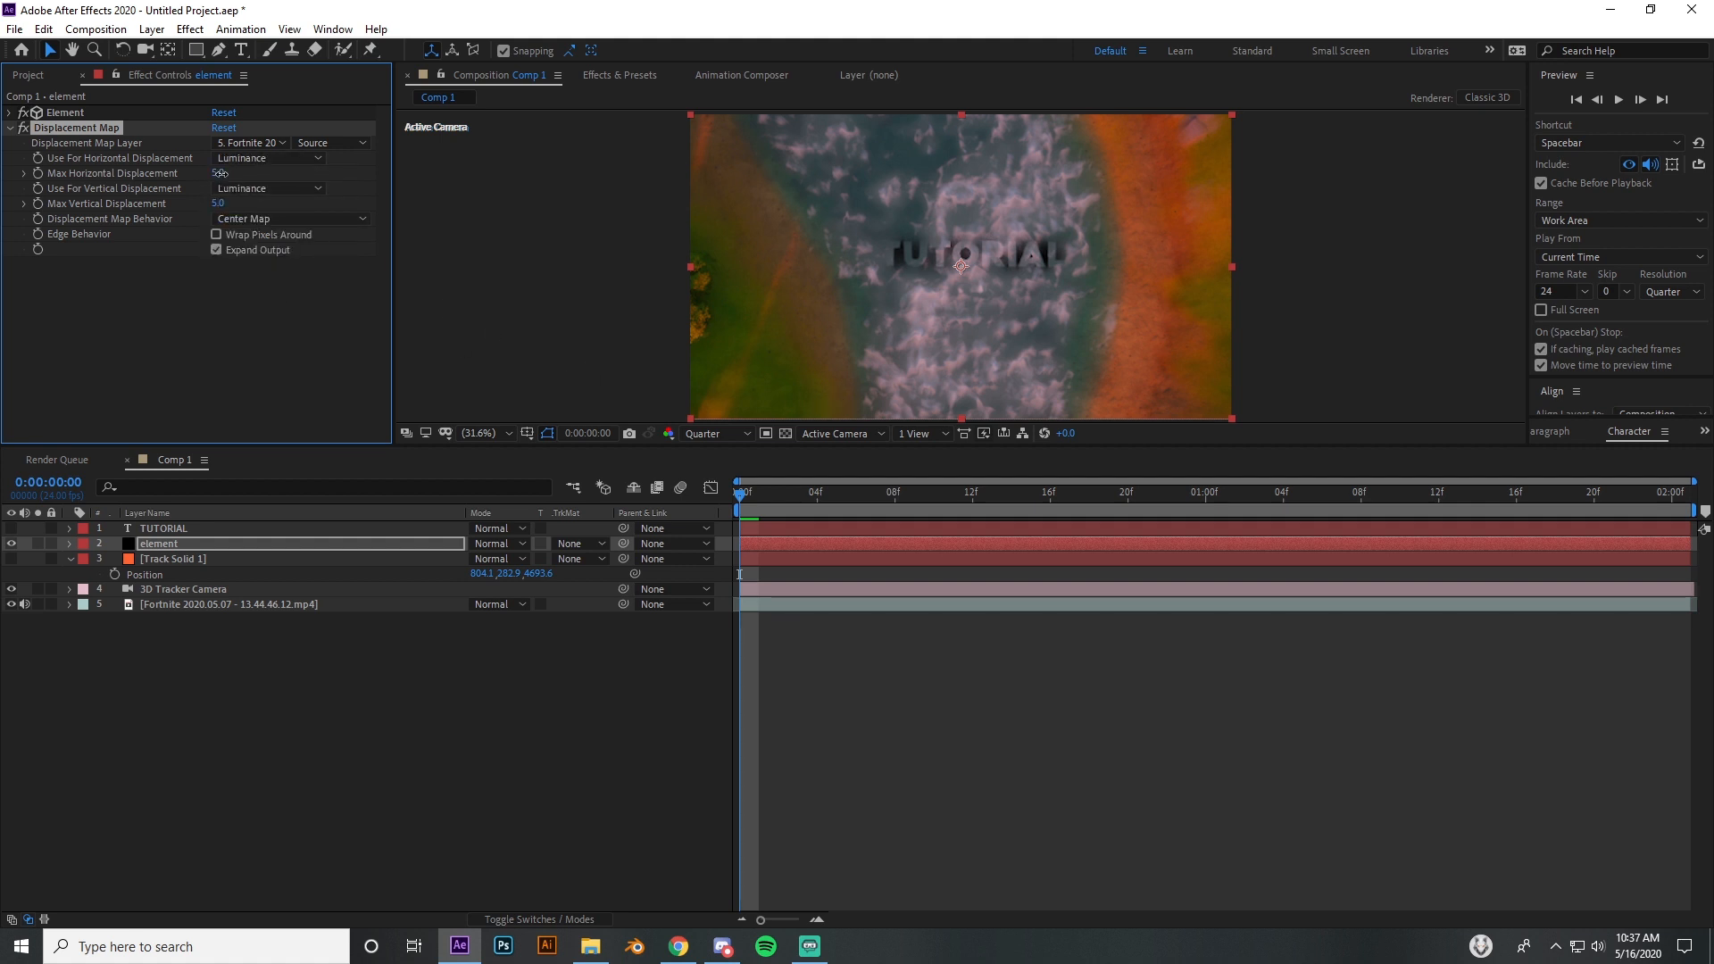
Step: Set Max Horizontal Displacement to 16.0 and Max Vertical Displacement to 15.0, keeping Source as the map input
drag(218, 172, 232, 203)
click(361, 143)
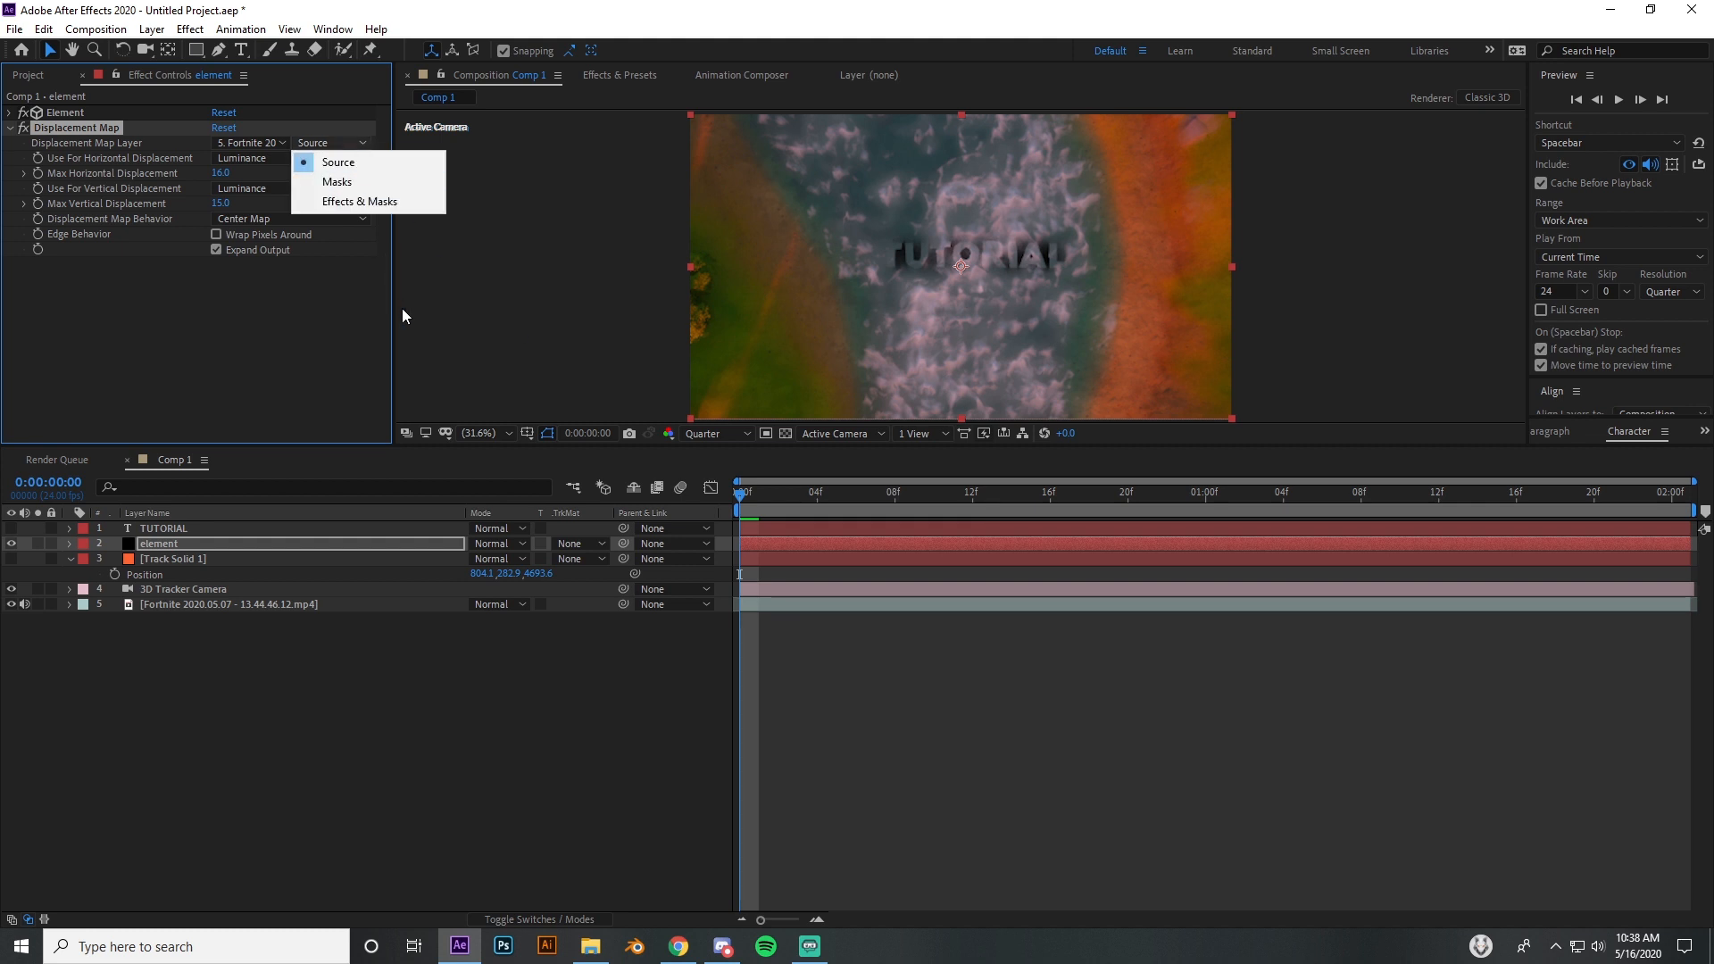
click(429, 348)
Step: Preview the clip from its start and set the composition preview resolution to Full
mouse_move(741, 494)
mouse_down()
mouse_move(1162, 537)
mouse_move(739, 522)
mouse_up()
click(719, 433)
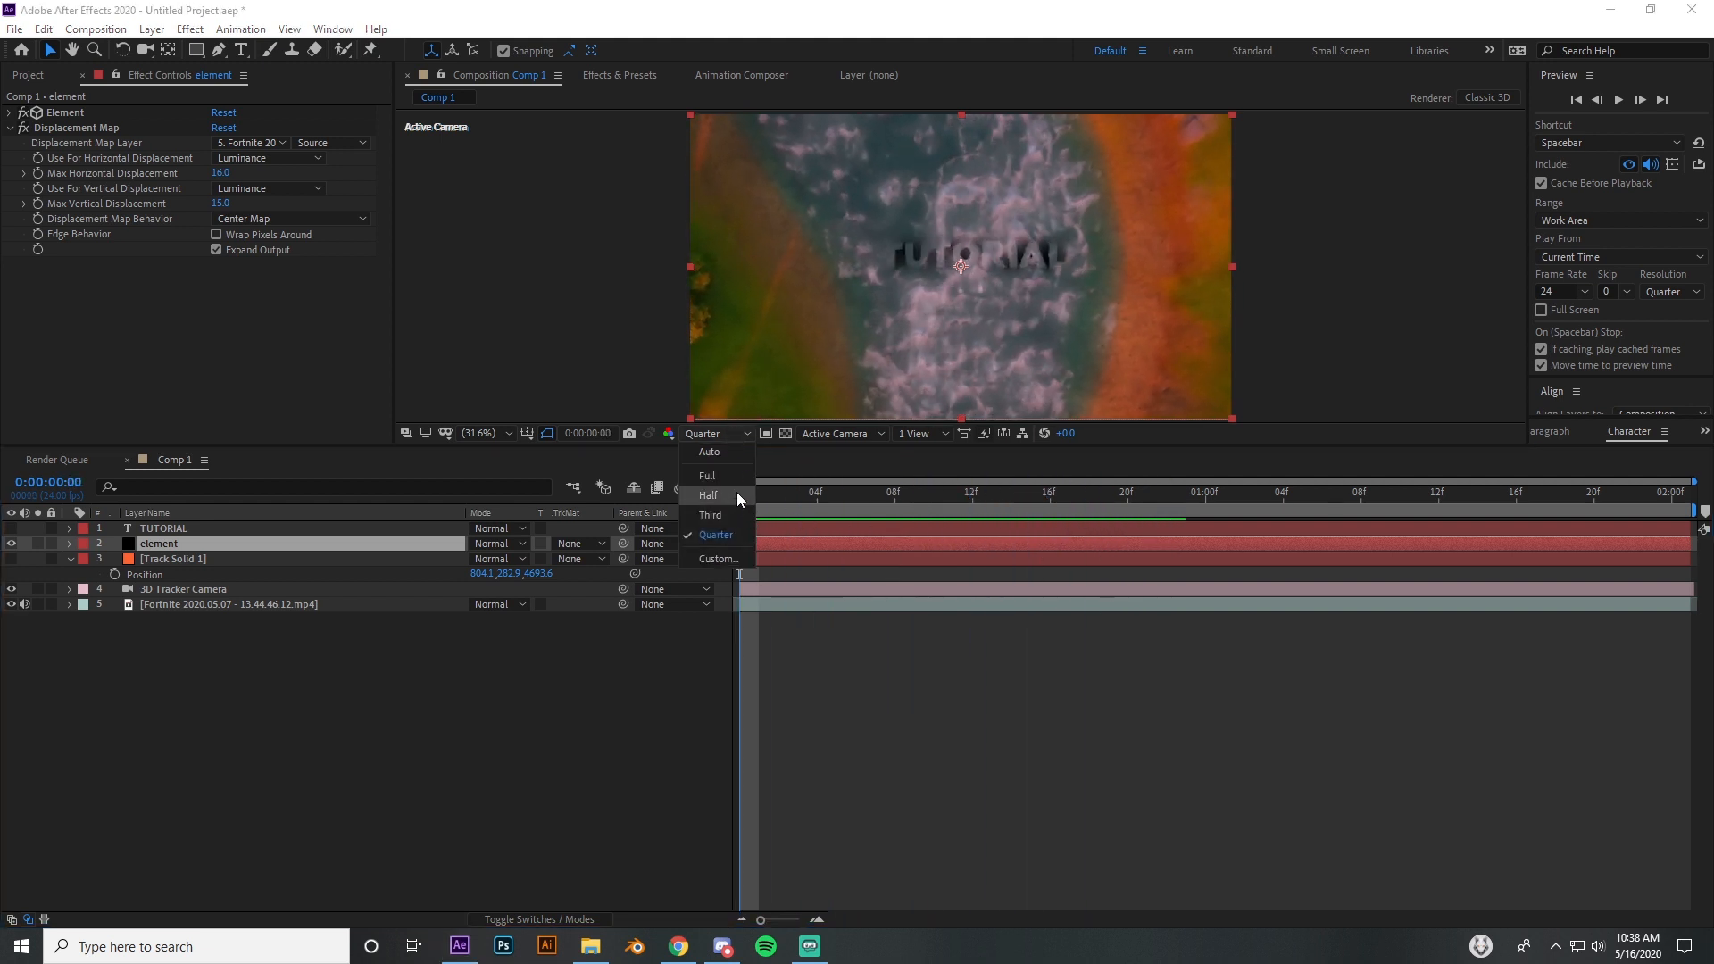
click(732, 479)
click(735, 495)
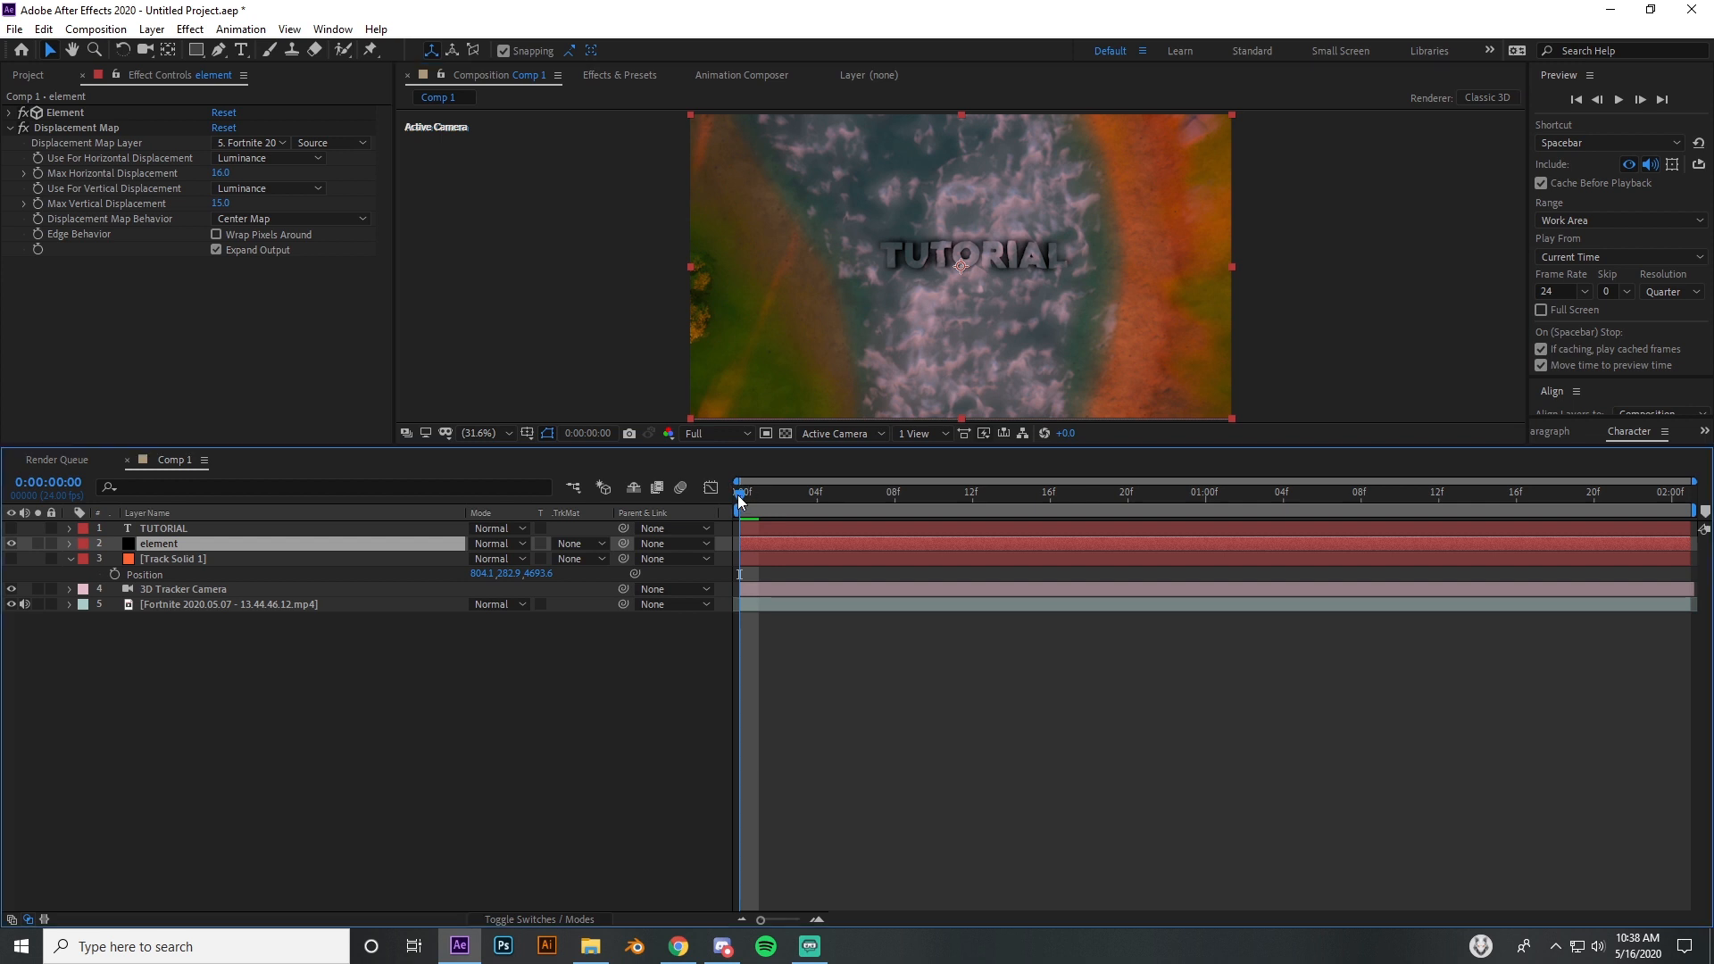
Step: Examine the displaced edges of the TUTORIAL text up close on several early frames, finishing on the first frame with the whole composition in view
key(Page_Down)
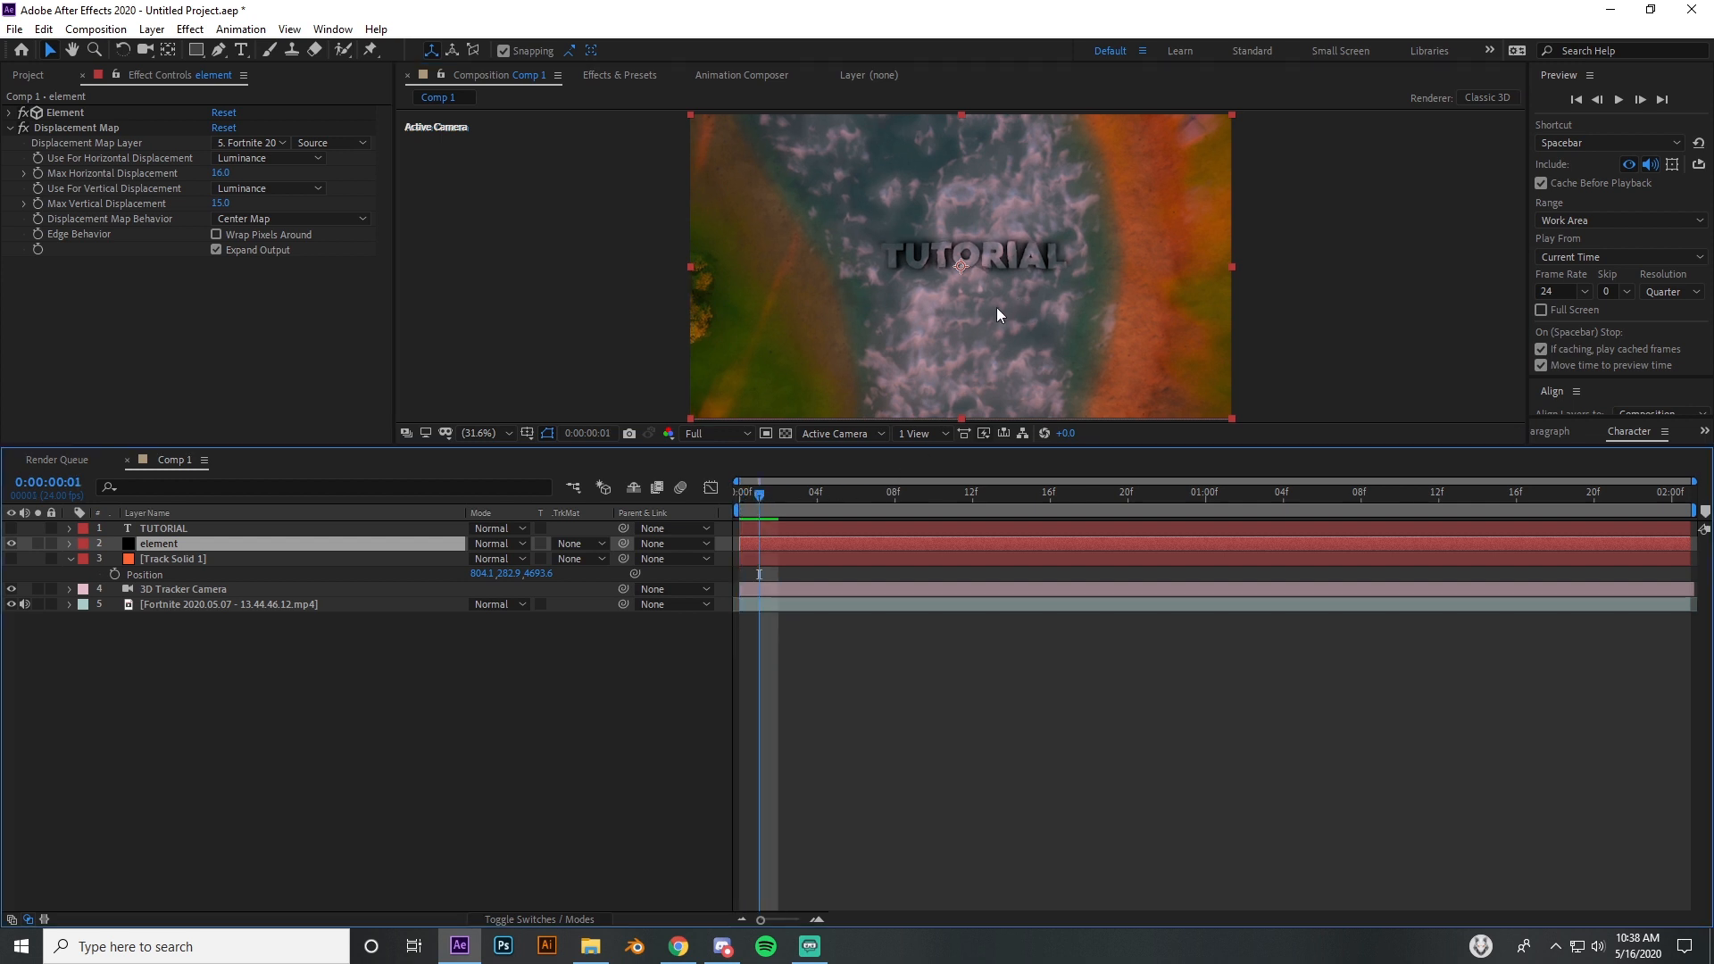
key(slash)
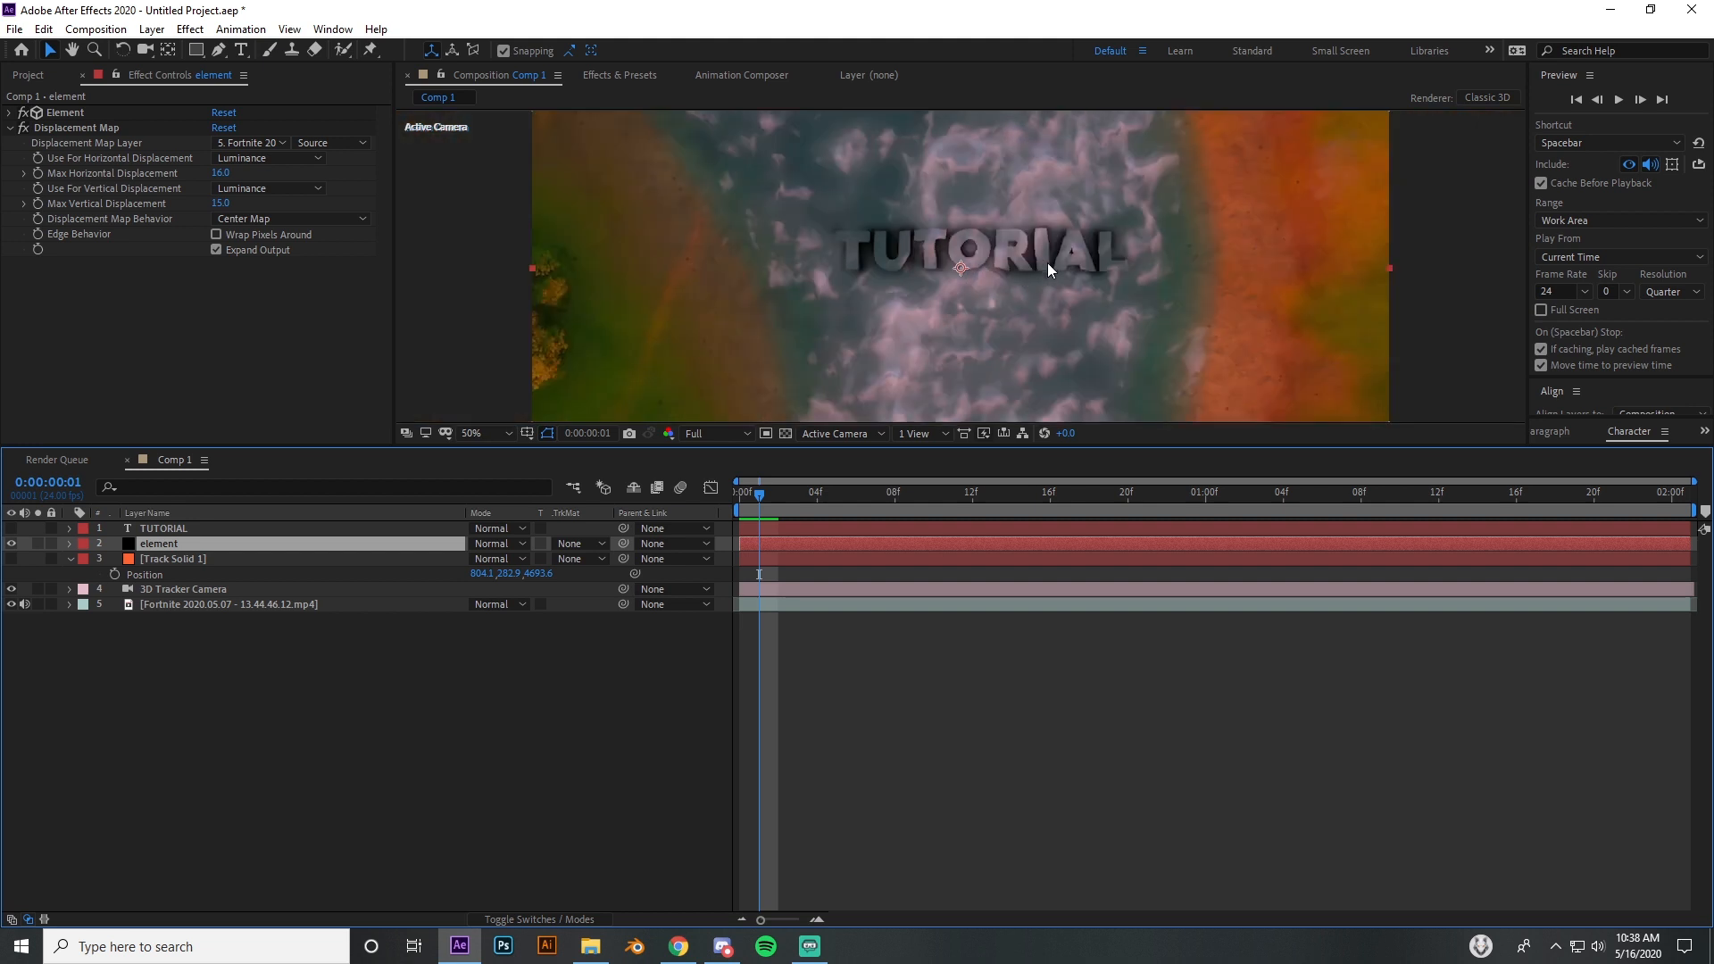
scroll(890, 273, down, 2)
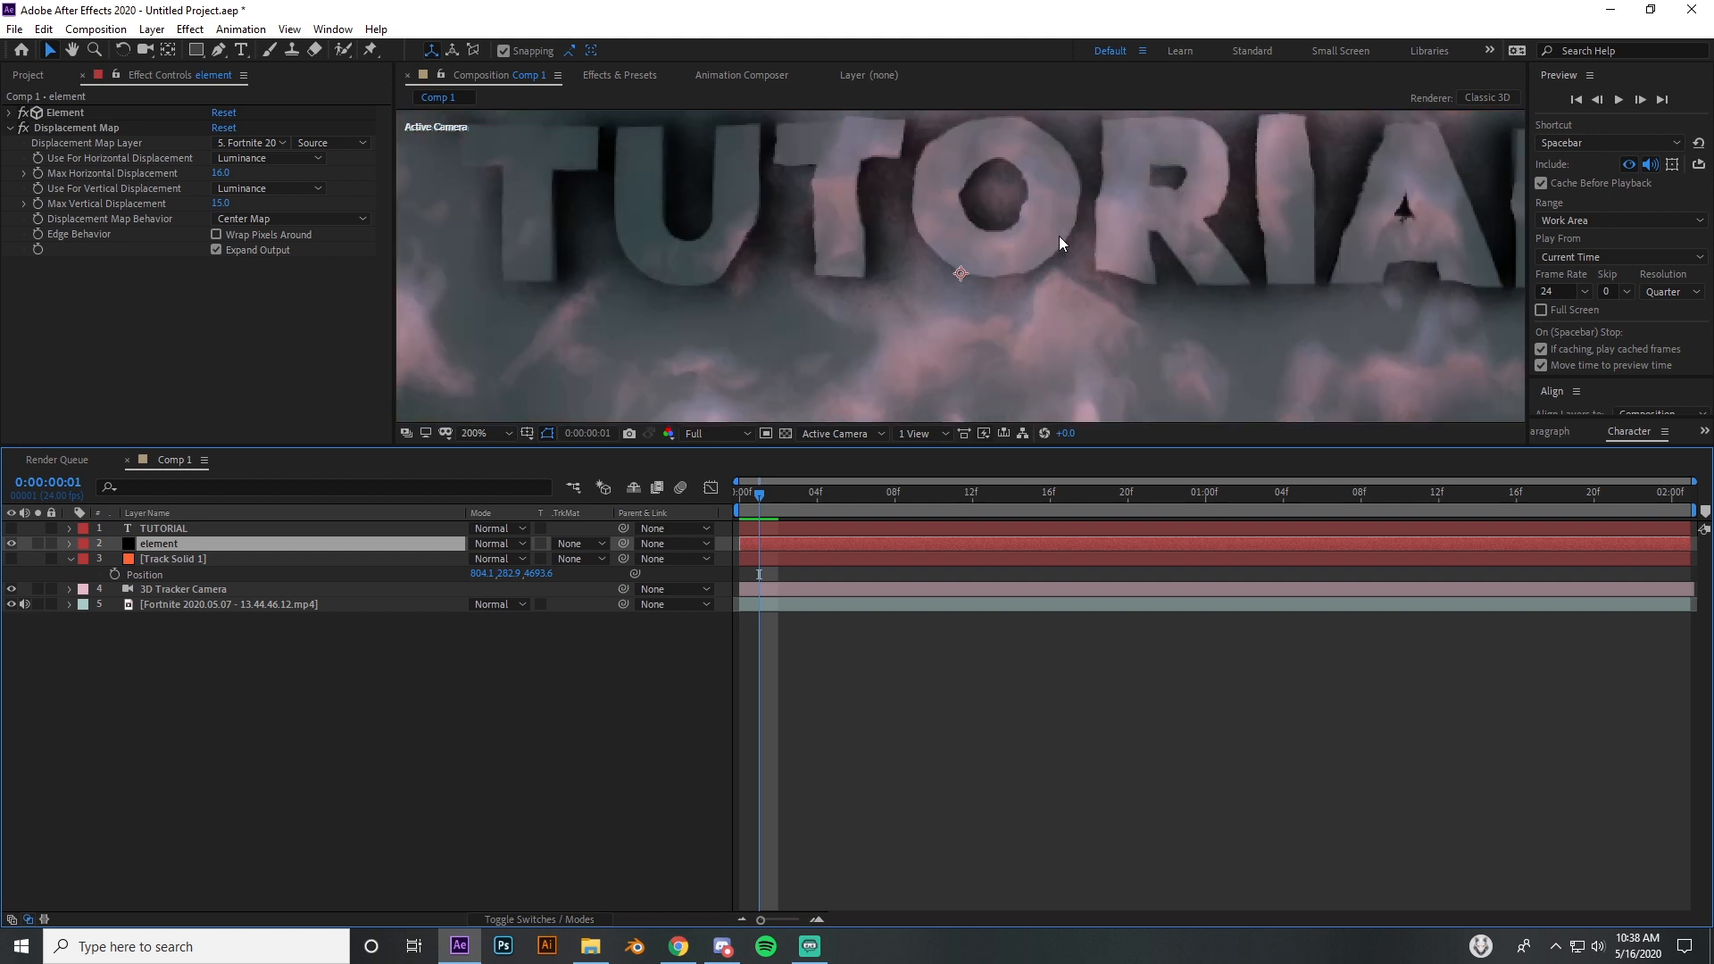
scroll(1025, 279, up, 2)
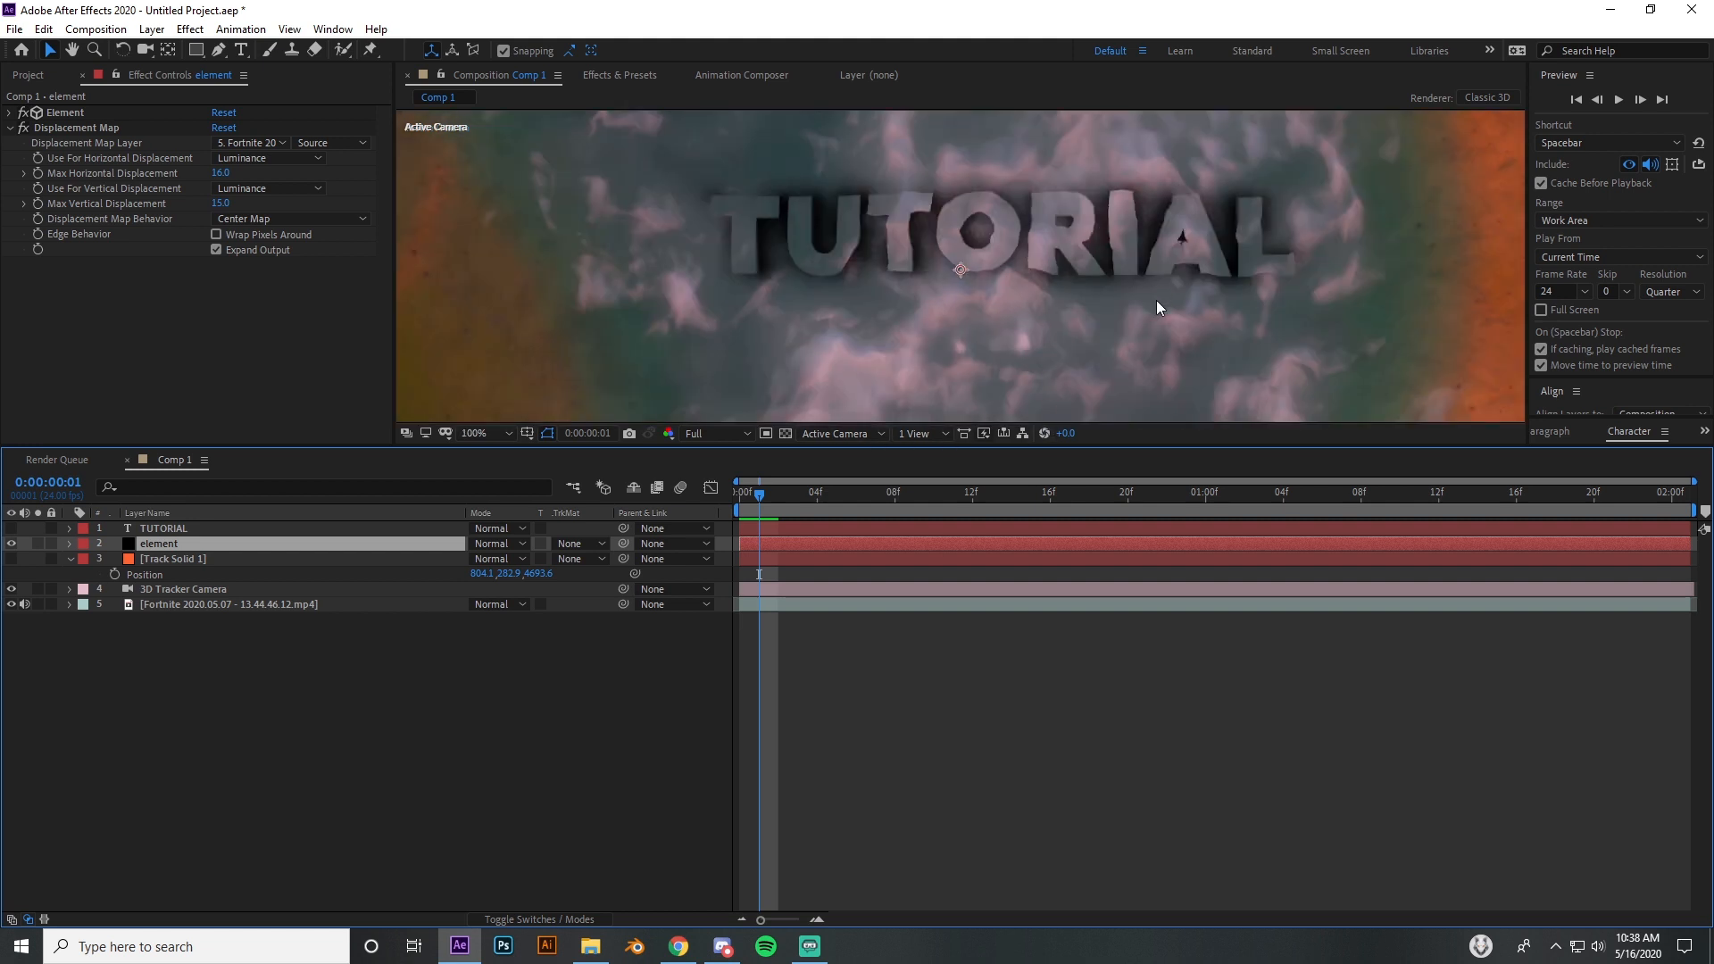
scroll(1157, 307, down, 2)
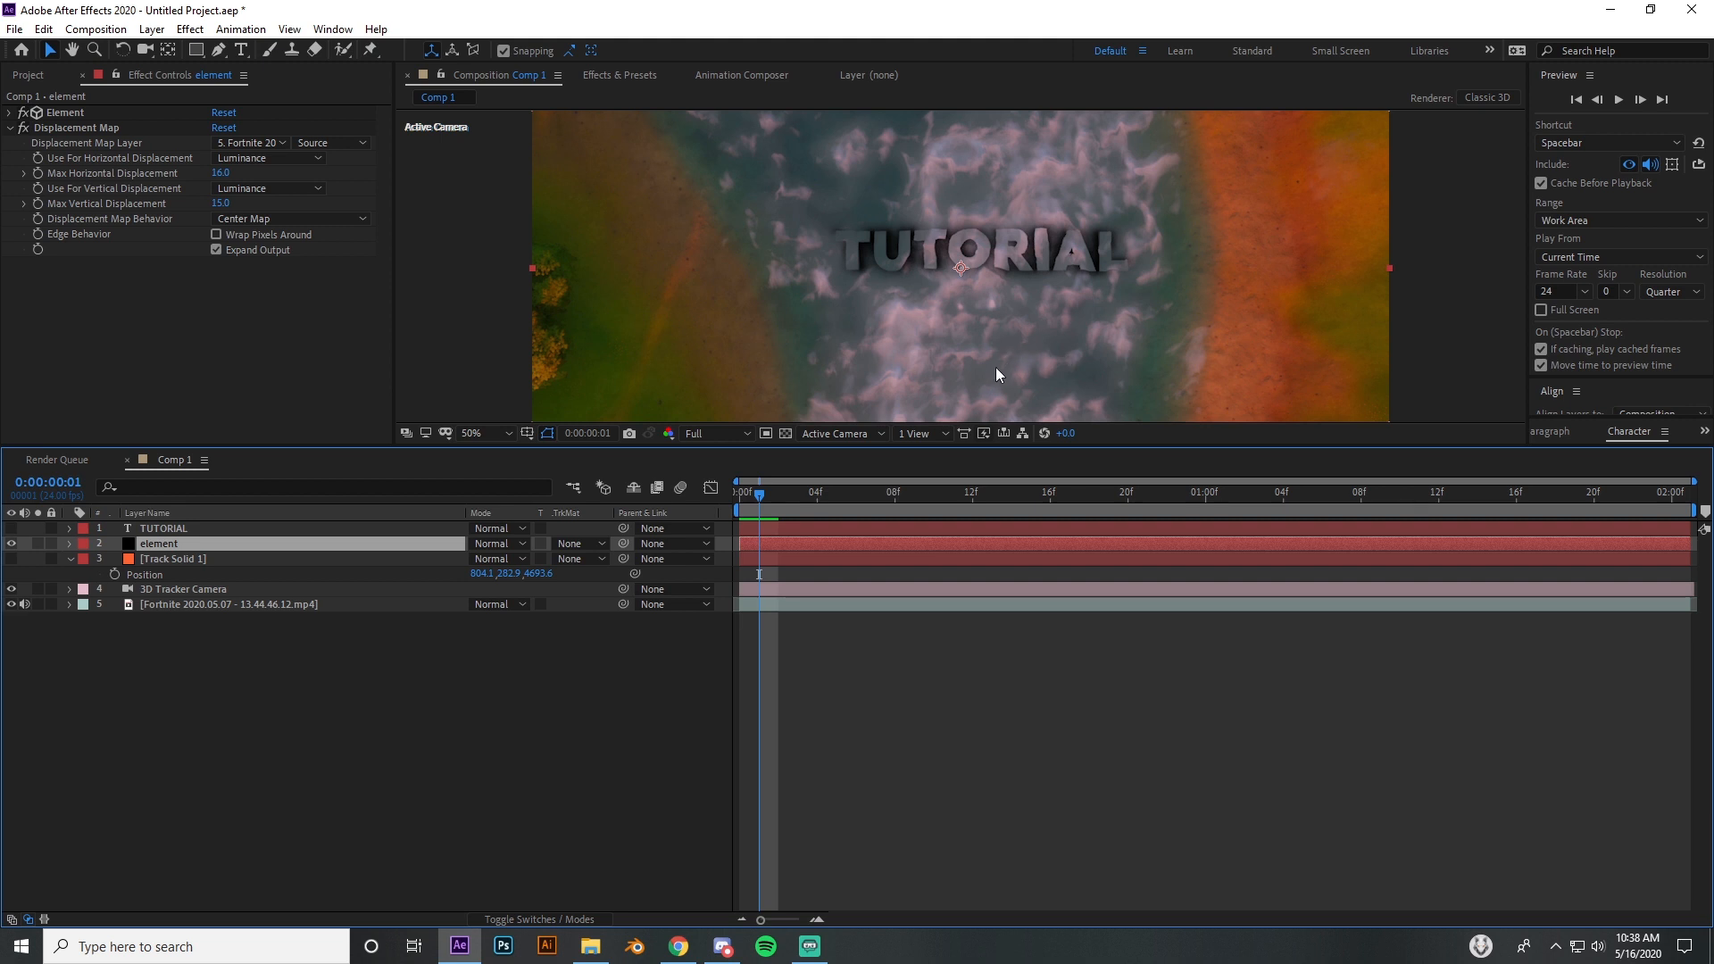
click(483, 434)
click(490, 460)
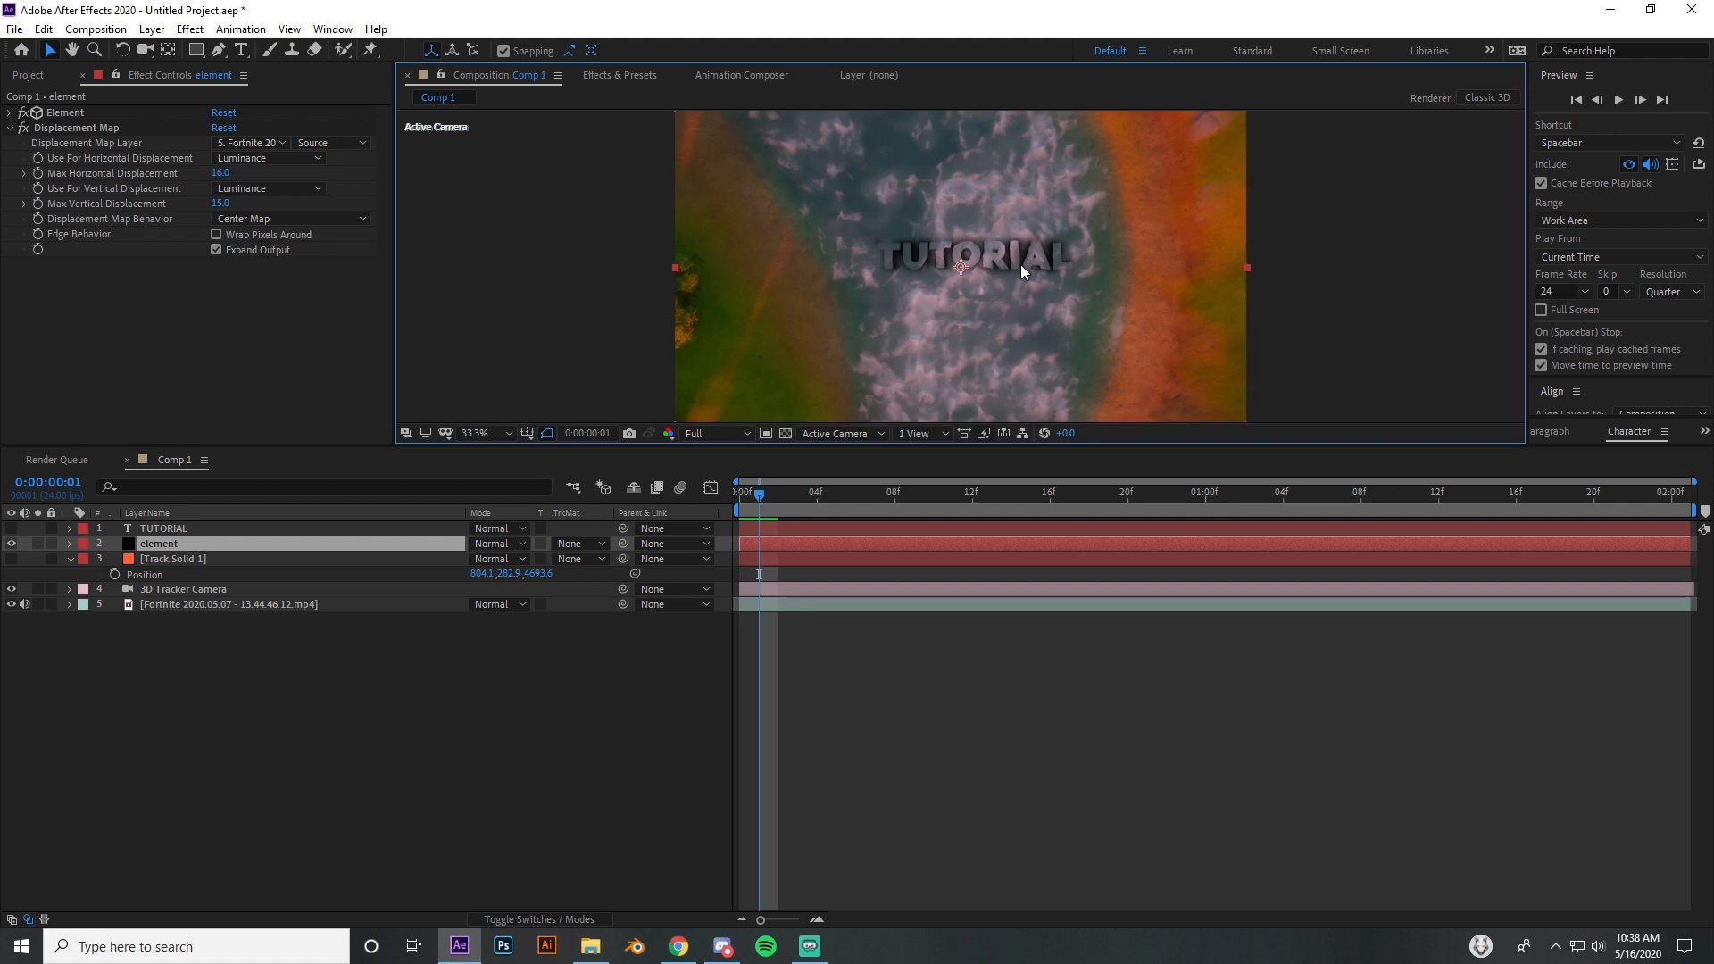
key(period)
key(period)
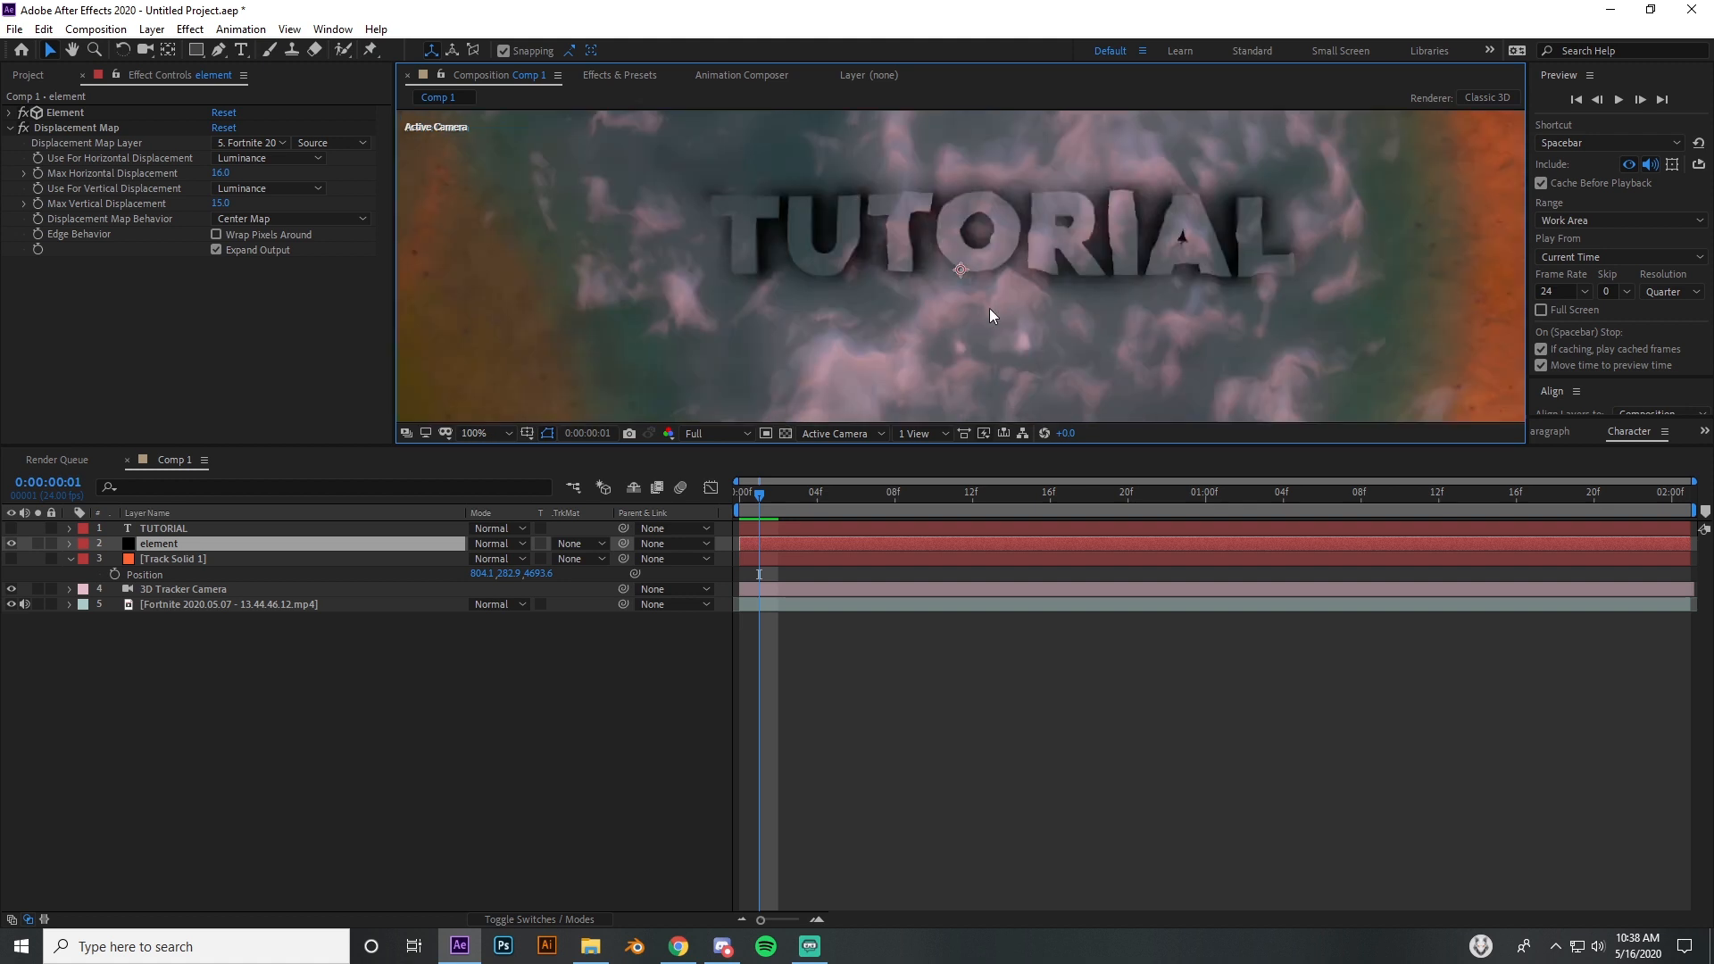
drag(764, 495, 938, 506)
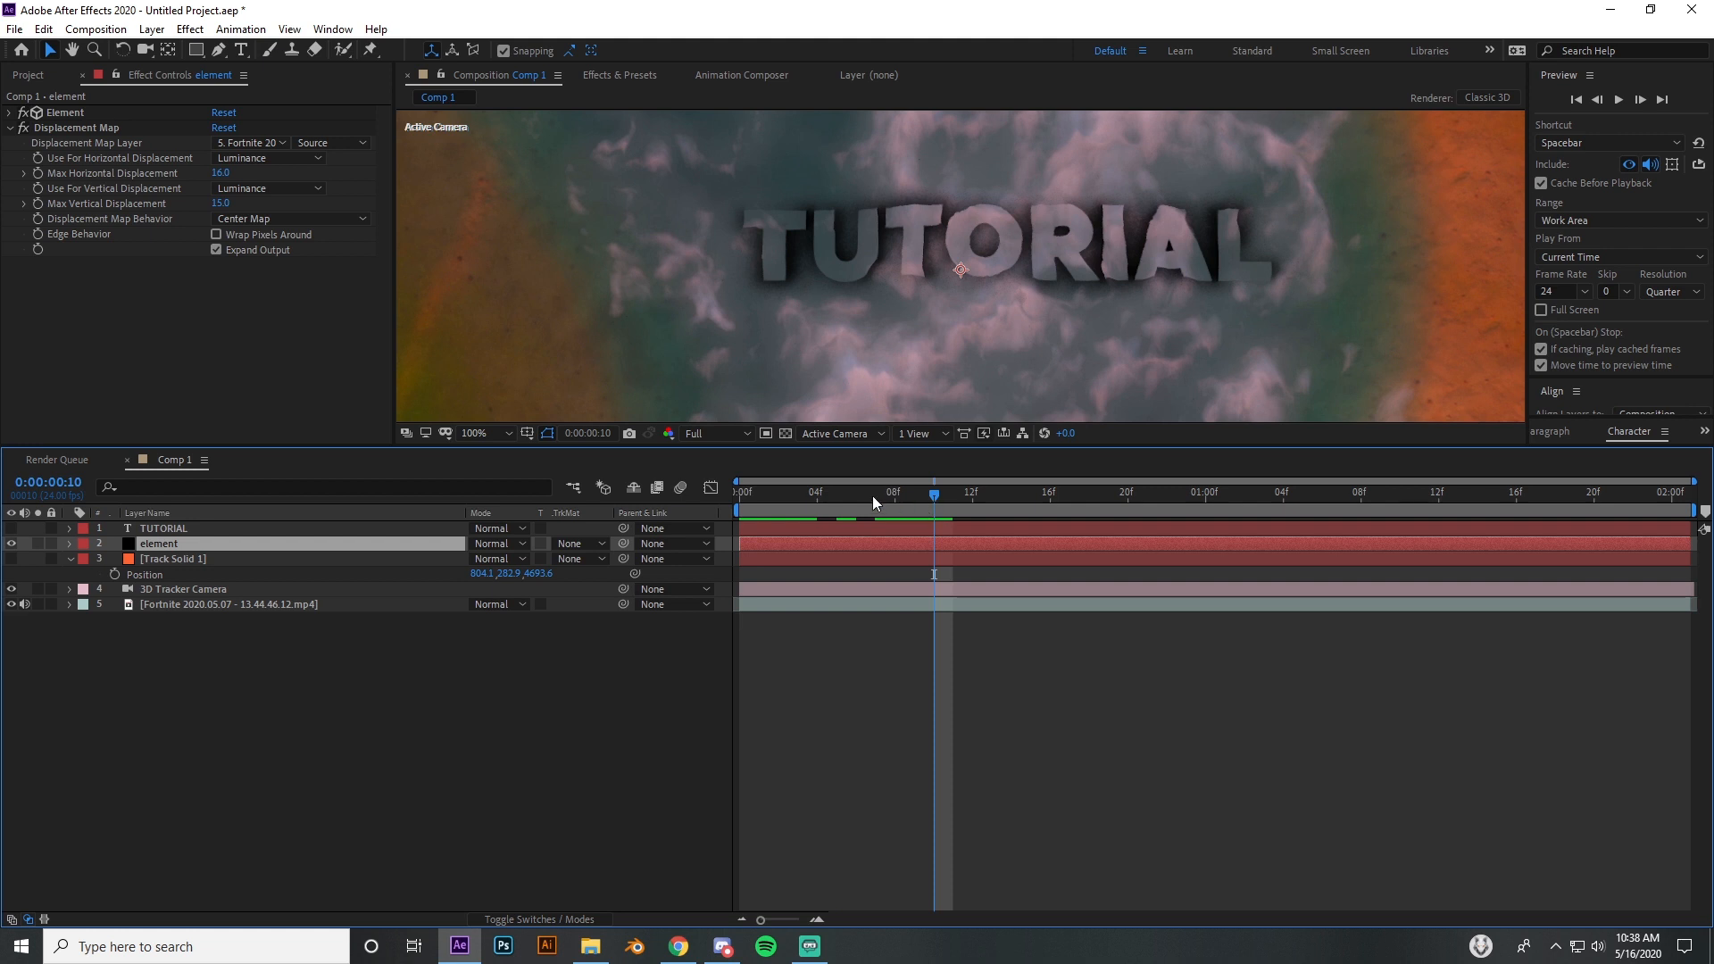
drag(768, 496, 731, 502)
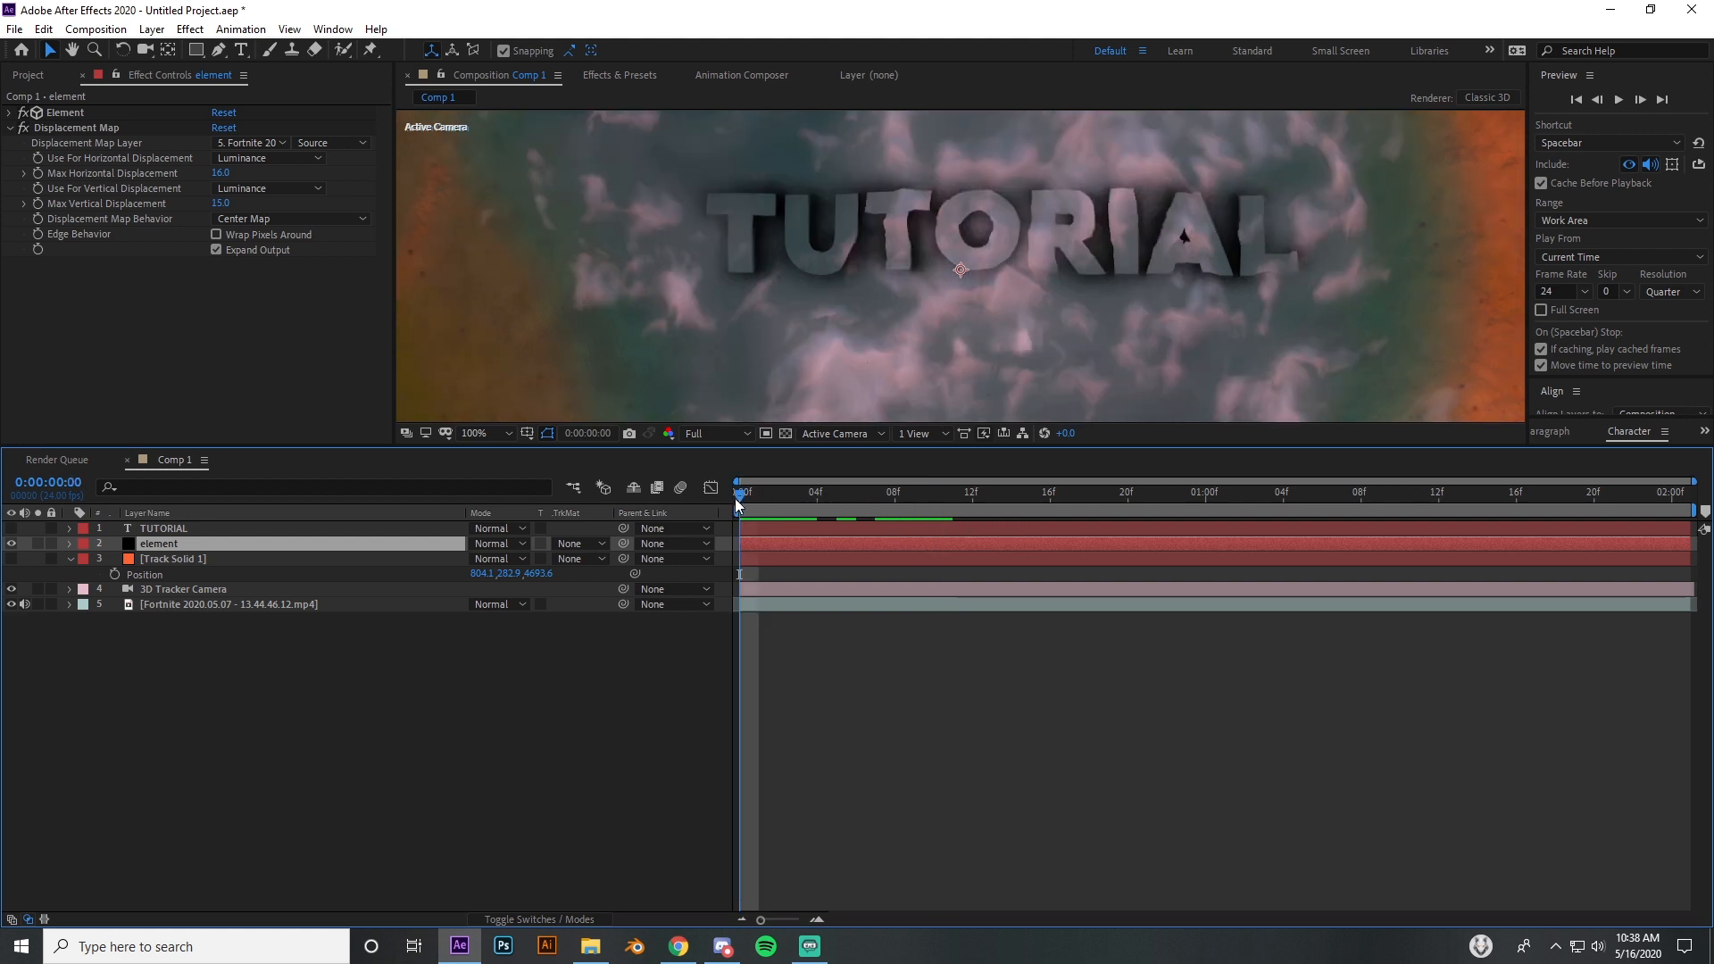
click(503, 431)
click(497, 450)
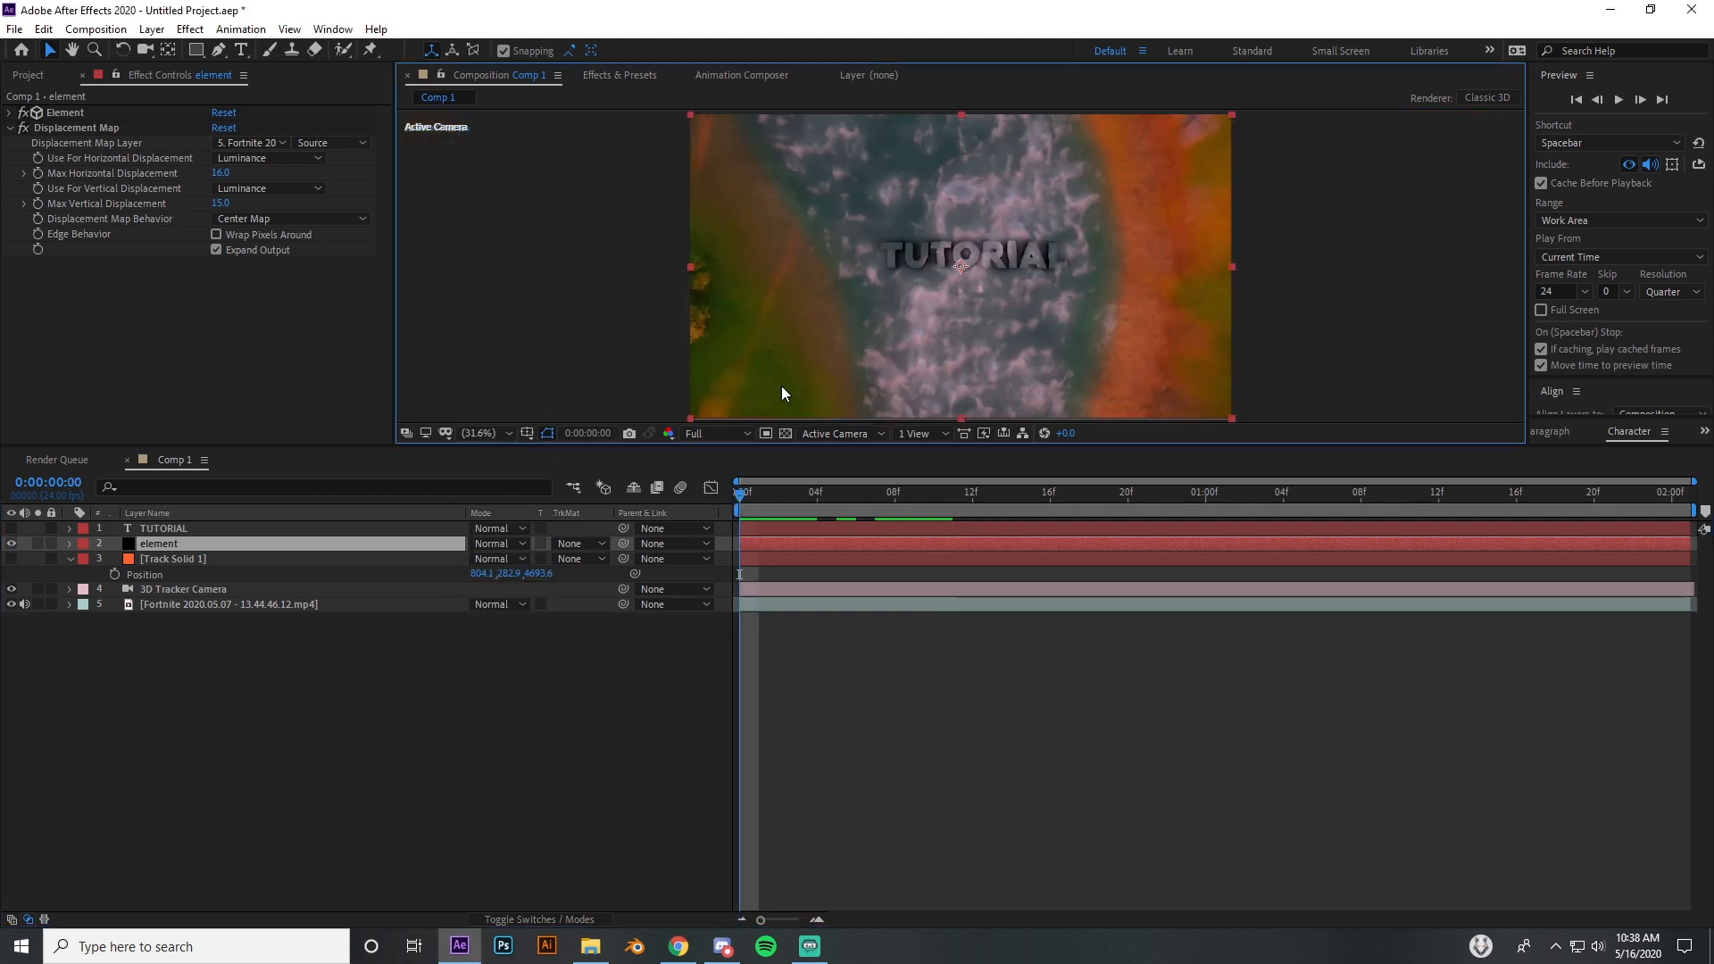